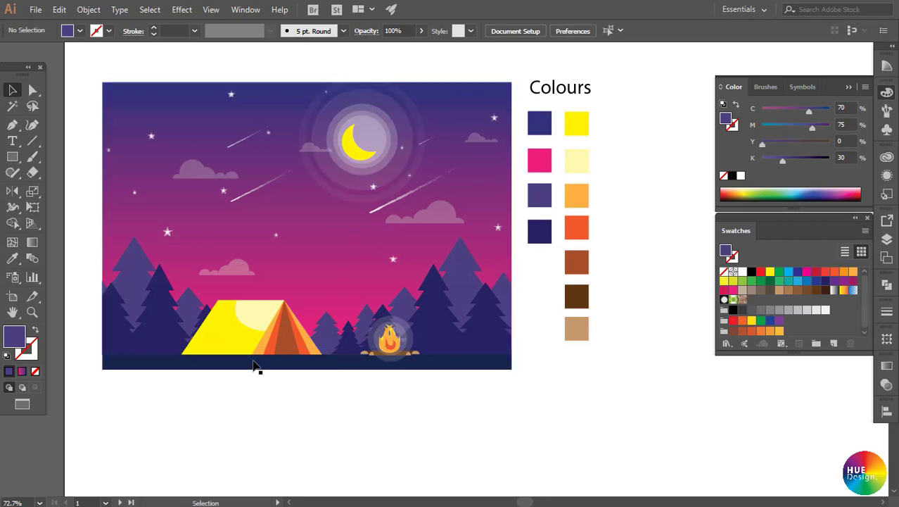
# - Zoom into the camping scene and pan until the eleven Colours swatches are visible
pyautogui.moveTo(190, 231); pyautogui.dragTo(384, 203)
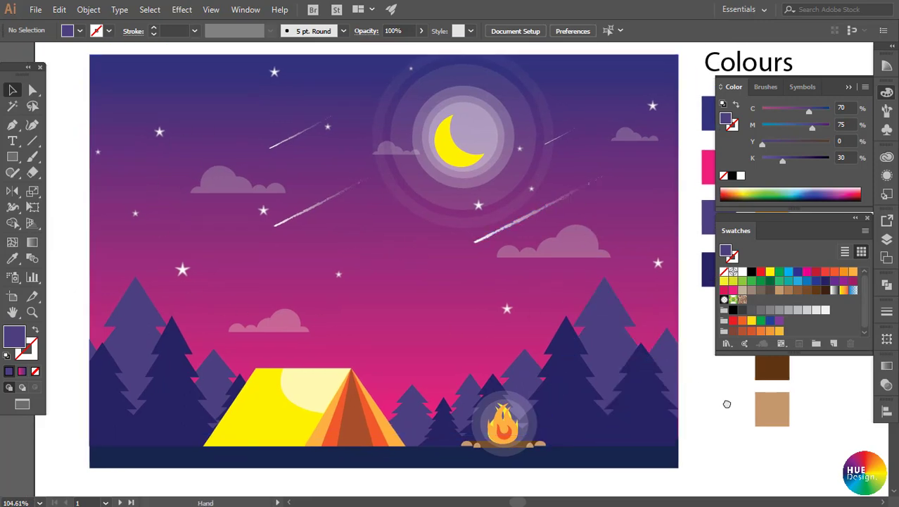
pyautogui.moveTo(727, 403)
pyautogui.mouseDown()
pyautogui.moveTo(243, 393)
pyautogui.moveTo(249, 420)
pyautogui.moveTo(242, 415)
pyautogui.moveTo(435, 351)
pyautogui.moveTo(615, 356)
pyautogui.mouseUp()
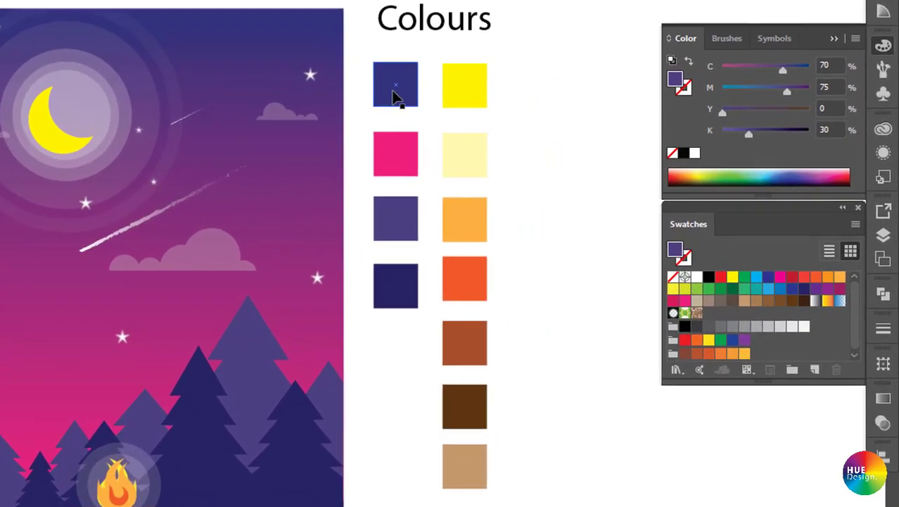
pyautogui.click(395, 91)
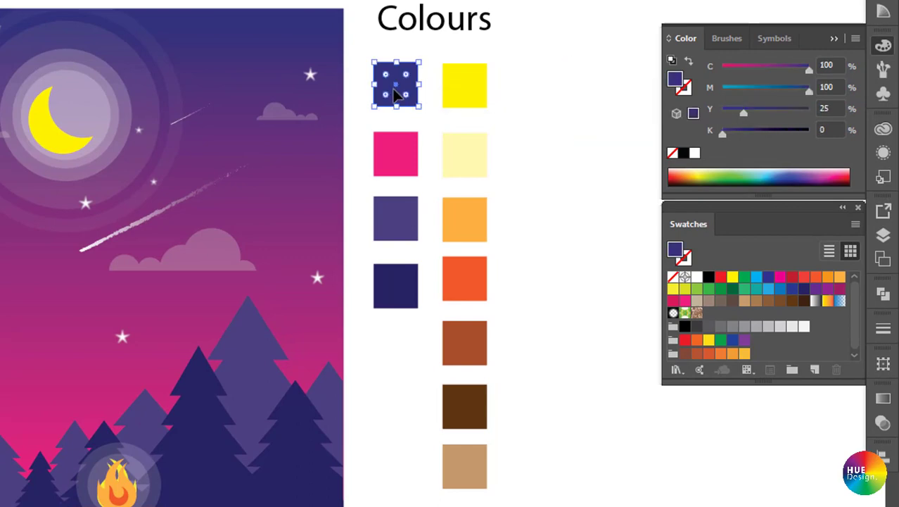
pyautogui.click(397, 156)
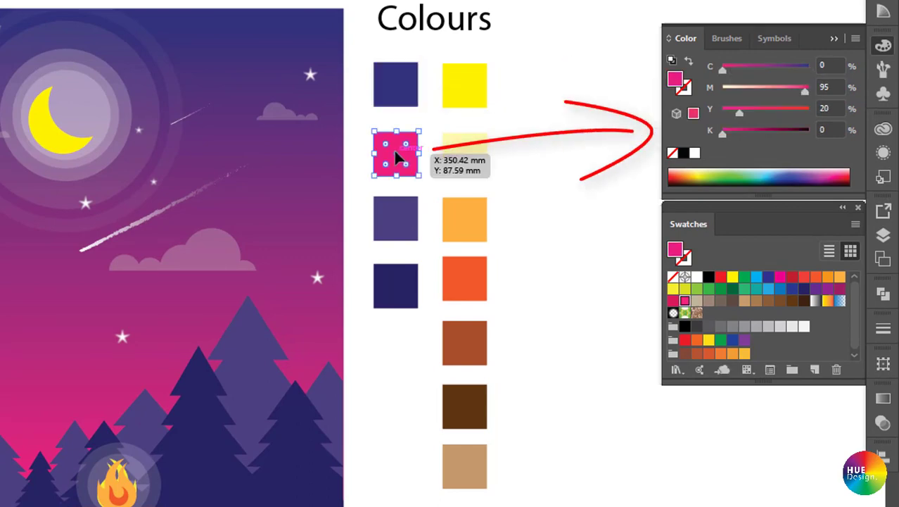
pyautogui.click(390, 232)
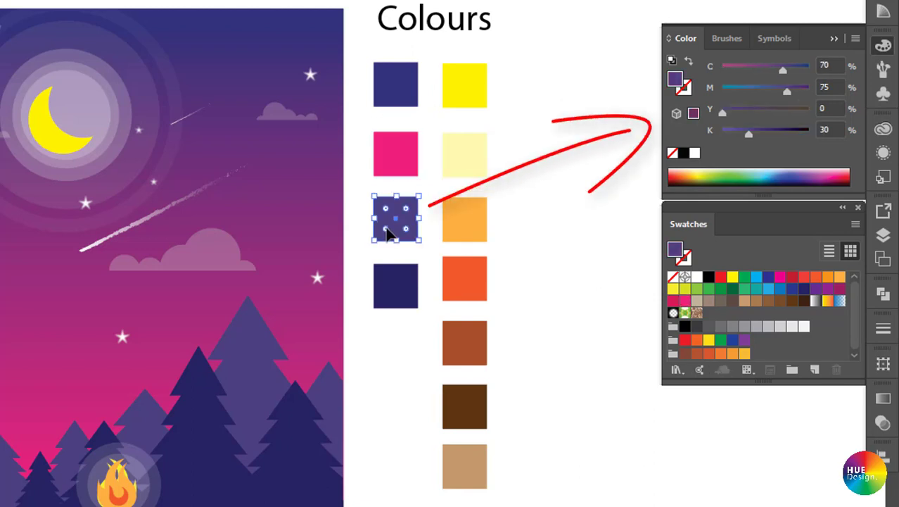
pyautogui.click(398, 290)
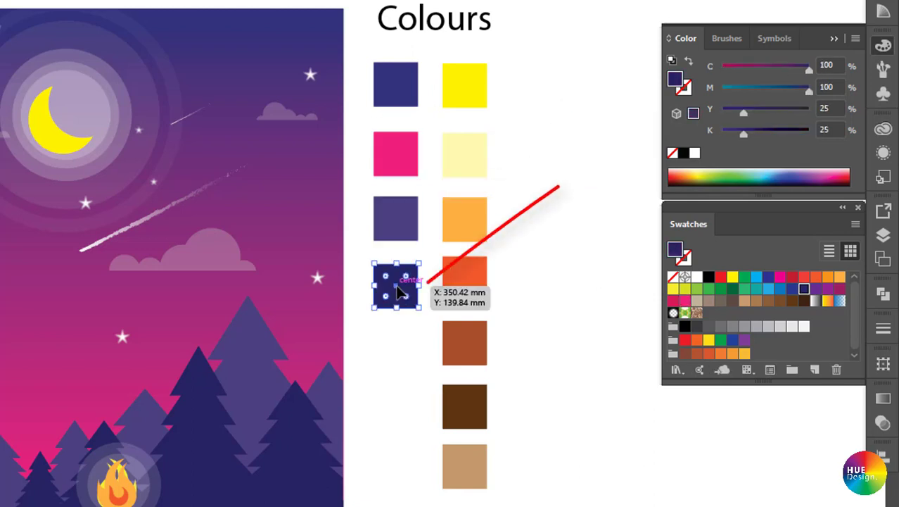
pyautogui.click(469, 88)
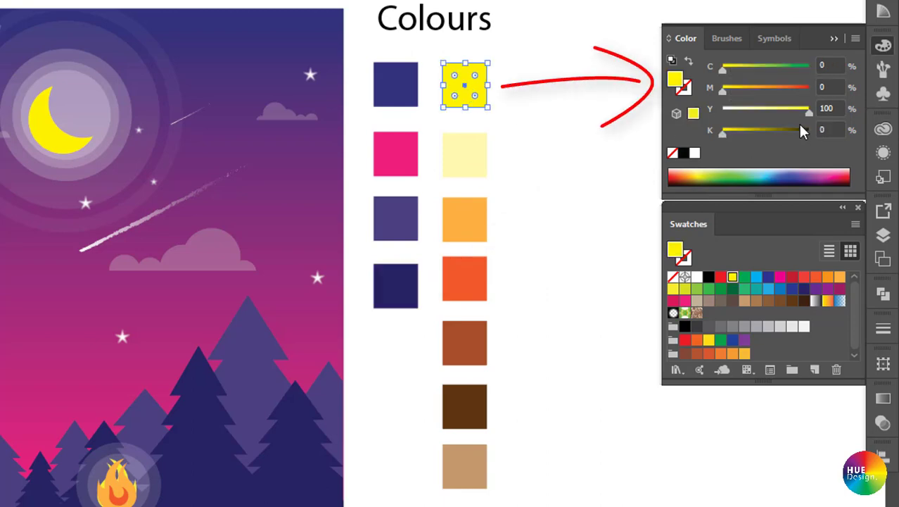
pyautogui.click(475, 159)
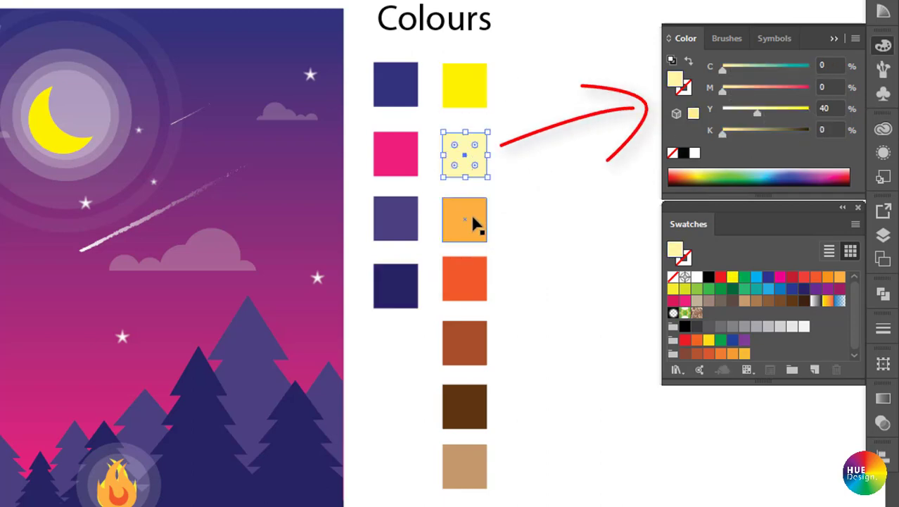
pyautogui.click(476, 236)
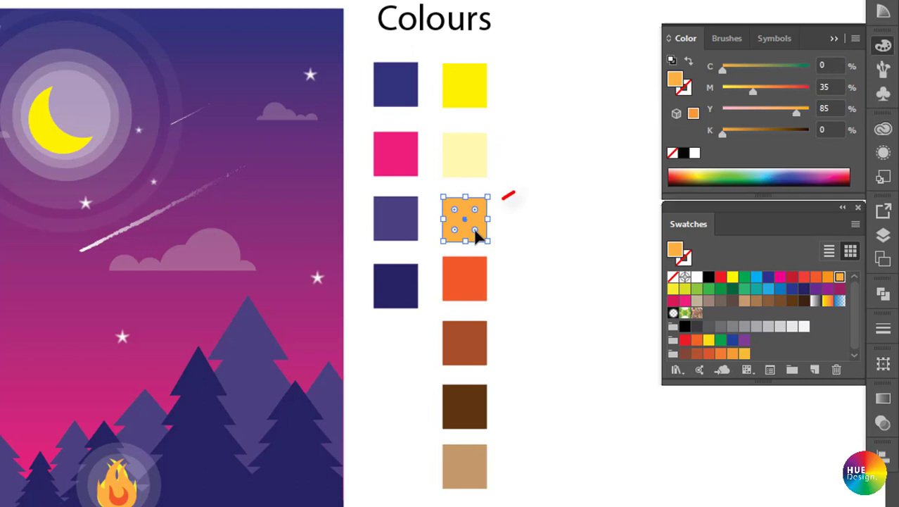
pyautogui.click(473, 279)
pyautogui.click(474, 341)
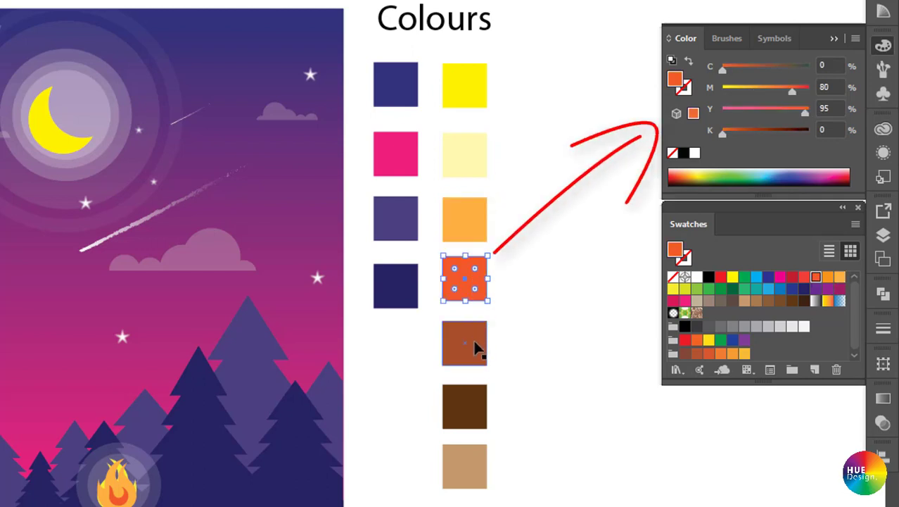
pyautogui.click(473, 406)
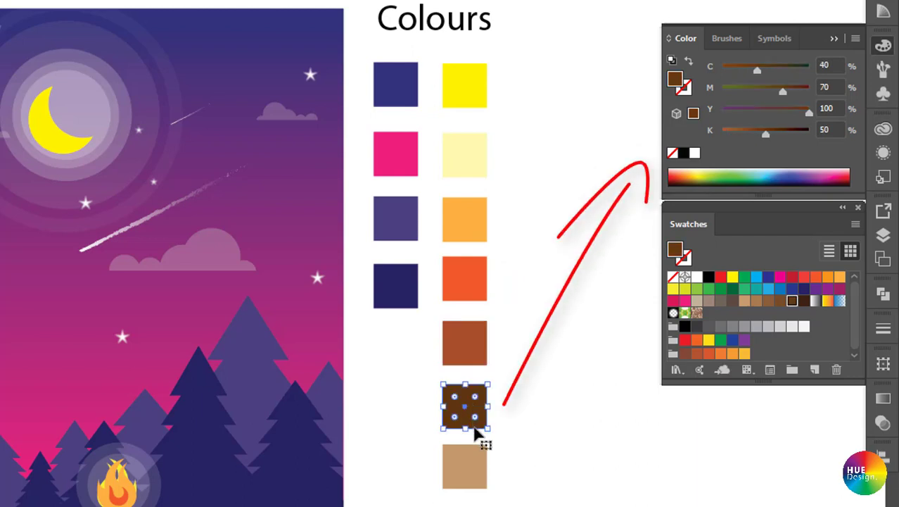
pyautogui.click(472, 462)
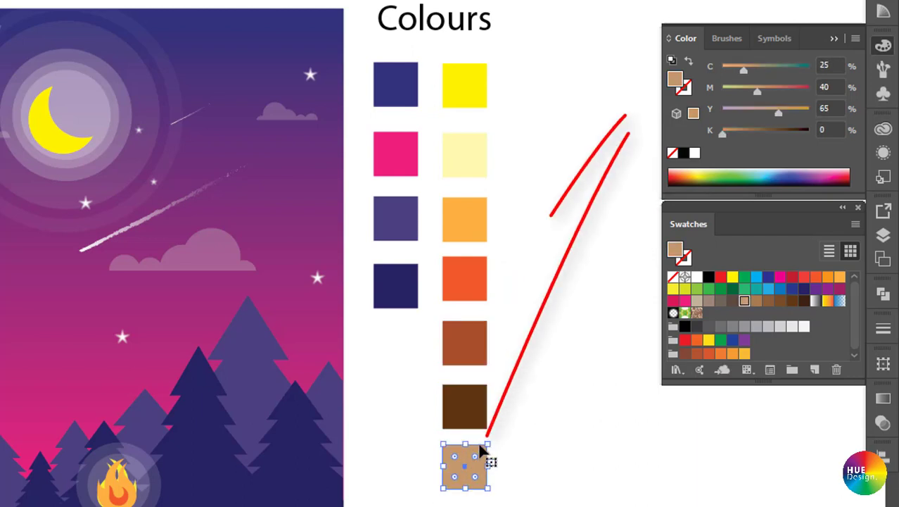
pyautogui.click(550, 341)
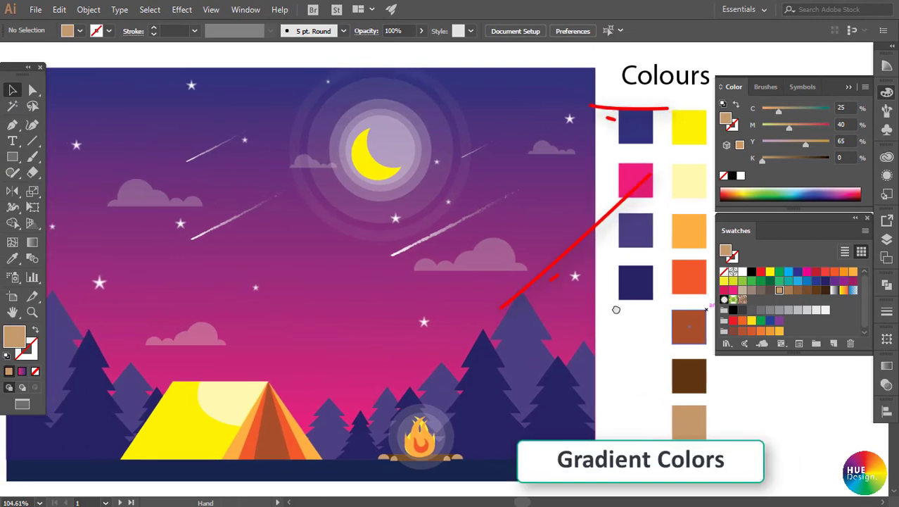
pyautogui.moveTo(643, 305); pyautogui.dragTo(647, 307)
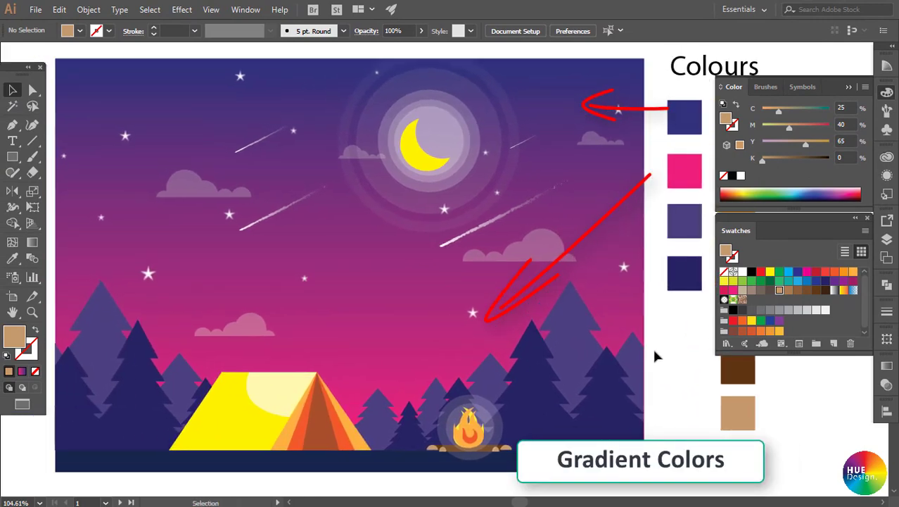
pyautogui.moveTo(654, 351); pyautogui.dragTo(274, 324)
# - Create a 300 × 210 mm rectangle and move it up and left onto the artboard
pyautogui.click(307, 169)
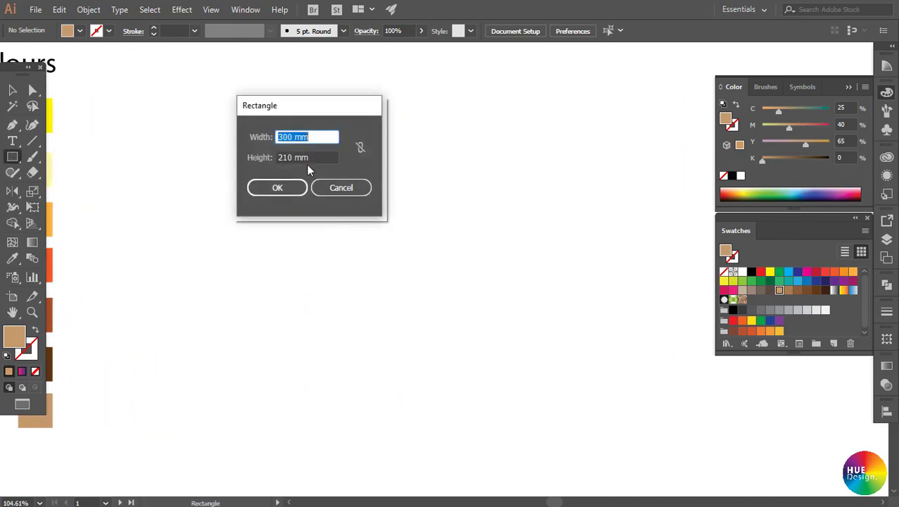
pyautogui.press('Tab')
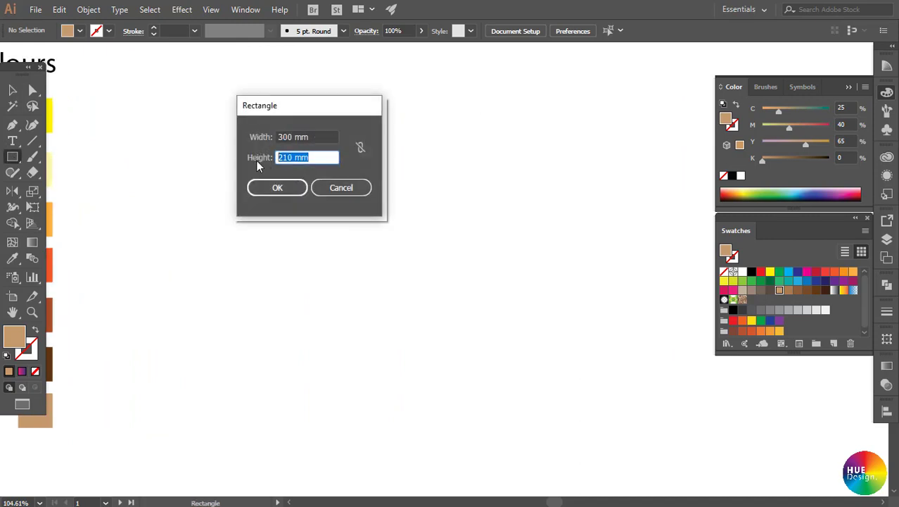
pyautogui.click(289, 190)
pyautogui.click(13, 90)
pyautogui.moveTo(457, 341)
pyautogui.mouseDown()
pyautogui.moveTo(289, 249)
pyautogui.moveTo(209, 171)
pyautogui.mouseUp()
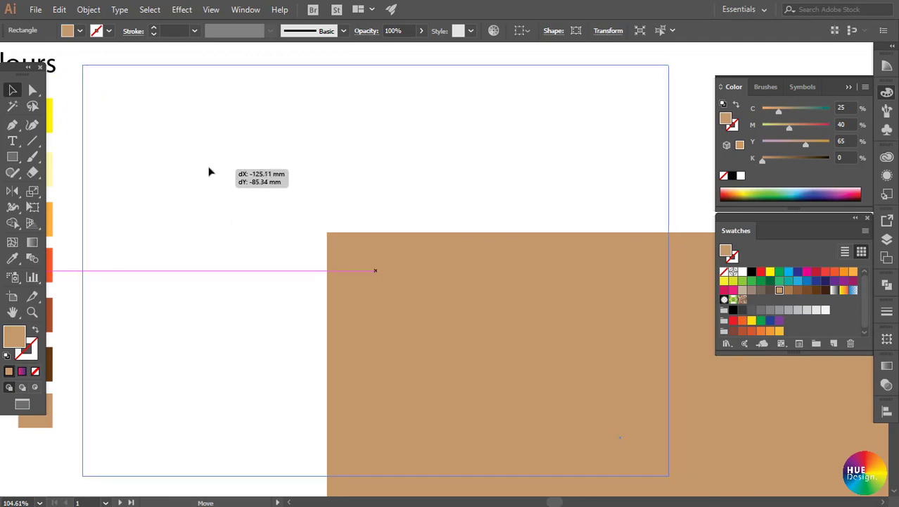
pyautogui.moveTo(287, 219); pyautogui.dragTo(287, 212)
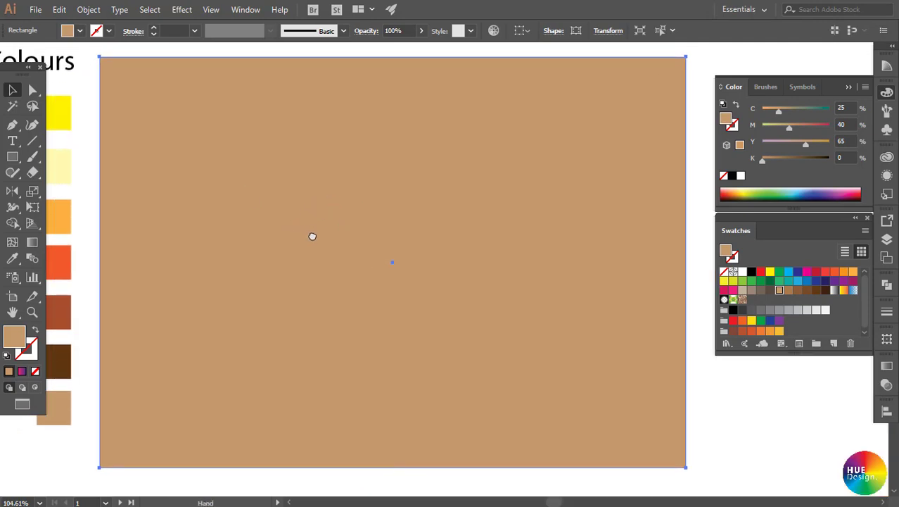
# - Fill the rectangle with the dark navy swatch from the palette
pyautogui.click(693, 212)
pyautogui.click(602, 217)
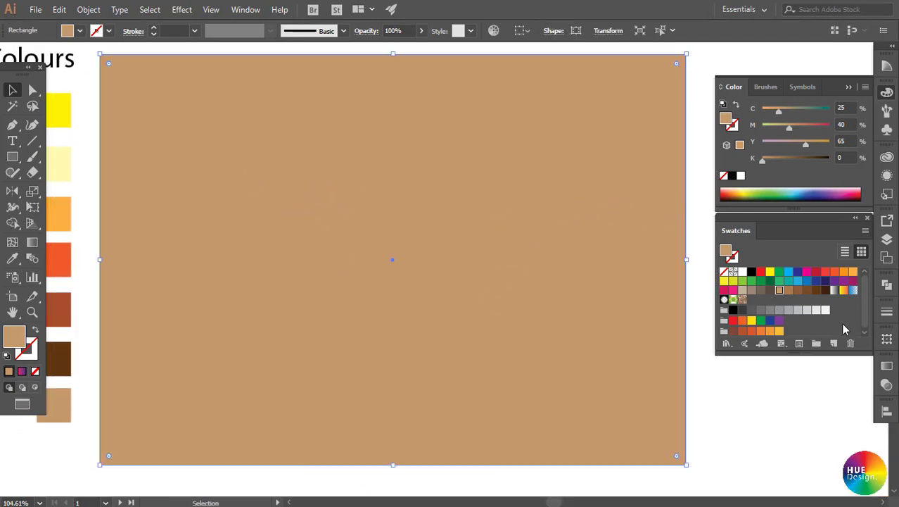
pyautogui.moveTo(169, 323); pyautogui.dragTo(289, 317)
pyautogui.press('i')
pyautogui.click(120, 259)
pyautogui.press('v')
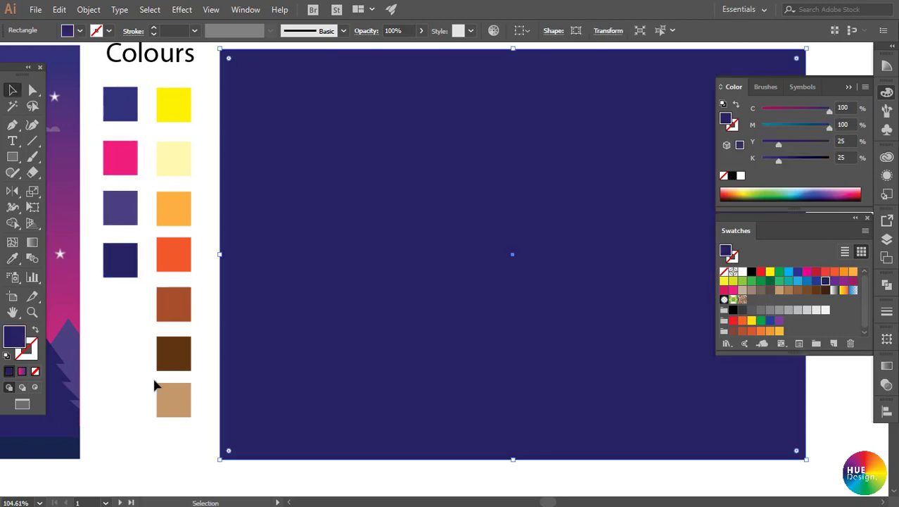
pyautogui.click(155, 375)
pyautogui.moveTo(379, 265); pyautogui.dragTo(366, 277)
pyautogui.click(344, 261)
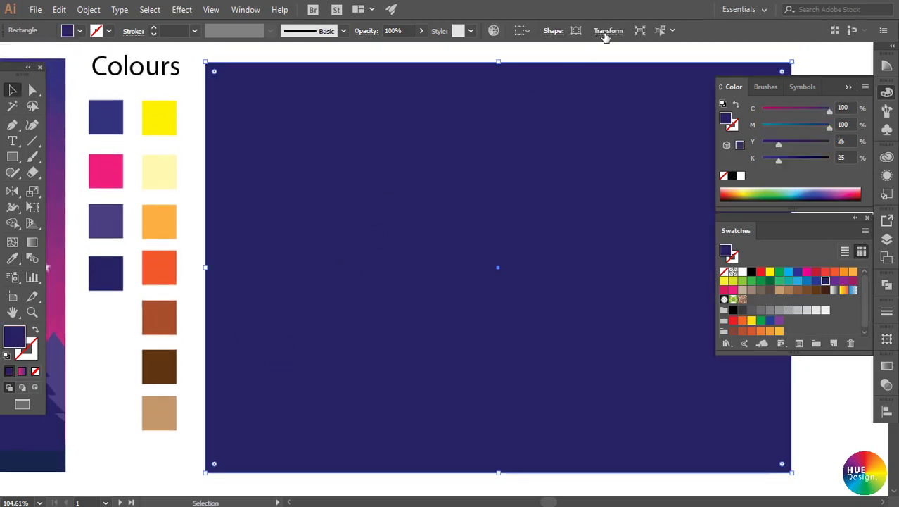
# - Unlink proportions in Transform and change the rectangle's height to 200 mm
pyautogui.click(606, 31)
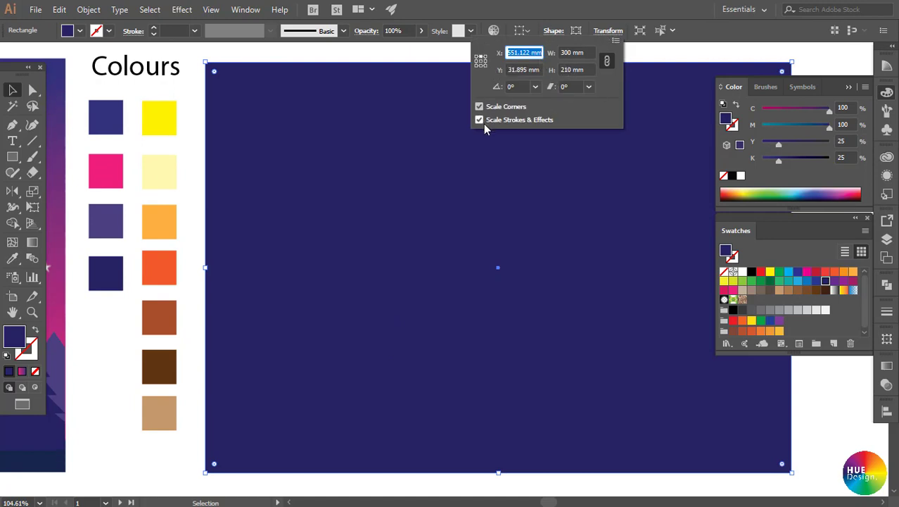
pyautogui.click(606, 62)
pyautogui.click(570, 69)
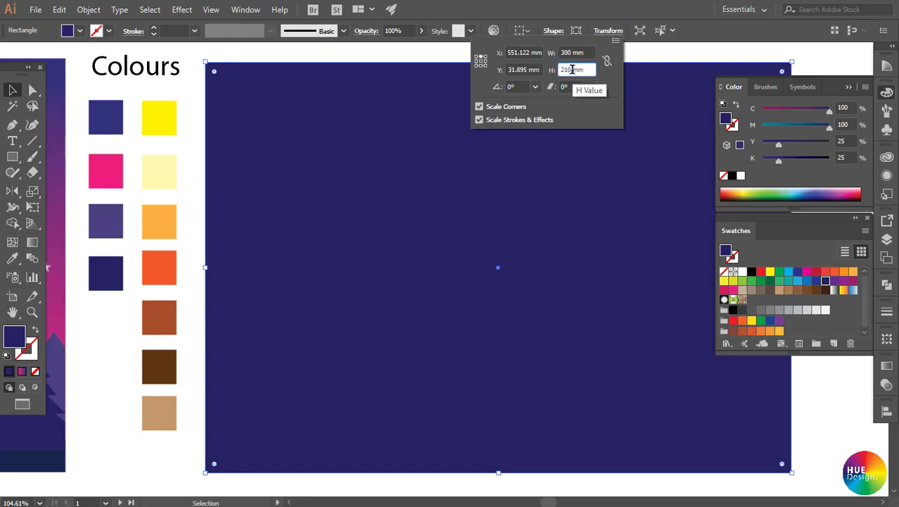
pyautogui.doubleClick(572, 69)
pyautogui.write('0')
pyautogui.press('Return')
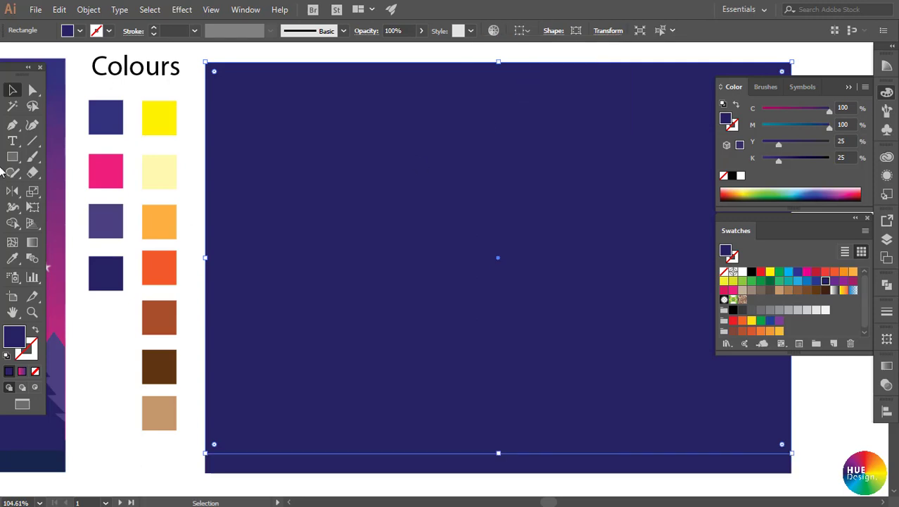
# - Apply the pink-to-purple linear gradient to the background at a 90° angle
pyautogui.click(886, 366)
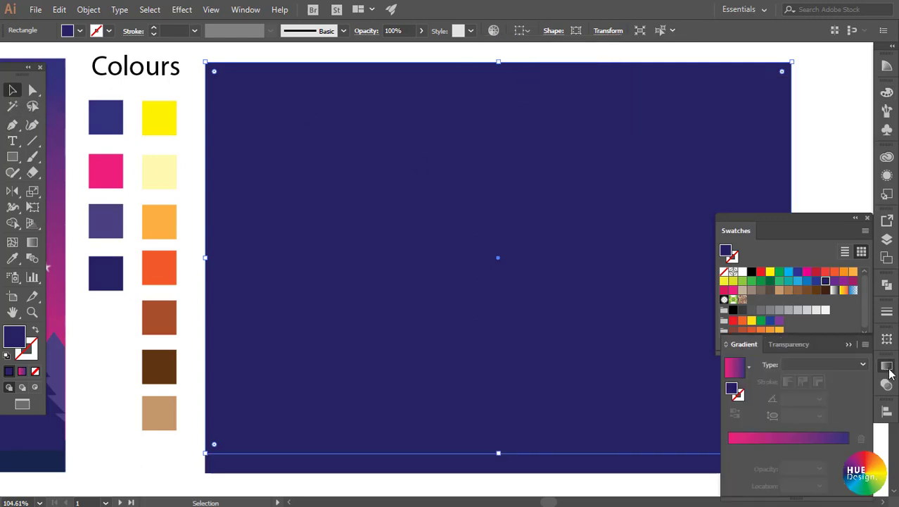
pyautogui.click(807, 440)
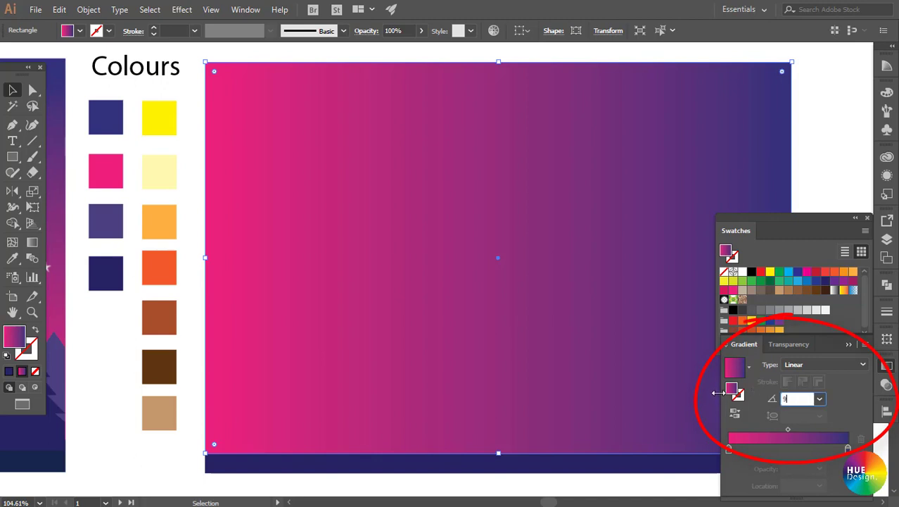
pyautogui.write('0')
pyautogui.press('Return')
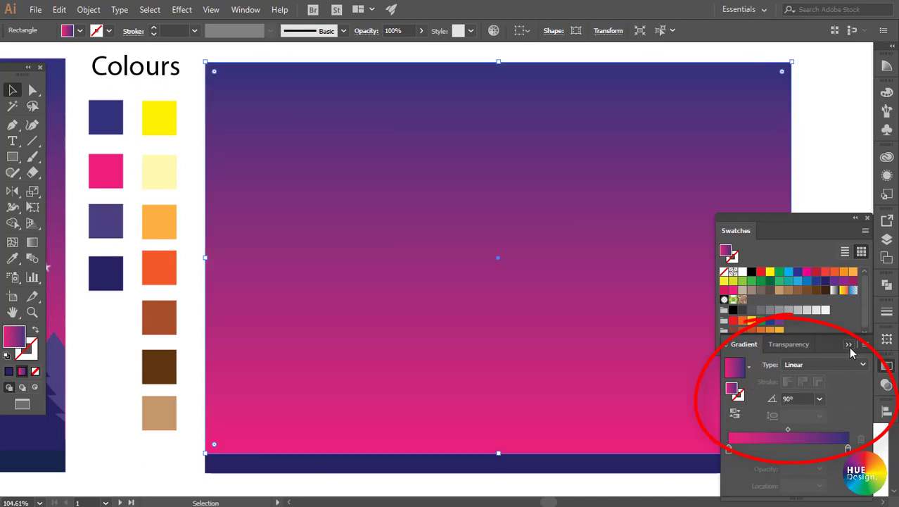
pyautogui.click(178, 153)
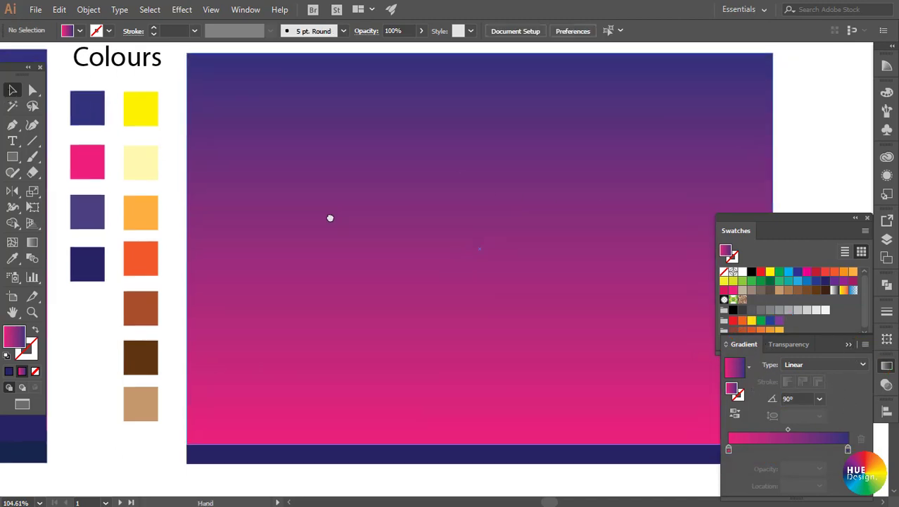
pyautogui.scroll(-3, 331, 217)
pyautogui.scroll(1, 395, 242)
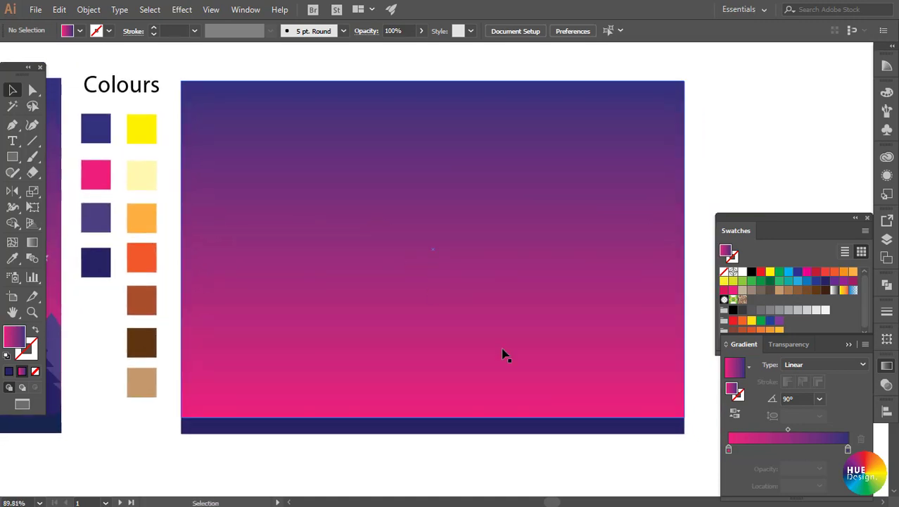
# - Draw a three-sided polygon, fill it with the purple swatch, and flatten it slightly
pyautogui.moveTo(12, 157); pyautogui.dragTo(71, 203)
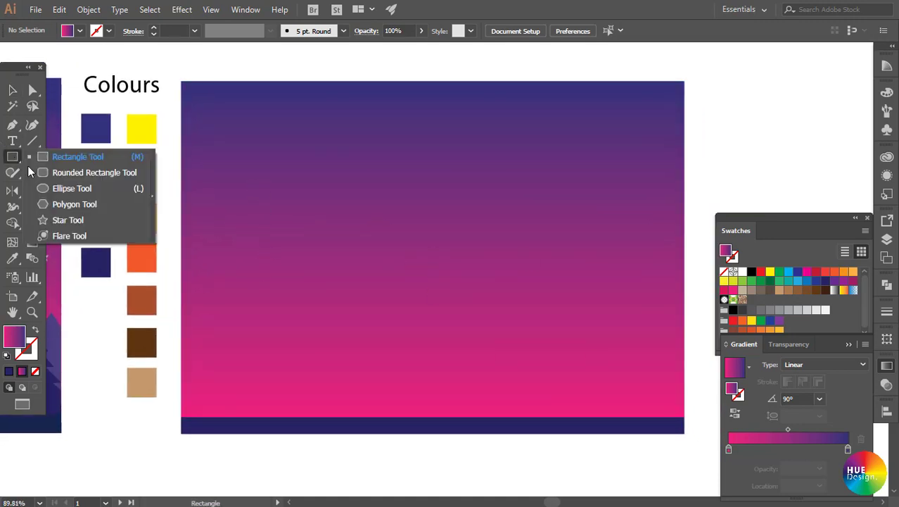
pyautogui.moveTo(255, 335); pyautogui.dragTo(275, 344)
pyautogui.click(13, 89)
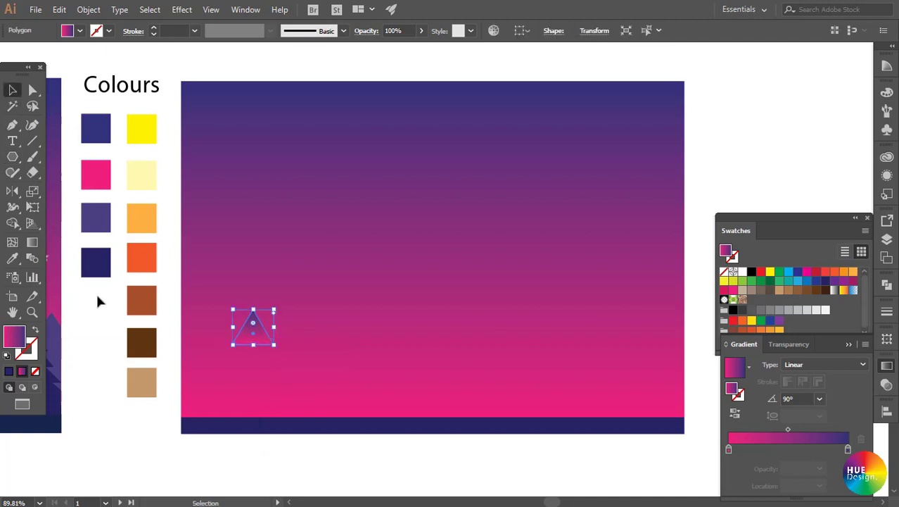
pyautogui.press('i')
pyautogui.click(107, 211)
pyautogui.press('v')
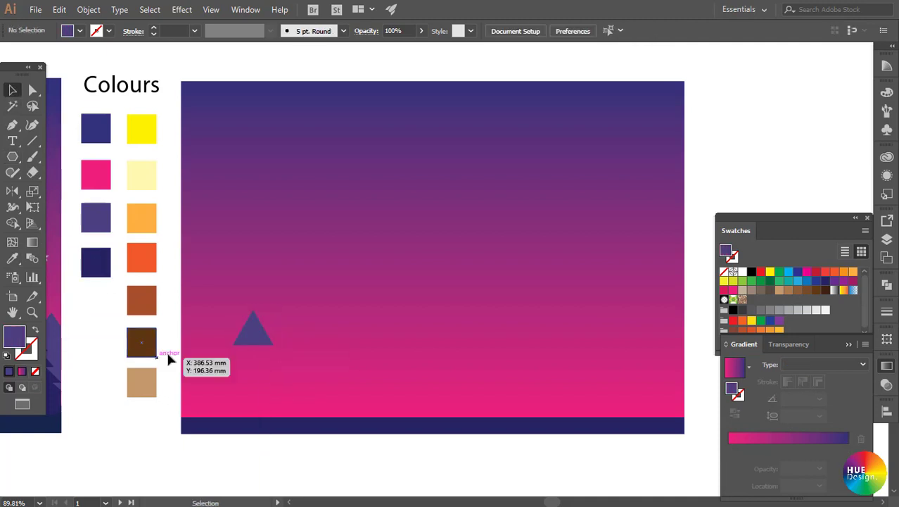
pyautogui.moveTo(254, 344); pyautogui.dragTo(254, 335)
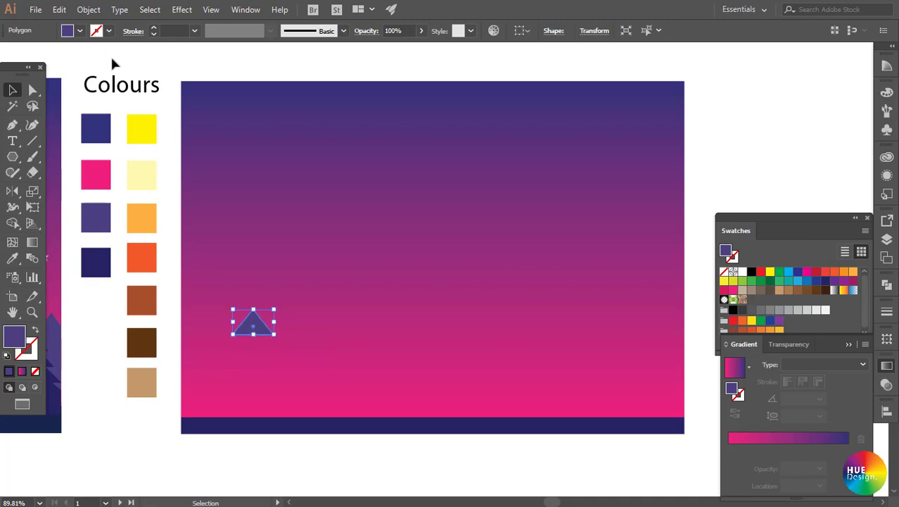
# - Transform Each a copy at 130% horizontal, 115% vertical, 10 mm vertical move, then repeat with Ctrl+D
pyautogui.click(89, 10)
pyautogui.click(396, 101)
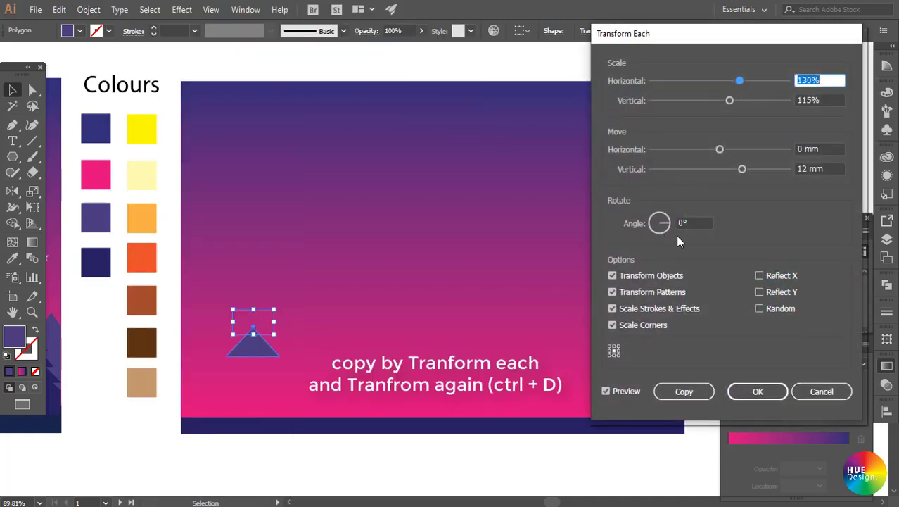
pyautogui.doubleClick(809, 169)
pyautogui.write('10')
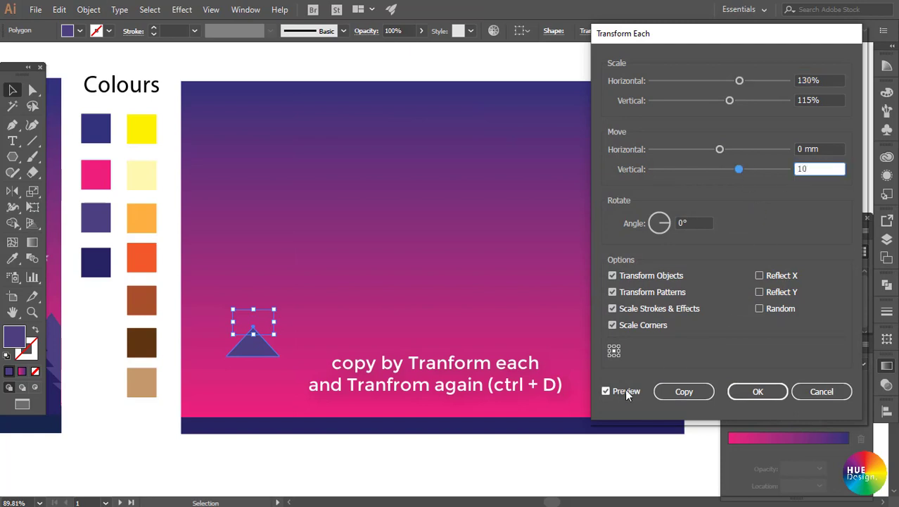
pyautogui.press('Tab')
pyautogui.doubleClick(809, 80)
pyautogui.press('Tab')
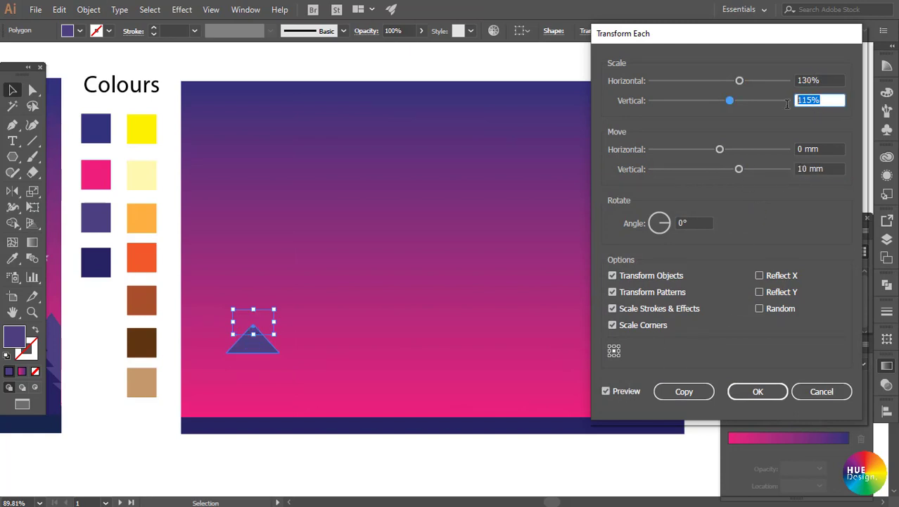
pyautogui.press('Tab')
pyautogui.press('Tab')
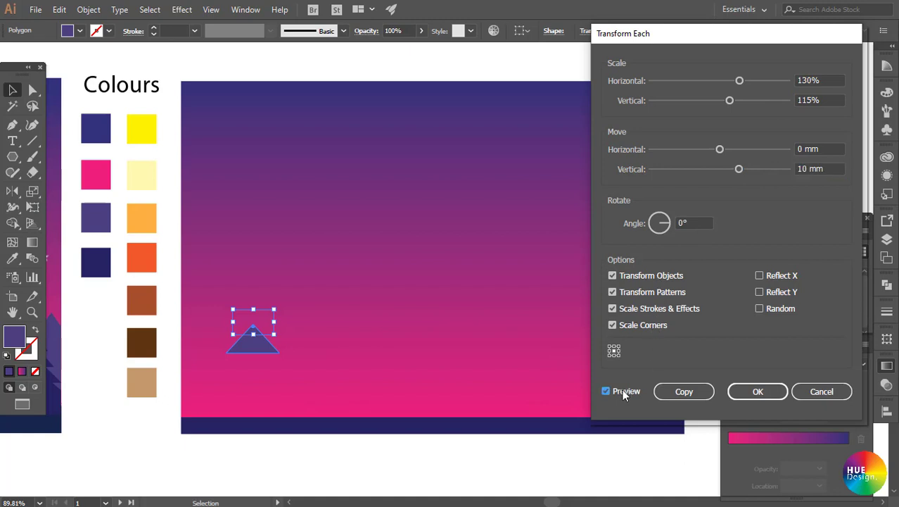
pyautogui.click(623, 391)
pyautogui.click(636, 391)
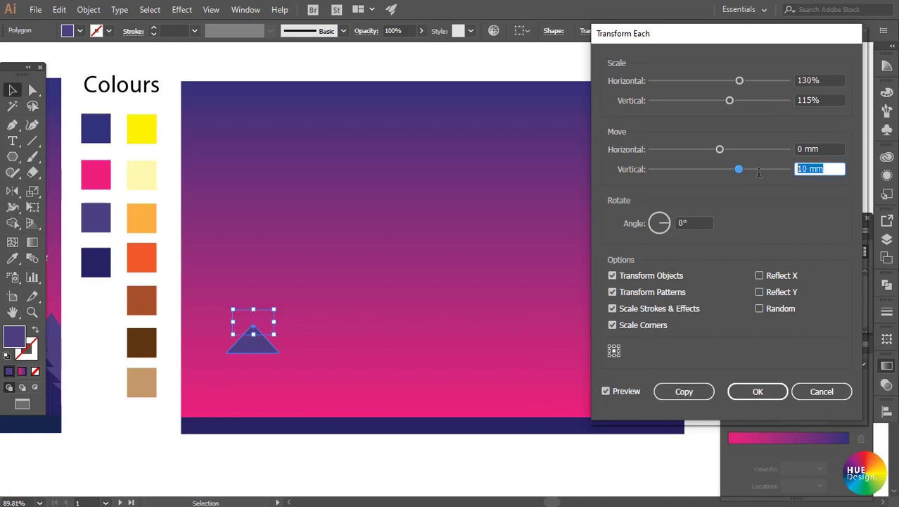
pyautogui.write('9')
pyautogui.press('Tab')
pyautogui.click(684, 389)
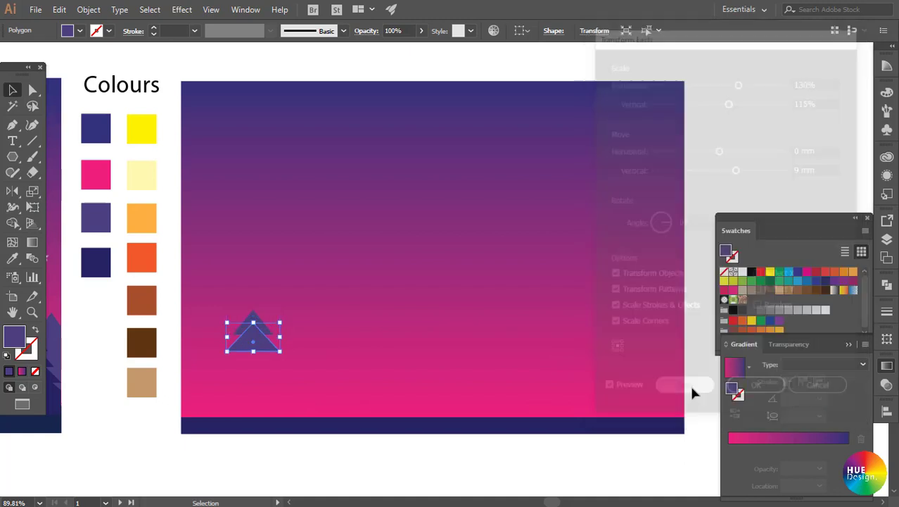
pyautogui.hotkey('ctrl', 'd')
pyautogui.hotkey('ctrl', 'd')
pyautogui.hotkey('ctrl', 'd')
pyautogui.hotkey('ctrl', 'd')
# - Select all the stacked triangles and Unite them in Pathfinder
pyautogui.press('v')
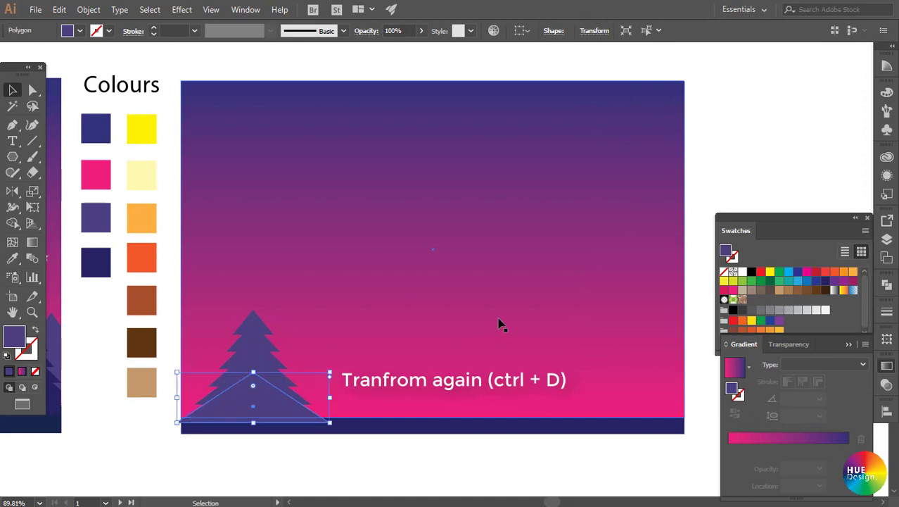
pyautogui.keyDown('shift'); pyautogui.click(220, 380); pyautogui.keyUp('shift')
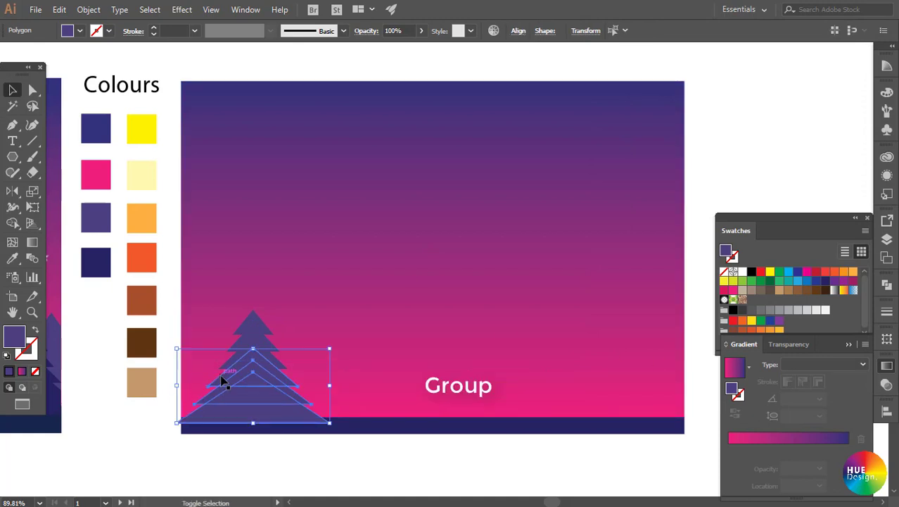
pyautogui.keyDown('shift'); pyautogui.click(242, 334); pyautogui.keyUp('shift')
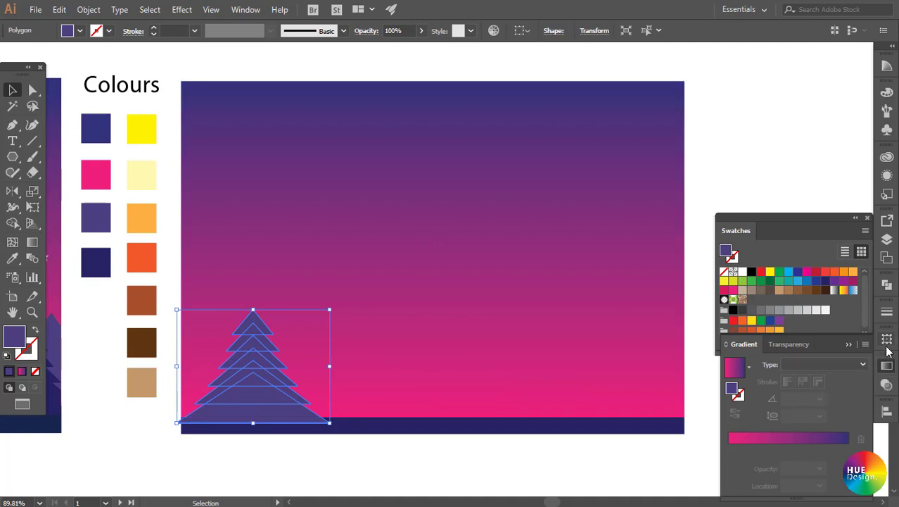
pyautogui.click(888, 284)
pyautogui.click(733, 312)
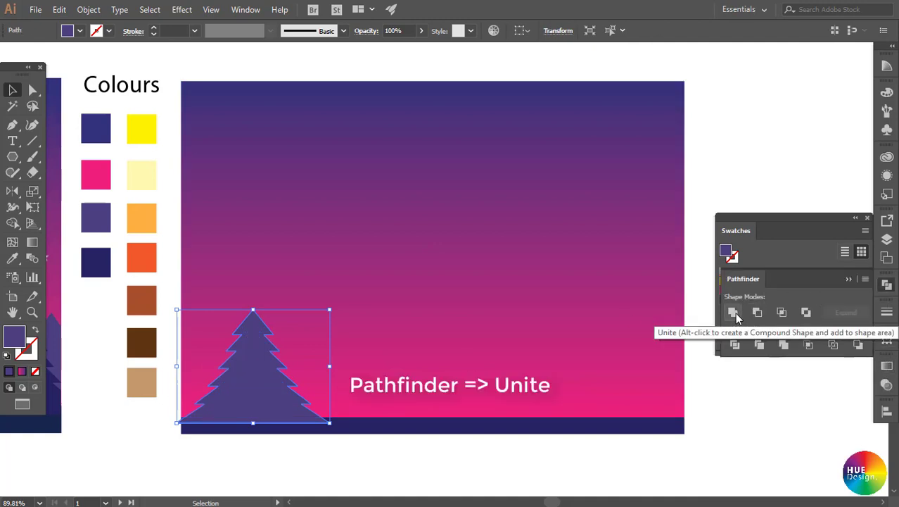
# - Zoom in to inspect the merged tree, then return to the whole artboard
pyautogui.click(375, 445)
pyautogui.click(257, 398)
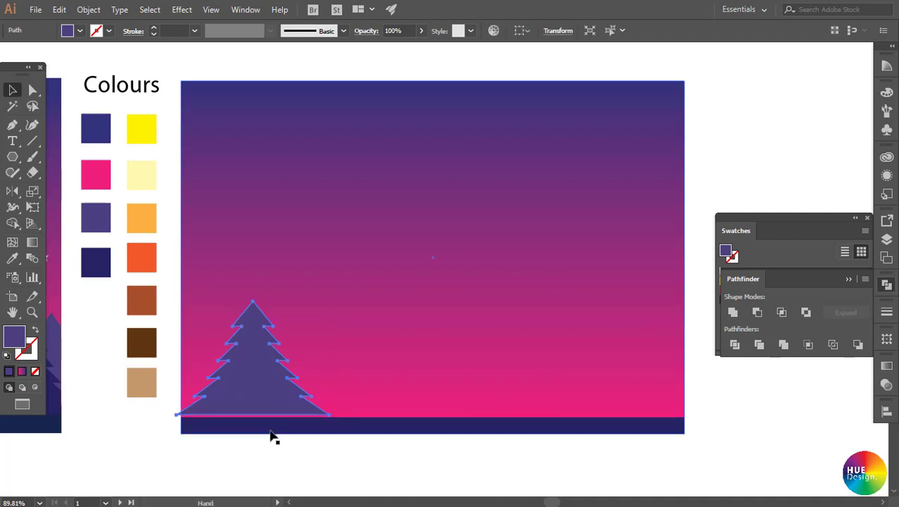
pyautogui.scroll(2, 270, 434)
pyautogui.scroll(-2, 315, 418)
pyautogui.moveTo(289, 325); pyautogui.dragTo(295, 330)
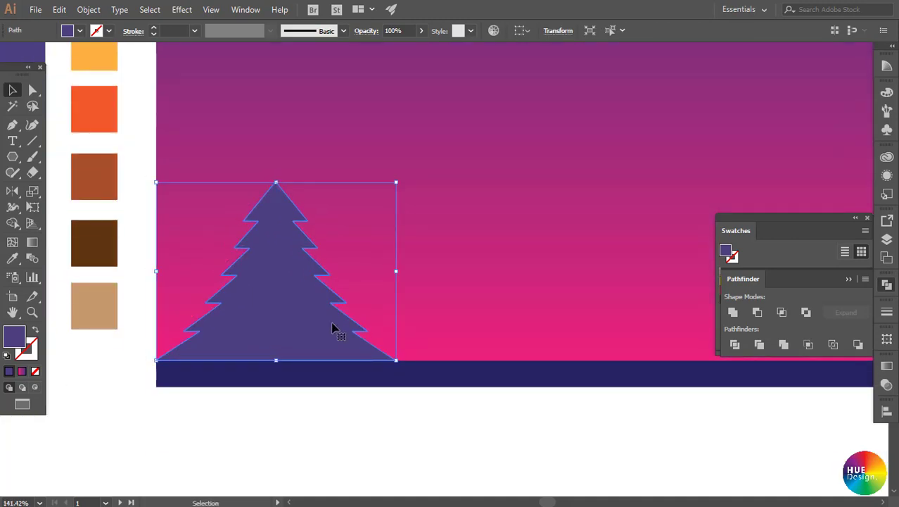
pyautogui.hscroll(-3, 335, 327)
pyautogui.click(421, 423)
pyautogui.scroll(2, 417, 371)
pyautogui.moveTo(417, 371); pyautogui.dragTo(353, 367)
pyautogui.scroll(-3, 353, 368)
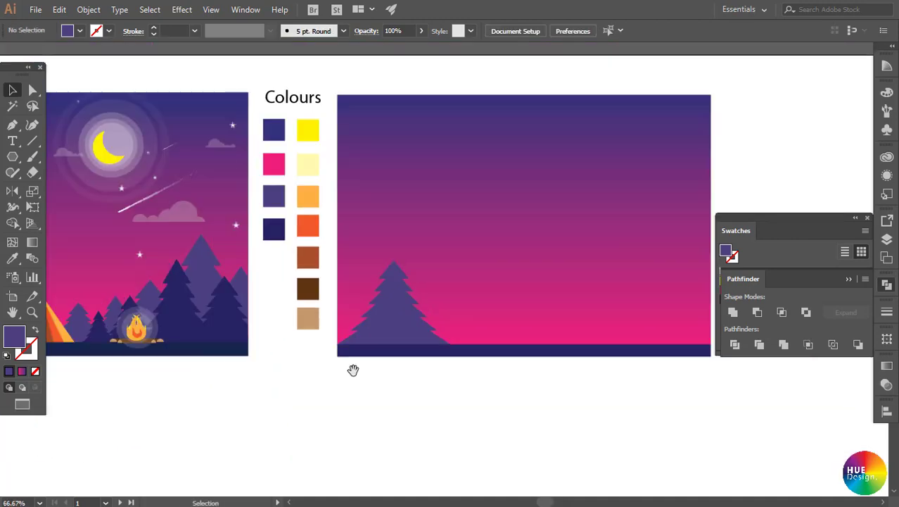
pyautogui.hscroll(2, 401, 303)
pyautogui.scroll(1, 462, 299)
pyautogui.hscroll(2, 462, 299)
# - Place a smaller tree copy on the left and enlarge the original central tree
pyautogui.moveTo(292, 353); pyautogui.dragTo(227, 369)
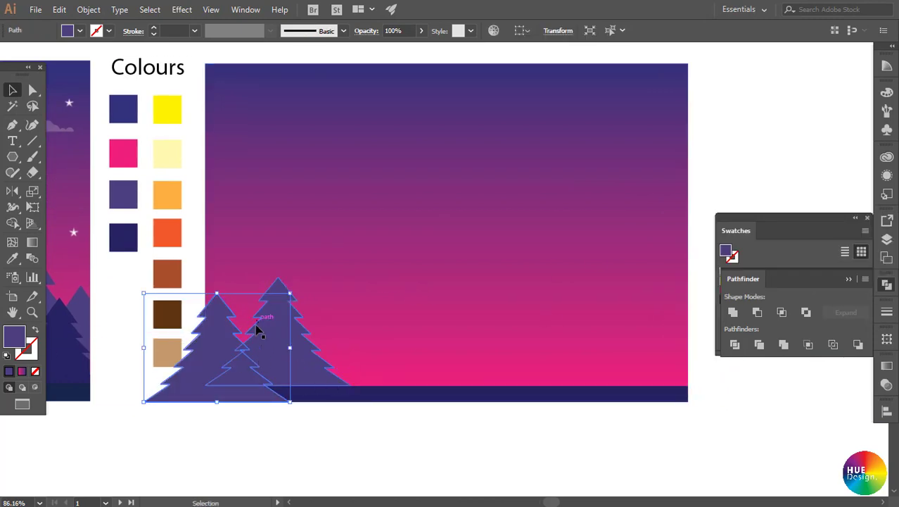
pyautogui.moveTo(290, 294); pyautogui.dragTo(263, 313)
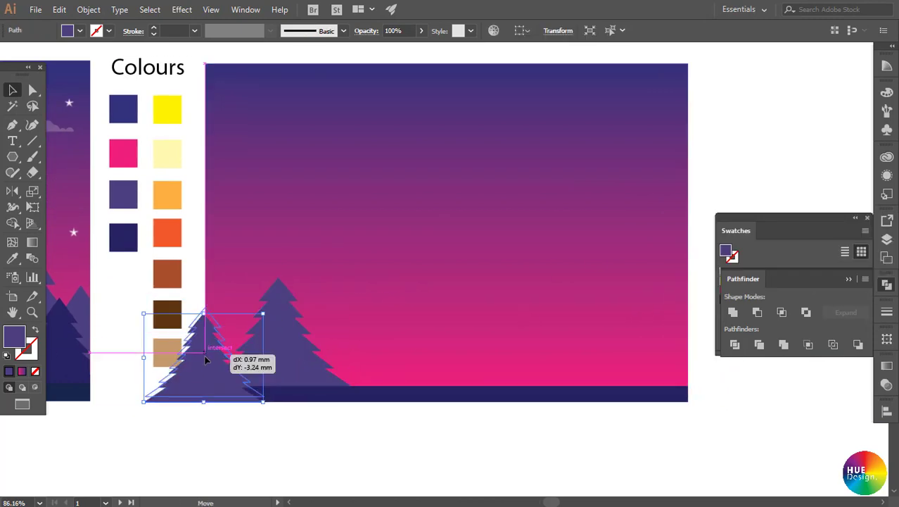
pyautogui.moveTo(200, 363); pyautogui.dragTo(211, 342)
pyautogui.moveTo(296, 357); pyautogui.dragTo(283, 355)
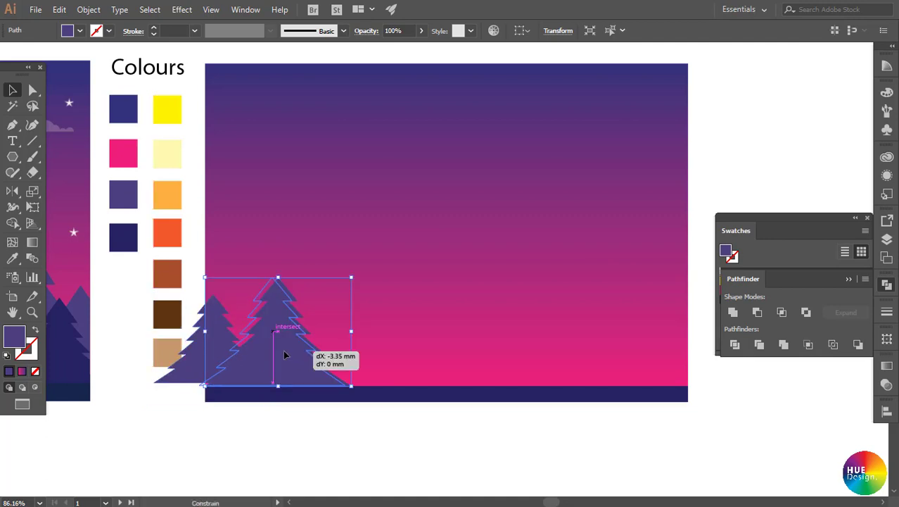
pyautogui.moveTo(341, 278); pyautogui.dragTo(359, 266)
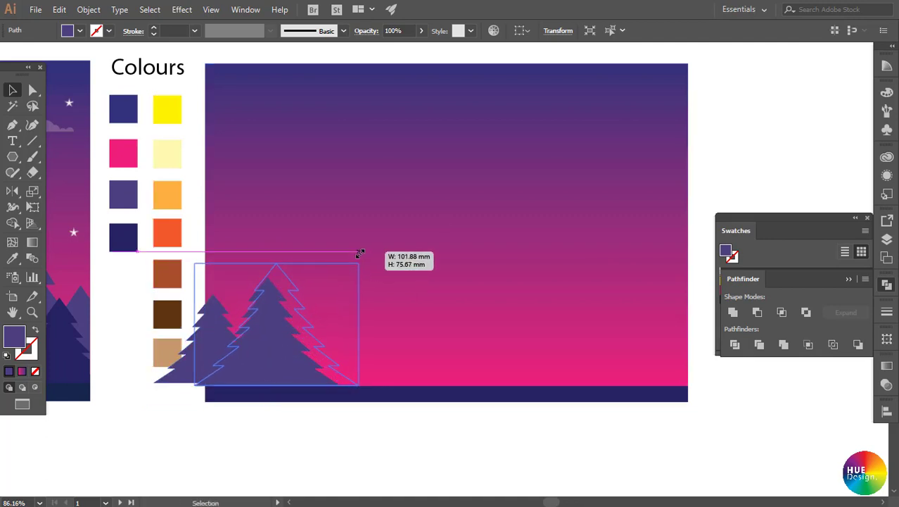
pyautogui.moveTo(281, 331); pyautogui.dragTo(276, 331)
# - Duplicate the small tree to the right of the centre tree and select all three
pyautogui.click(284, 438)
pyautogui.moveTo(221, 362)
pyautogui.mouseDown()
pyautogui.moveTo(345, 371)
pyautogui.moveTo(337, 364)
pyautogui.mouseUp()
pyautogui.keyDown('shift'); pyautogui.click(274, 330); pyautogui.keyUp('shift')
pyautogui.keyDown('shift'); pyautogui.click(227, 353); pyautogui.keyUp('shift')
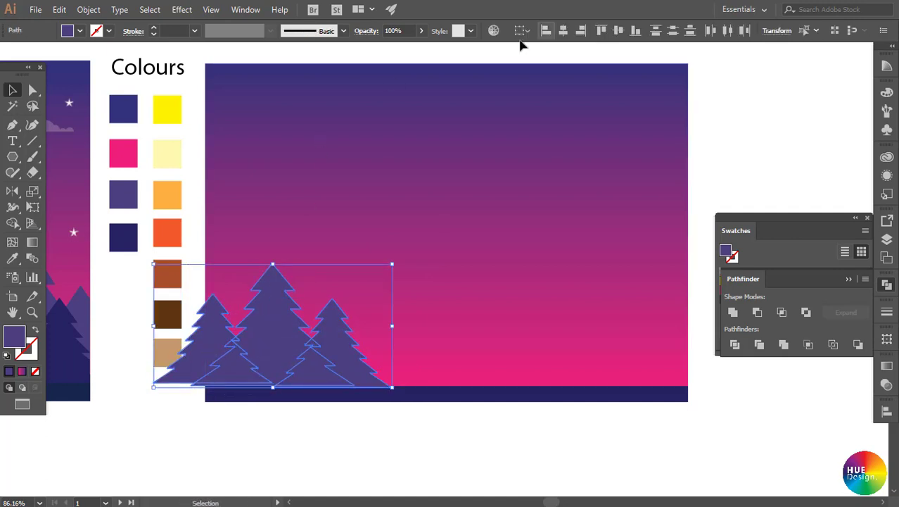
# - Bottom-align the three trees and shrink the right-hand tree
pyautogui.click(619, 32)
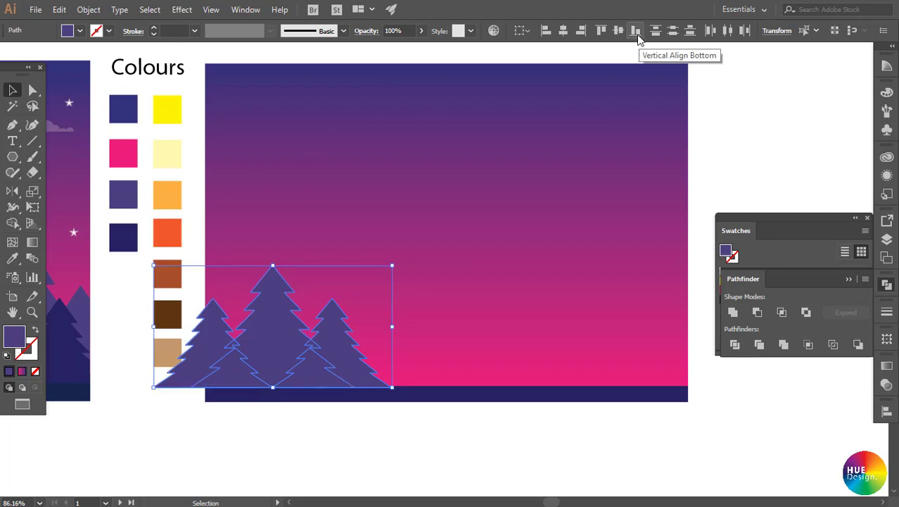
pyautogui.click(373, 425)
pyautogui.click(367, 372)
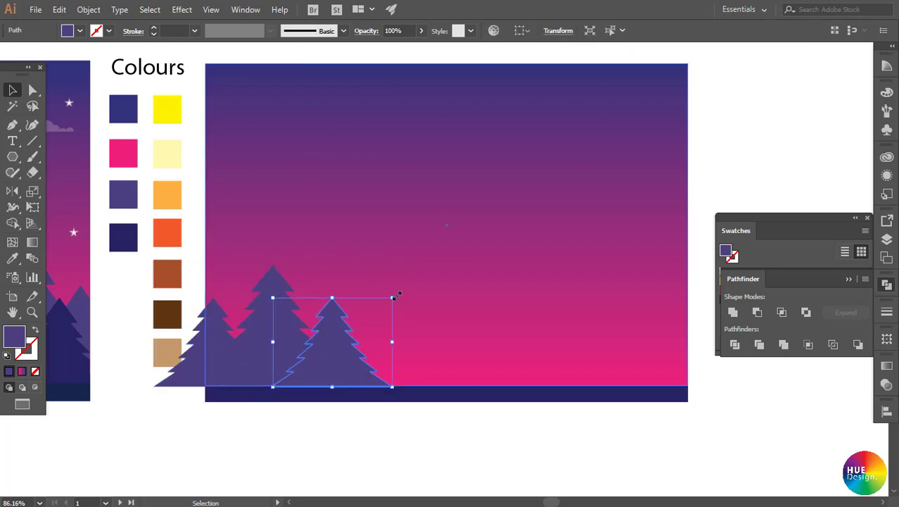
pyautogui.moveTo(391, 297); pyautogui.dragTo(378, 308)
# - Add a smaller fourth tree copy at the right end, resting on the baseline
pyautogui.click(380, 343)
pyautogui.moveTo(327, 361); pyautogui.dragTo(375, 361)
pyautogui.moveTo(426, 308); pyautogui.dragTo(402, 335)
pyautogui.moveTo(376, 370); pyautogui.dragTo(396, 371)
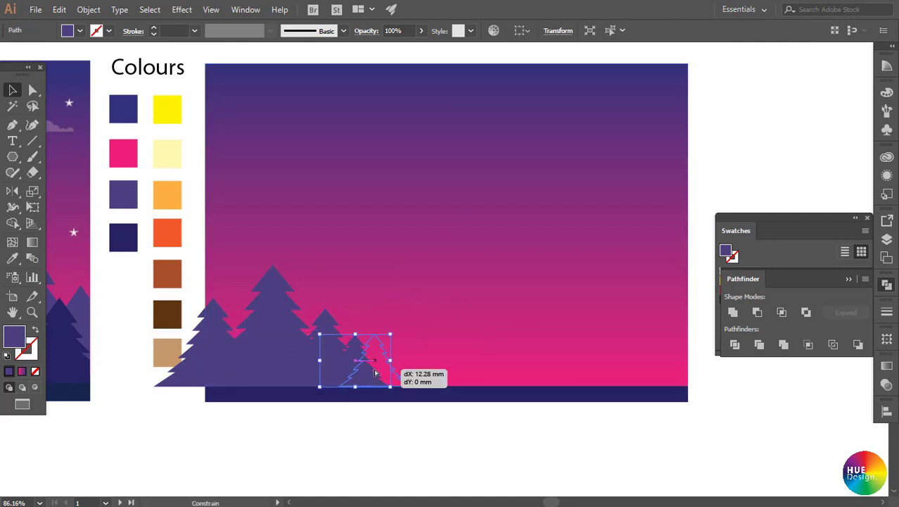
pyautogui.click(385, 428)
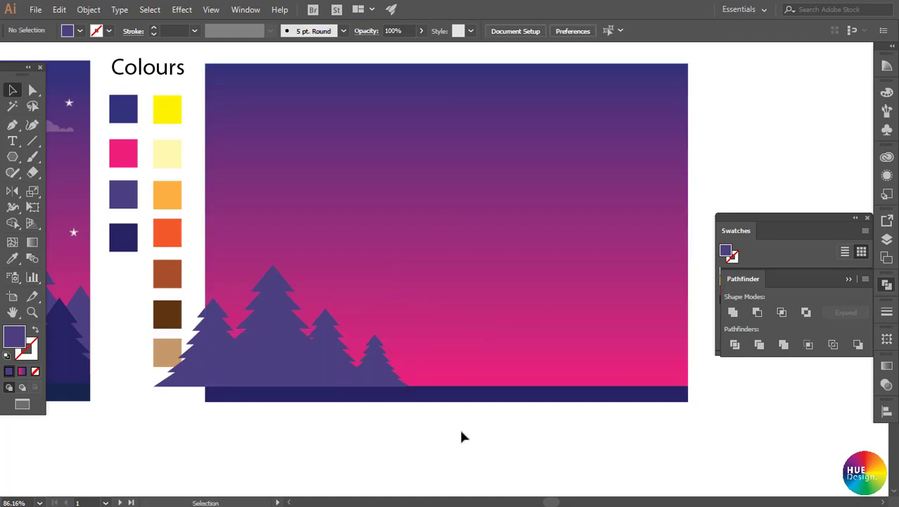
# - Select all four trees and group them with Ctrl+G
pyautogui.click(197, 338)
pyautogui.keyDown('shift'); pyautogui.click(297, 353); pyautogui.keyUp('shift')
pyautogui.keyDown('shift'); pyautogui.click(347, 354); pyautogui.keyUp('shift')
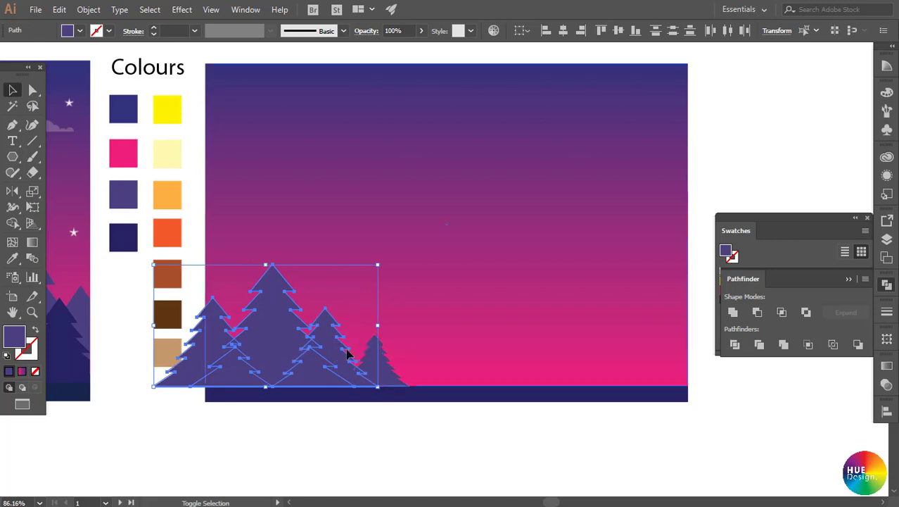
pyautogui.keyDown('shift'); pyautogui.click(381, 366); pyautogui.keyUp('shift')
pyautogui.hotkey('ctrl', 'g')
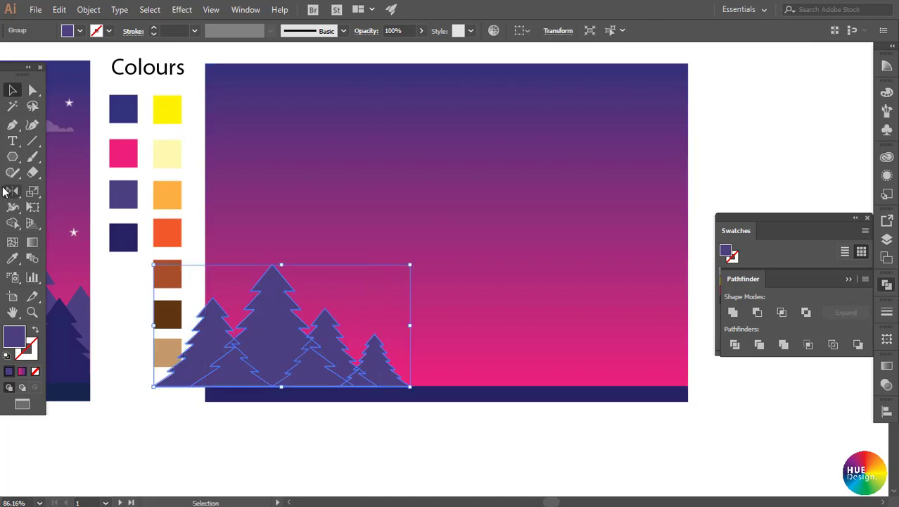
pyautogui.doubleClick(12, 191)
# - Reflect a copy of the tree group, move it to the right side and enlarge it
pyautogui.click(680, 325)
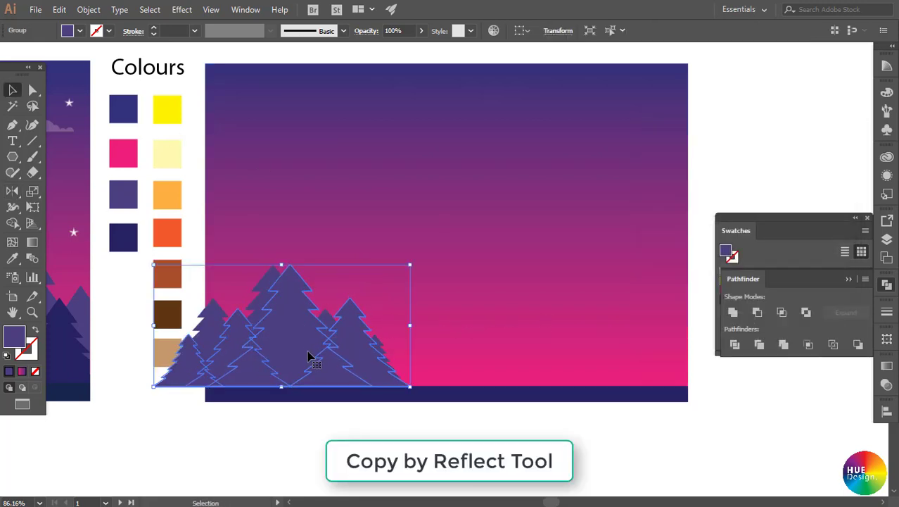
pyautogui.moveTo(308, 356); pyautogui.dragTo(640, 348)
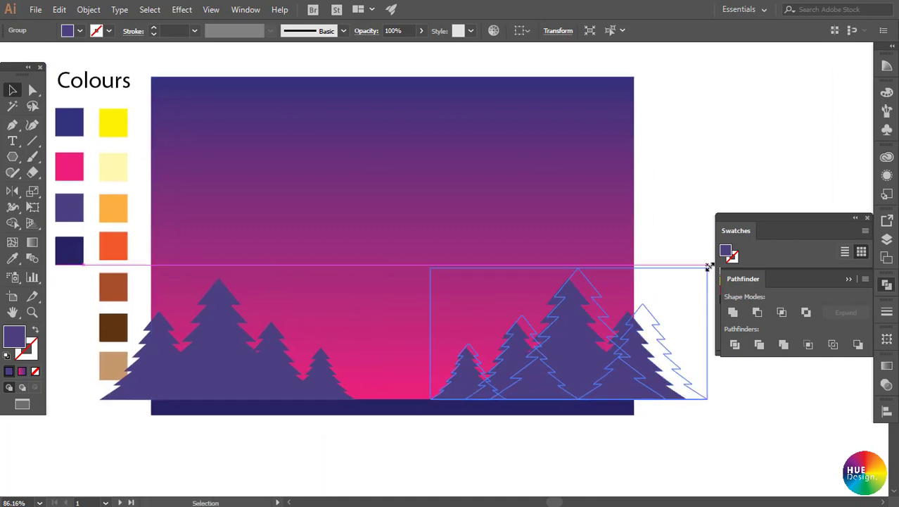
pyautogui.moveTo(687, 280); pyautogui.dragTo(716, 264)
pyautogui.moveTo(662, 342); pyautogui.dragTo(642, 336)
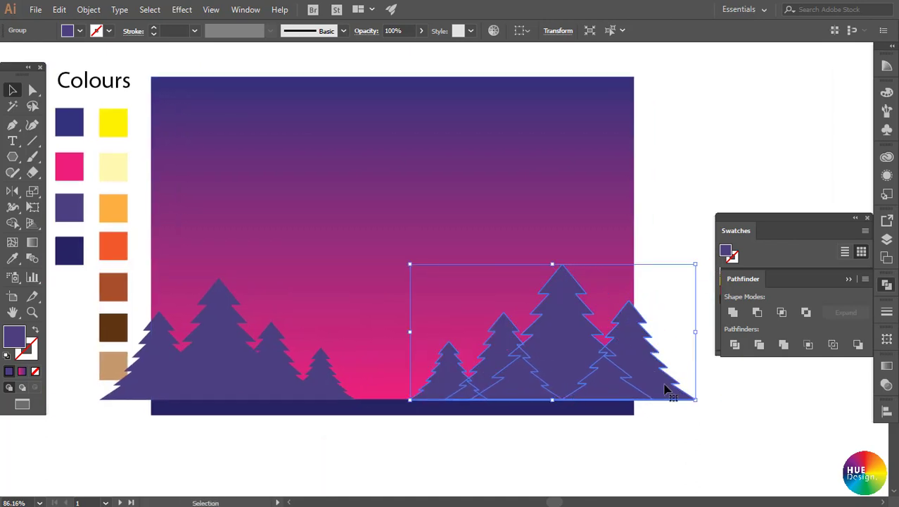
pyautogui.click(716, 411)
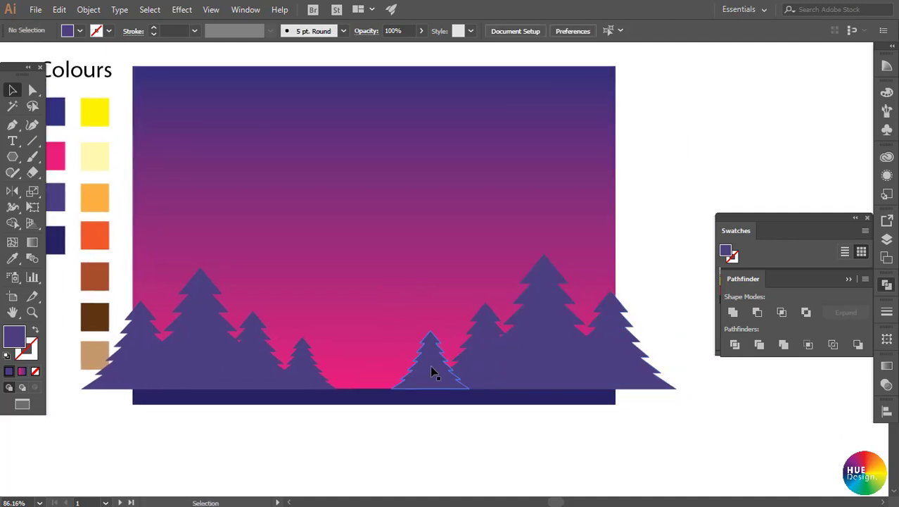
# - Inside the right group, add a smaller pine copy and nudge the small trees right
pyautogui.doubleClick(431, 371)
pyautogui.click(431, 372)
pyautogui.moveTo(430, 372); pyautogui.dragTo(396, 377)
pyautogui.moveTo(435, 333)
pyautogui.mouseDown()
pyautogui.moveTo(415, 346)
pyautogui.moveTo(432, 367)
pyautogui.moveTo(446, 366)
pyautogui.mouseUp()
pyautogui.hotkey('ctrl', 'a')
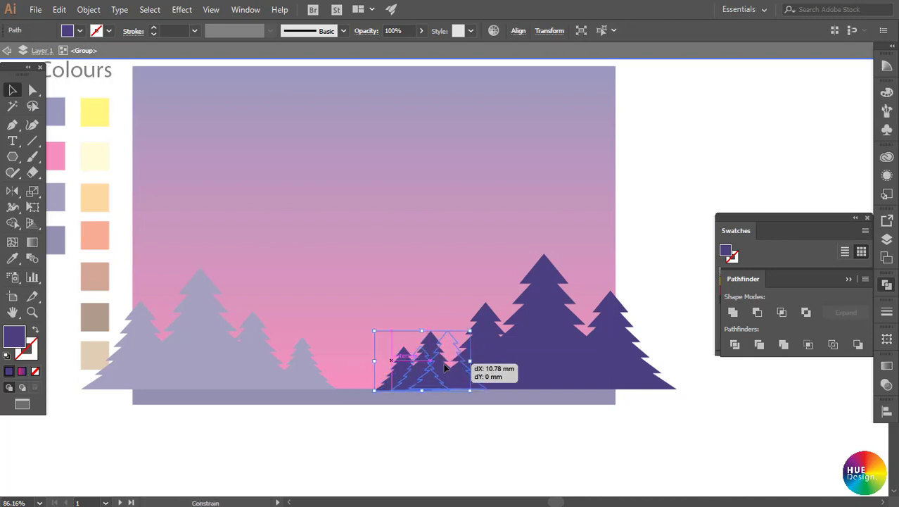
pyautogui.click(692, 410)
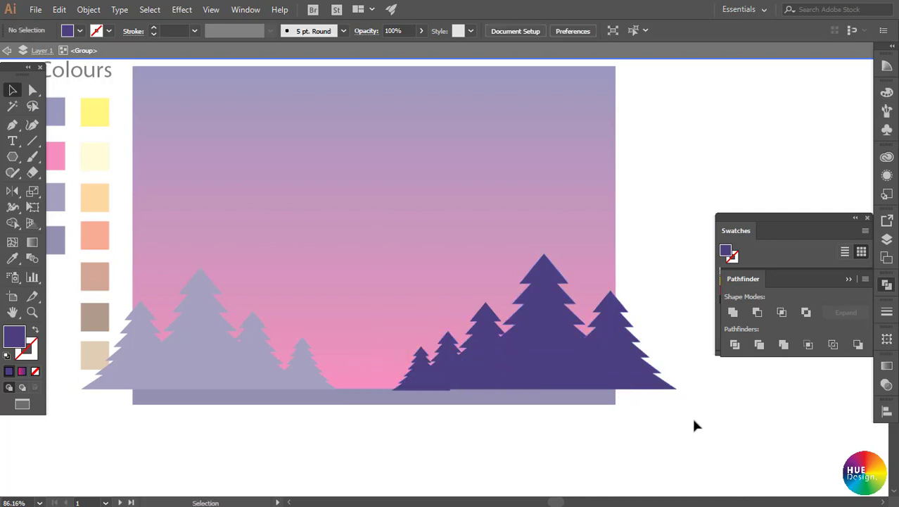
pyautogui.doubleClick(690, 416)
# - Check the right tree group, then select both the left and right tree rows
pyautogui.click(446, 378)
pyautogui.doubleClick(446, 378)
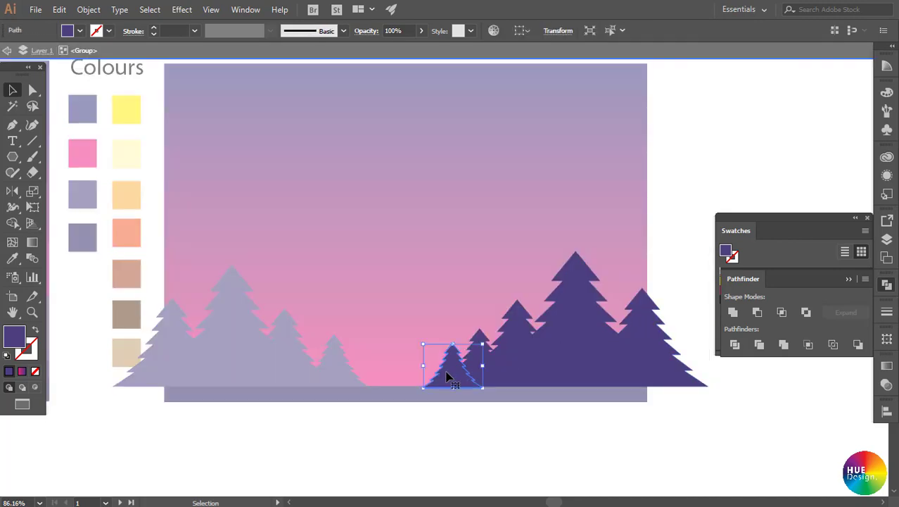
pyautogui.doubleClick(712, 420)
pyautogui.click(287, 370)
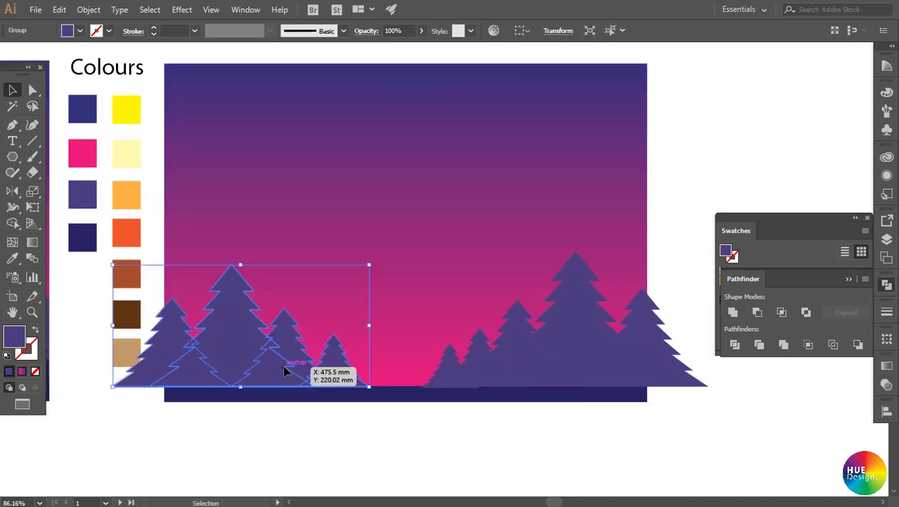
pyautogui.keyDown('shift'); pyautogui.click(498, 376); pyautogui.keyUp('shift')
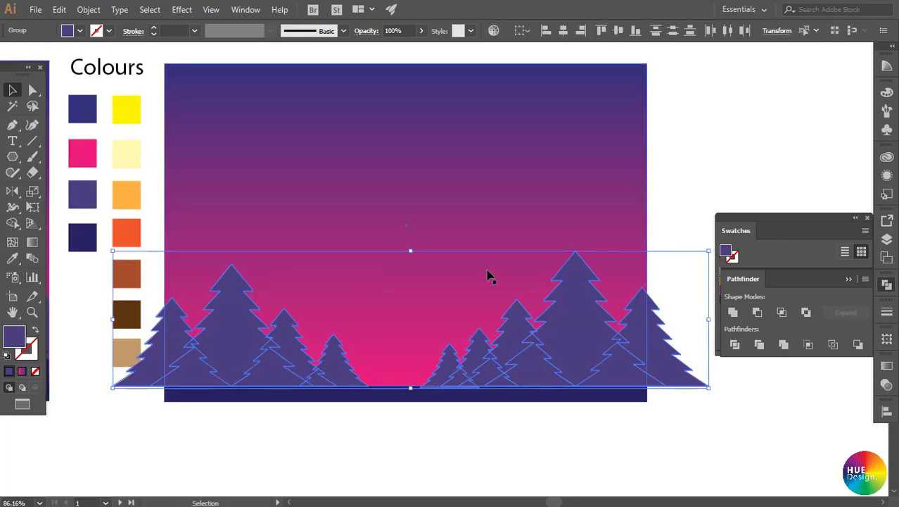
# - Duplicate both tree rows lower down and fill the copies with dark navy
pyautogui.moveTo(578, 355)
pyautogui.mouseDown()
pyautogui.moveTo(581, 378)
pyautogui.moveTo(561, 373)
pyautogui.mouseUp()
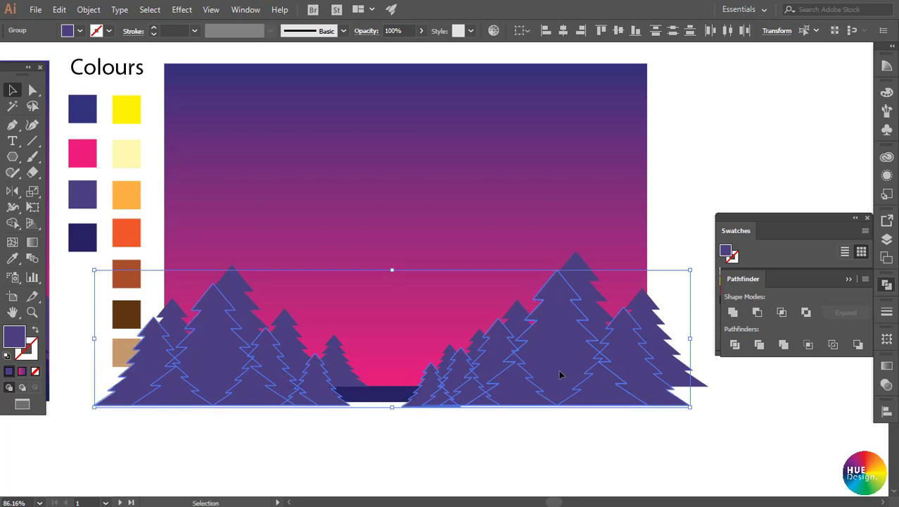
pyautogui.press('i')
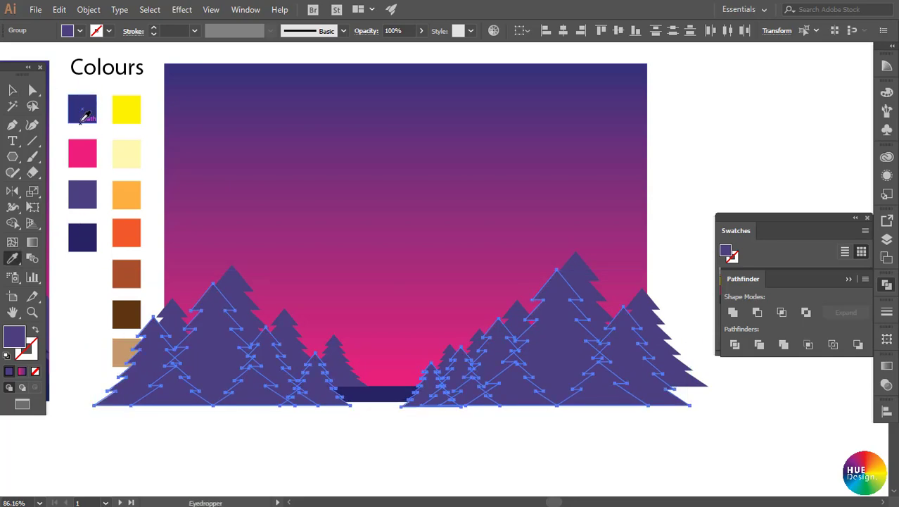
pyautogui.click(85, 234)
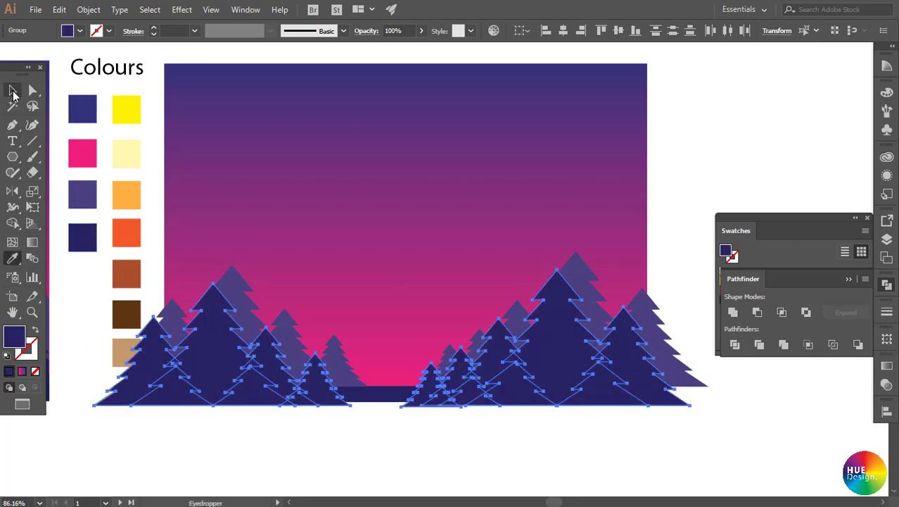
pyautogui.click(13, 91)
pyautogui.click(656, 432)
# - Raise the two navy tree rows slightly so they layer in front of the purple pines
pyautogui.click(243, 321)
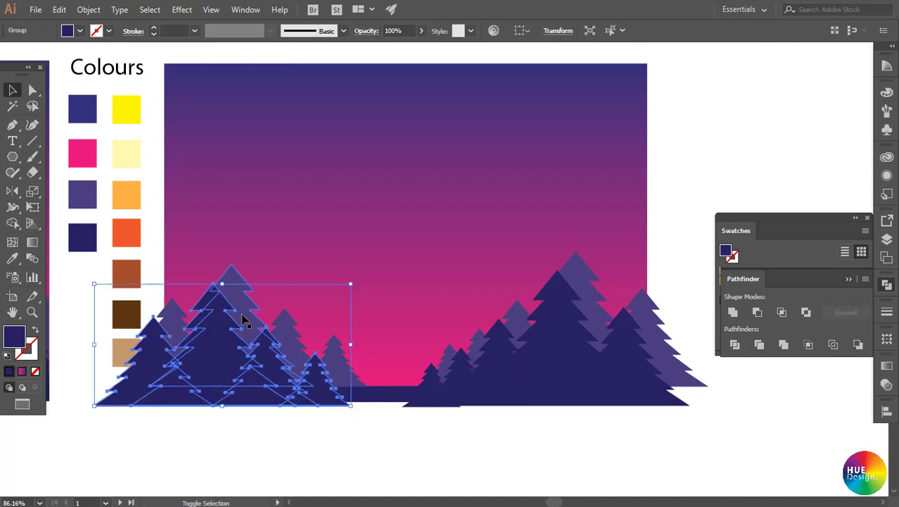
pyautogui.keyDown('shift'); pyautogui.click(579, 299); pyautogui.keyUp('shift')
pyautogui.moveTo(584, 285); pyautogui.dragTo(584, 273)
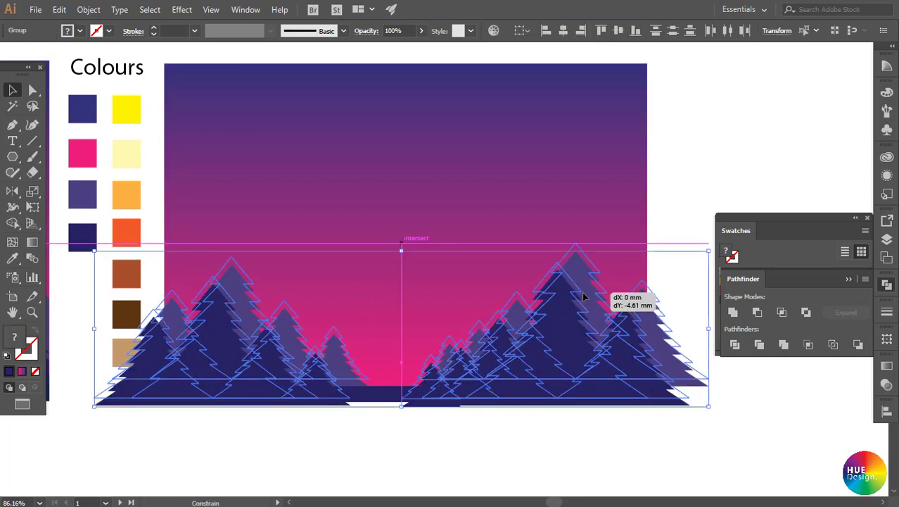
pyautogui.click(657, 419)
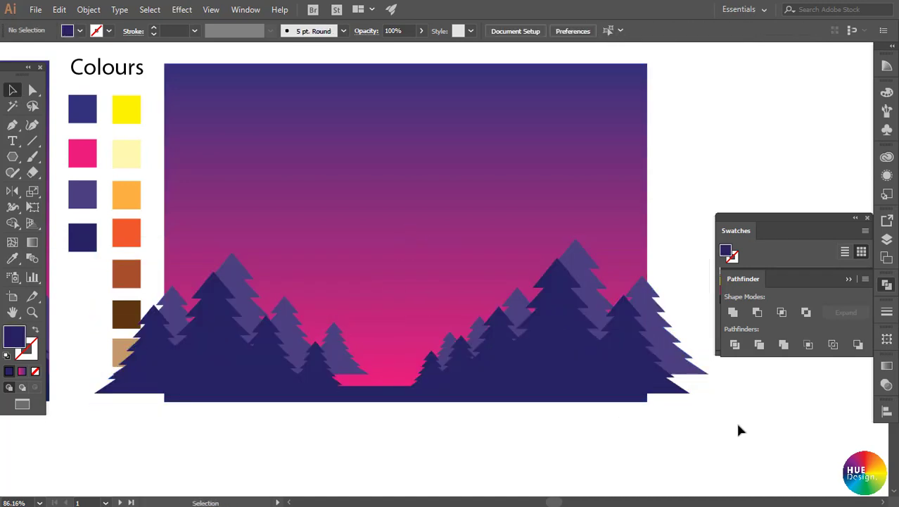
pyautogui.click(347, 368)
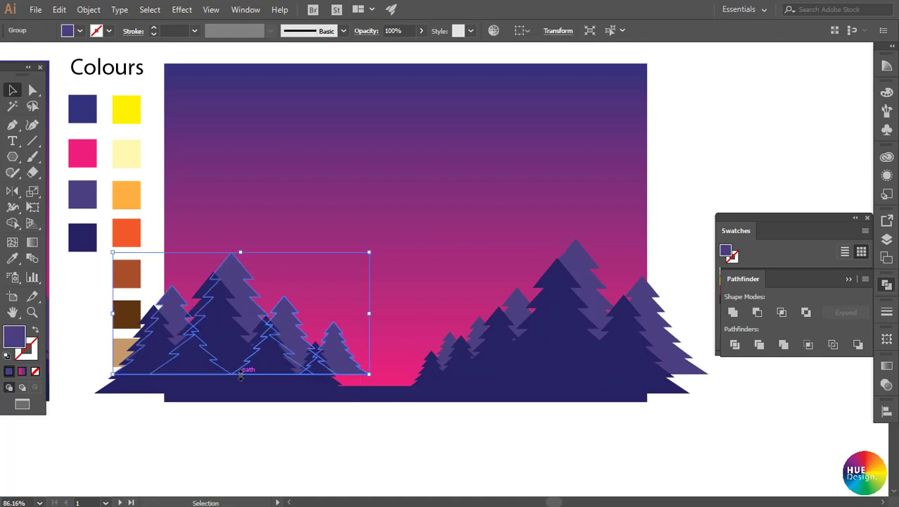
# - Stretch and shift the left and right back pine groups so the rows stagger
pyautogui.moveTo(241, 373); pyautogui.dragTo(241, 387)
pyautogui.click(434, 412)
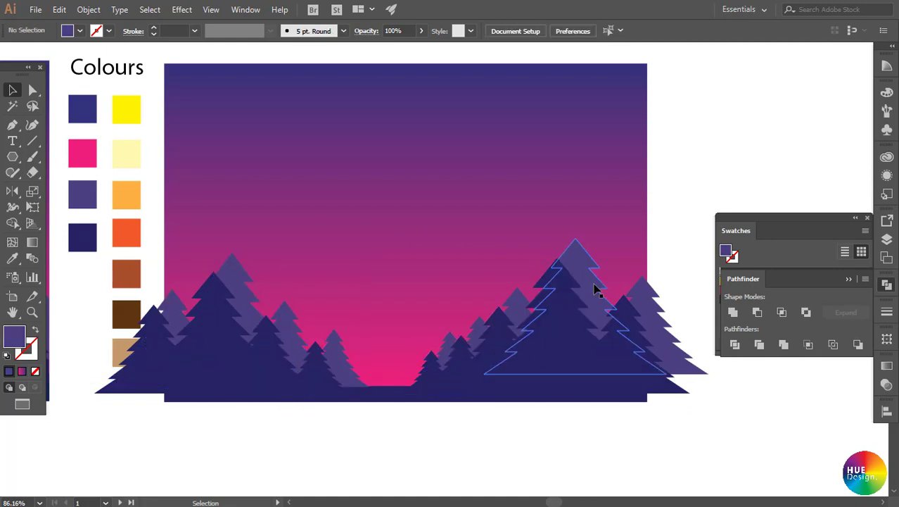
pyautogui.moveTo(594, 289); pyautogui.dragTo(605, 287)
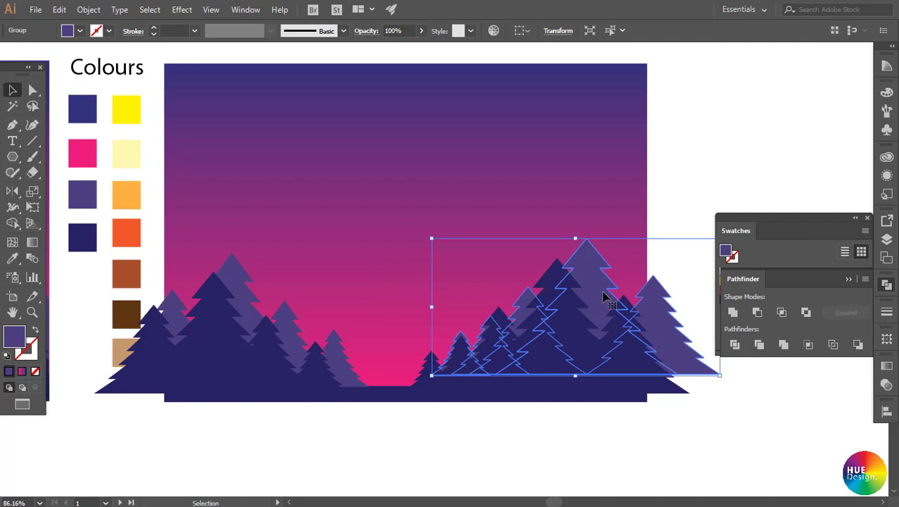
pyautogui.moveTo(603, 295); pyautogui.dragTo(601, 297)
pyautogui.click(668, 426)
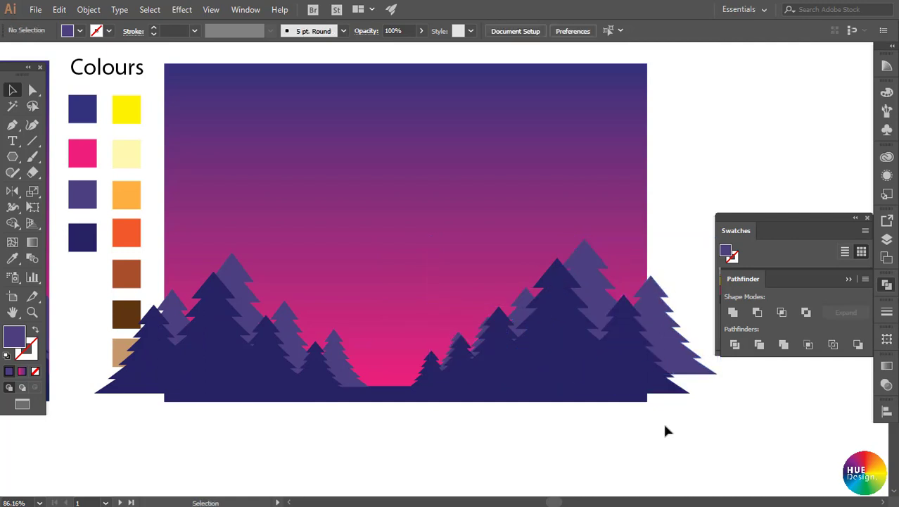
pyautogui.moveTo(250, 398)
pyautogui.mouseDown()
pyautogui.moveTo(270, 361)
pyautogui.moveTo(262, 352)
pyautogui.moveTo(295, 352)
pyautogui.mouseUp()
pyautogui.click(355, 451)
# - In the front tree group, widen the large pine and make its smaller neighbour taller and narrower
pyautogui.click(373, 426)
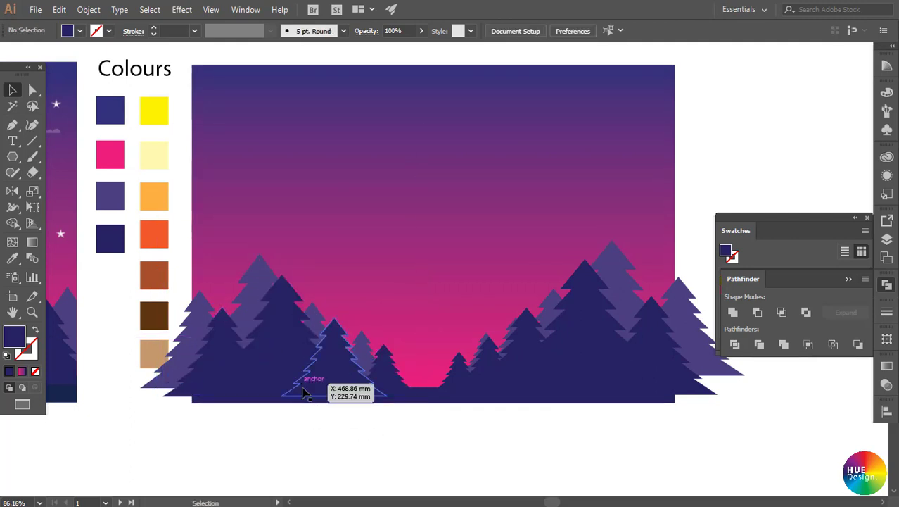
pyautogui.doubleClick(286, 355)
pyautogui.click(285, 355)
pyautogui.moveTo(364, 336); pyautogui.dragTo(345, 336)
pyautogui.moveTo(317, 380); pyautogui.dragTo(325, 380)
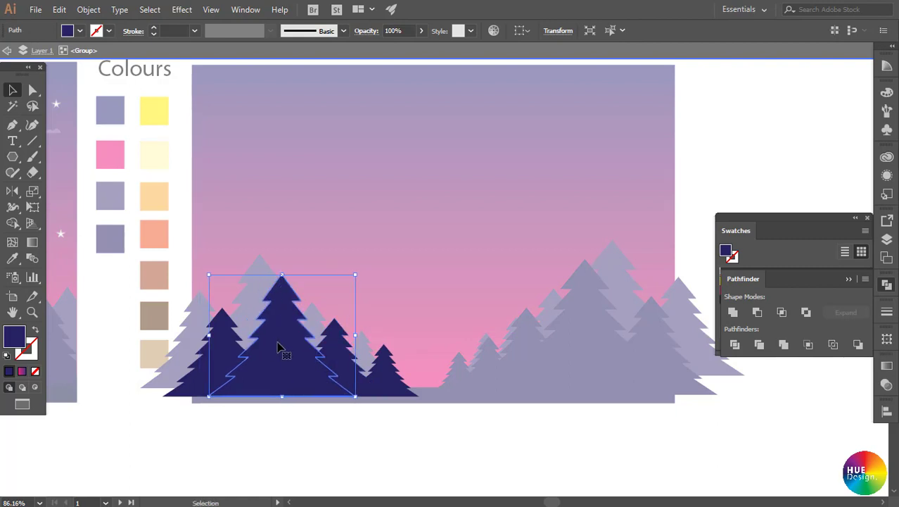
pyautogui.click(301, 423)
pyautogui.click(340, 386)
pyautogui.moveTo(388, 315); pyautogui.dragTo(380, 354)
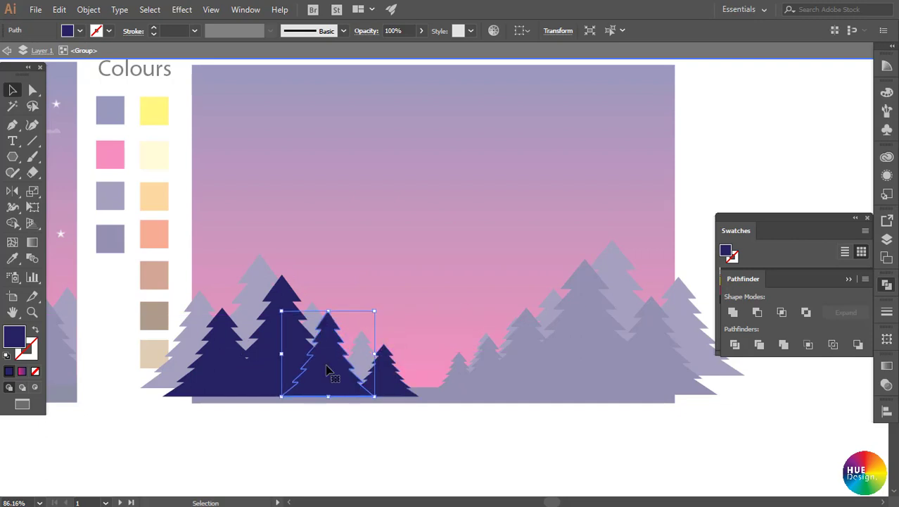
pyautogui.moveTo(332, 371); pyautogui.dragTo(344, 370)
pyautogui.click(425, 443)
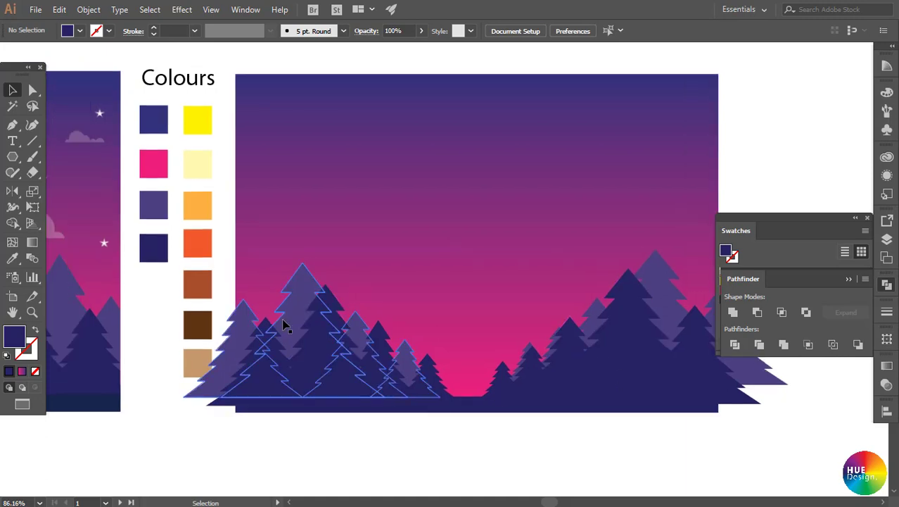
# - In the left front group, stretch the big pine wider and move the small pine right and down
pyautogui.doubleClick(292, 330)
pyautogui.click(292, 330)
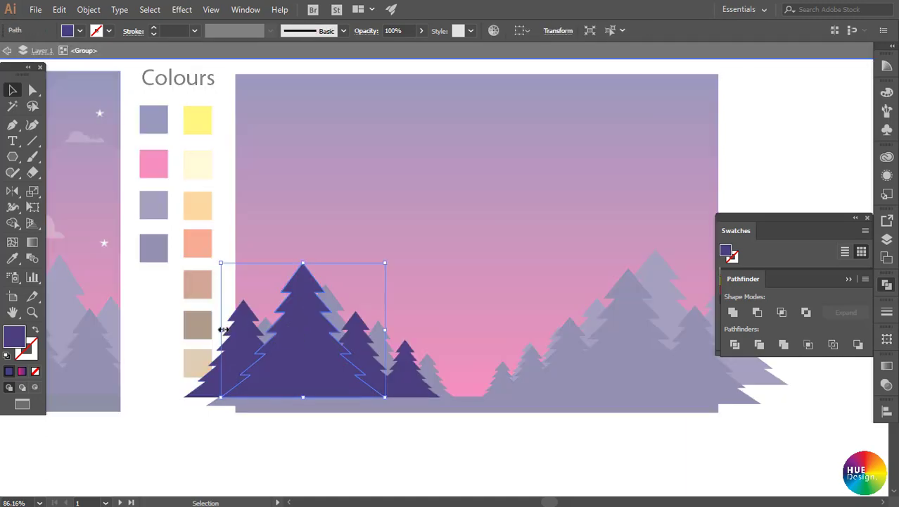
pyautogui.moveTo(221, 330); pyautogui.dragTo(211, 329)
pyautogui.click(377, 344)
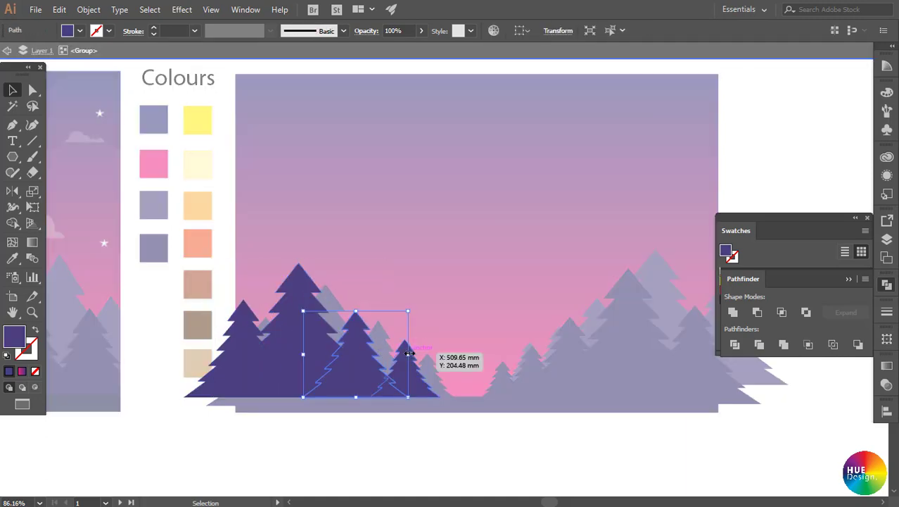
pyautogui.moveTo(408, 352); pyautogui.dragTo(429, 365)
pyautogui.doubleClick(434, 421)
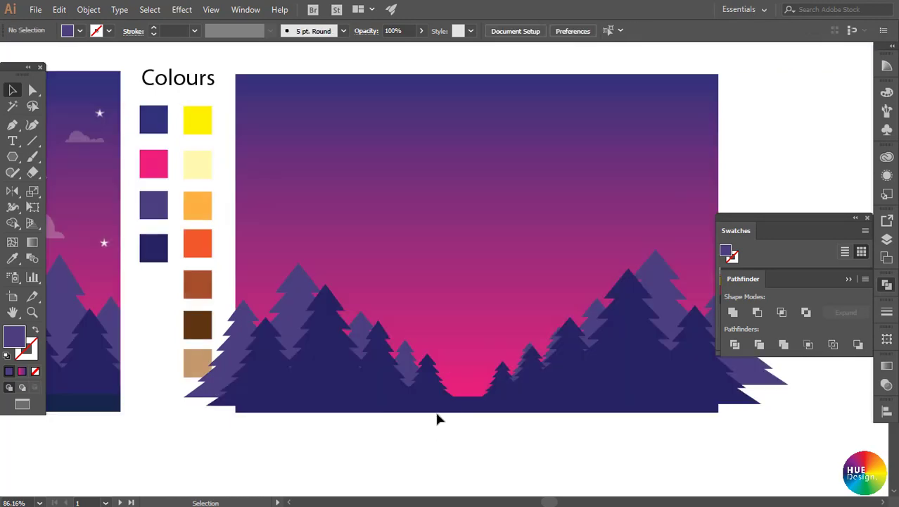
# - Nudge the small pine inside the right tree group into position
pyautogui.hscroll(3, 410, 382)
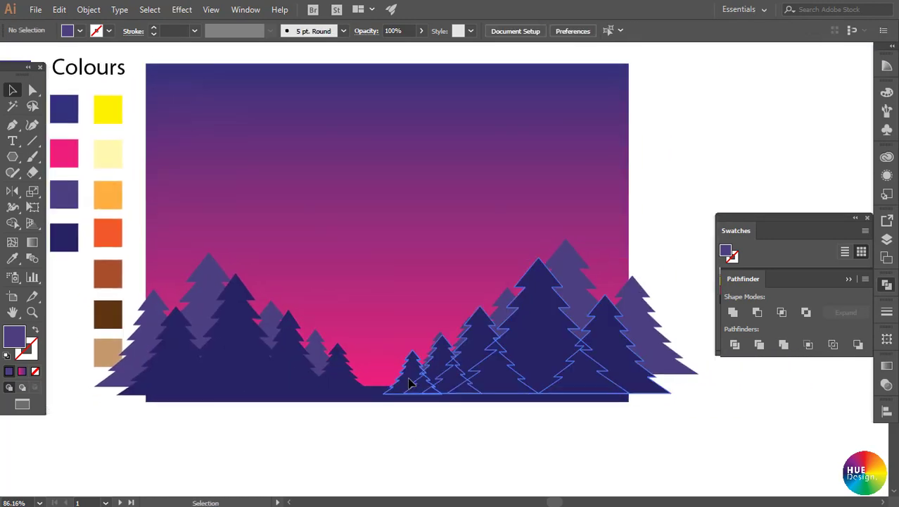
pyautogui.doubleClick(410, 382)
pyautogui.moveTo(407, 377); pyautogui.dragTo(432, 373)
pyautogui.doubleClick(502, 407)
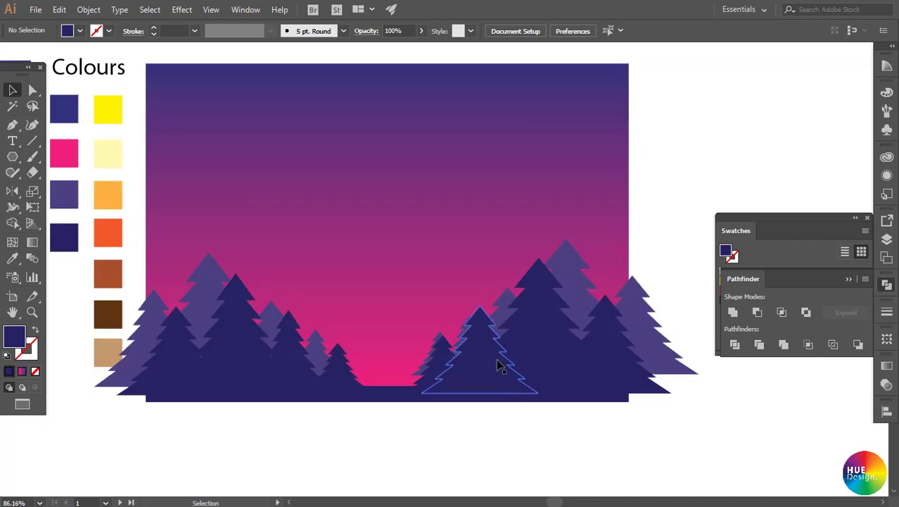
pyautogui.click(567, 274)
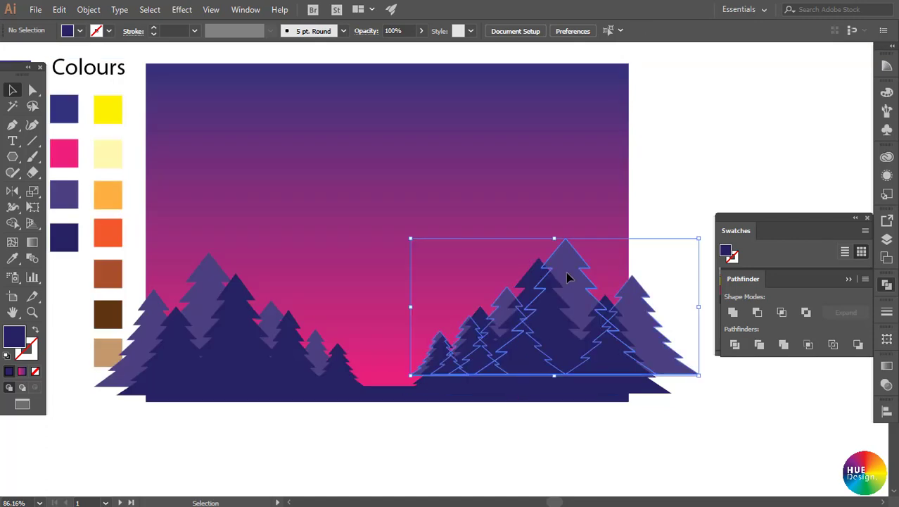
pyautogui.doubleClick(517, 303)
pyautogui.click(477, 341)
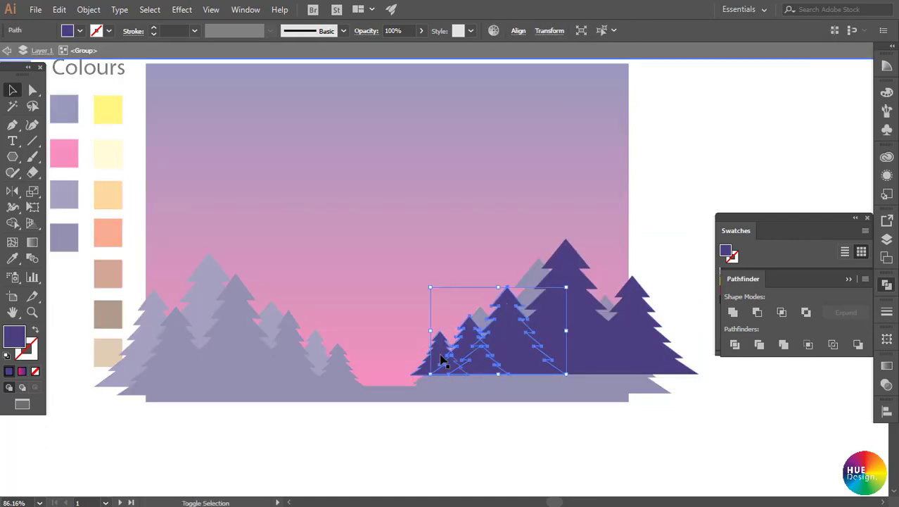
pyautogui.moveTo(475, 346); pyautogui.dragTo(467, 346)
pyautogui.click(759, 424)
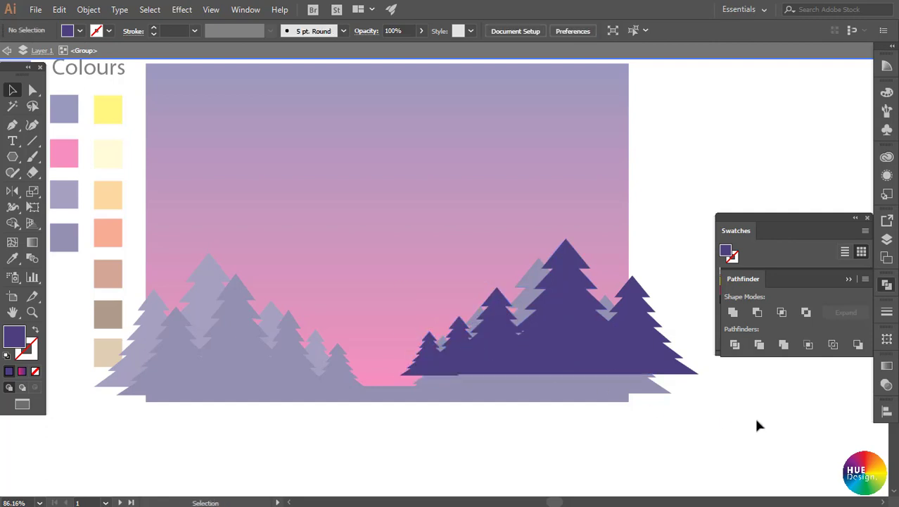
pyautogui.click(453, 349)
pyautogui.click(721, 400)
# - Shift the small dark pine left and move the right dark-tree group slightly down and right
pyautogui.doubleClick(721, 400)
pyautogui.click(438, 383)
pyautogui.doubleClick(437, 384)
pyautogui.moveTo(437, 383); pyautogui.dragTo(432, 383)
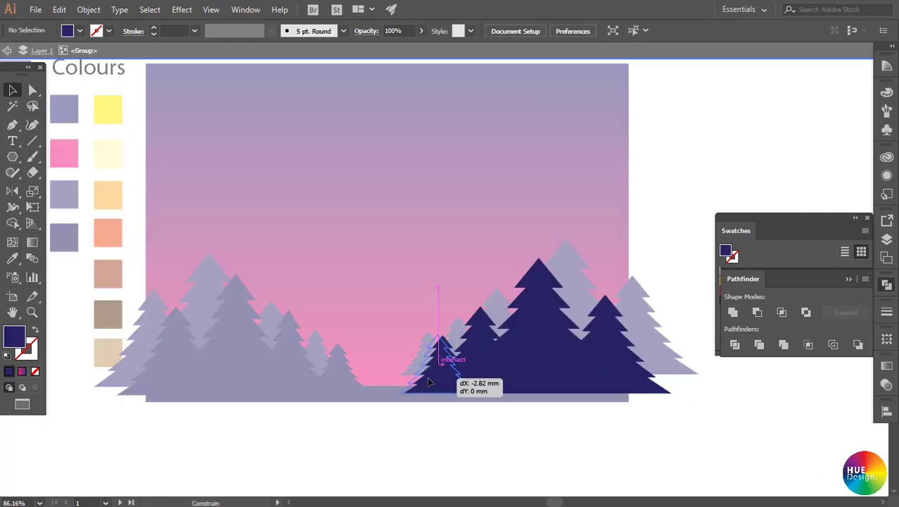
pyautogui.doubleClick(664, 409)
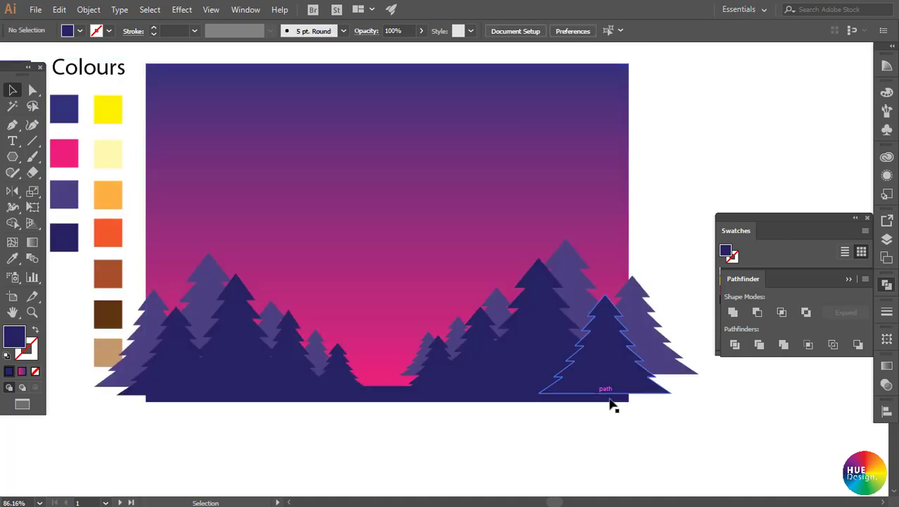
pyautogui.moveTo(659, 410); pyautogui.dragTo(609, 394)
pyautogui.moveTo(545, 362); pyautogui.dragTo(550, 368)
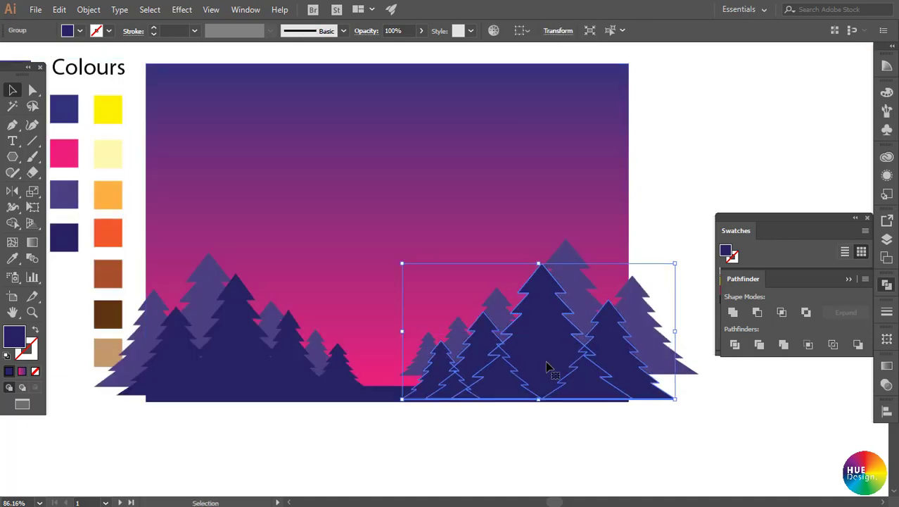
# - Stretch the left row of pines down so it rests on the ground
pyautogui.keyDown('shift'); pyautogui.click(390, 392); pyautogui.keyUp('shift')
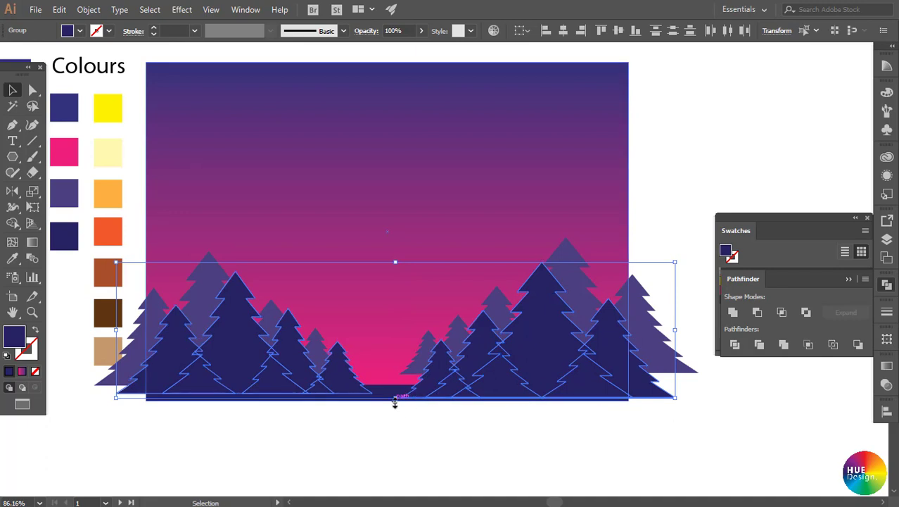
pyautogui.click(451, 409)
pyautogui.click(533, 399)
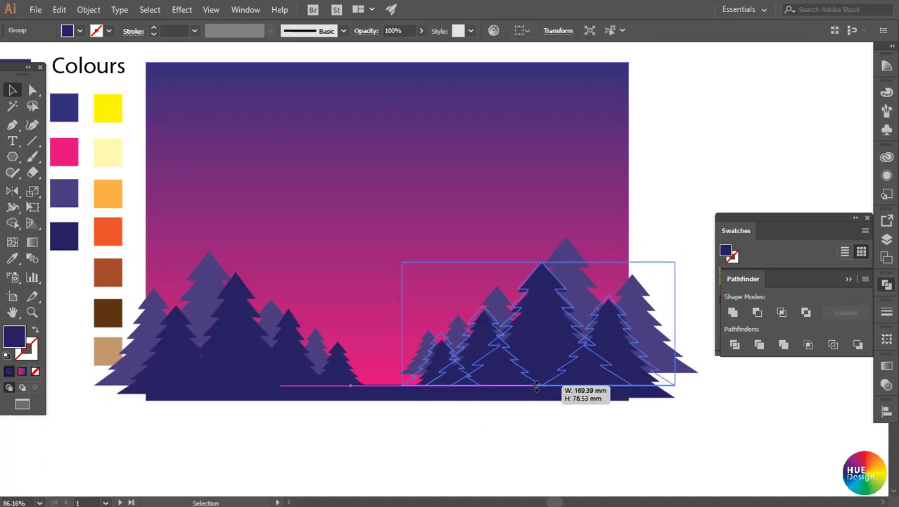
pyautogui.click(655, 416)
pyautogui.click(288, 378)
pyautogui.moveTo(245, 394); pyautogui.dragTo(255, 362)
pyautogui.hotkey('ctrl', 'shift', 'a')
pyautogui.click(303, 375)
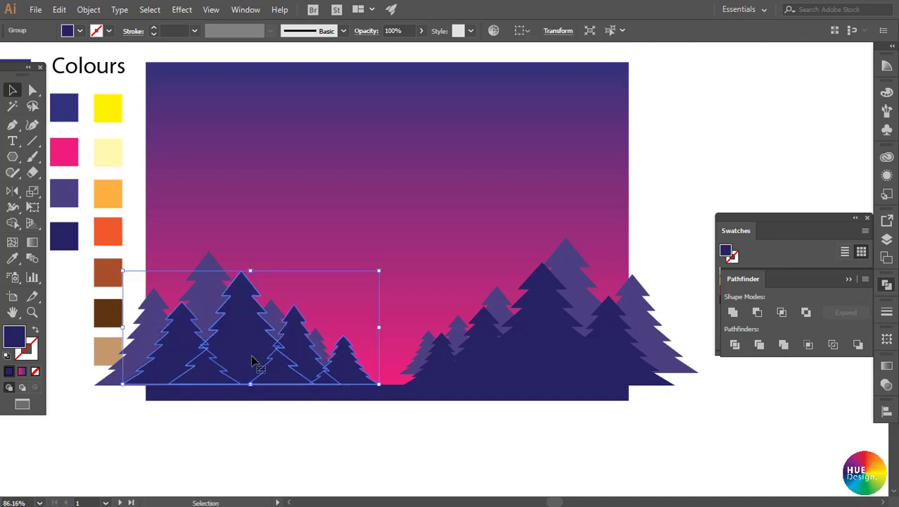
pyautogui.click(468, 424)
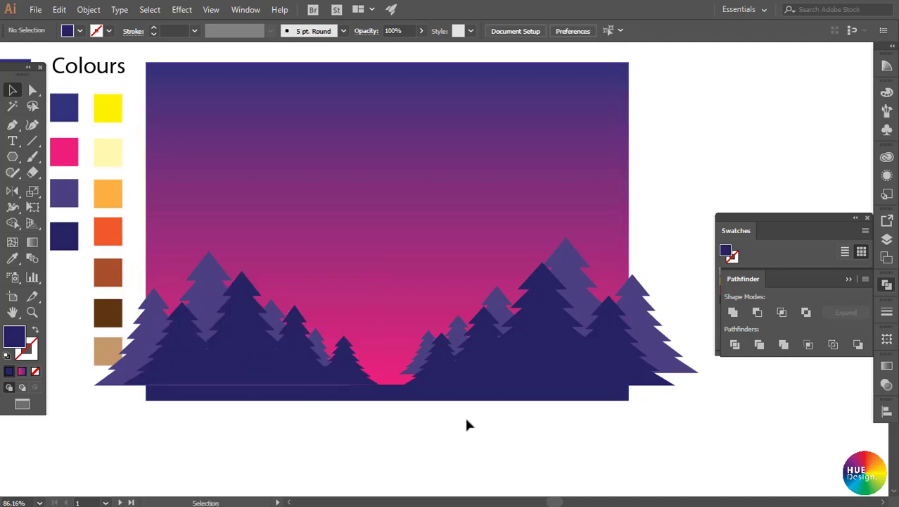
# - Reposition the right tree group with its small front pine, then reframe the whole scene
pyautogui.moveTo(408, 374)
pyautogui.mouseDown()
pyautogui.moveTo(442, 376)
pyautogui.moveTo(426, 385)
pyautogui.mouseUp()
pyautogui.doubleClick(417, 369)
pyautogui.click(432, 375)
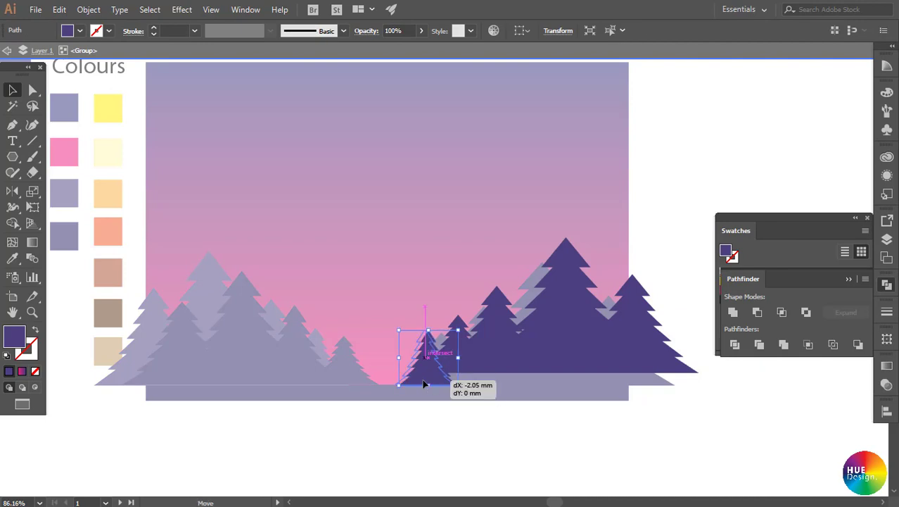
pyautogui.doubleClick(492, 422)
pyautogui.click(289, 362)
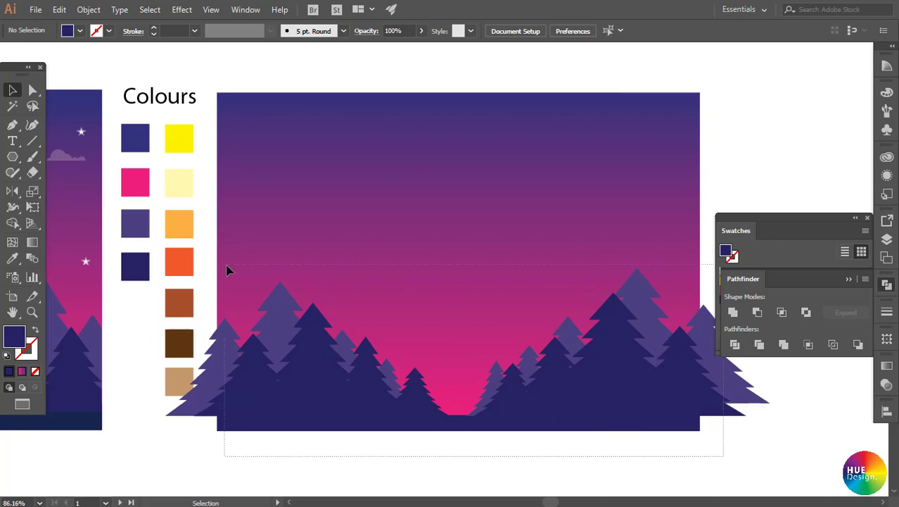
pyautogui.moveTo(227, 267); pyautogui.dragTo(454, 437)
pyautogui.click(513, 451)
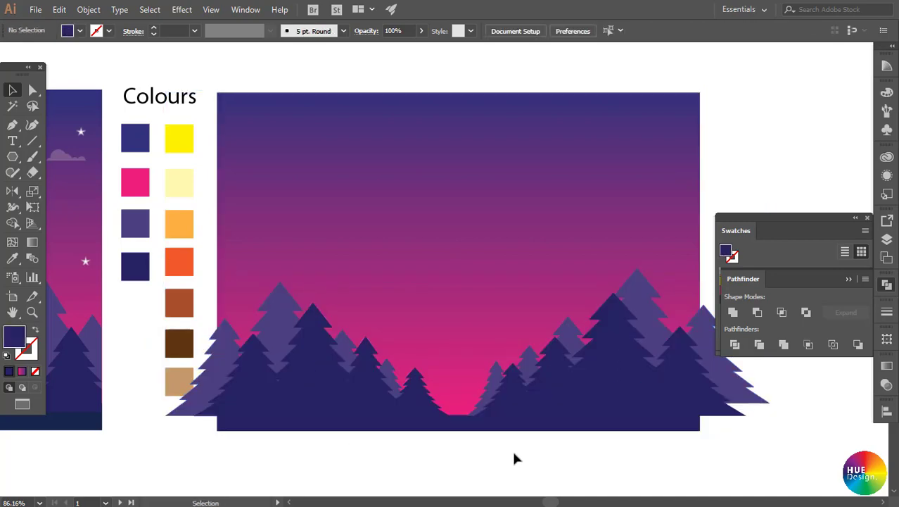
pyautogui.moveTo(511, 448); pyautogui.dragTo(550, 454)
pyautogui.moveTo(357, 300); pyautogui.dragTo(349, 308)
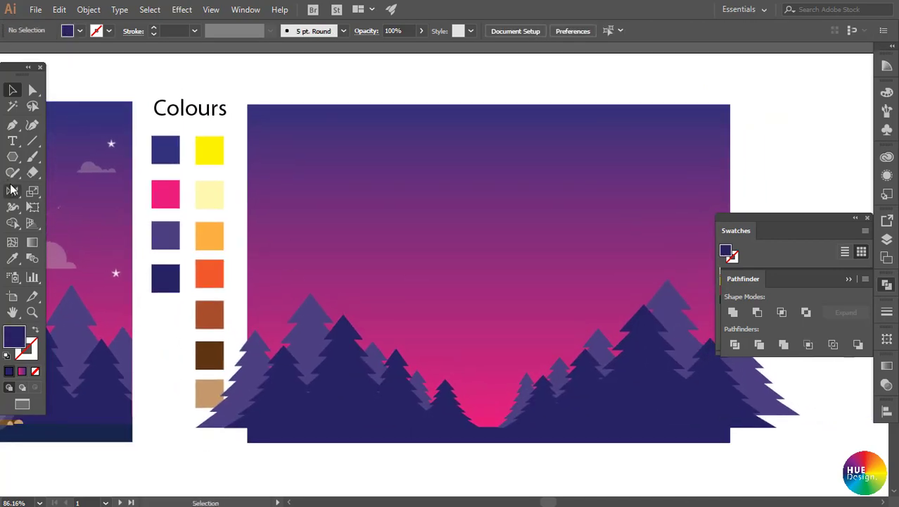
# - Draw a dark-blue circle, add enlarged and offset copies, and Unite them into one cloud
pyautogui.moveTo(11, 163); pyautogui.dragTo(56, 188)
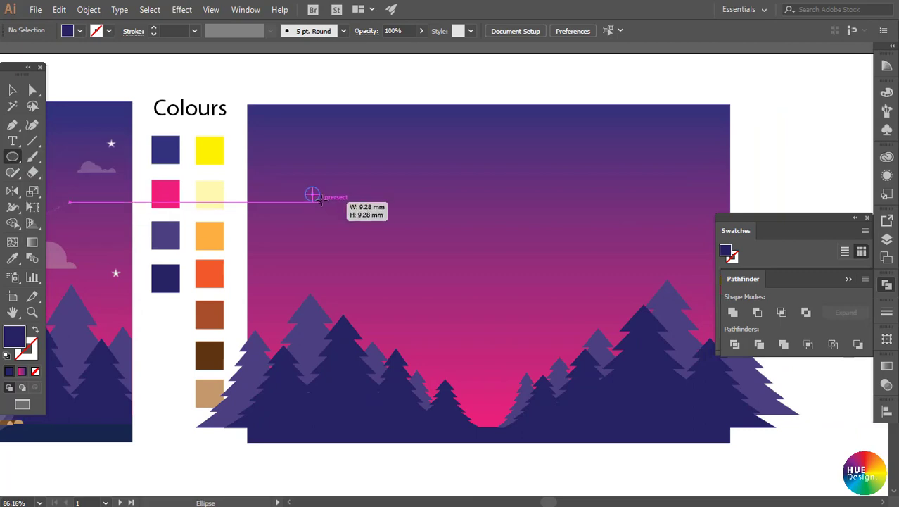
pyautogui.moveTo(318, 199); pyautogui.dragTo(324, 201)
pyautogui.moveTo(302, 169)
pyautogui.mouseDown()
pyautogui.moveTo(413, 281)
pyautogui.moveTo(237, 234)
pyautogui.mouseUp()
pyautogui.moveTo(168, 205); pyautogui.dragTo(195, 192)
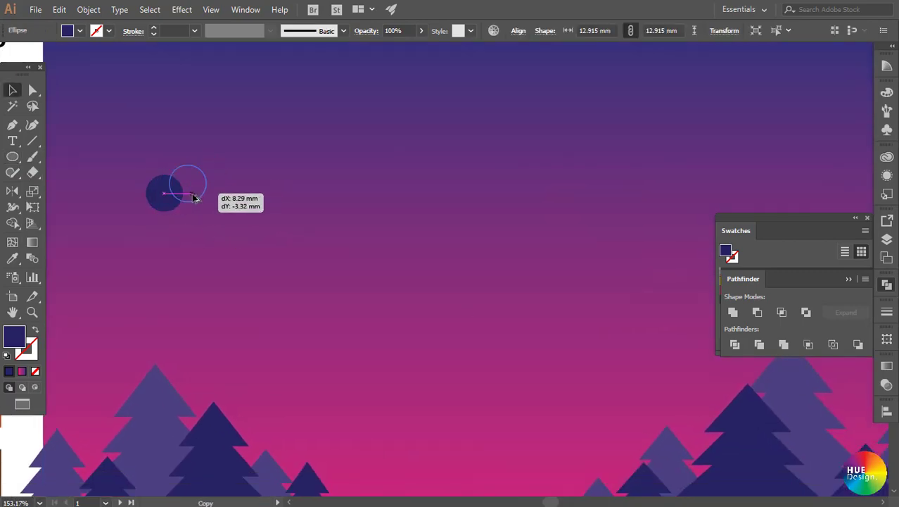
pyautogui.moveTo(209, 160)
pyautogui.mouseDown()
pyautogui.moveTo(251, 116)
pyautogui.moveTo(237, 132)
pyautogui.mouseUp()
pyautogui.moveTo(213, 177)
pyautogui.mouseDown()
pyautogui.moveTo(264, 211)
pyautogui.moveTo(301, 207)
pyautogui.moveTo(281, 204)
pyautogui.moveTo(279, 193)
pyautogui.moveTo(318, 175)
pyautogui.moveTo(310, 191)
pyautogui.mouseUp()
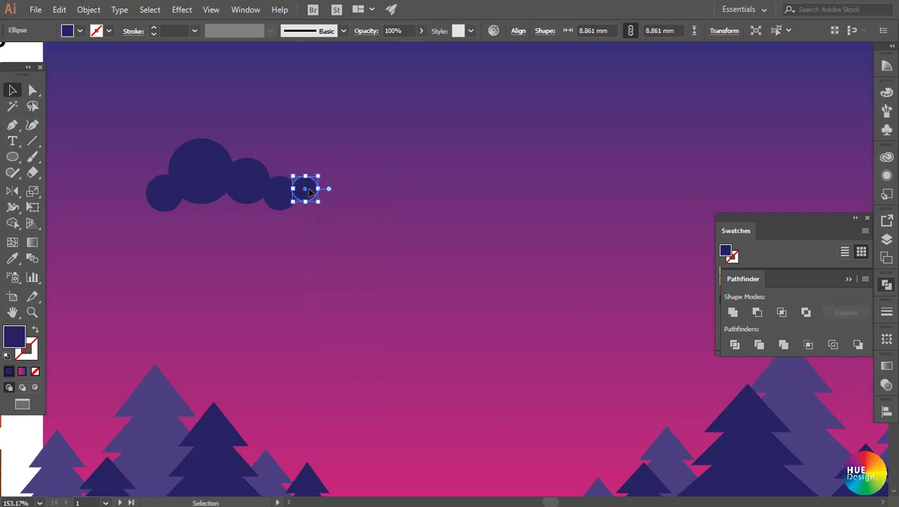
pyautogui.keyDown('shift'); pyautogui.click(270, 194); pyautogui.keyUp('shift')
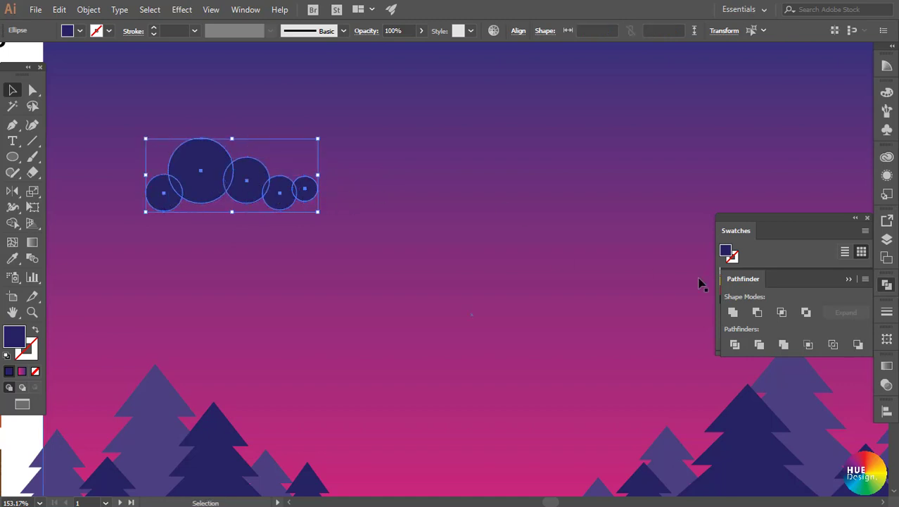
pyautogui.click(733, 313)
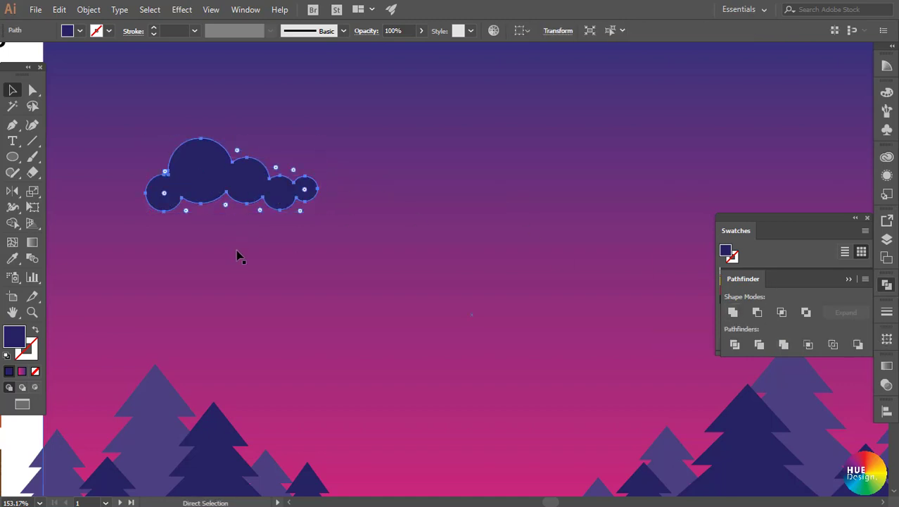
pyautogui.scroll(-5, 239, 255)
pyautogui.scroll(3, 515, 301)
pyautogui.scroll(3, 411, 301)
# - Flatten the cloud's base by dividing it along a horizontal line and deleting the lower piece
pyautogui.click(320, 160)
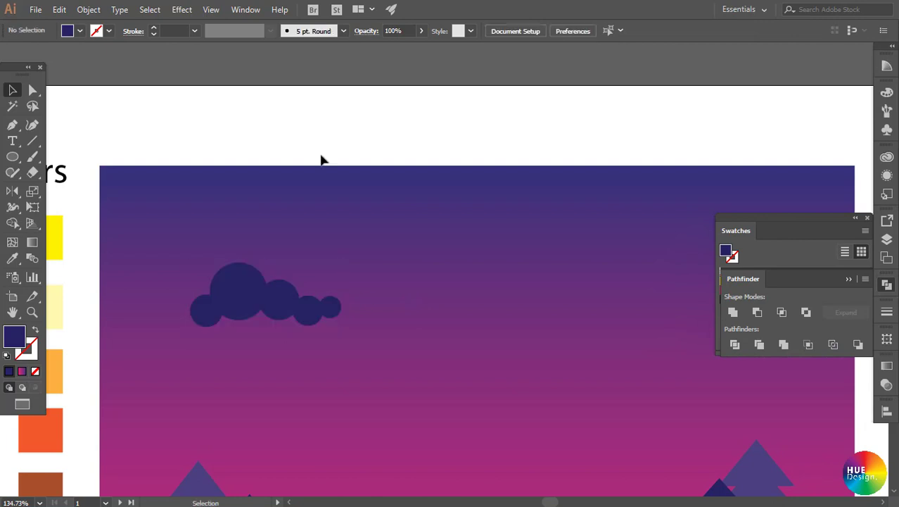
pyautogui.moveTo(310, 301); pyautogui.dragTo(310, 135)
pyautogui.click(111, 121)
pyautogui.press('\\')
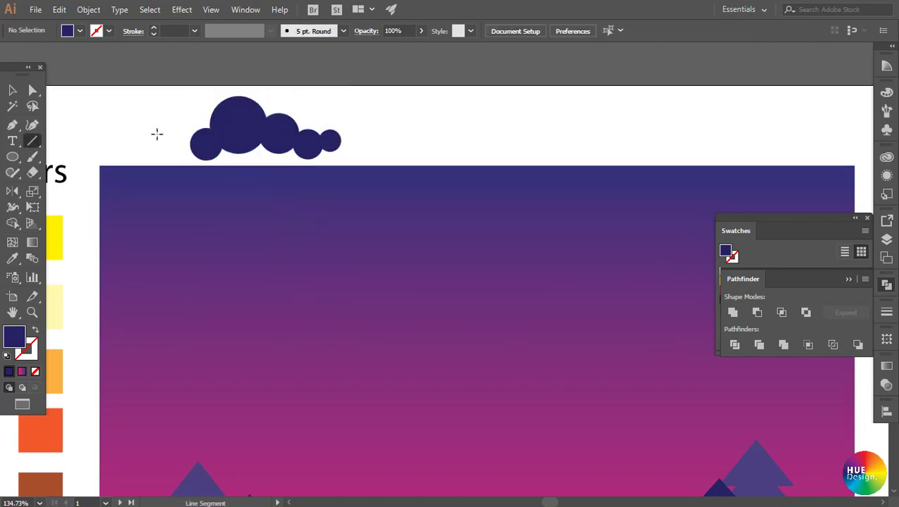
pyautogui.moveTo(186, 142); pyautogui.dragTo(365, 142)
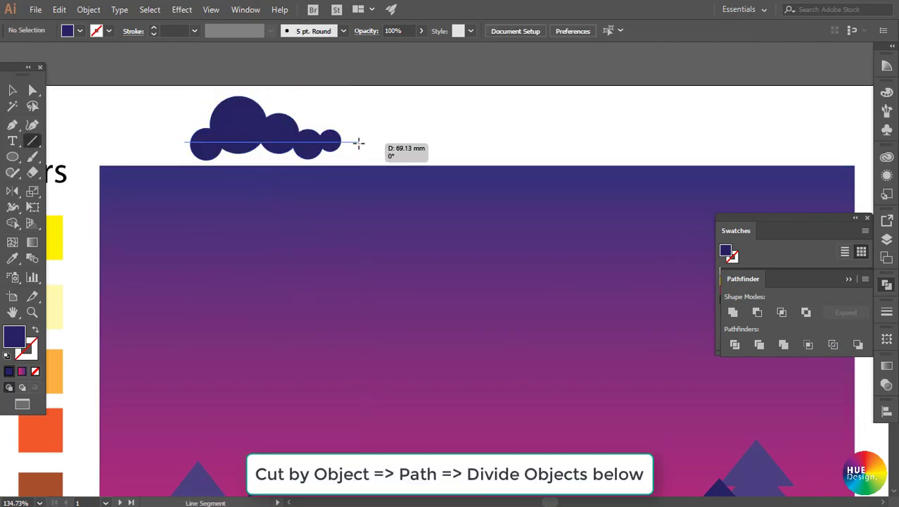
pyautogui.click(89, 9)
pyautogui.moveTo(136, 293)
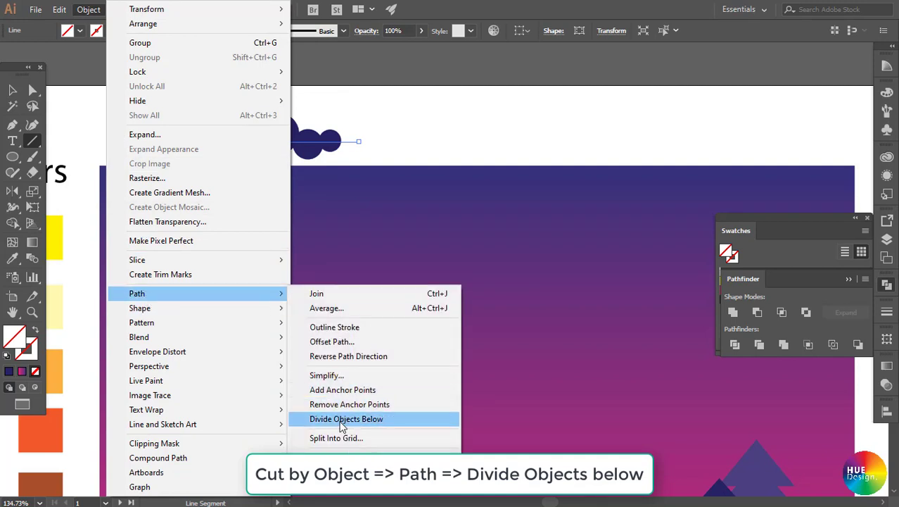
pyautogui.click(340, 420)
pyautogui.click(13, 90)
pyautogui.click(217, 161)
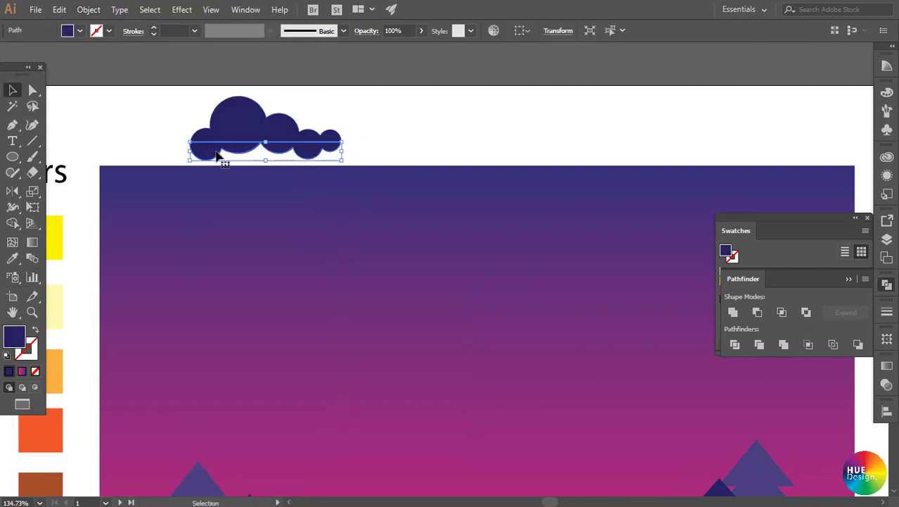
pyautogui.press('Delete')
pyautogui.moveTo(273, 141); pyautogui.dragTo(282, 361)
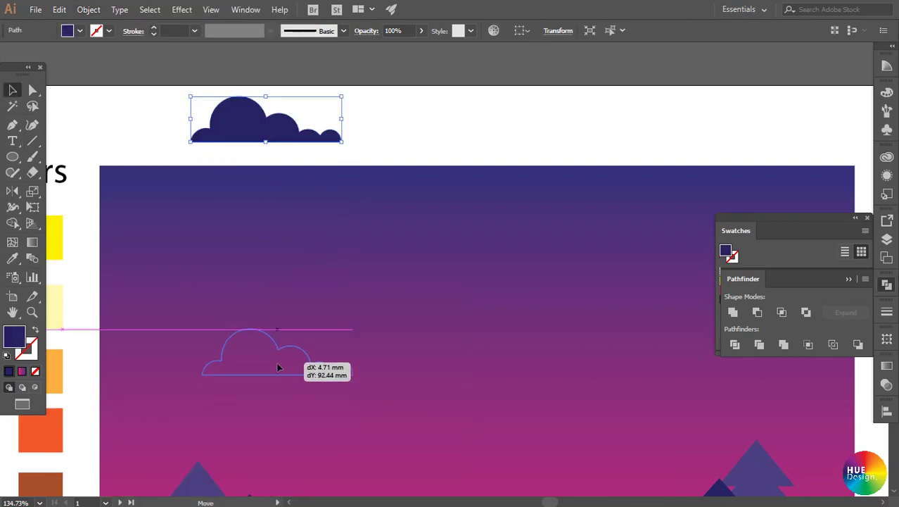
# - Fill the cloud white and set its opacity to 25%
pyautogui.click(886, 98)
pyautogui.click(741, 175)
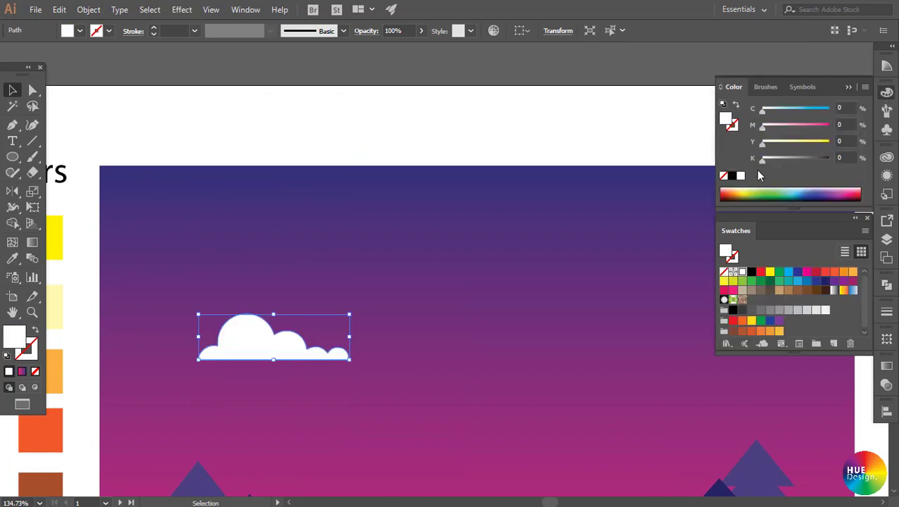
pyautogui.click(886, 385)
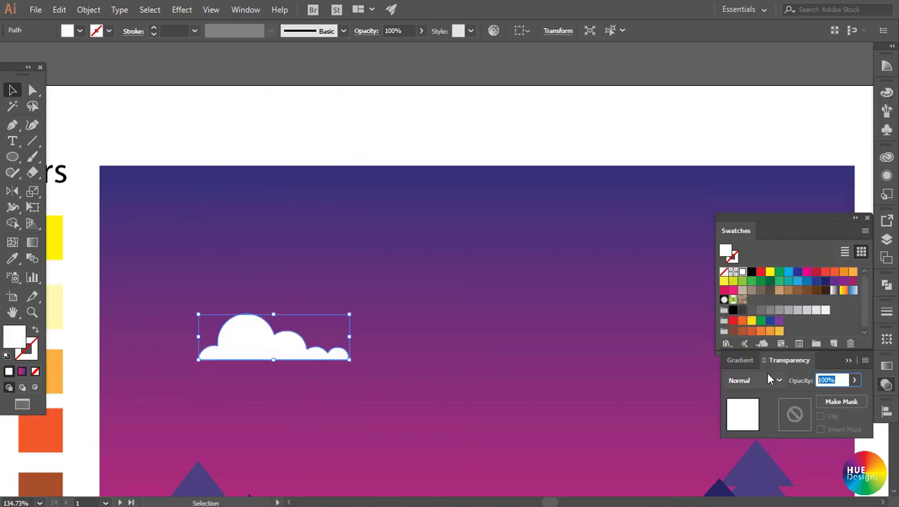
pyautogui.write('25')
pyautogui.press('Return')
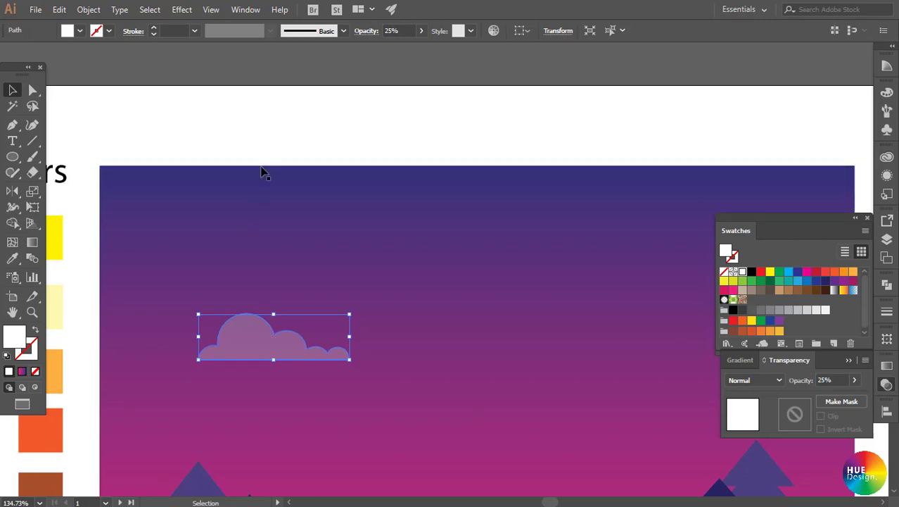
pyautogui.scroll(-2, 264, 173)
pyautogui.scroll(-2, 363, 253)
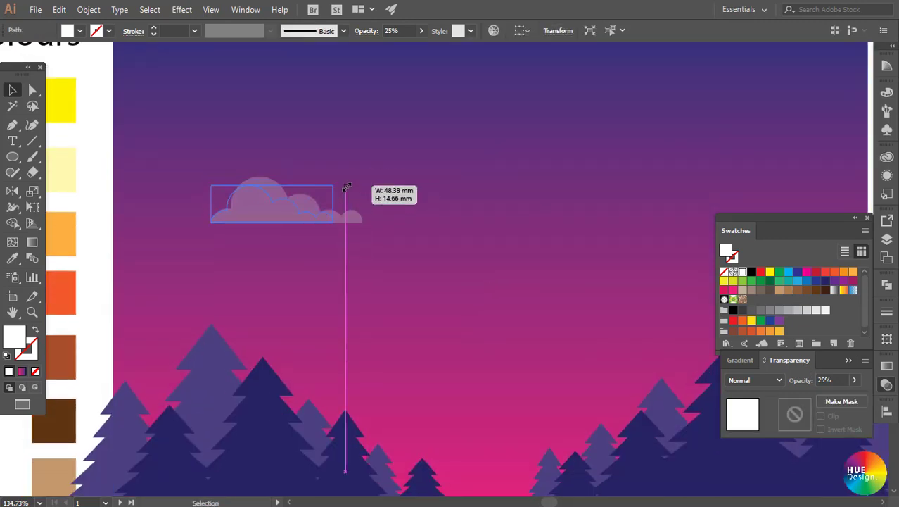
# - Copy the cloud into several differently sized duplicates across the sky
pyautogui.moveTo(363, 176); pyautogui.dragTo(332, 184)
pyautogui.scroll(3, 363, 290)
pyautogui.moveTo(278, 347)
pyautogui.mouseDown()
pyautogui.moveTo(298, 398)
pyautogui.moveTo(213, 283)
pyautogui.mouseUp()
pyautogui.moveTo(271, 301); pyautogui.dragTo(245, 294)
pyautogui.moveTo(174, 284)
pyautogui.keyDown('alt'); pyautogui.mouseDown()
pyautogui.moveTo(375, 286)
pyautogui.moveTo(524, 224)
pyautogui.mouseUp(); pyautogui.keyUp('alt')
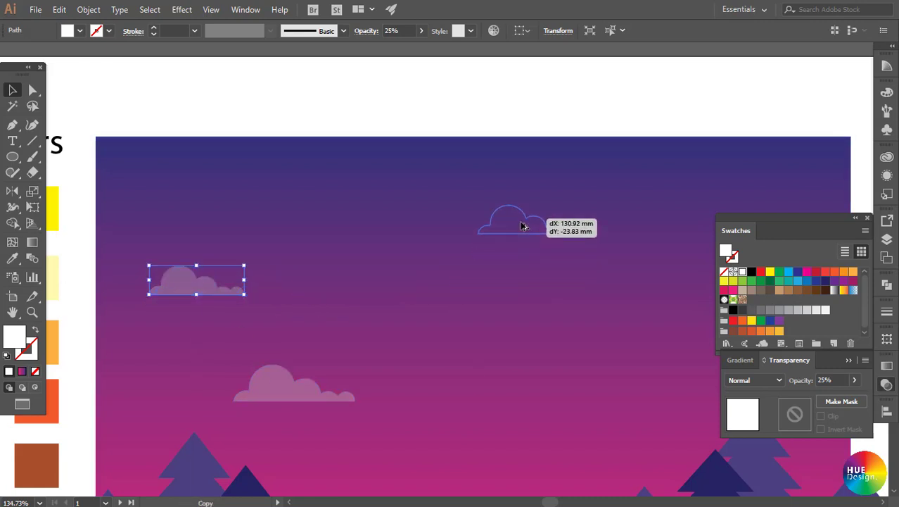
pyautogui.hscroll(5, 494, 308)
pyautogui.scroll(-1, 494, 307)
pyautogui.keyDown('alt'); pyautogui.moveTo(341, 177); pyautogui.dragTo(528, 327); pyautogui.keyUp('alt')
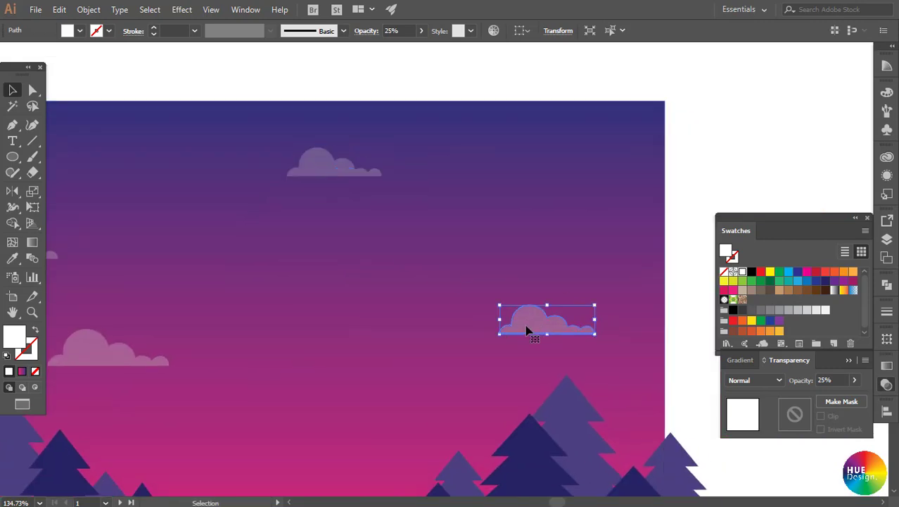
pyautogui.click(327, 169)
pyautogui.keyDown('shift'); pyautogui.moveTo(381, 177); pyautogui.dragTo(361, 166); pyautogui.keyUp('shift')
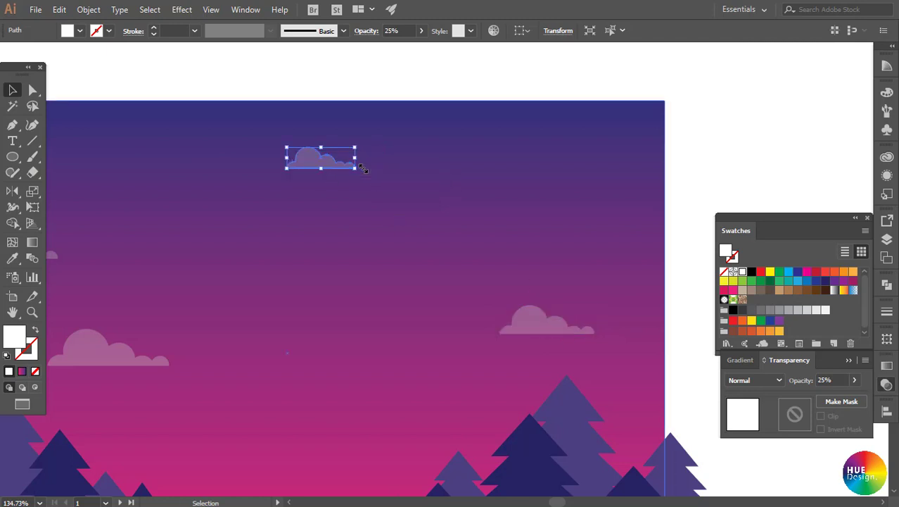
pyautogui.keyDown('alt'); pyautogui.moveTo(114, 361); pyautogui.dragTo(506, 197); pyautogui.keyUp('alt')
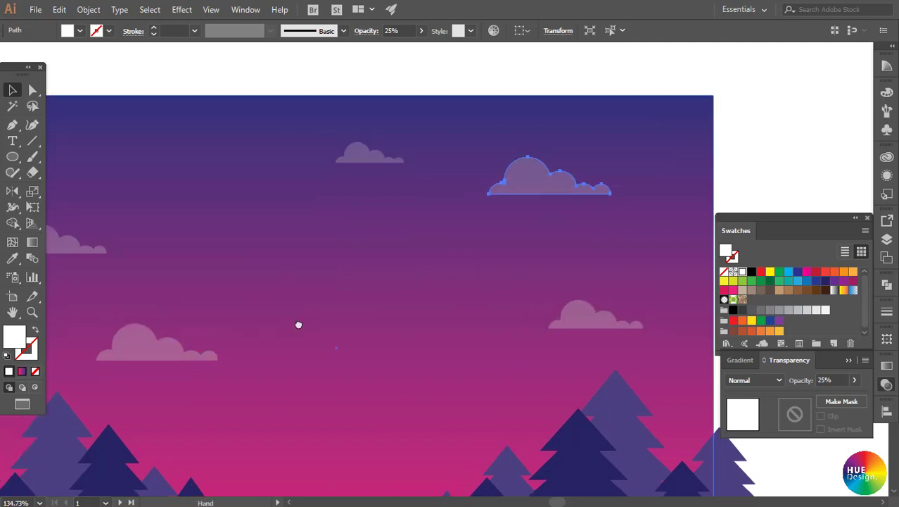
pyautogui.moveTo(253, 332); pyautogui.dragTo(485, 266)
pyautogui.hotkey('ctrl', '1')
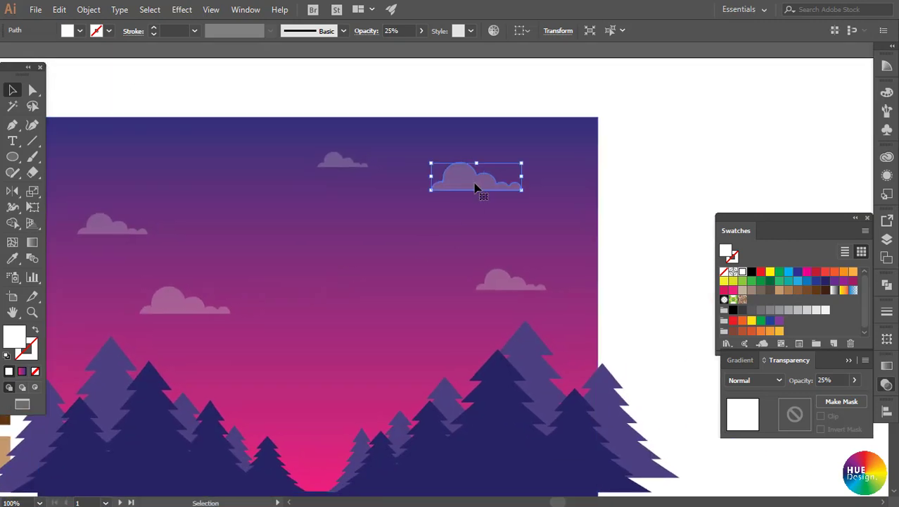
# - Nudge and reposition the clouds to spread them evenly across the upper sky
pyautogui.moveTo(475, 189); pyautogui.dragTo(487, 185)
pyautogui.click(532, 213)
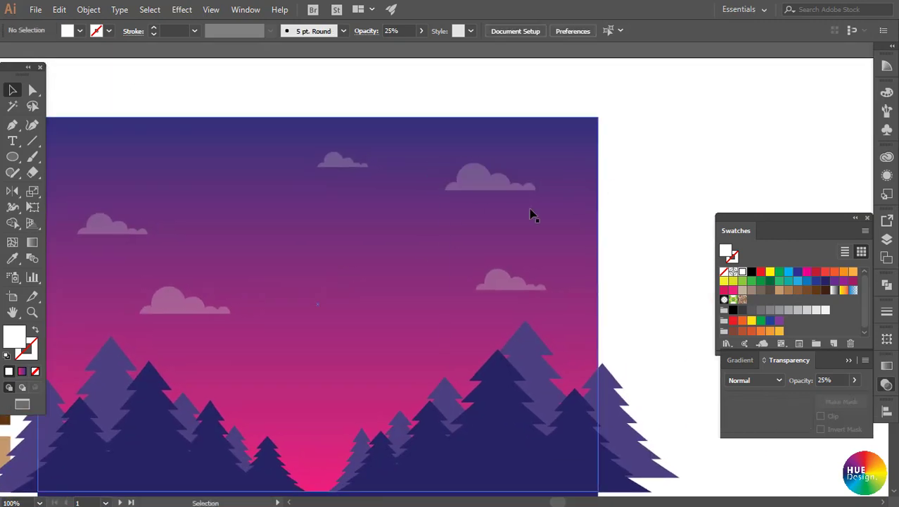
pyautogui.click(341, 167)
pyautogui.moveTo(341, 167); pyautogui.dragTo(365, 241)
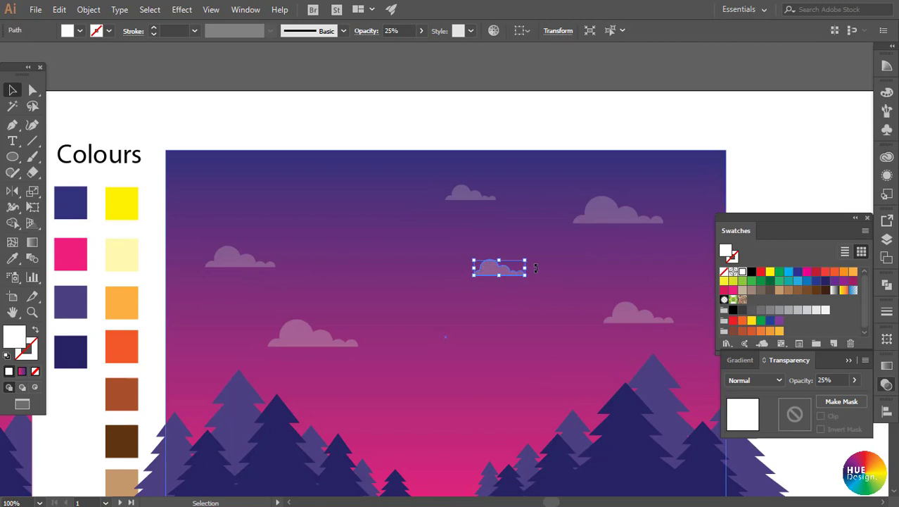
pyautogui.click(584, 129)
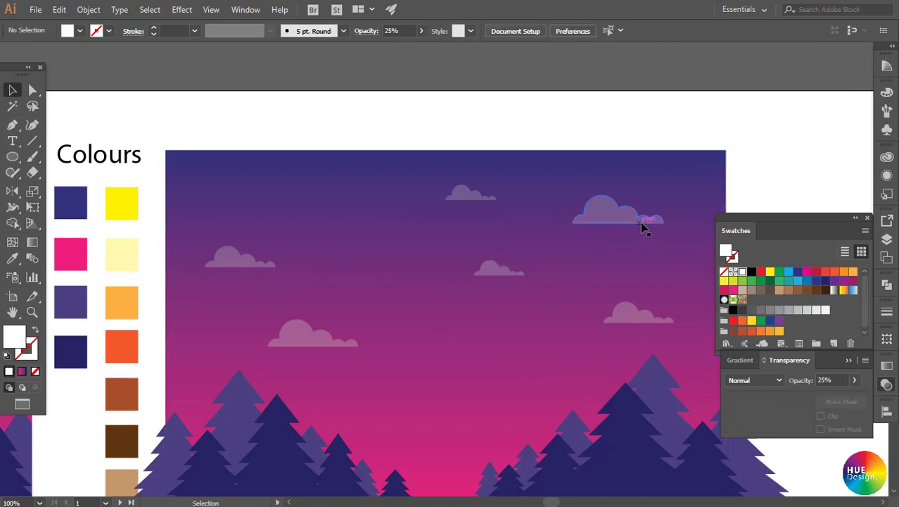
pyautogui.keyDown('alt'); pyautogui.moveTo(581, 223); pyautogui.dragTo(630, 323); pyautogui.keyUp('alt')
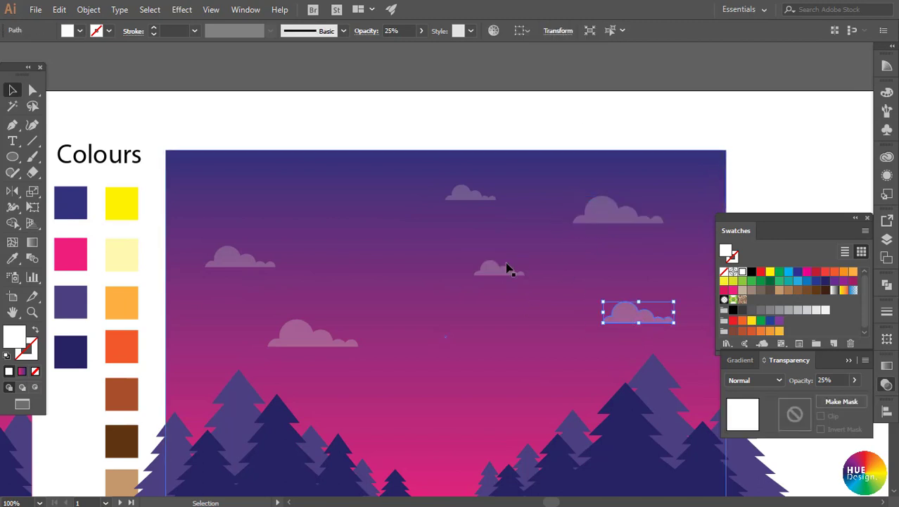
pyautogui.click(519, 112)
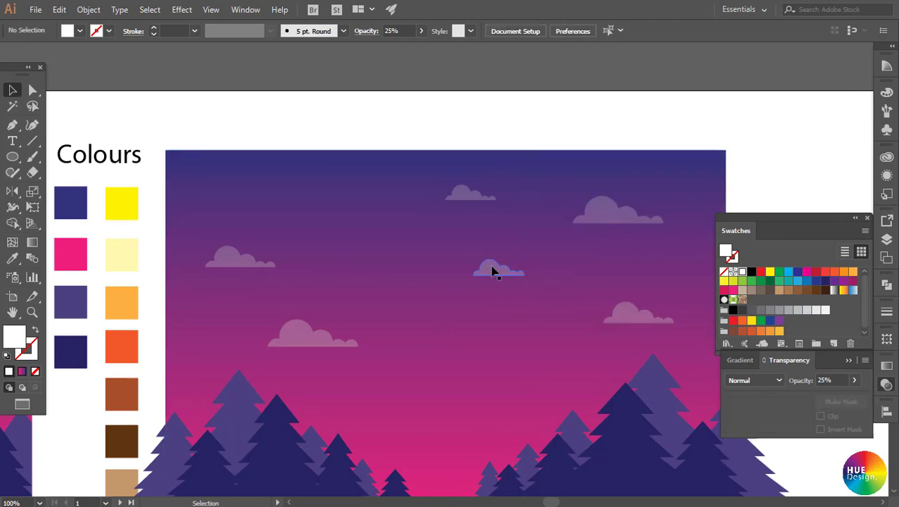
pyautogui.moveTo(495, 269)
pyautogui.mouseDown()
pyautogui.moveTo(328, 230)
pyautogui.moveTo(378, 258)
pyautogui.mouseUp()
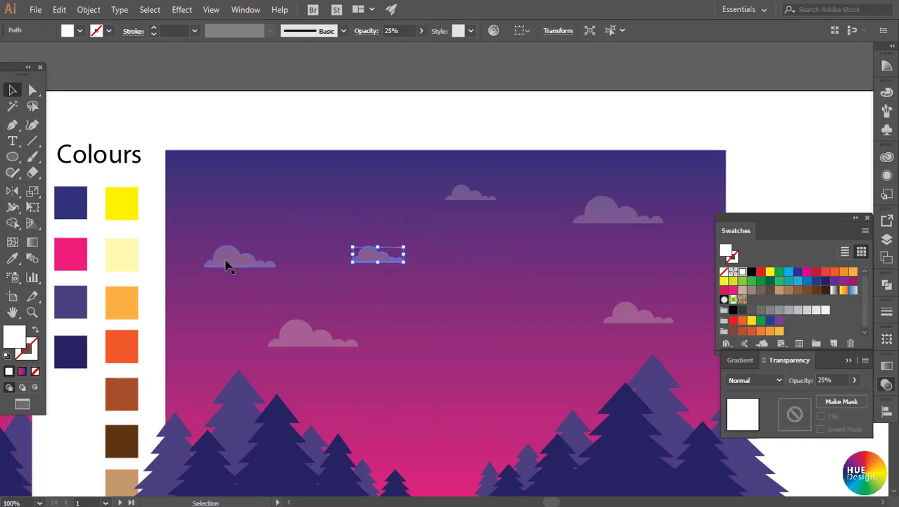
pyautogui.moveTo(225, 266); pyautogui.dragTo(218, 247)
pyautogui.click(508, 228)
pyautogui.hscroll(2, 328, 278)
pyautogui.scroll(-1, 327, 277)
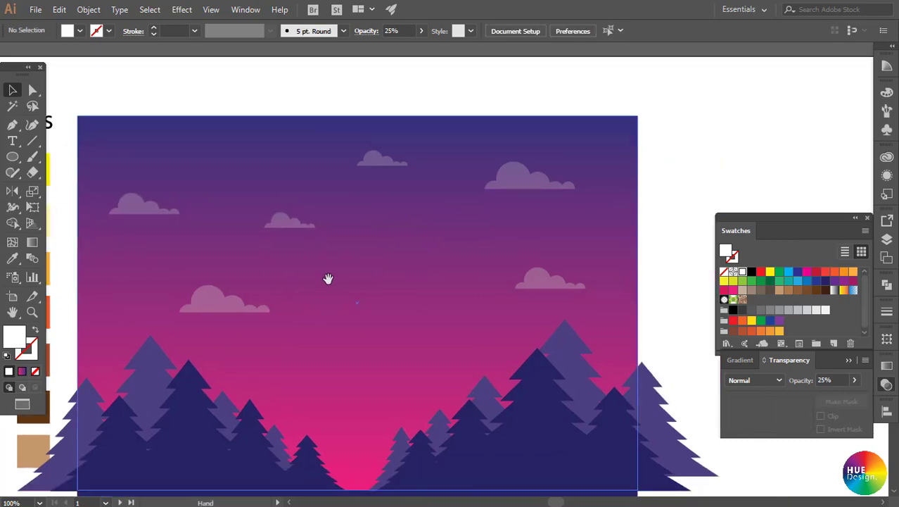
# - Shift-select all six clouds together
pyautogui.click(151, 213)
pyautogui.keyDown('shift'); pyautogui.click(297, 222); pyautogui.keyUp('shift')
pyautogui.keyDown('shift'); pyautogui.click(389, 160); pyautogui.keyUp('shift')
pyautogui.keyDown('shift'); pyautogui.click(537, 180); pyautogui.keyUp('shift')
pyautogui.keyDown('shift'); pyautogui.click(556, 281); pyautogui.keyUp('shift')
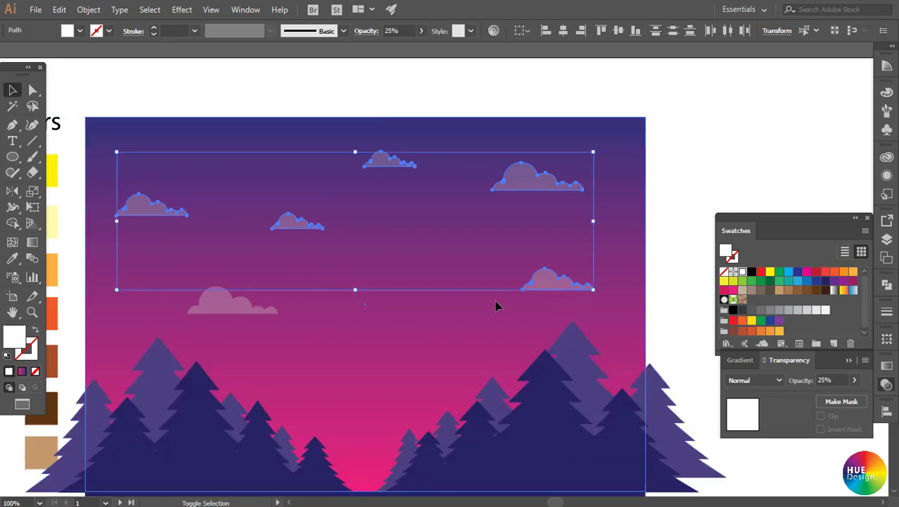
pyautogui.keyDown('shift'); pyautogui.click(253, 309); pyautogui.keyUp('shift')
# - Group the six clouds with Ctrl+G and draw a small white five-pointed star
pyautogui.hotkey('ctrl', 'g')
pyautogui.click(455, 96)
pyautogui.moveTo(376, 243); pyautogui.dragTo(417, 230)
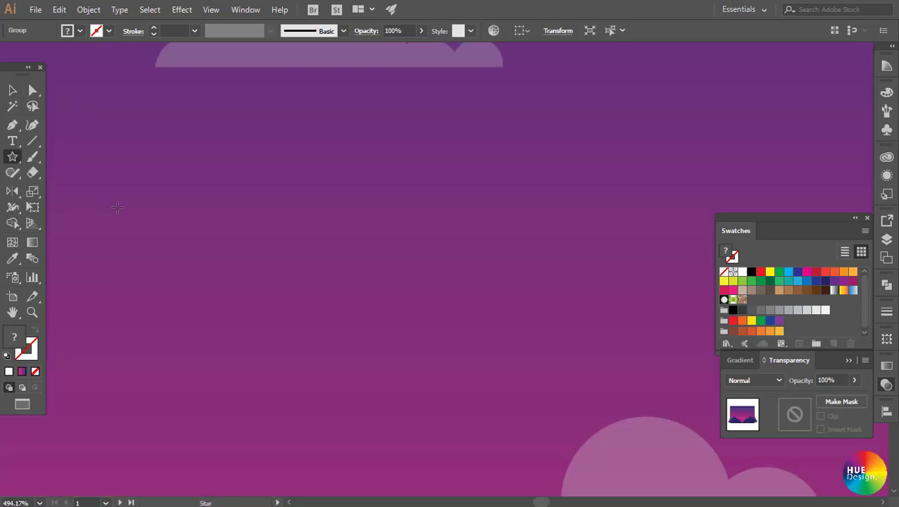
pyautogui.moveTo(136, 217); pyautogui.dragTo(173, 257)
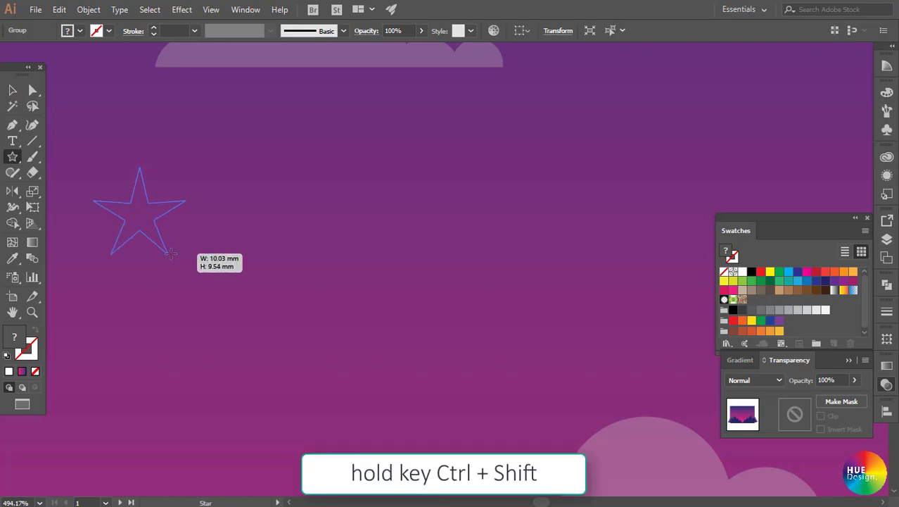
pyautogui.moveTo(173, 257); pyautogui.dragTo(151, 220)
pyautogui.press('v')
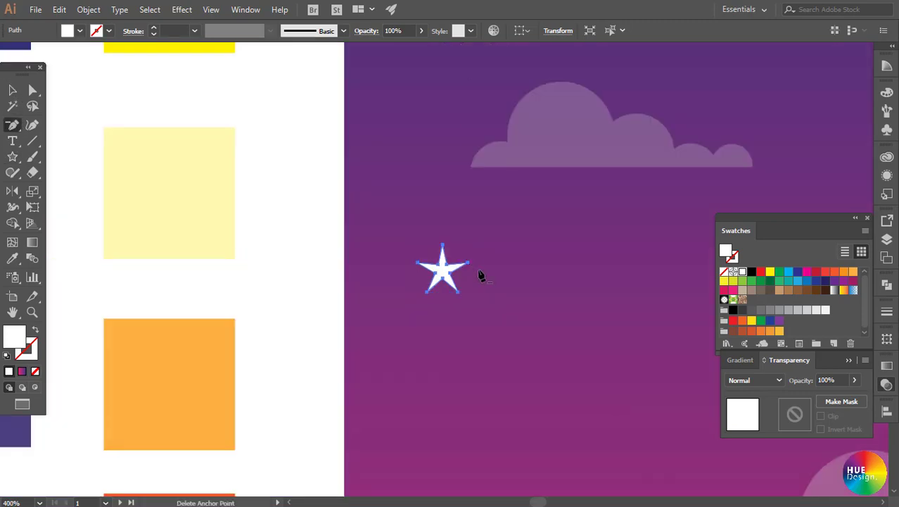
# - Pan back over the sky to check the new star beside the clouds
pyautogui.scroll(-2, 481, 276)
pyautogui.scroll(-2, 407, 318)
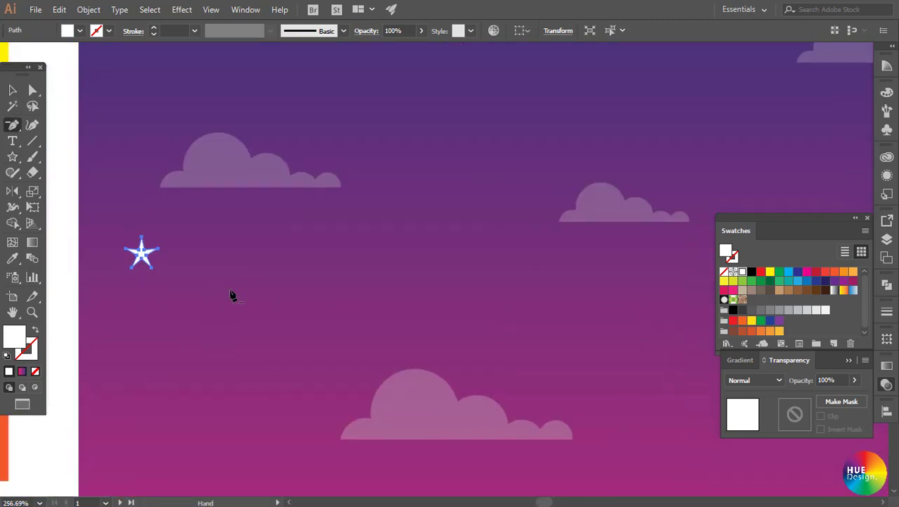
pyautogui.scroll(-2, 232, 295)
pyautogui.hscroll(3, 290, 283)
pyautogui.moveTo(370, 289); pyautogui.dragTo(257, 289)
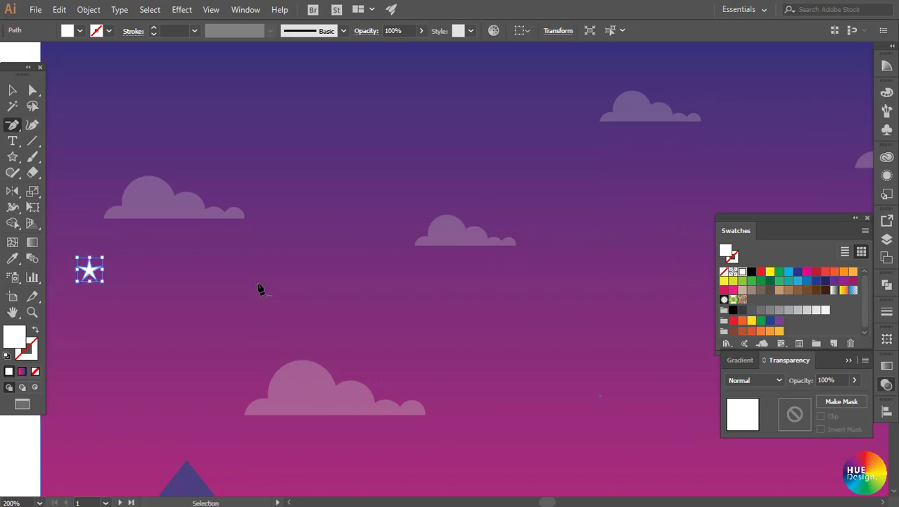
pyautogui.scroll(-1, 259, 289)
pyautogui.moveTo(320, 305); pyautogui.dragTo(228, 289)
pyautogui.scroll(-2, 382, 334)
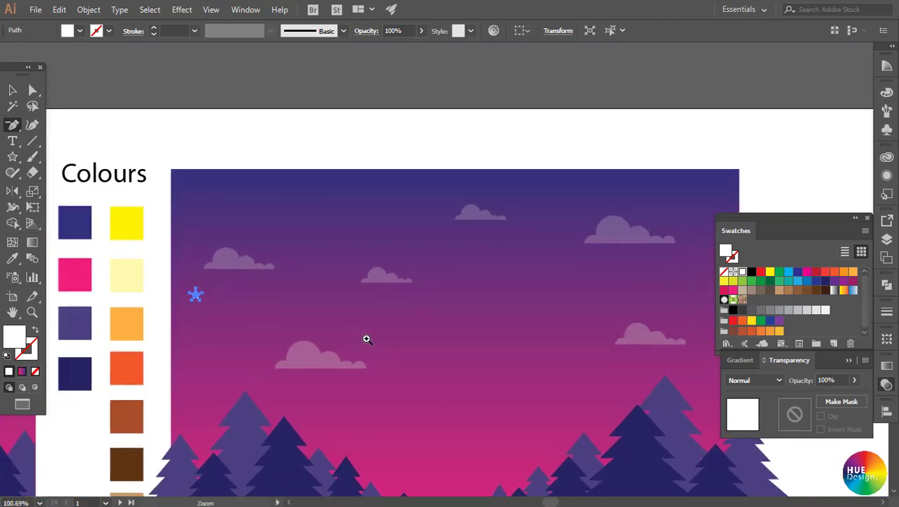
pyautogui.scroll(1, 415, 325)
pyautogui.click(12, 90)
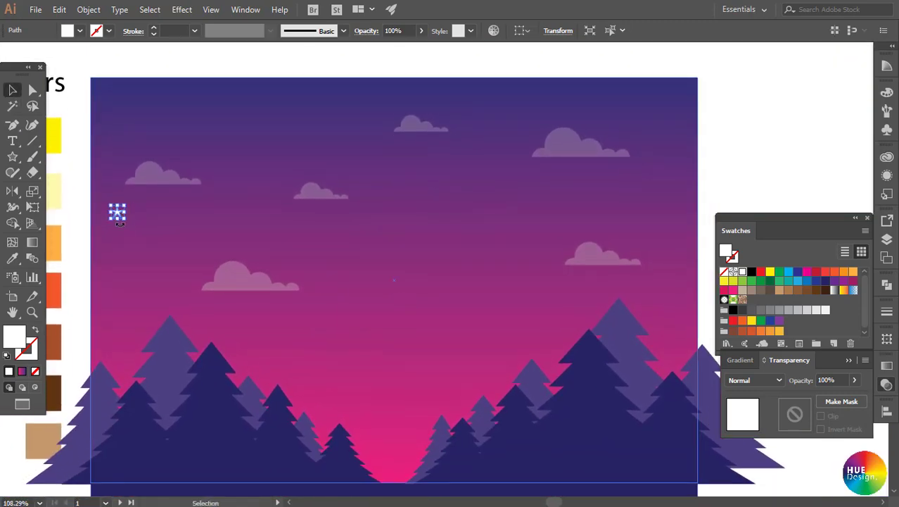
pyautogui.click(166, 158)
pyautogui.click(115, 208)
pyautogui.click(139, 72)
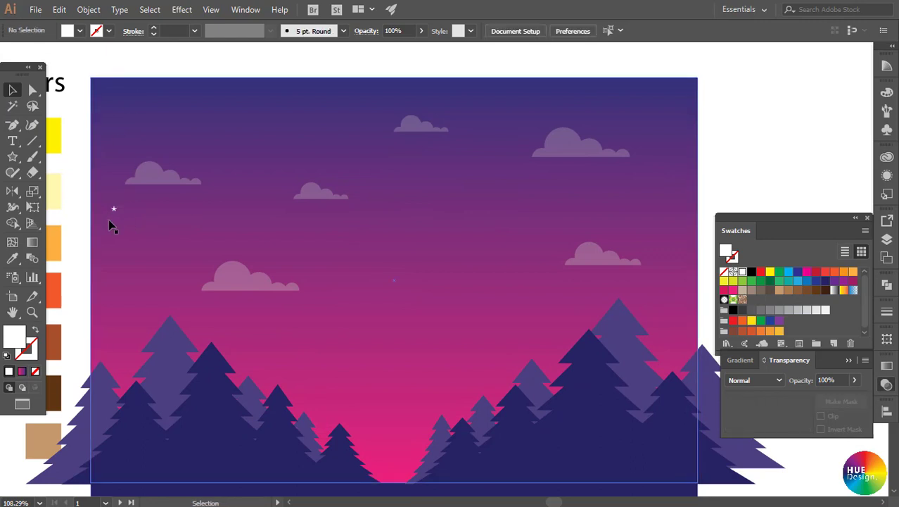
# - Alt-drag copies of the white star lower in the sky and toward the right clouds
pyautogui.moveTo(113, 209)
pyautogui.mouseDown()
pyautogui.moveTo(185, 259)
pyautogui.moveTo(255, 131)
pyautogui.moveTo(316, 229)
pyautogui.mouseUp()
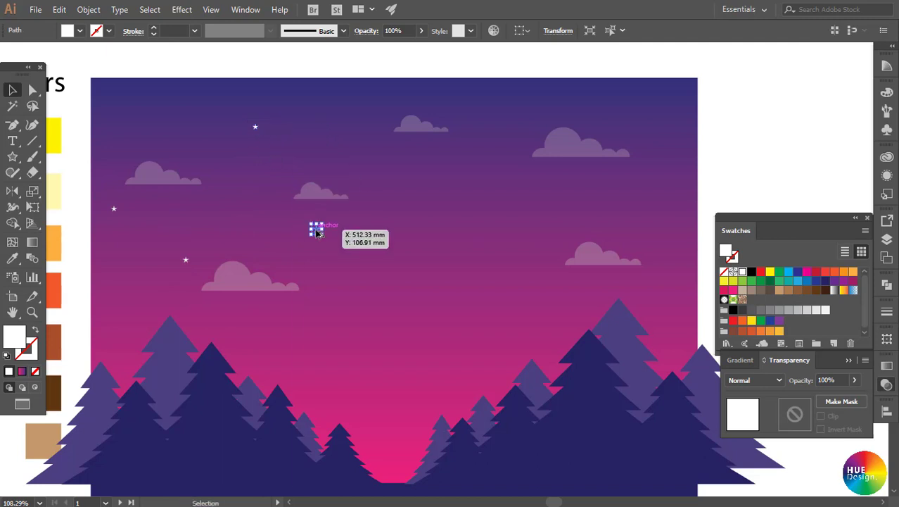
pyautogui.scroll(5, 295, 214)
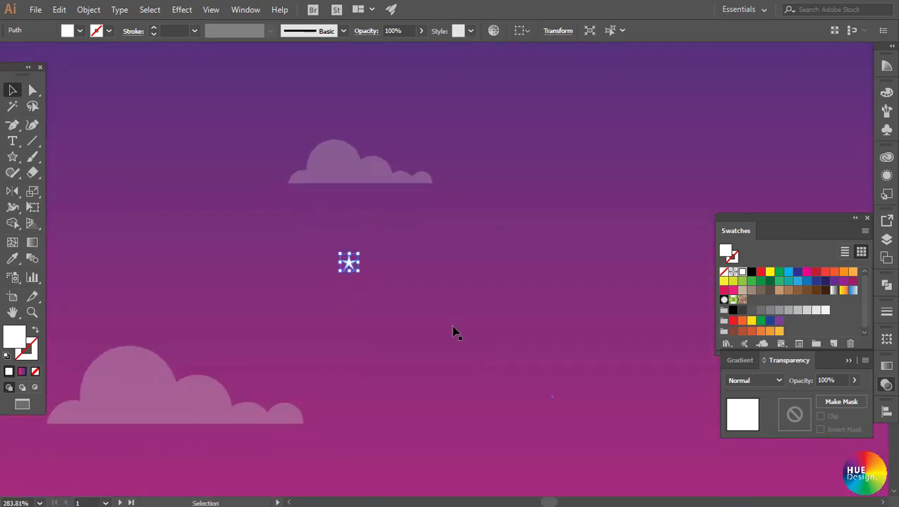
pyautogui.click(350, 269)
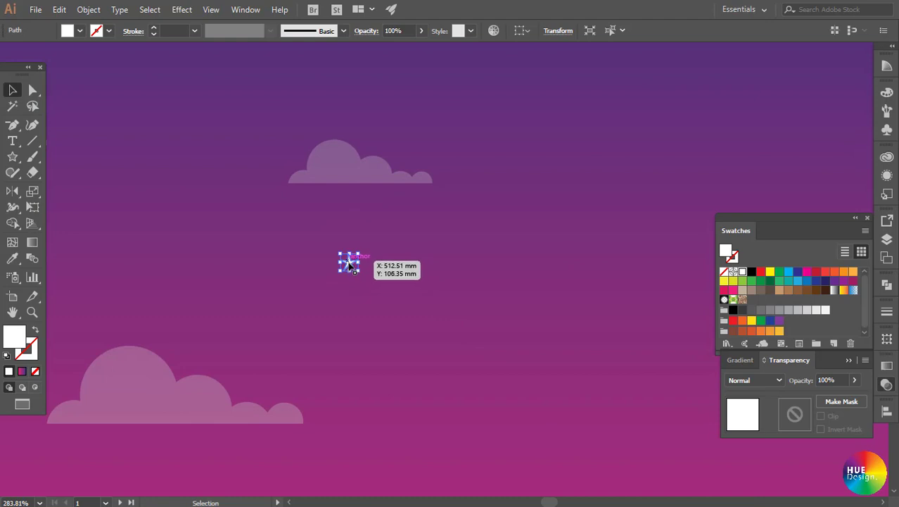
pyautogui.moveTo(350, 266)
pyautogui.mouseDown()
pyautogui.moveTo(355, 417)
pyautogui.moveTo(758, 93)
pyautogui.moveTo(188, 82)
pyautogui.moveTo(158, 259)
pyautogui.mouseUp()
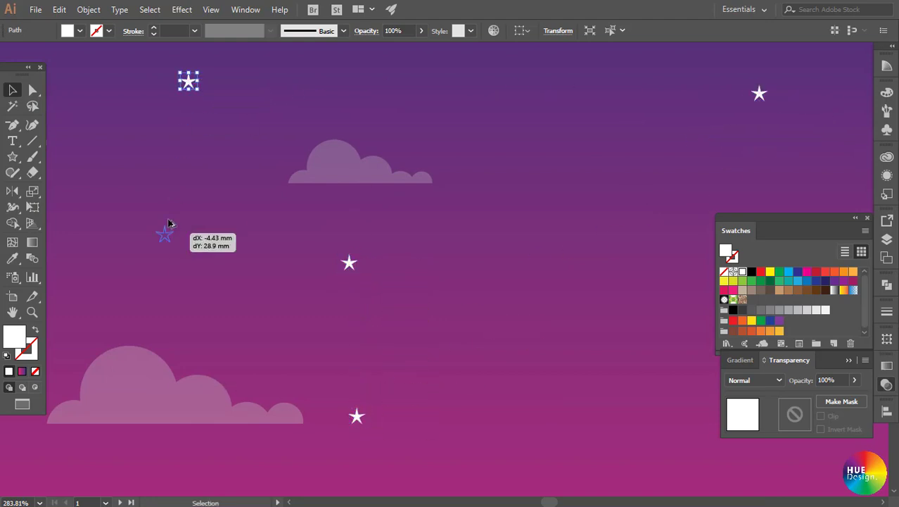
pyautogui.hotkey('ctrl', '-')
pyautogui.hotkey('ctrl', '-')
pyautogui.moveTo(522, 291); pyautogui.dragTo(266, 293)
pyautogui.moveTo(95, 271)
pyautogui.mouseDown()
pyautogui.moveTo(199, 309)
pyautogui.moveTo(556, 144)
pyautogui.mouseUp()
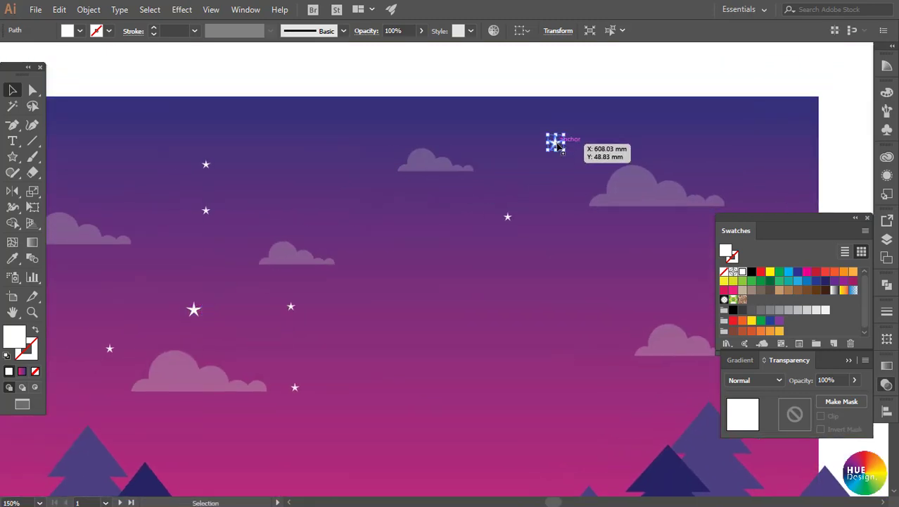
pyautogui.moveTo(193, 310)
pyautogui.mouseDown()
pyautogui.moveTo(632, 316)
pyautogui.moveTo(469, 407)
pyautogui.moveTo(609, 227)
pyautogui.moveTo(542, 134)
pyautogui.mouseUp()
# - Copy more stars into the upper-left sky, near the top, and toward the right side
pyautogui.hscroll(-5, 327, 200)
pyautogui.moveTo(278, 158); pyautogui.dragTo(115, 125)
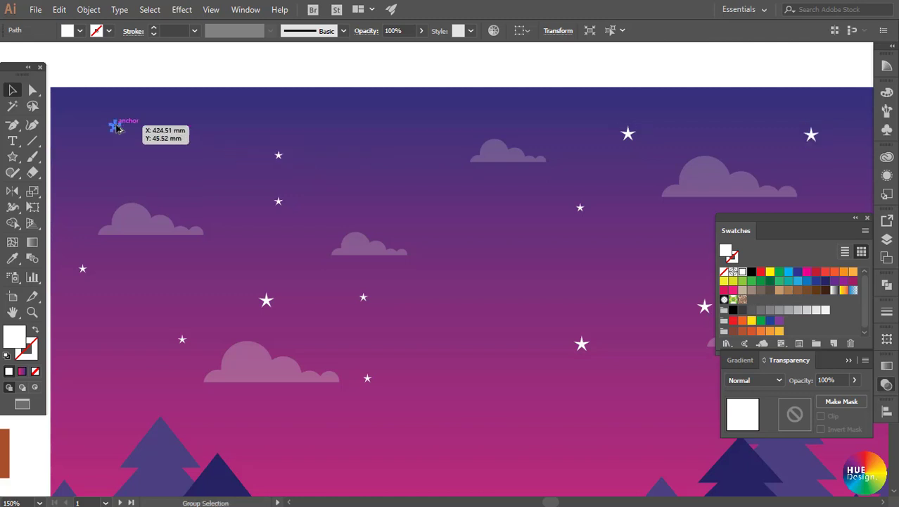
pyautogui.moveTo(280, 200); pyautogui.dragTo(416, 118)
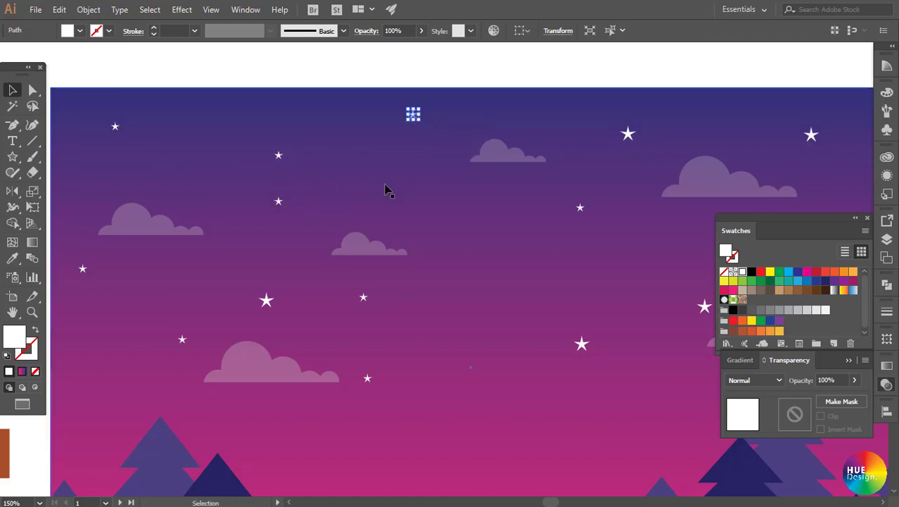
pyautogui.scroll(-3, 388, 188)
pyautogui.scroll(3, 335, 257)
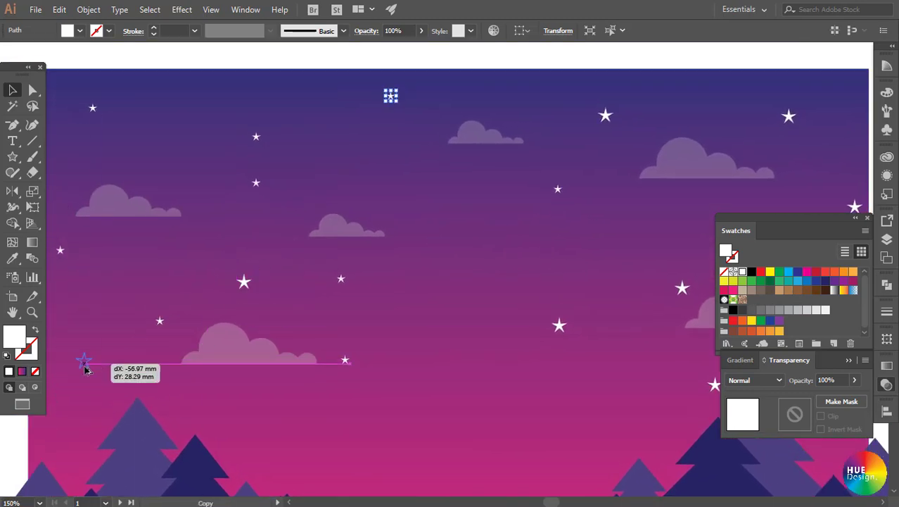
pyautogui.moveTo(243, 282); pyautogui.dragTo(84, 360)
pyautogui.scroll(-5, 319, 243)
pyautogui.scroll(2, 426, 287)
pyautogui.moveTo(340, 288)
pyautogui.mouseDown()
pyautogui.moveTo(512, 315)
pyautogui.moveTo(667, 277)
pyautogui.mouseUp()
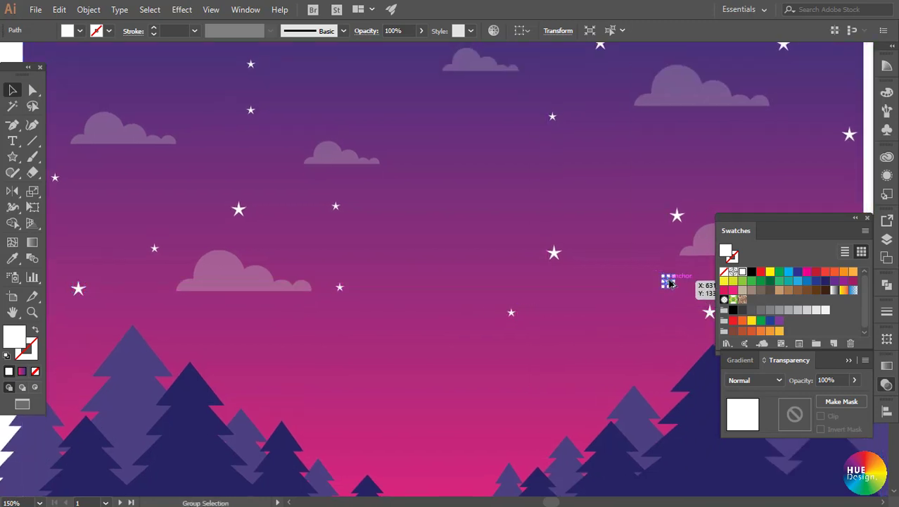
pyautogui.hotkey('ctrl', '-')
pyautogui.moveTo(556, 312)
pyautogui.mouseDown()
pyautogui.moveTo(344, 272)
pyautogui.moveTo(473, 327)
pyautogui.mouseUp()
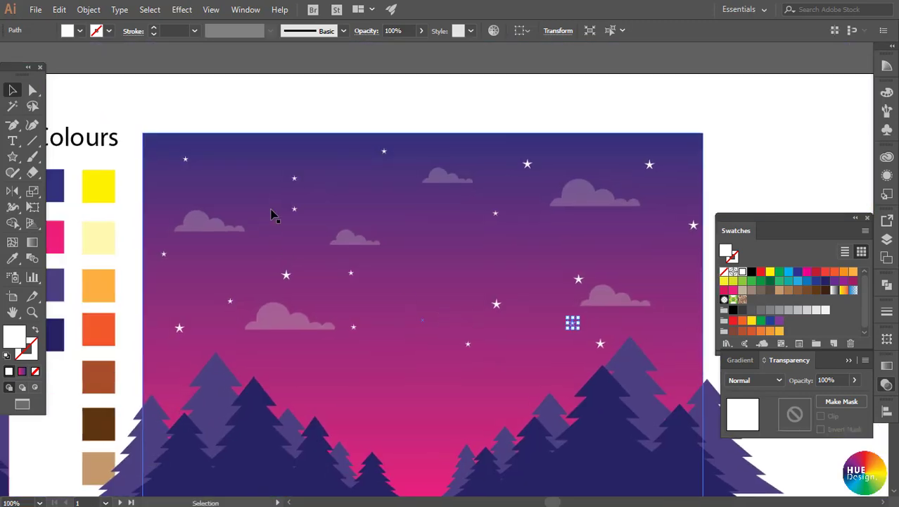
# - Nudge a small star left and copy the star above the right trees up near the edge
pyautogui.moveTo(294, 178)
pyautogui.mouseDown()
pyautogui.moveTo(296, 185)
pyautogui.moveTo(273, 182)
pyautogui.moveTo(321, 203)
pyautogui.mouseUp()
pyautogui.click(311, 104)
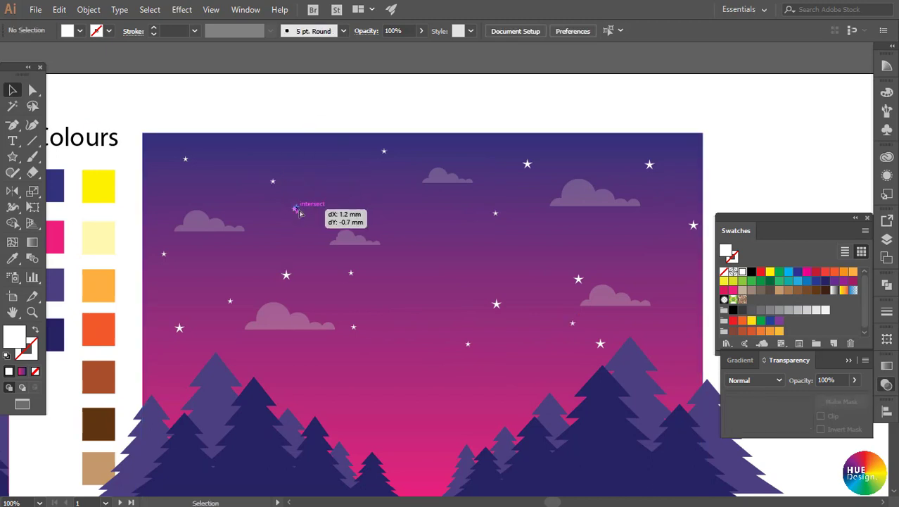
pyautogui.click(337, 125)
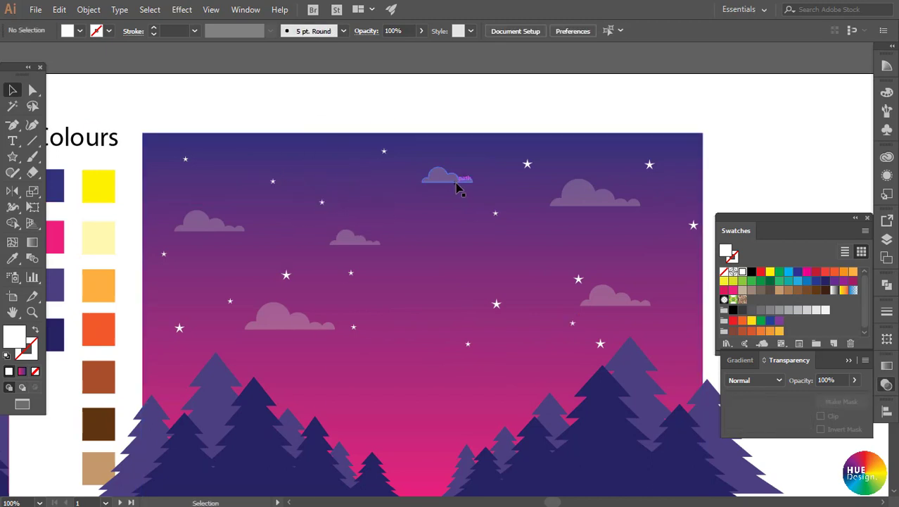
pyautogui.click(600, 344)
pyautogui.moveTo(600, 344); pyautogui.dragTo(689, 294)
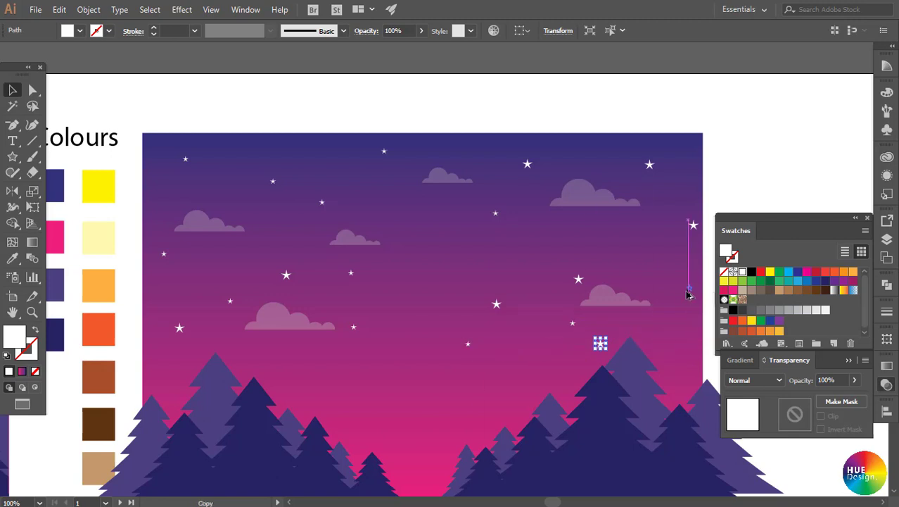
pyautogui.click(769, 156)
# - Shift-select all twenty scattered stars across the sky and group them with Ctrl+G
pyautogui.click(180, 328)
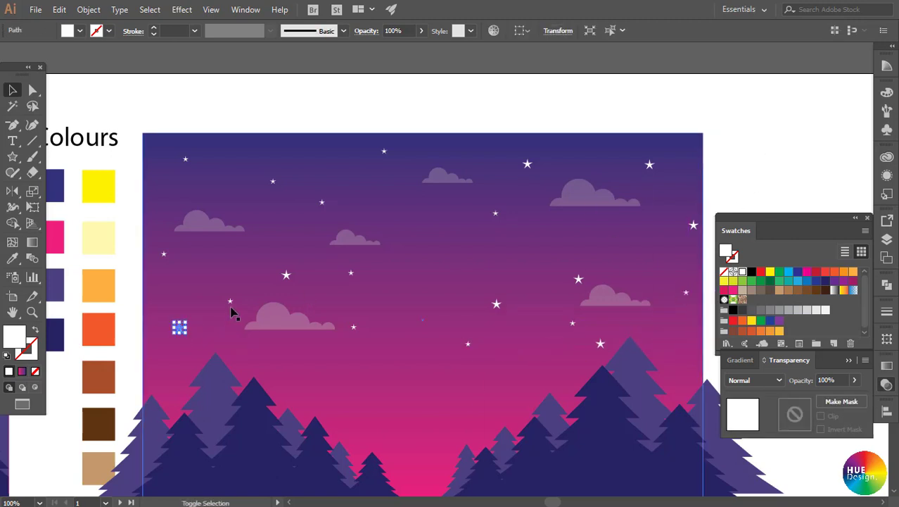
pyautogui.keyDown('shift'); pyautogui.click(230, 300); pyautogui.keyUp('shift')
pyautogui.keyDown('shift'); pyautogui.click(163, 253); pyautogui.keyUp('shift')
pyautogui.keyDown('shift'); pyautogui.click(185, 159); pyautogui.keyUp('shift')
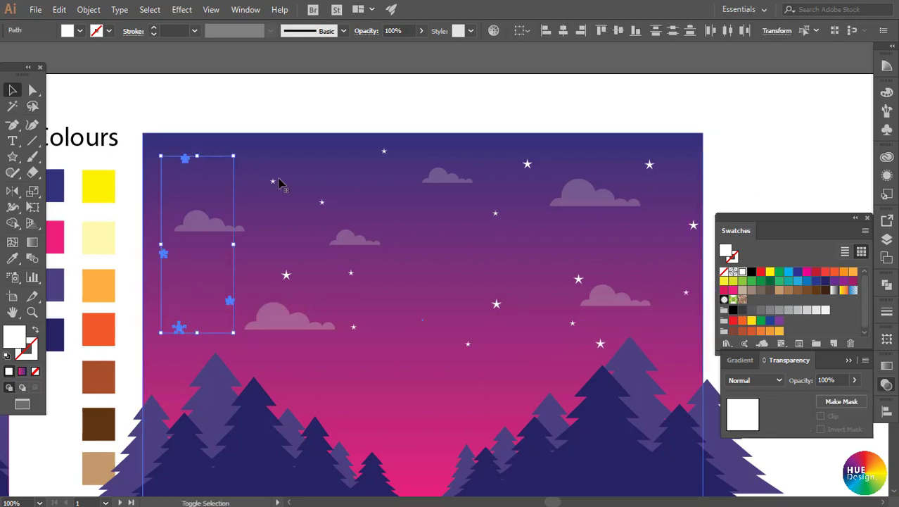
pyautogui.keyDown('shift'); pyautogui.click(273, 181); pyautogui.keyUp('shift')
pyautogui.keyDown('shift'); pyautogui.click(322, 202); pyautogui.keyUp('shift')
pyautogui.keyDown('shift'); pyautogui.click(286, 273); pyautogui.keyUp('shift')
pyautogui.keyDown('shift'); pyautogui.click(351, 272); pyautogui.keyUp('shift')
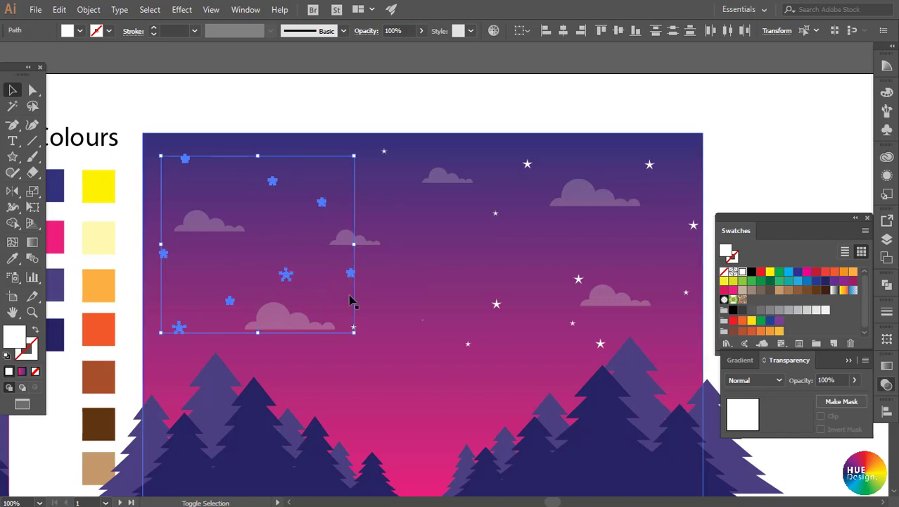
pyautogui.keyDown('shift'); pyautogui.click(354, 326); pyautogui.keyUp('shift')
pyautogui.keyDown('shift'); pyautogui.click(385, 150); pyautogui.keyUp('shift')
pyautogui.keyDown('shift'); pyautogui.click(495, 212); pyautogui.keyUp('shift')
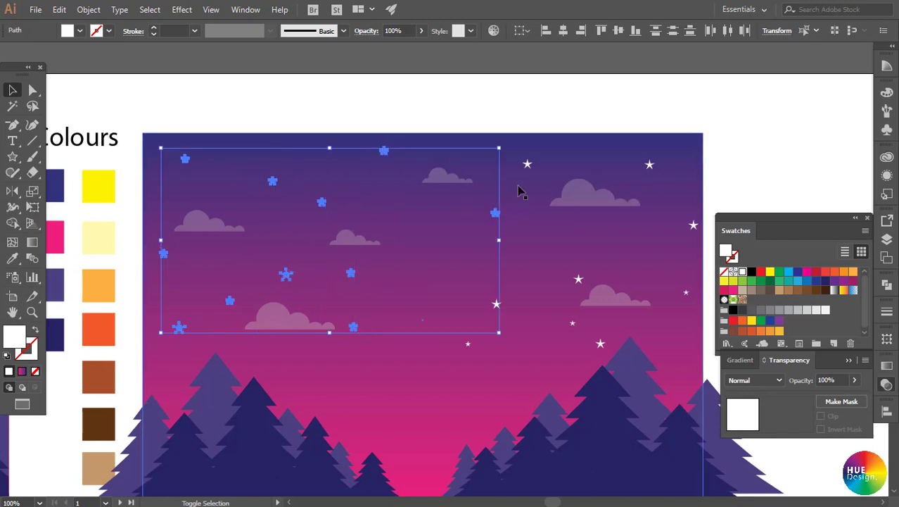
pyautogui.keyDown('shift'); pyautogui.click(527, 164); pyautogui.keyUp('shift')
pyautogui.keyDown('shift'); pyautogui.click(496, 303); pyautogui.keyUp('shift')
pyautogui.keyDown('shift'); pyautogui.click(468, 343); pyautogui.keyUp('shift')
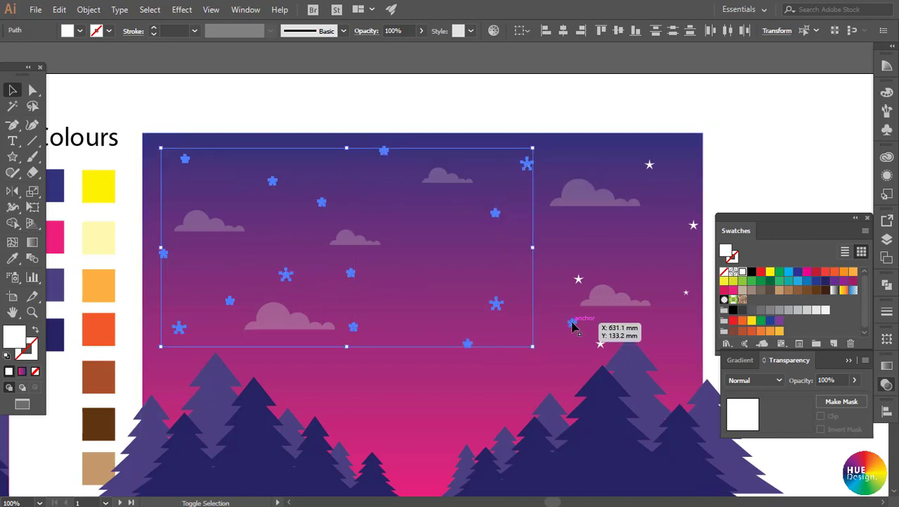
pyautogui.keyDown('shift'); pyautogui.click(572, 323); pyautogui.keyUp('shift')
pyautogui.keyDown('shift'); pyautogui.click(579, 278); pyautogui.keyUp('shift')
pyautogui.keyDown('shift'); pyautogui.click(600, 343); pyautogui.keyUp('shift')
pyautogui.keyDown('shift'); pyautogui.click(686, 291); pyautogui.keyUp('shift')
pyautogui.keyDown('shift'); pyautogui.click(693, 225); pyautogui.keyUp('shift')
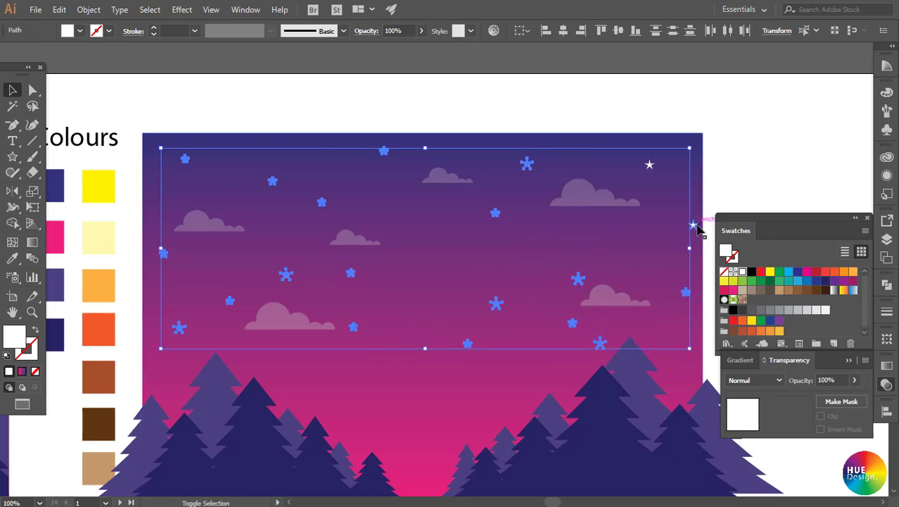
pyautogui.keyDown('shift'); pyautogui.click(649, 164); pyautogui.keyUp('shift')
pyautogui.hotkey('ctrl', 'g')
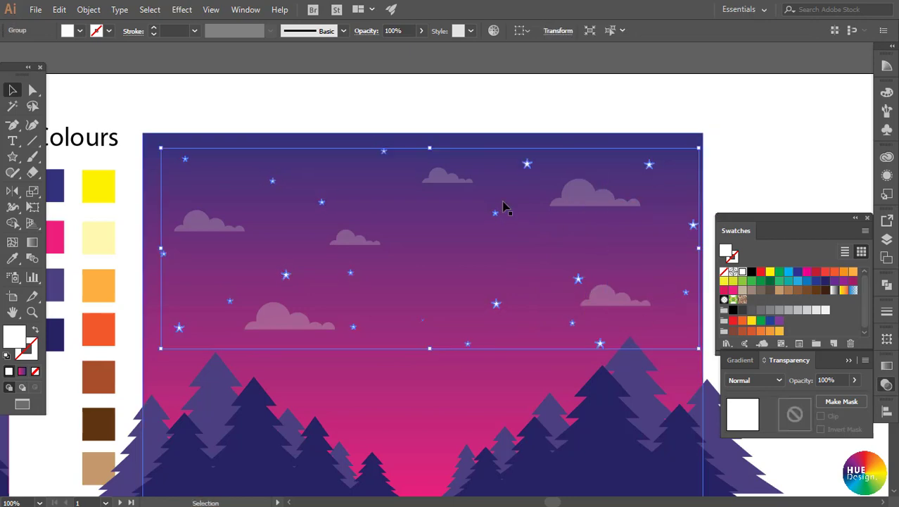
# - Apply a 3 px Gaussian Blur to the star group so it glows
pyautogui.click(181, 9)
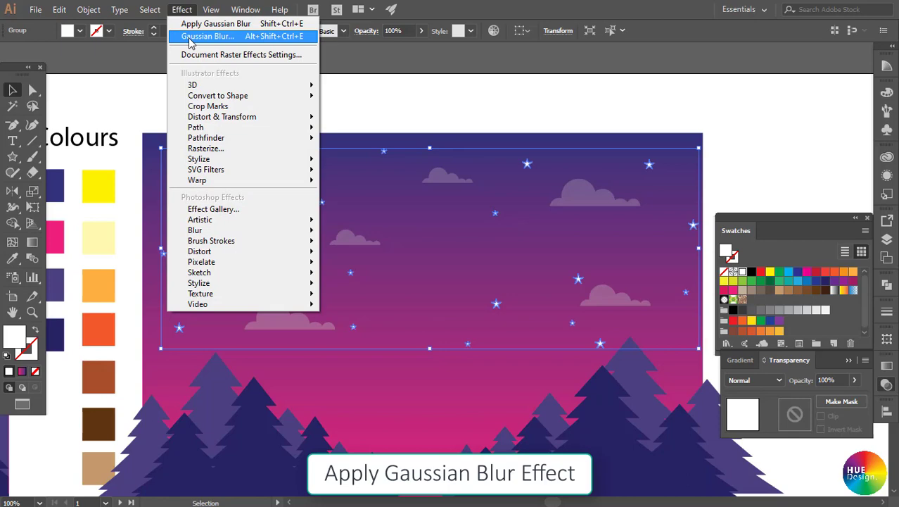
pyautogui.click(189, 39)
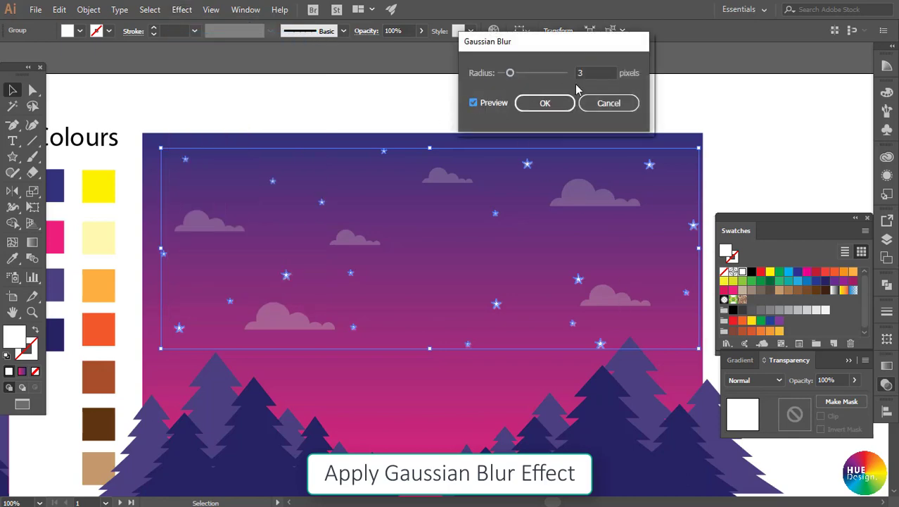
pyautogui.click(545, 103)
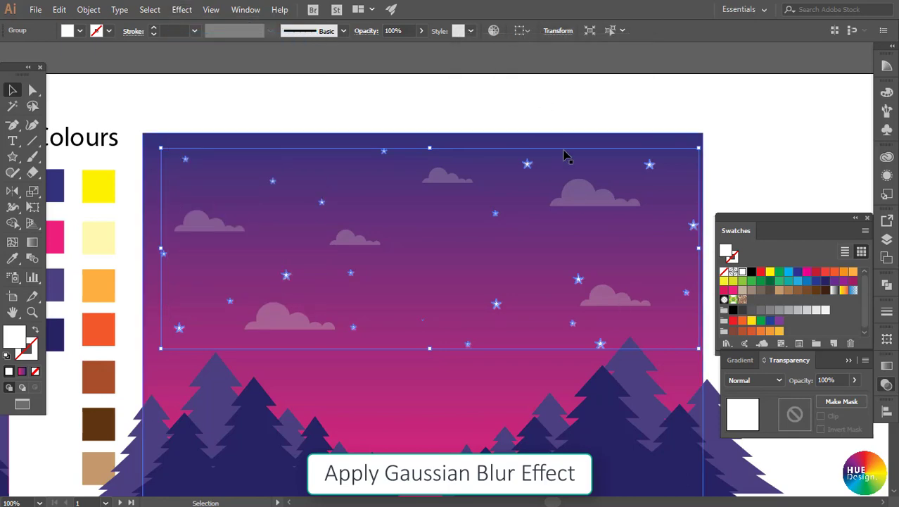
pyautogui.click(747, 156)
# - Draw a white circle in the sky with the Ellipse tool
pyautogui.moveTo(528, 303)
pyautogui.mouseDown()
pyautogui.moveTo(523, 295)
pyautogui.moveTo(525, 303)
pyautogui.mouseUp()
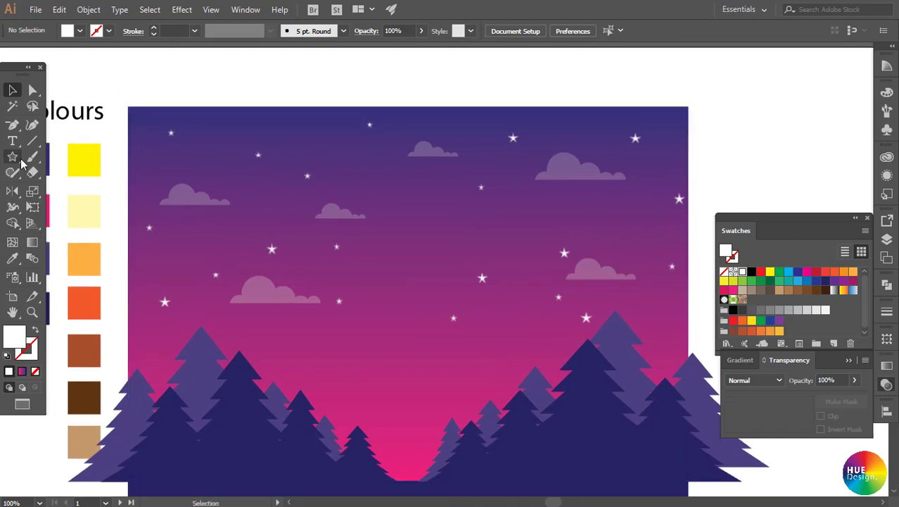
pyautogui.moveTo(5, 166); pyautogui.dragTo(52, 190)
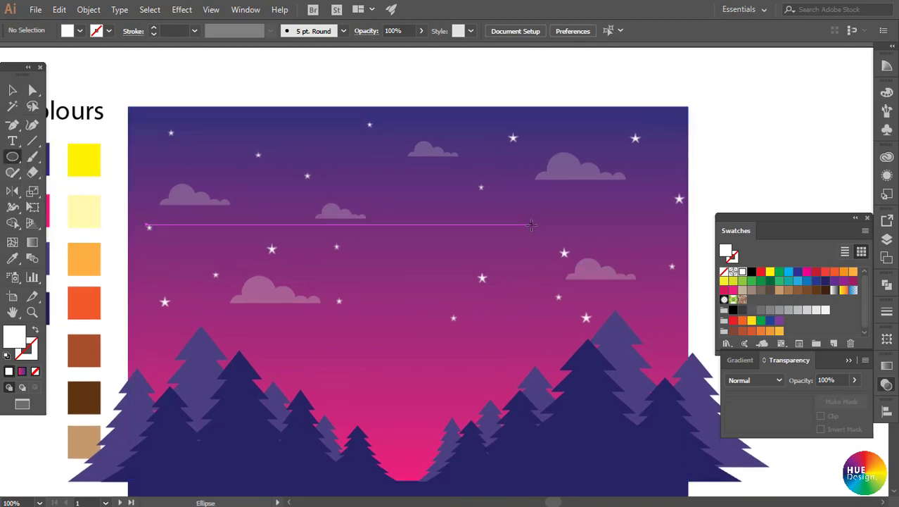
pyautogui.moveTo(478, 230); pyautogui.dragTo(508, 204)
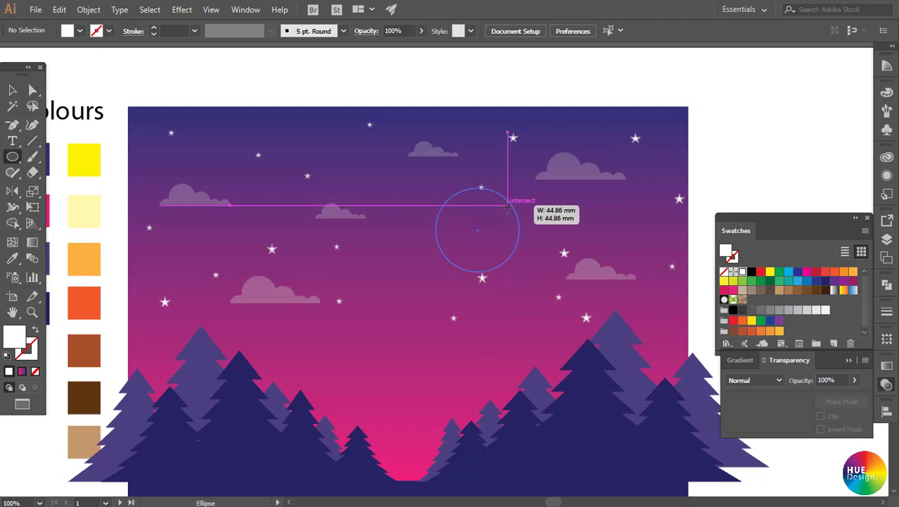
pyautogui.moveTo(508, 204); pyautogui.dragTo(503, 208)
pyautogui.moveTo(503, 239); pyautogui.dragTo(516, 231)
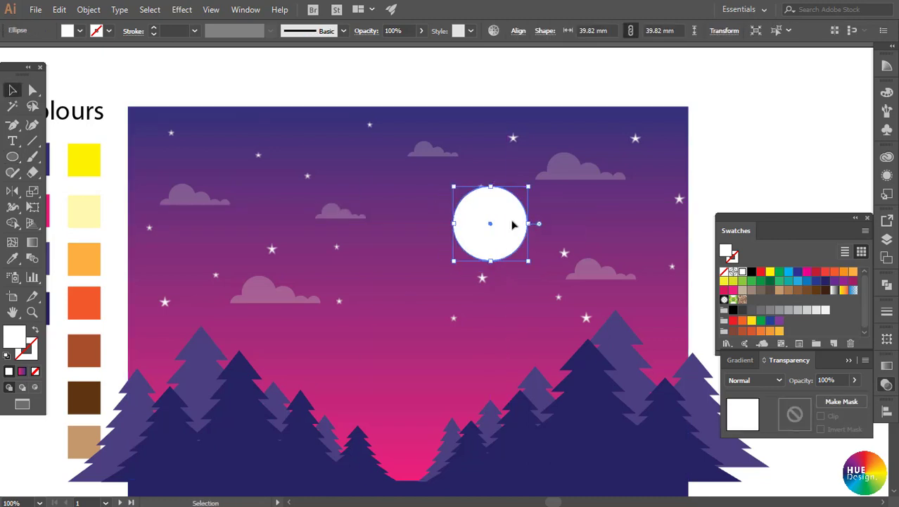
pyautogui.click(762, 158)
# - Make a smaller yellow copy of the circle centred inside the white one
pyautogui.scroll(-1, 506, 239)
pyautogui.click(506, 238)
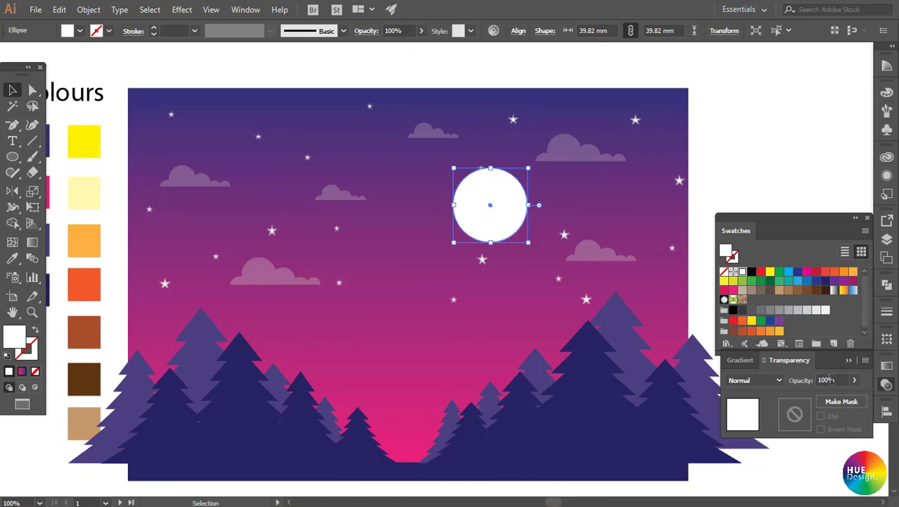
pyautogui.scroll(3, 469, 181)
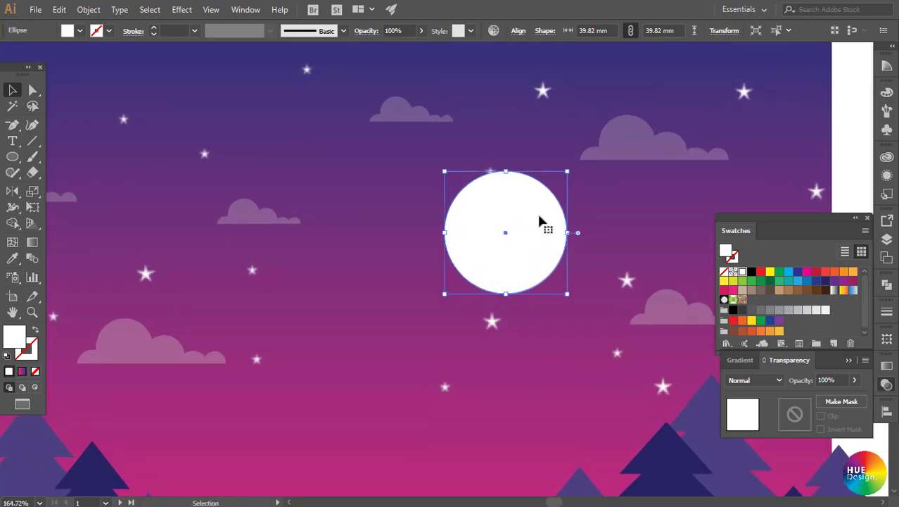
pyautogui.moveTo(567, 171); pyautogui.dragTo(548, 190)
pyautogui.click(770, 272)
pyautogui.moveTo(518, 241); pyautogui.dragTo(510, 249)
pyautogui.moveTo(542, 196); pyautogui.dragTo(539, 206)
# - Add a smaller green copy overlapping the yellow circle, offset up and right
pyautogui.moveTo(526, 248); pyautogui.dragTo(549, 230)
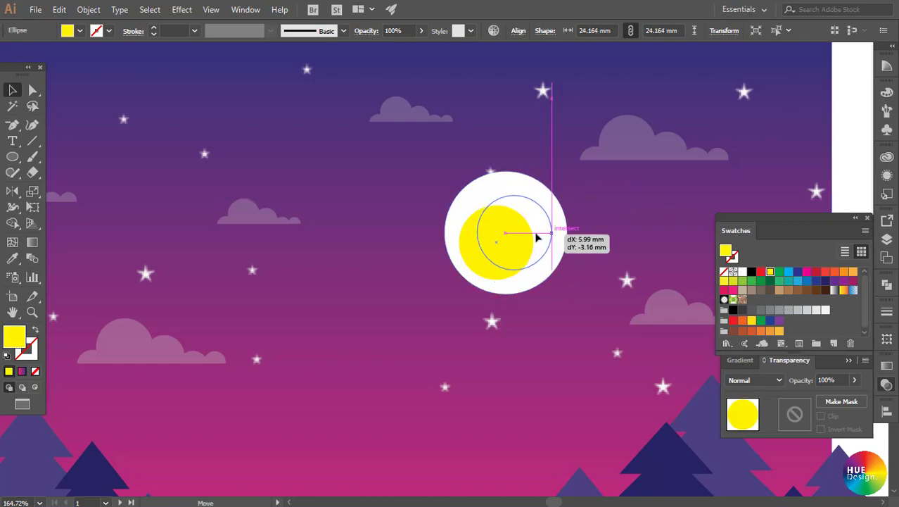
pyautogui.moveTo(557, 189); pyautogui.dragTo(539, 206)
pyautogui.moveTo(517, 234); pyautogui.dragTo(511, 233)
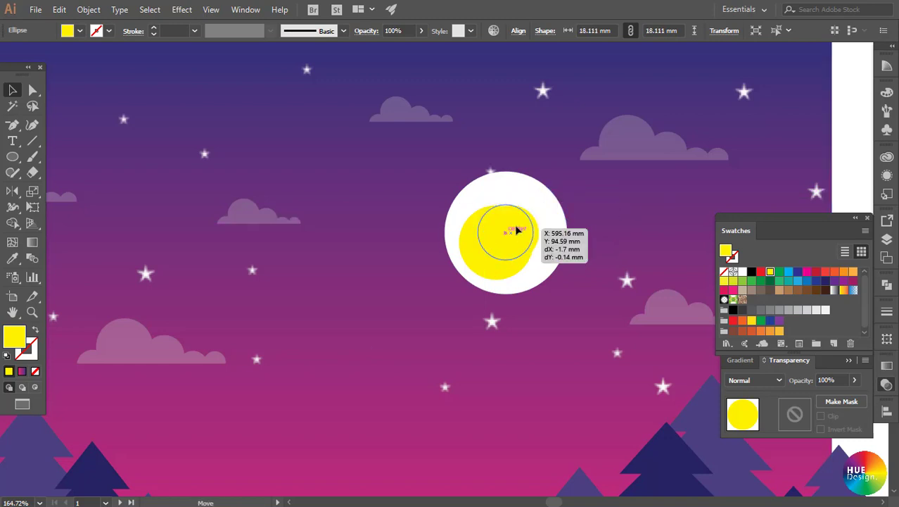
pyautogui.click(742, 282)
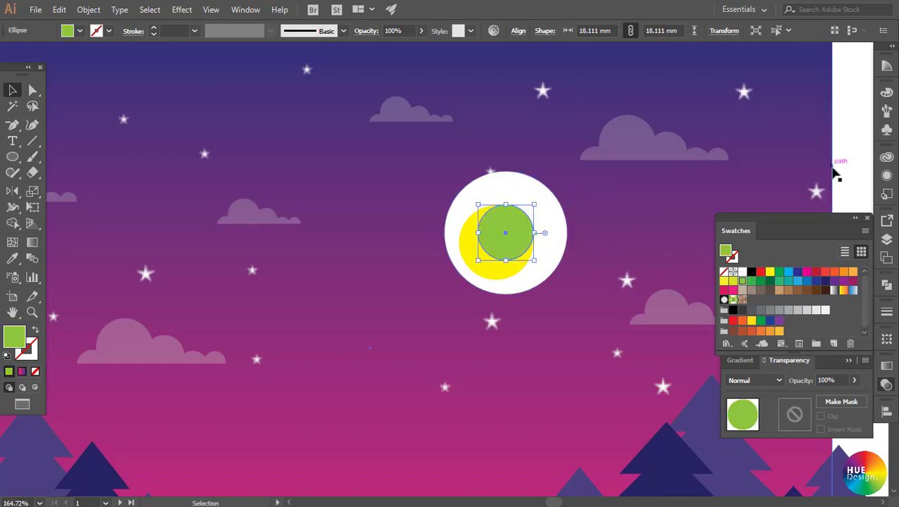
pyautogui.moveTo(509, 238); pyautogui.dragTo(514, 234)
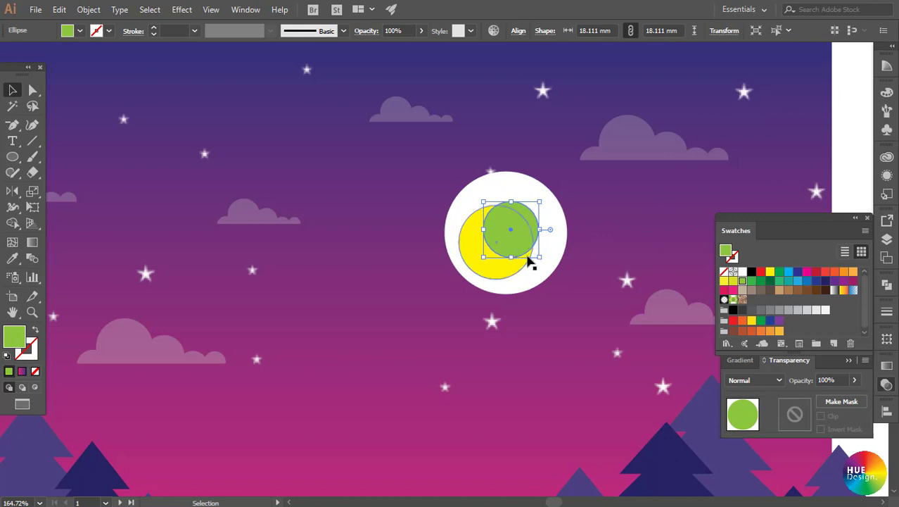
# - Subtract the green circle from the yellow one with Pathfinder Minus Front to leave a crescent
pyautogui.keyDown('shift'); pyautogui.click(496, 280); pyautogui.keyUp('shift')
pyautogui.click(886, 286)
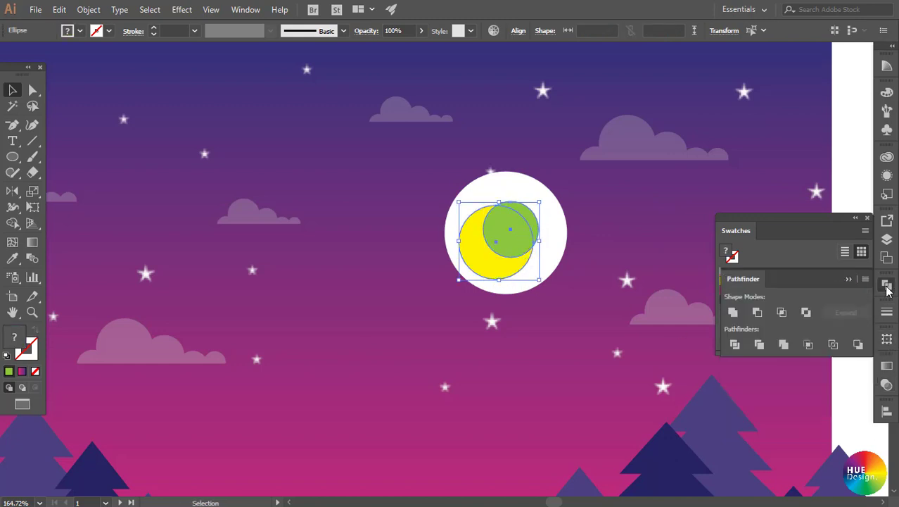
pyautogui.click(757, 314)
pyautogui.hotkey('ctrl', 'shift', 'a')
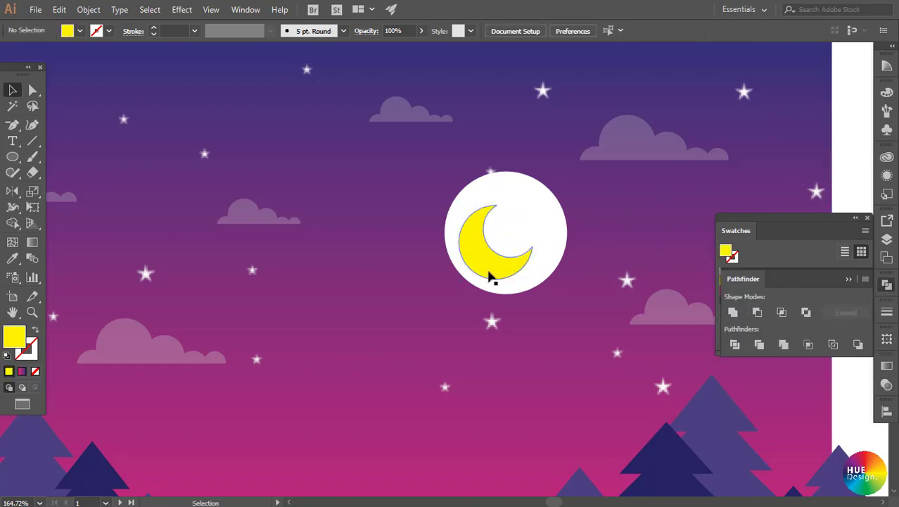
pyautogui.click(536, 243)
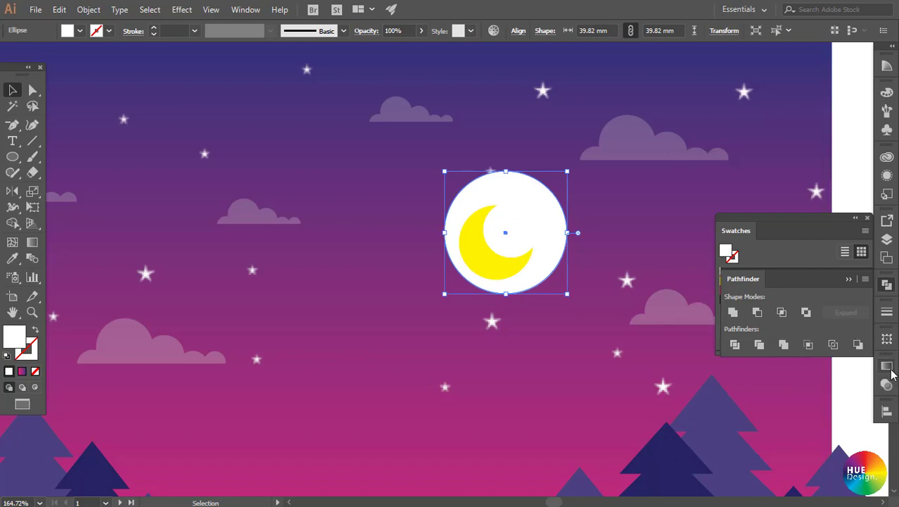
# - Set the moon's white circle to 25% opacity in the Transparency panel
pyautogui.click(888, 367)
pyautogui.click(886, 386)
pyautogui.write('25')
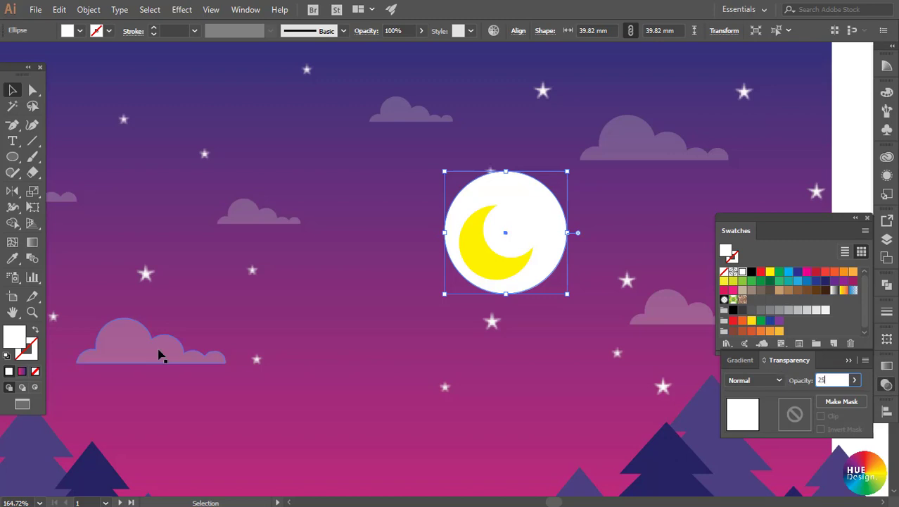
pyautogui.press('Return')
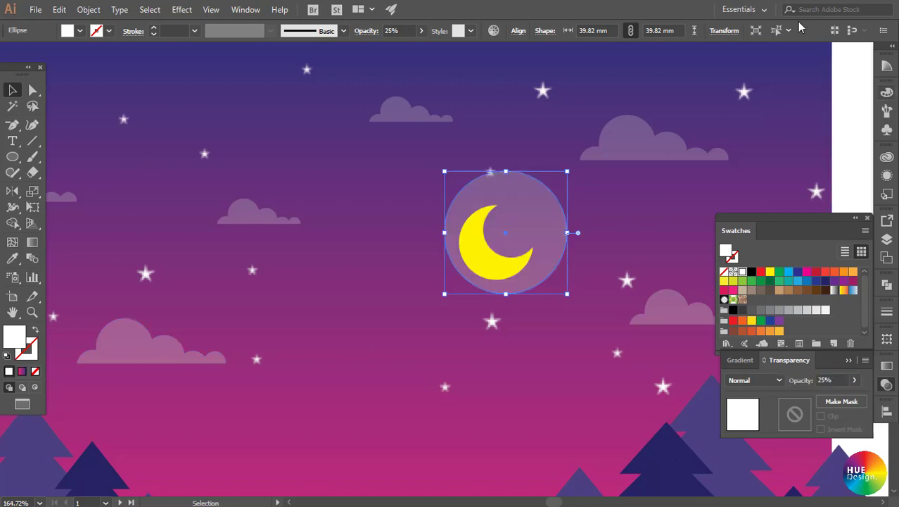
pyautogui.click(859, 153)
# - Enlarge copies of the white circle into wider halo rings around the moon
pyautogui.scroll(-1, 528, 338)
pyautogui.scroll(-1, 527, 338)
pyautogui.click(516, 220)
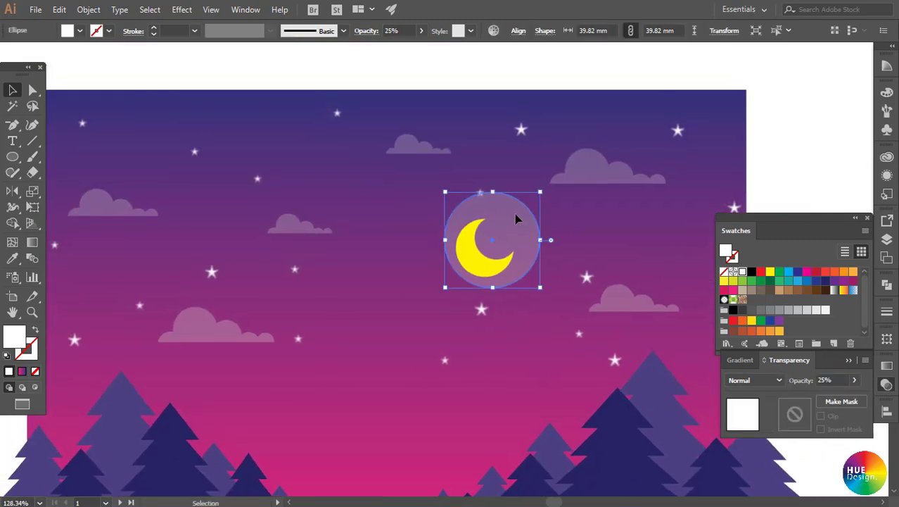
pyautogui.scroll(1, 521, 240)
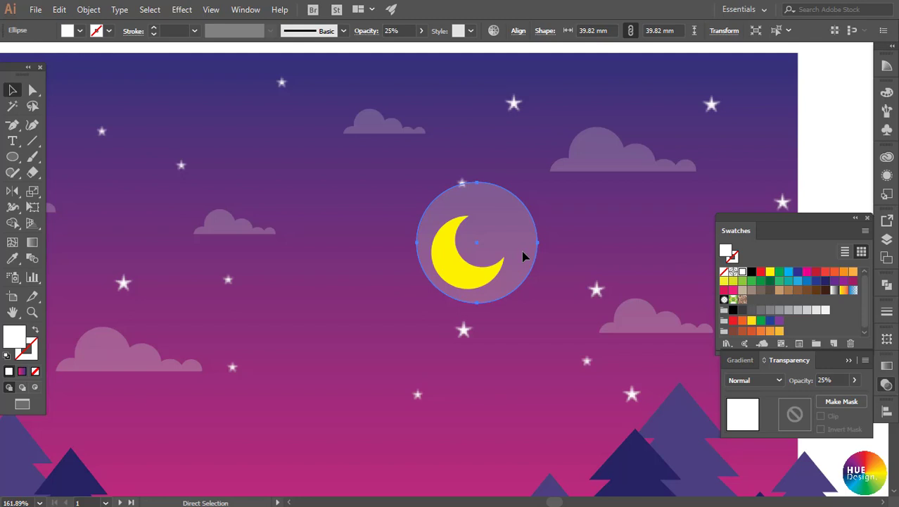
pyautogui.press('ctrl')
pyautogui.moveTo(537, 184); pyautogui.dragTo(548, 171)
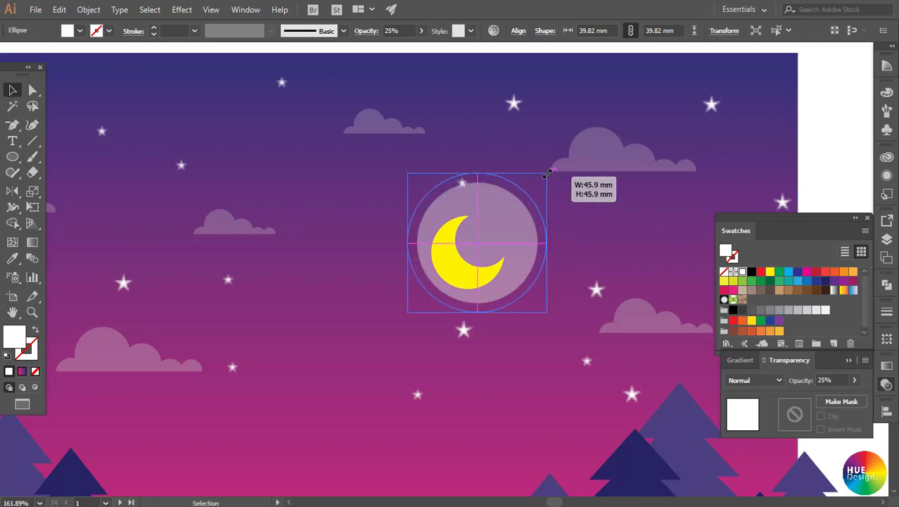
pyautogui.press('ctrl')
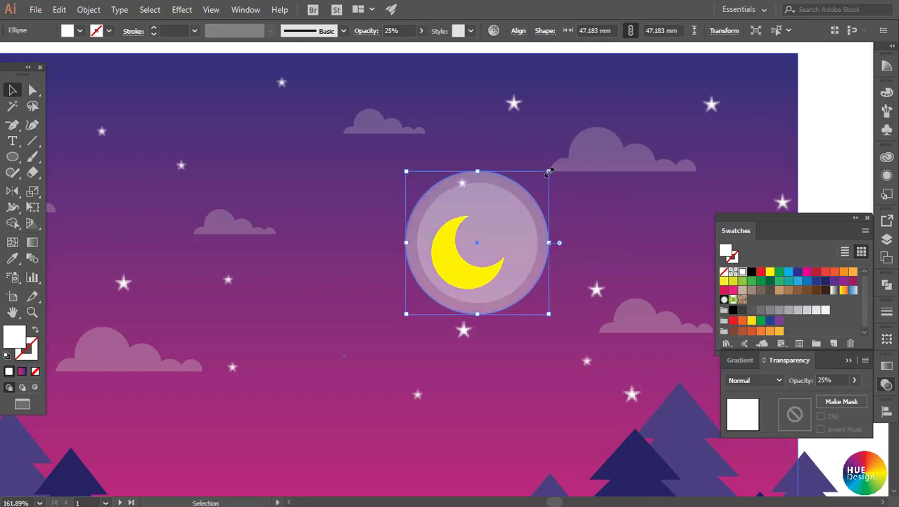
pyautogui.moveTo(548, 171); pyautogui.dragTo(603, 110)
pyautogui.write('1')
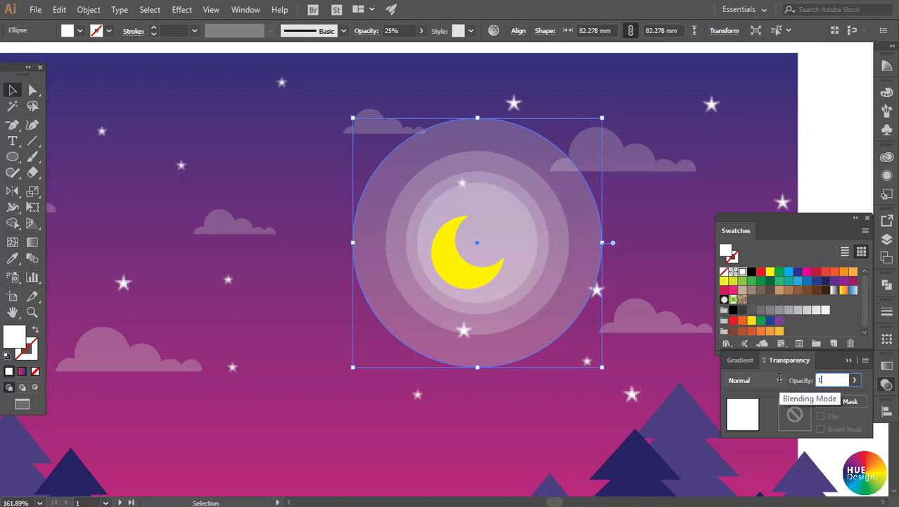
# - Set the outer circle to 10% opacity and scale it up to about 87 mm
pyautogui.write('0')
pyautogui.press('Return')
pyautogui.click(581, 275)
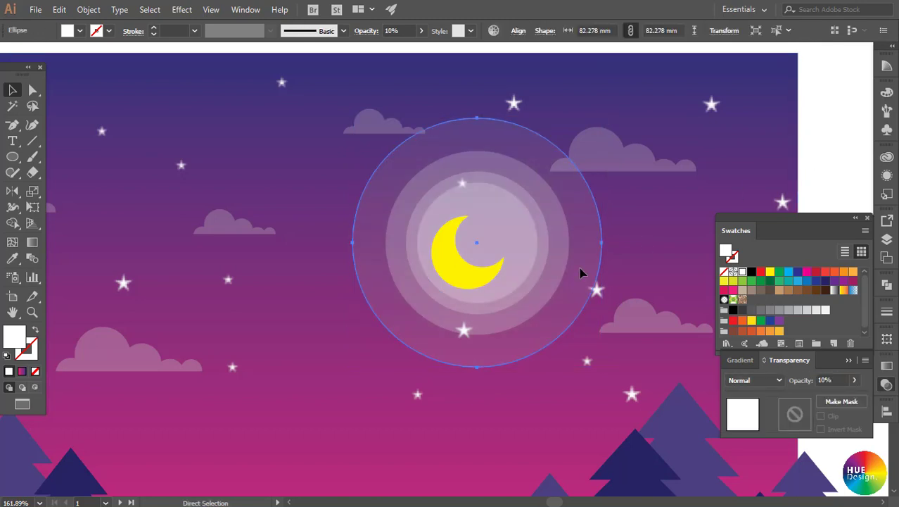
pyautogui.moveTo(602, 118); pyautogui.dragTo(629, 86)
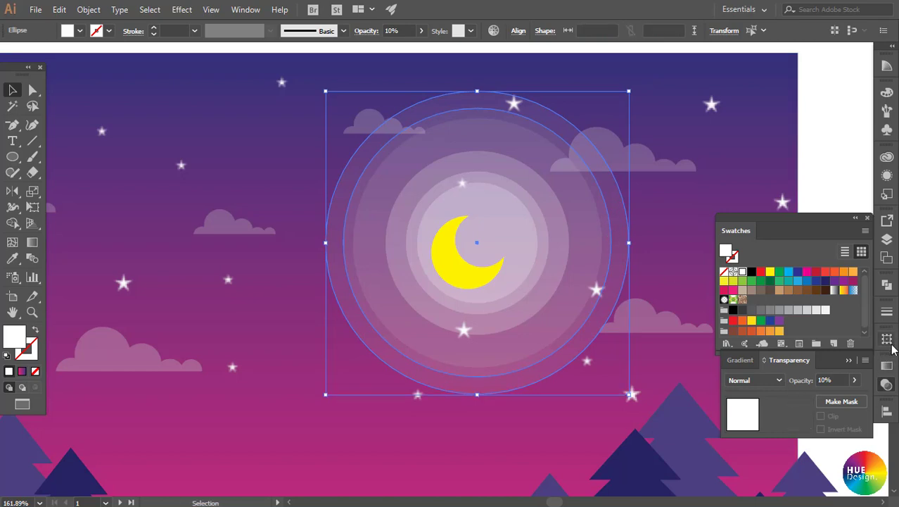
# - Cut the inner circle out with Minus Front to form a ring and enlarge it slightly
pyautogui.click(887, 284)
pyautogui.click(758, 317)
pyautogui.click(683, 346)
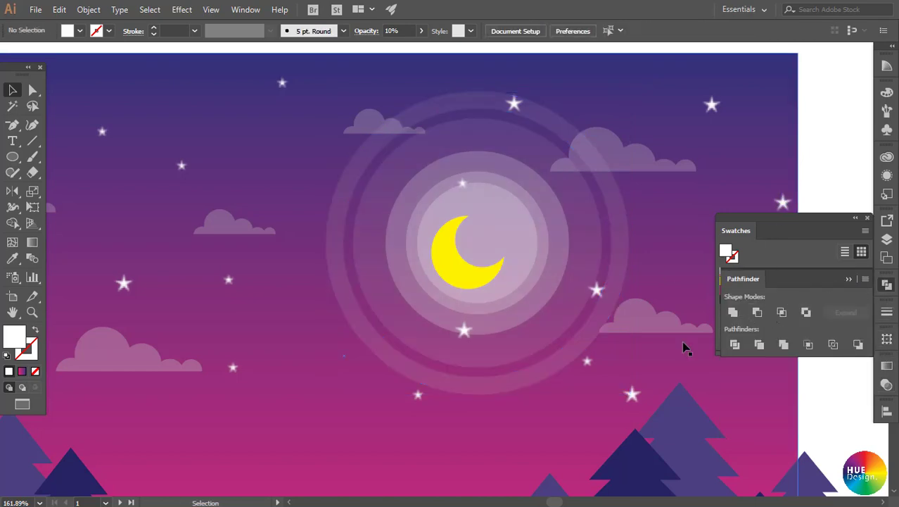
pyautogui.click(582, 346)
pyautogui.moveTo(630, 395); pyautogui.dragTo(632, 397)
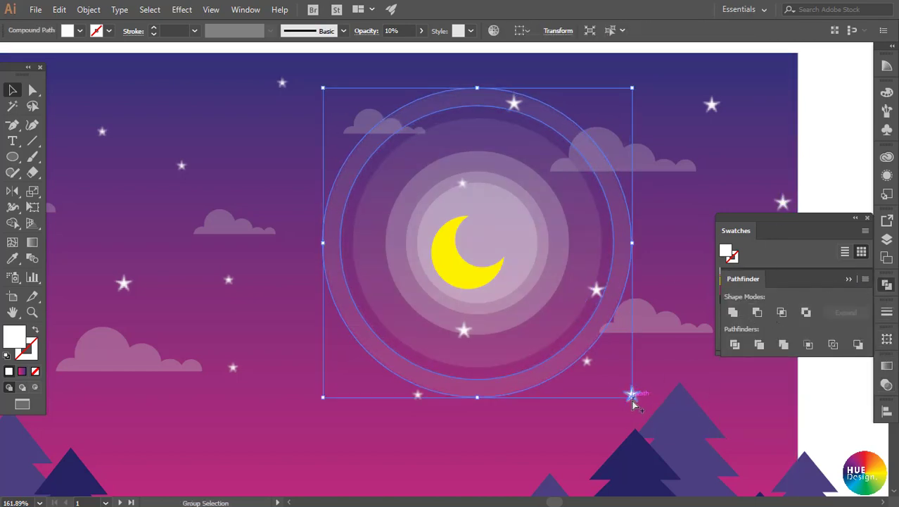
# - Set the ring's yellow amount to 40, then to 80
pyautogui.click(887, 92)
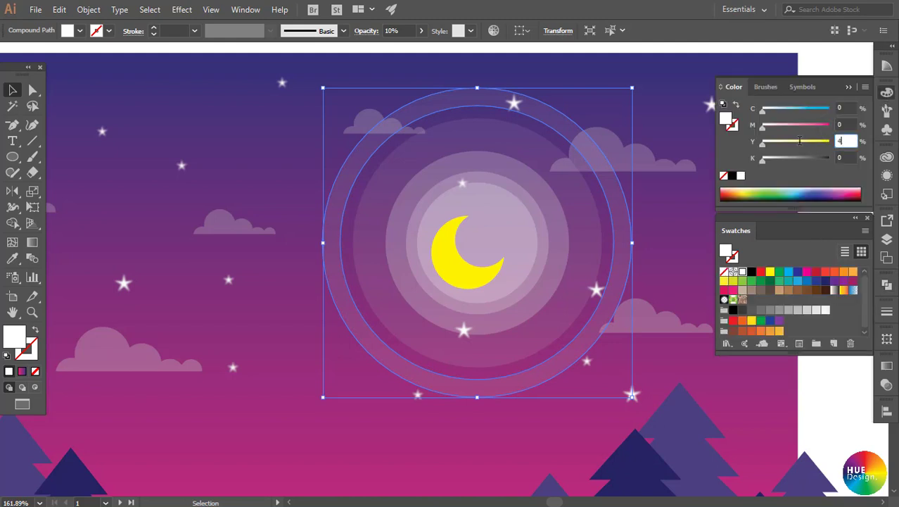
pyautogui.write('0')
pyautogui.press('Return')
pyautogui.click(816, 395)
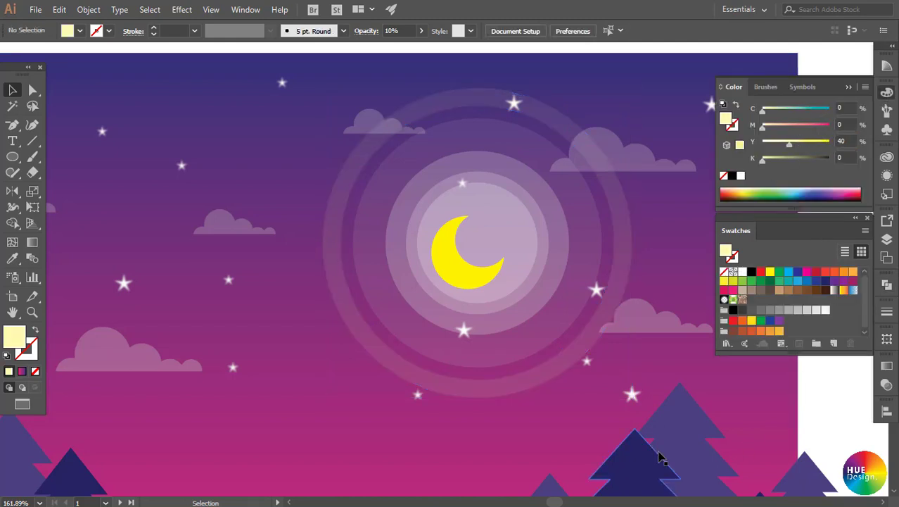
pyautogui.click(624, 255)
pyautogui.write('80')
pyautogui.press('Return')
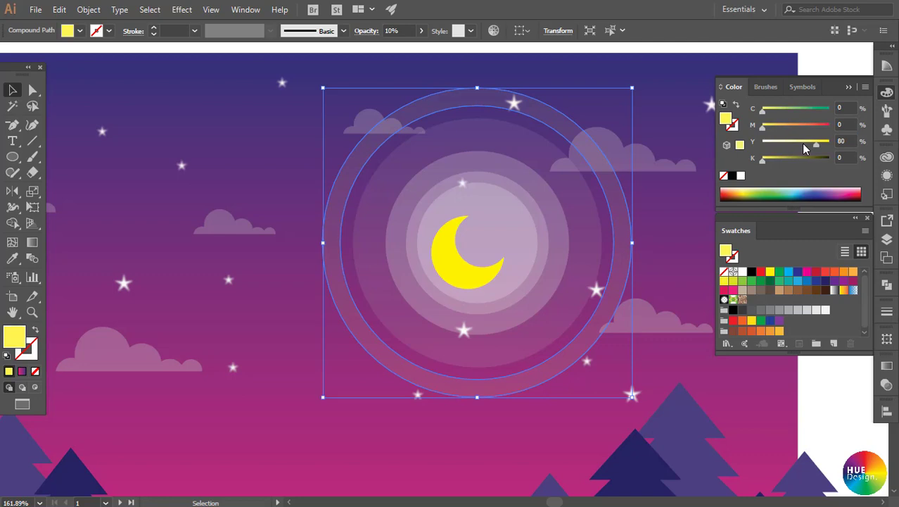
pyautogui.click(827, 387)
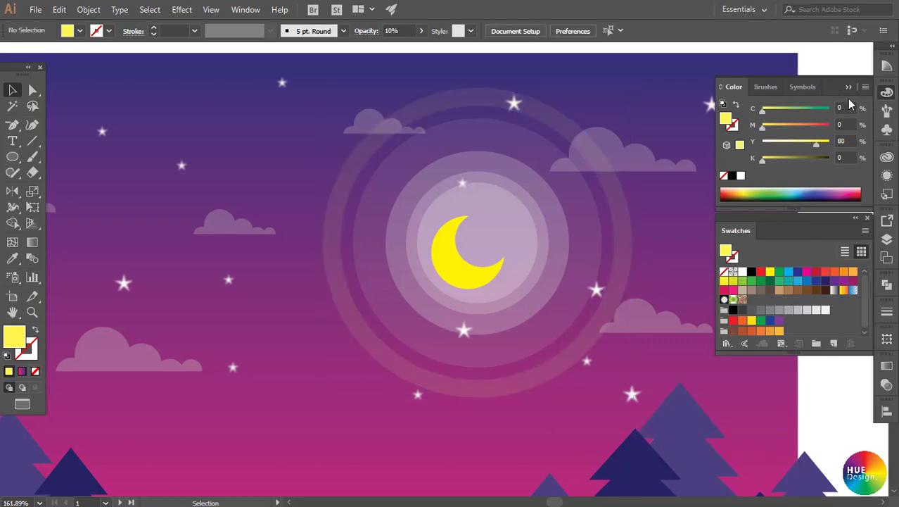
# - Select the moon group with its rings and drag it up about 3 mm
pyautogui.hotkey('ctrl', '0')
pyautogui.click(493, 236)
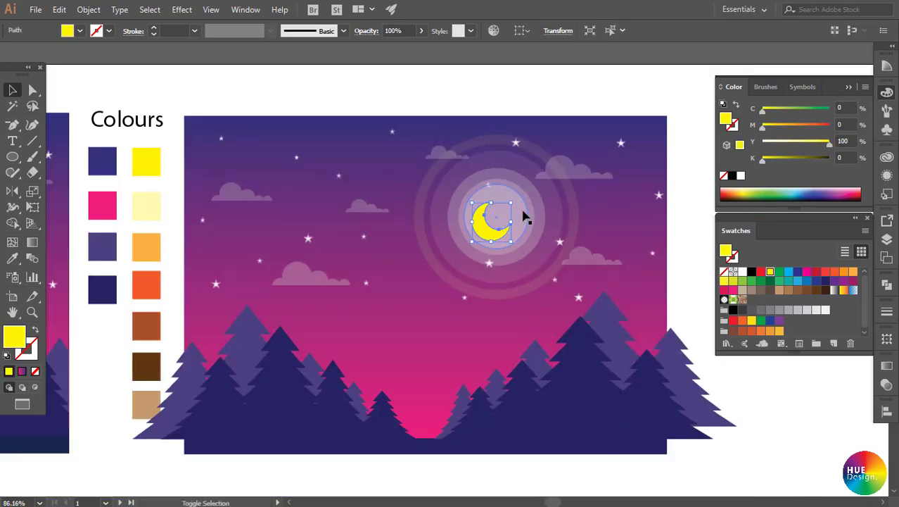
pyautogui.hotkey('ctrl', 'a')
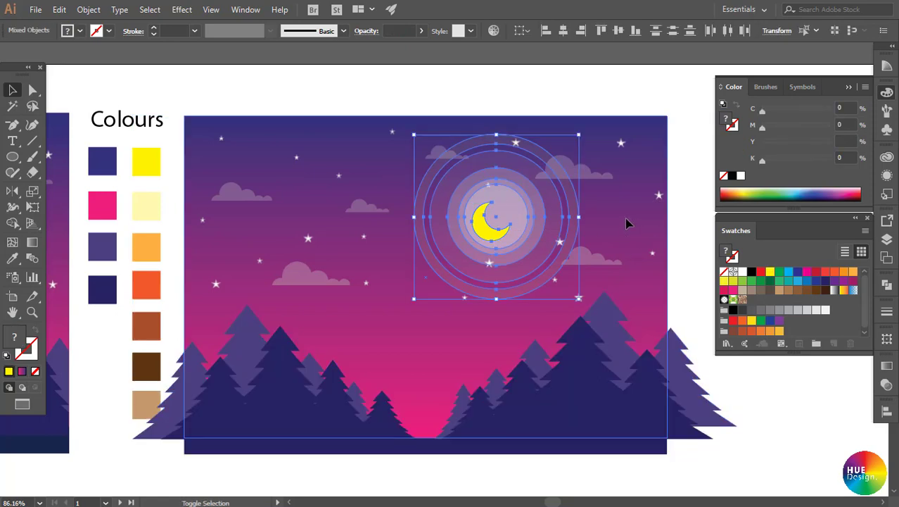
pyautogui.click(508, 246)
pyautogui.moveTo(508, 245); pyautogui.dragTo(512, 216)
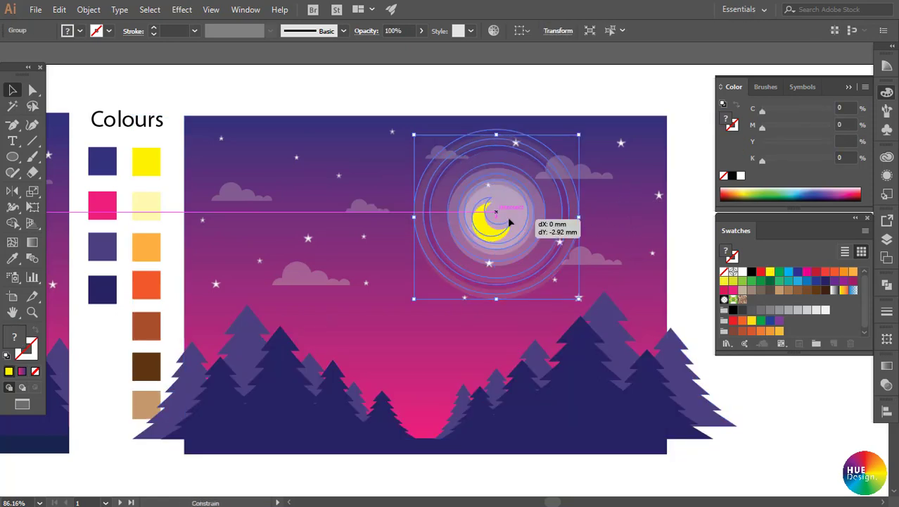
pyautogui.hotkey('ctrl', 'shift', 'a')
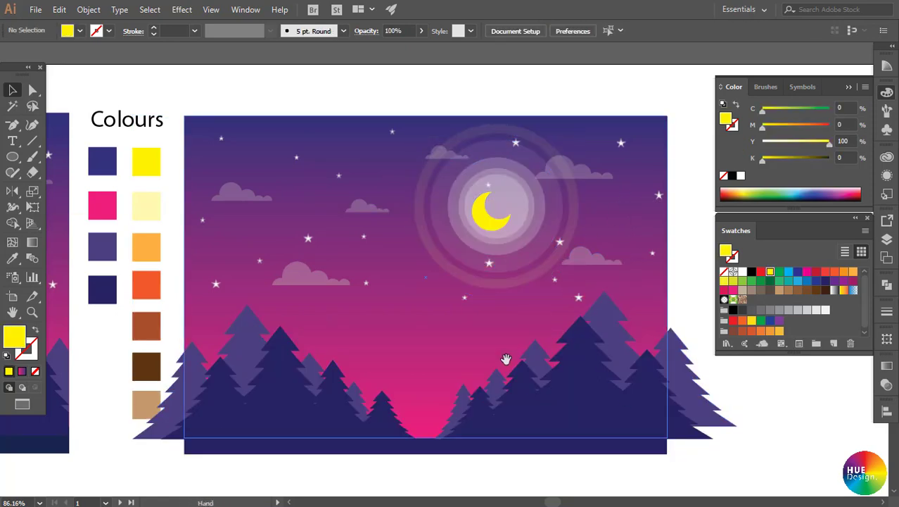
pyautogui.moveTo(506, 359); pyautogui.dragTo(511, 346)
pyautogui.moveTo(324, 269)
pyautogui.mouseDown()
pyautogui.moveTo(459, 348)
pyautogui.moveTo(454, 369)
pyautogui.mouseUp()
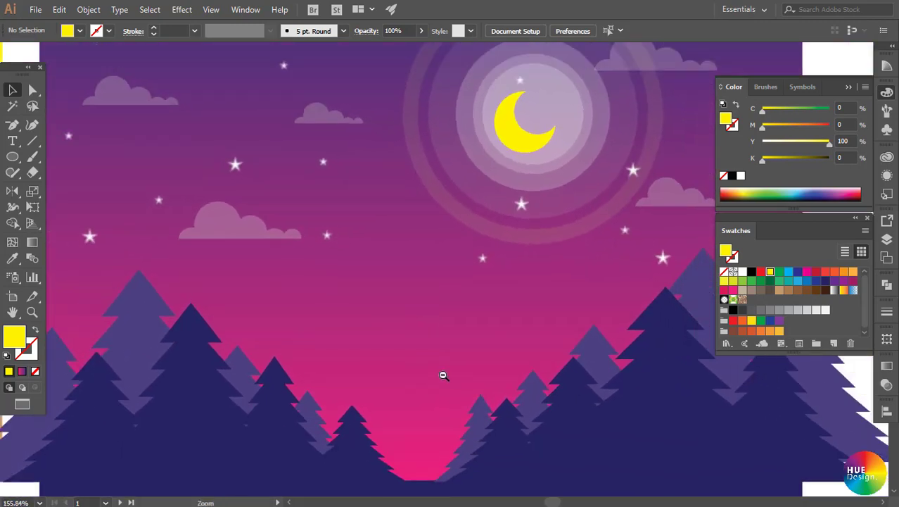
pyautogui.hotkey('ctrl', '0')
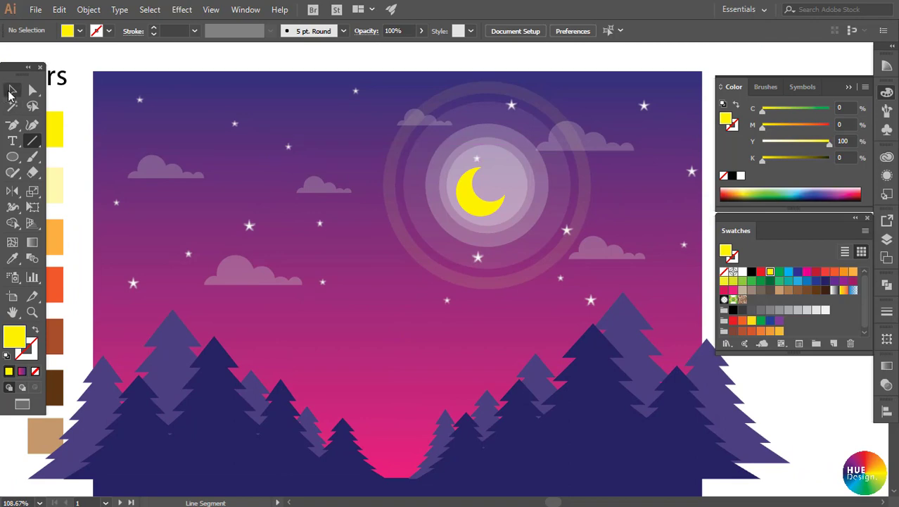
# - Draw a yellow vertical line on the artboard's left edge and run Divide Objects Below
pyautogui.click(11, 95)
pyautogui.moveTo(450, 375); pyautogui.dragTo(449, 358)
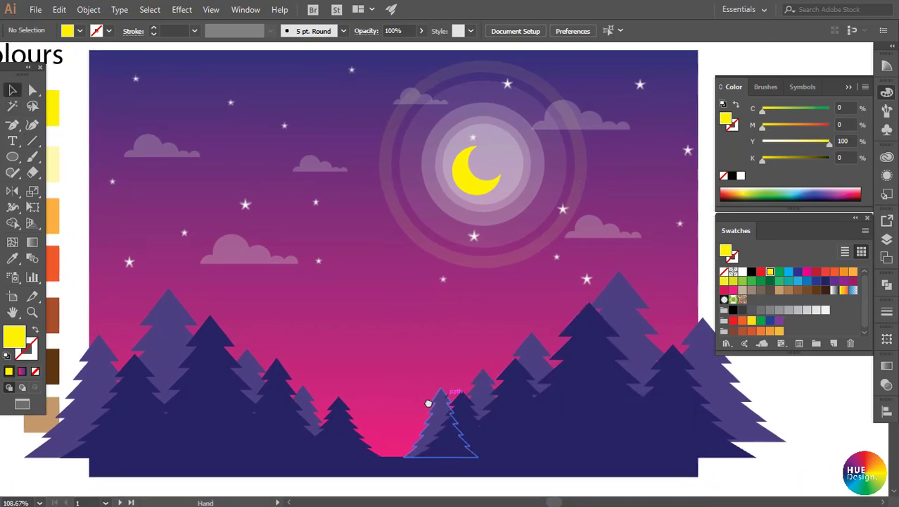
pyautogui.moveTo(429, 403)
pyautogui.mouseDown()
pyautogui.moveTo(426, 377)
pyautogui.moveTo(426, 405)
pyautogui.mouseUp()
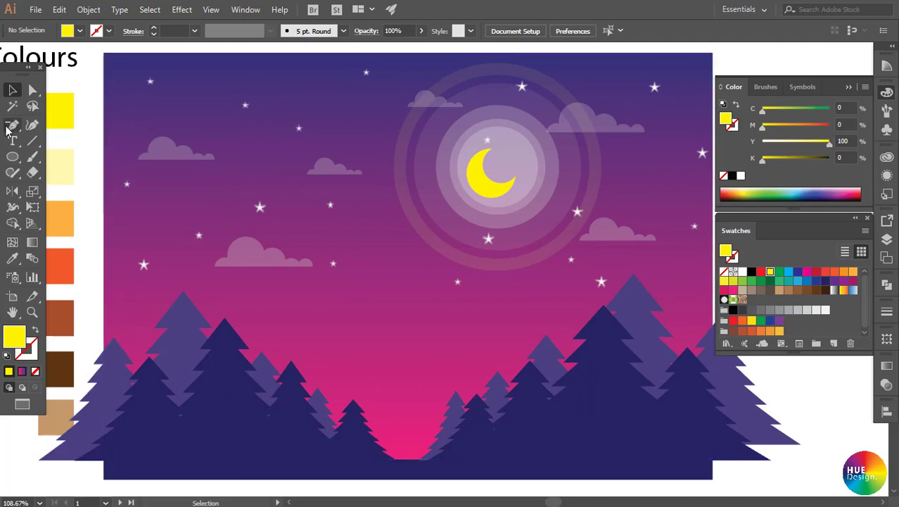
pyautogui.click(30, 143)
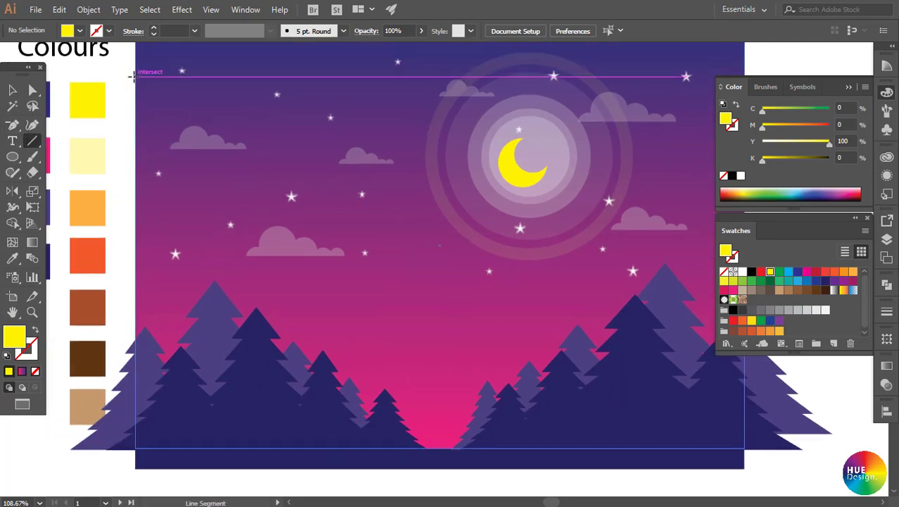
pyautogui.moveTo(135, 79)
pyautogui.mouseDown()
pyautogui.moveTo(145, 190)
pyautogui.moveTo(135, 468)
pyautogui.mouseUp()
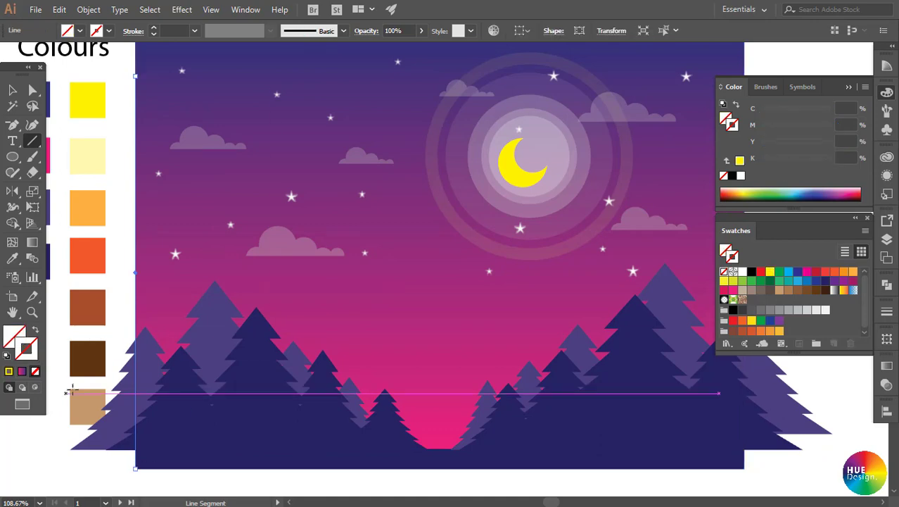
pyautogui.click(9, 371)
pyautogui.click(88, 9)
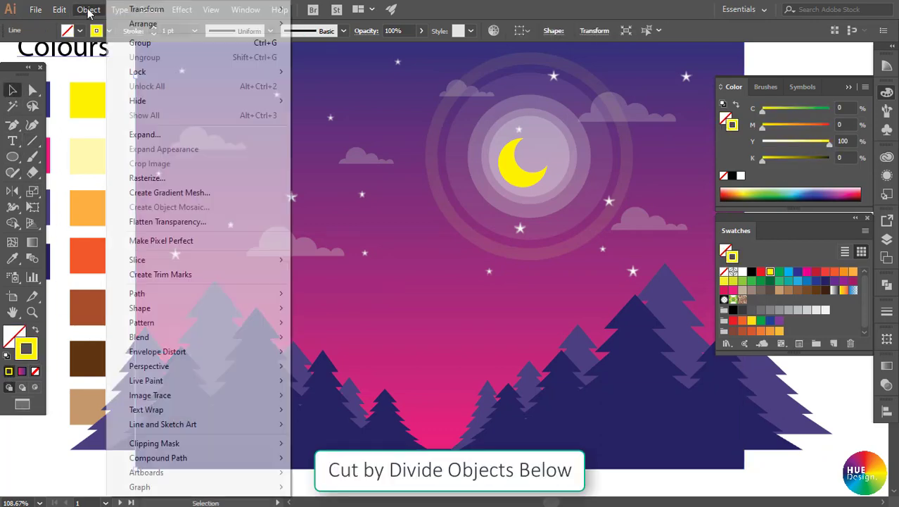
pyautogui.click(394, 416)
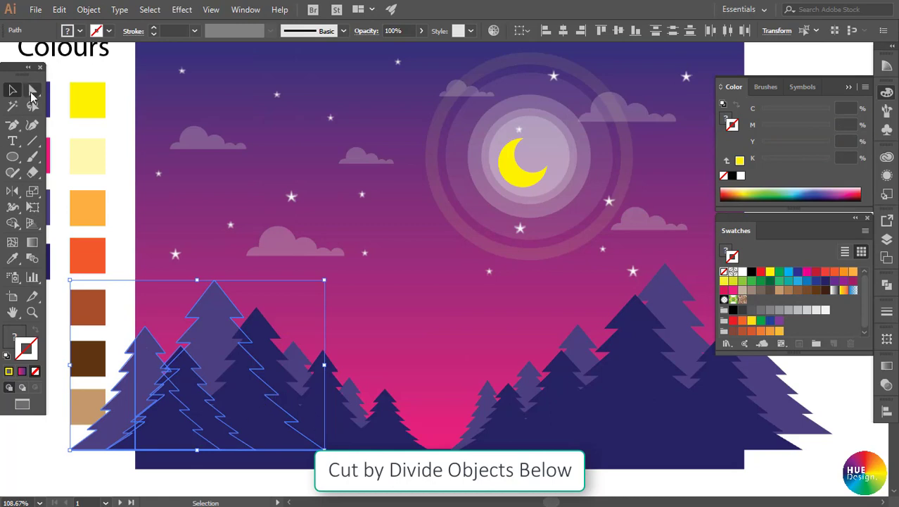
# - Group-select and delete the tree pieces overhanging the left edge
pyautogui.moveTo(32, 92); pyautogui.dragTo(77, 104)
pyautogui.click(127, 309)
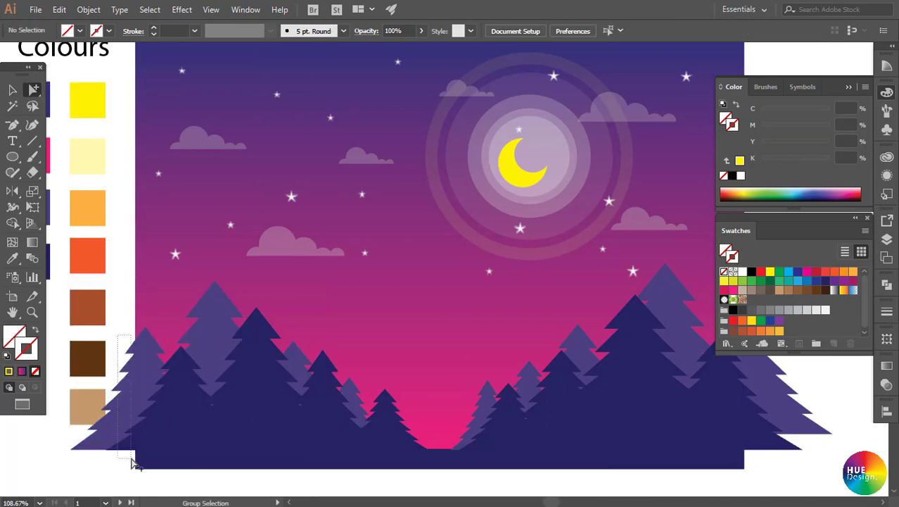
pyautogui.moveTo(132, 463); pyautogui.dragTo(124, 465)
pyautogui.press('Delete')
pyautogui.hscroll(5, 512, 412)
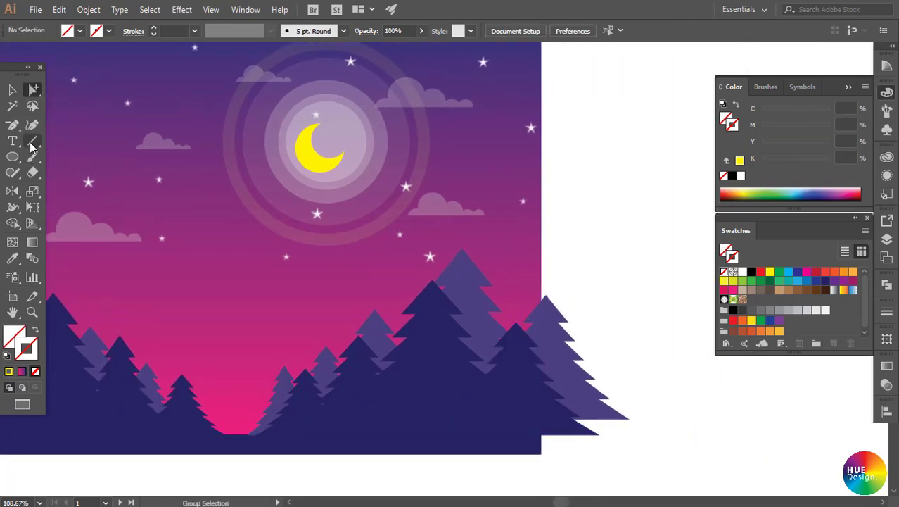
# - Draw a yellow vertical line on the right edge and run Divide Objects Below
pyautogui.click(26, 348)
pyautogui.click(9, 371)
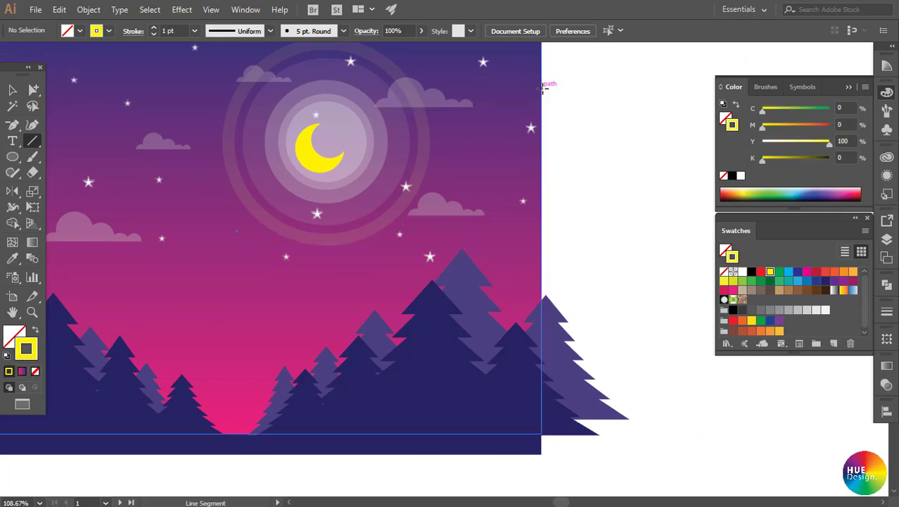
pyautogui.moveTo(541, 88); pyautogui.dragTo(541, 446)
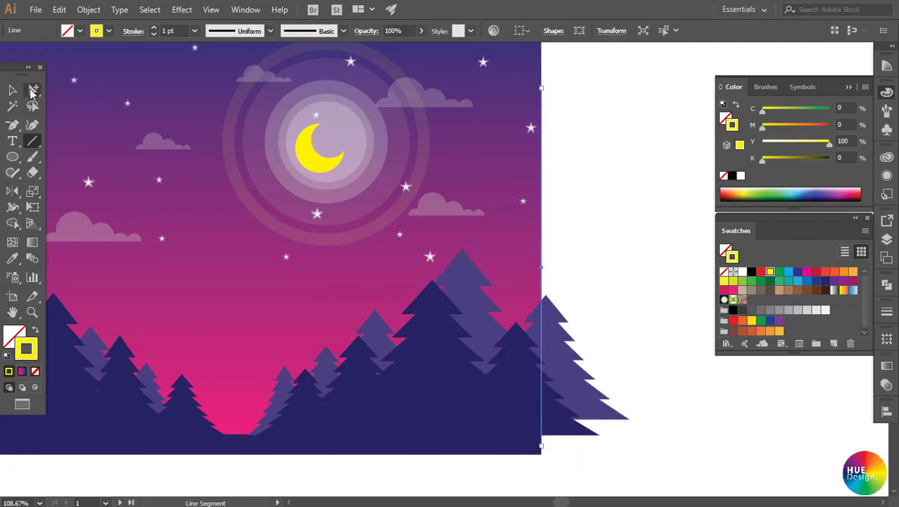
pyautogui.click(89, 9)
pyautogui.moveTo(137, 293)
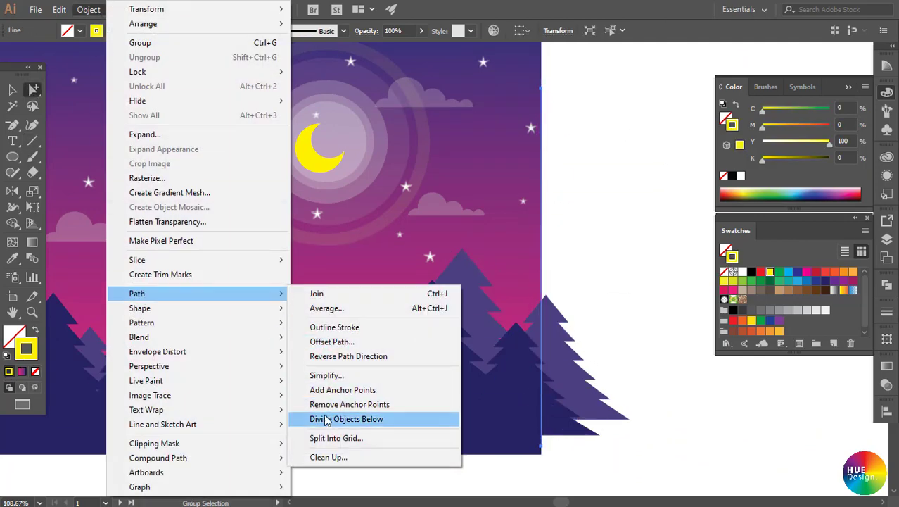
pyautogui.click(346, 418)
# - Delete the tree pieces overhanging the right edge and check the trimmed tree
pyautogui.moveTo(553, 331); pyautogui.dragTo(549, 310)
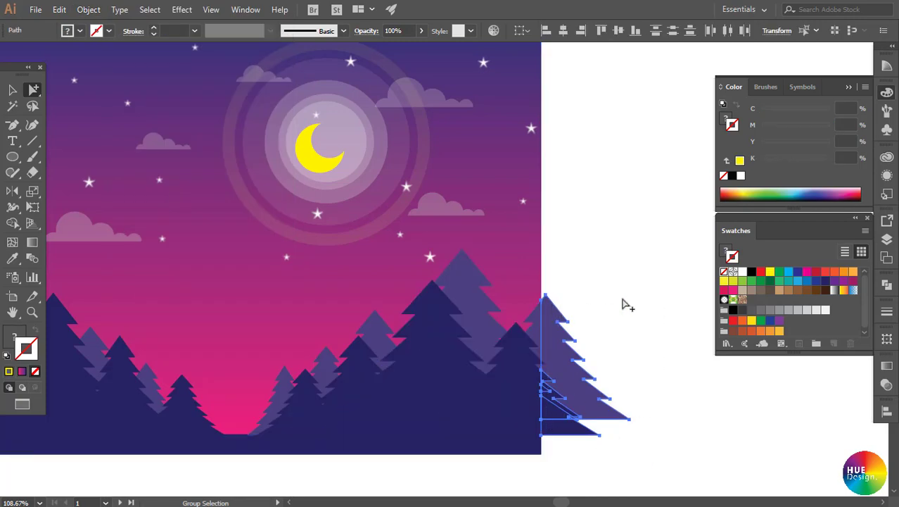
pyautogui.press('Delete')
pyautogui.click(527, 398)
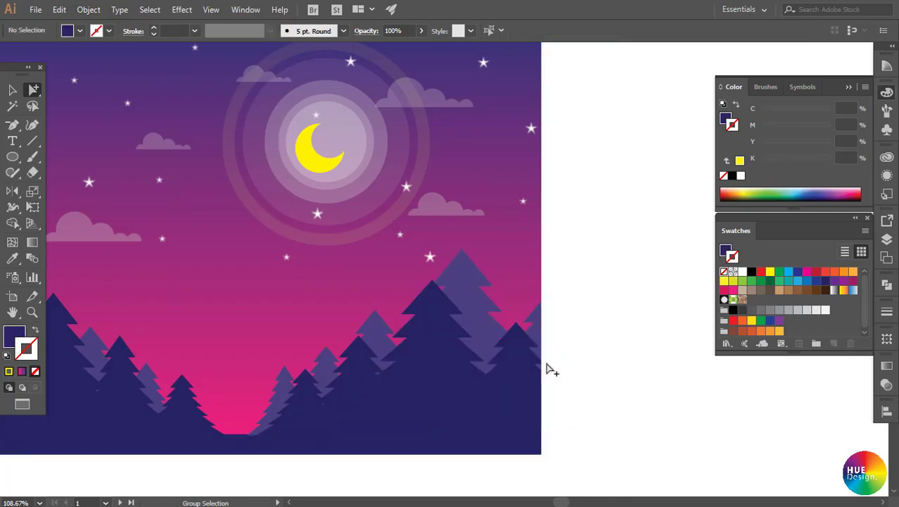
pyautogui.scroll(-2, 578, 367)
# - Draw a rectangle at the base of the trees and fill it yellow
pyautogui.click(381, 231)
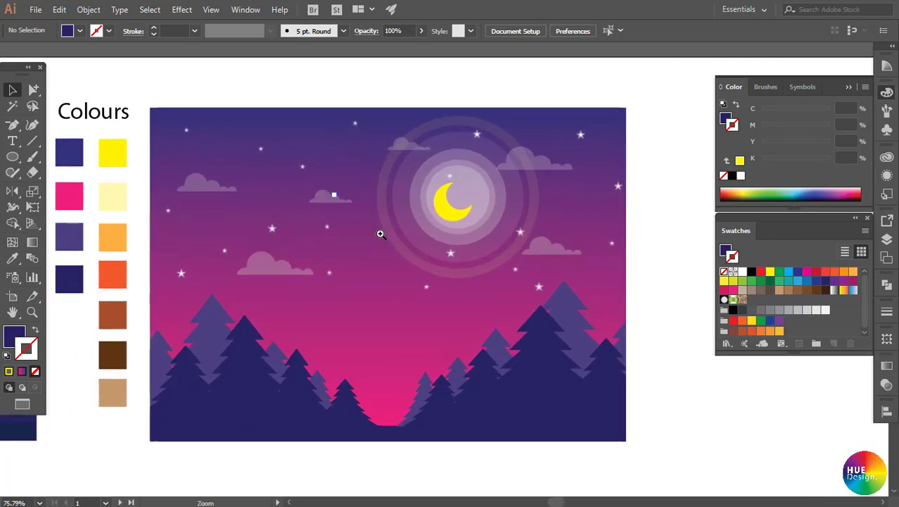
pyautogui.scroll(2, 395, 233)
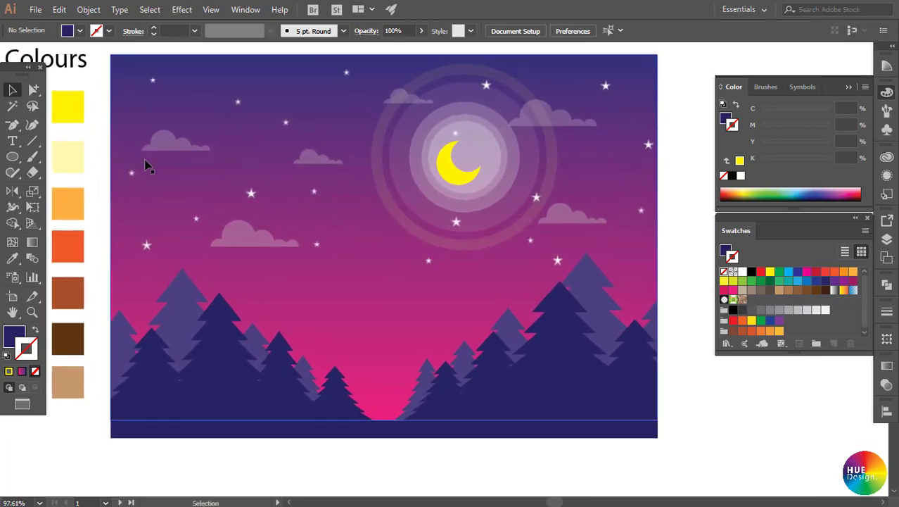
pyautogui.press('p')
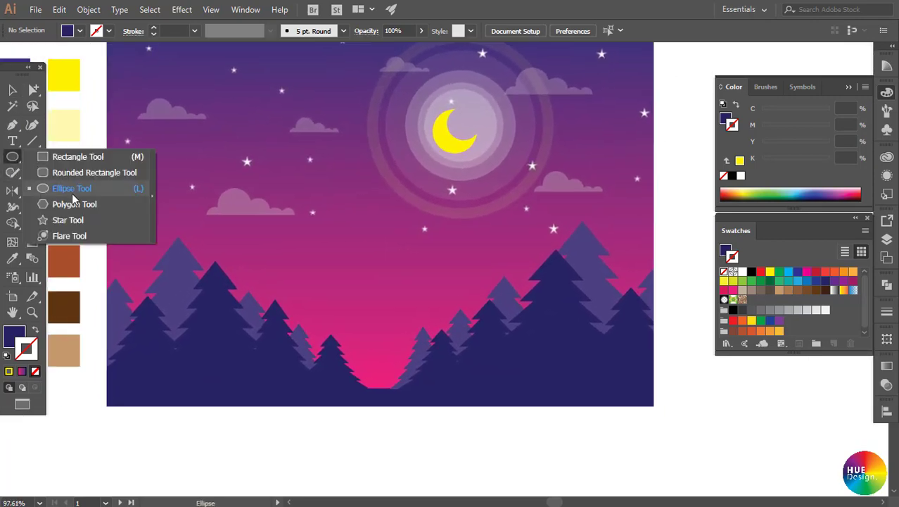
pyautogui.moveTo(15, 163); pyautogui.dragTo(65, 156)
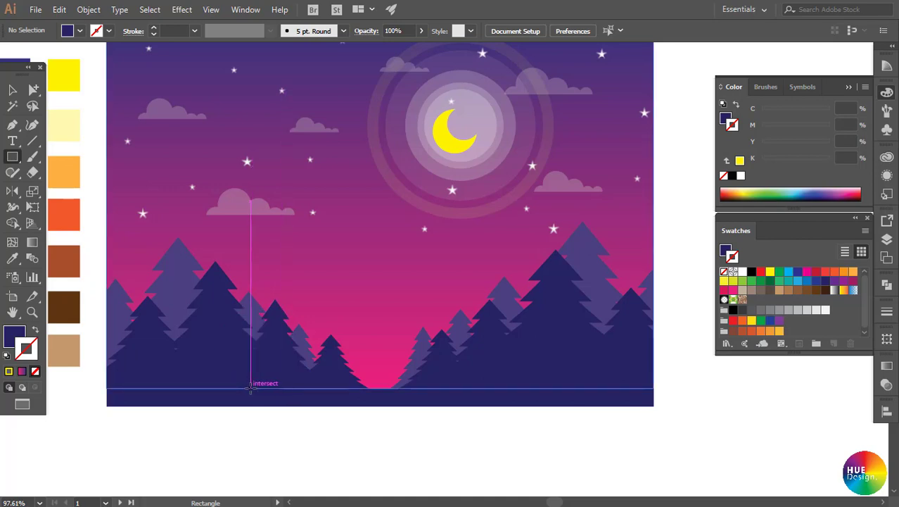
pyautogui.moveTo(249, 387); pyautogui.dragTo(405, 297)
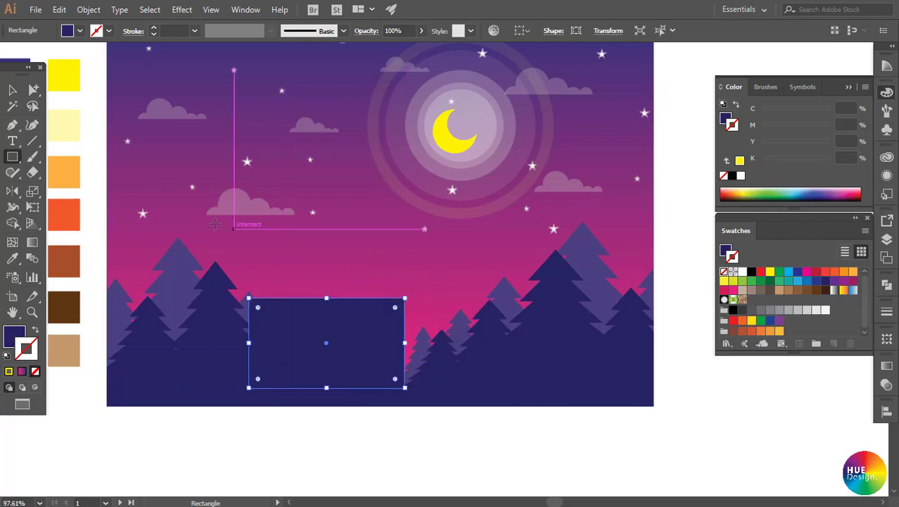
pyautogui.click(730, 121)
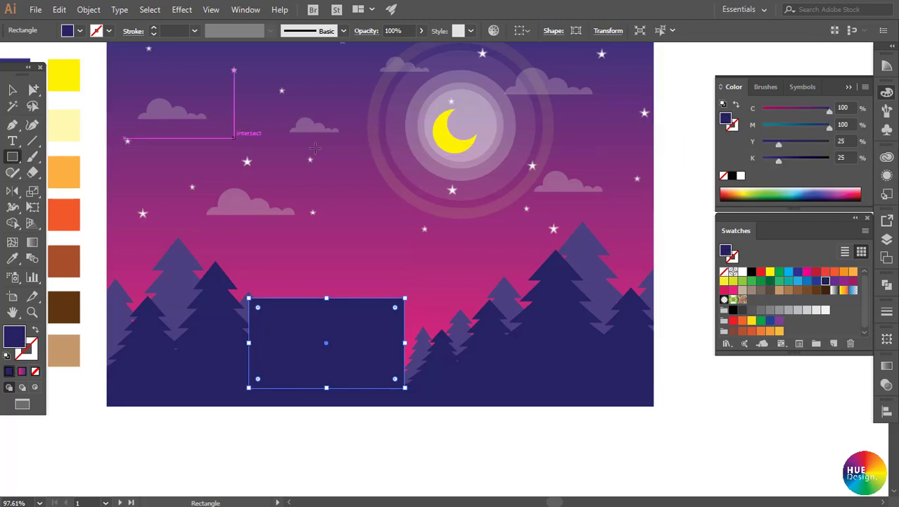
pyautogui.moveTo(120, 196); pyautogui.dragTo(220, 204)
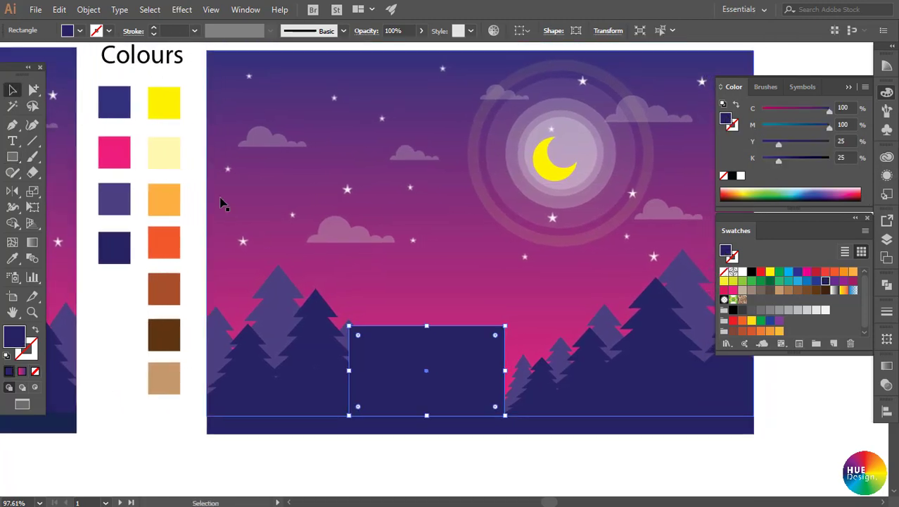
pyautogui.click(164, 102)
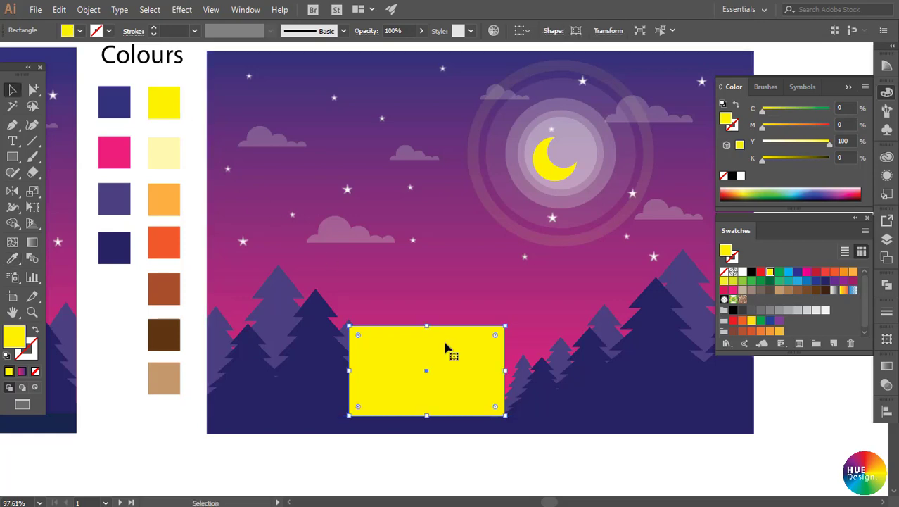
# - Perspective-distort the yellow rectangle into a trapezoid and widen its left side
pyautogui.hscroll(3, 458, 359)
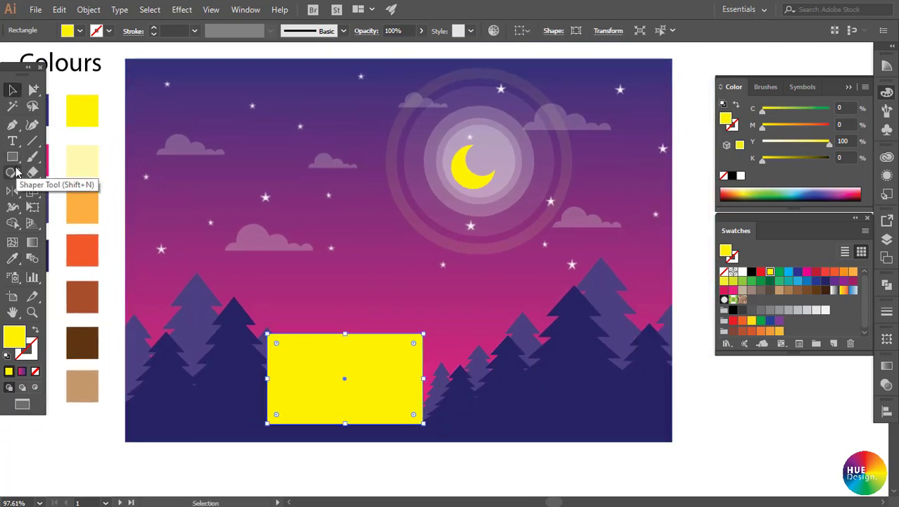
pyautogui.click(33, 207)
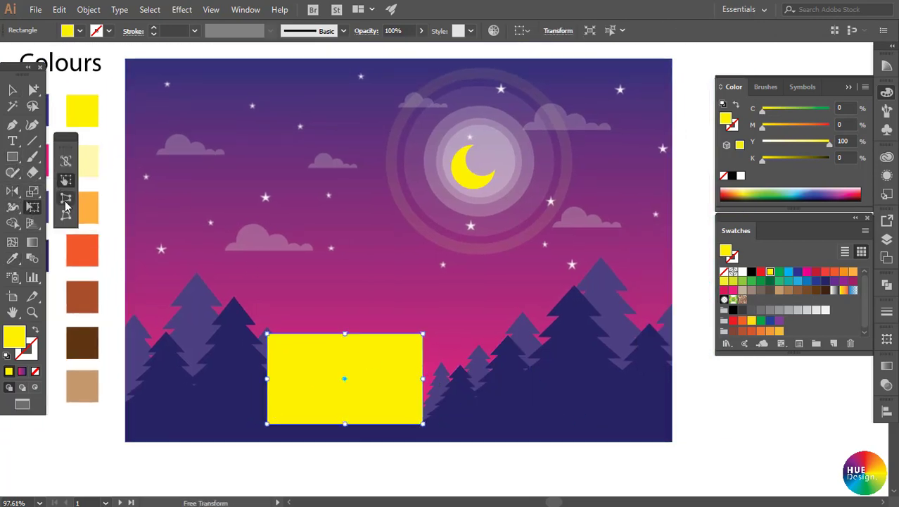
pyautogui.click(65, 200)
pyautogui.moveTo(422, 335); pyautogui.dragTo(377, 336)
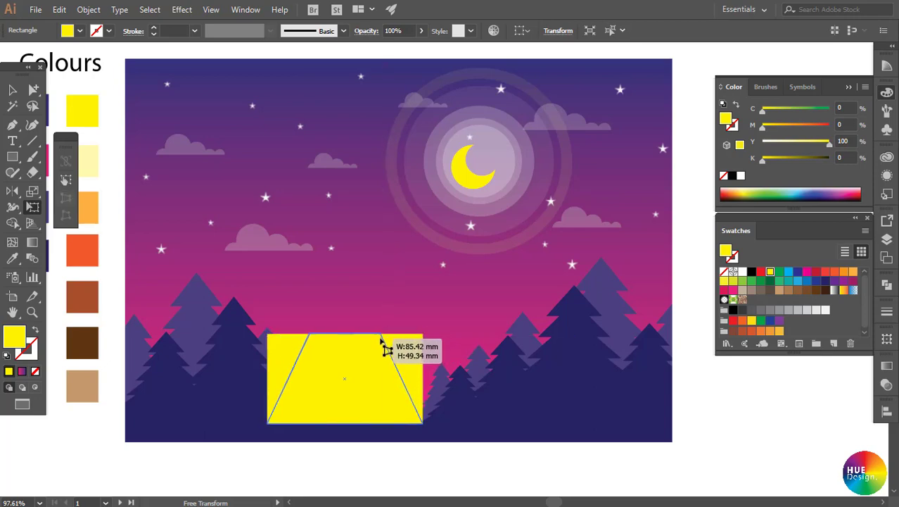
pyautogui.press('v')
pyautogui.moveTo(381, 338)
pyautogui.mouseDown()
pyautogui.moveTo(344, 345)
pyautogui.moveTo(344, 355)
pyautogui.mouseUp()
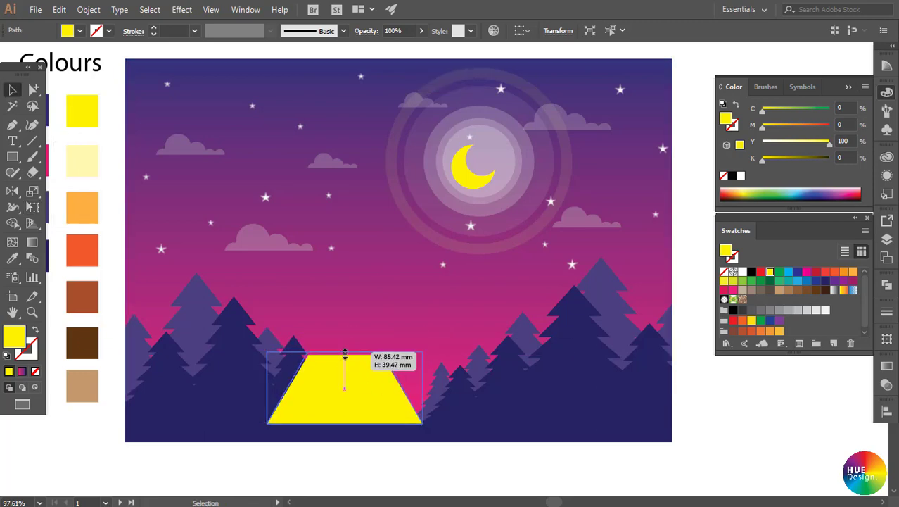
pyautogui.moveTo(267, 388); pyautogui.dragTo(256, 387)
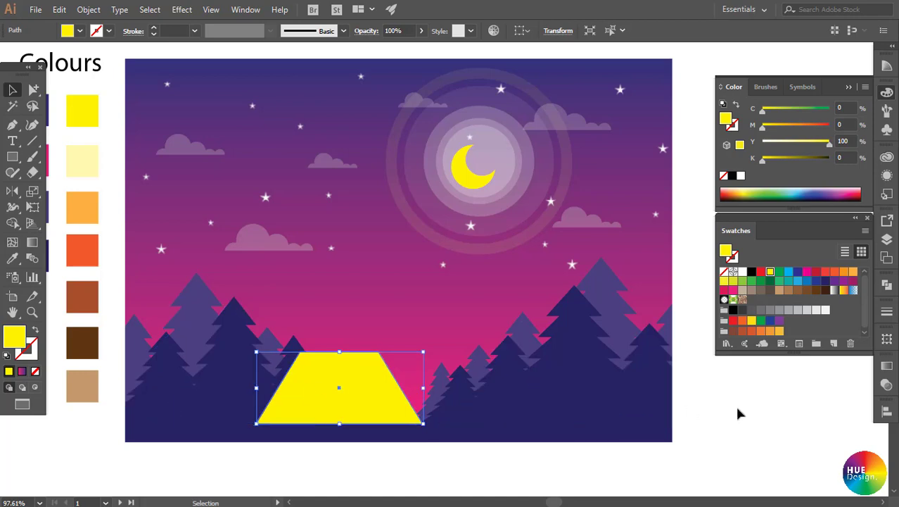
pyautogui.click(736, 412)
pyautogui.scroll(2, 422, 345)
pyautogui.scroll(1, 413, 354)
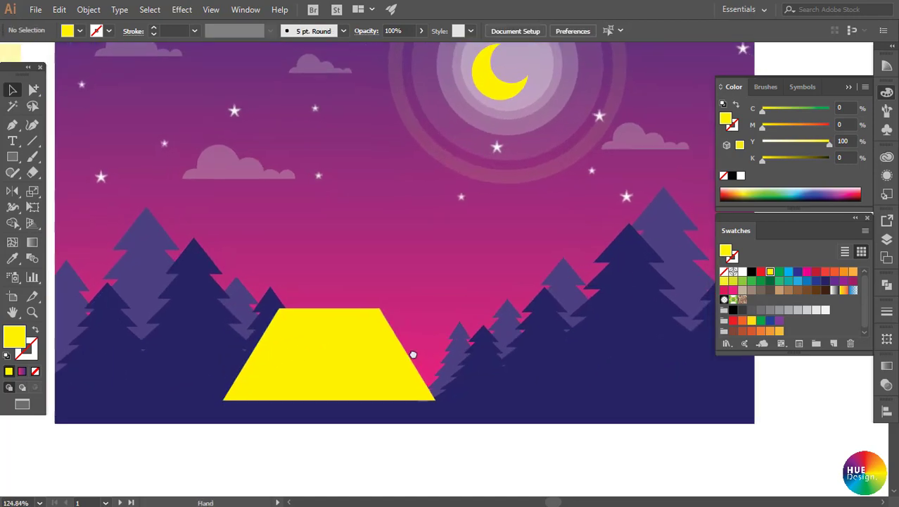
# - Draw a triangle with the Pen tool over the tent's right end
pyautogui.click(362, 350)
pyautogui.click(481, 443)
pyautogui.scroll(1, 226, 346)
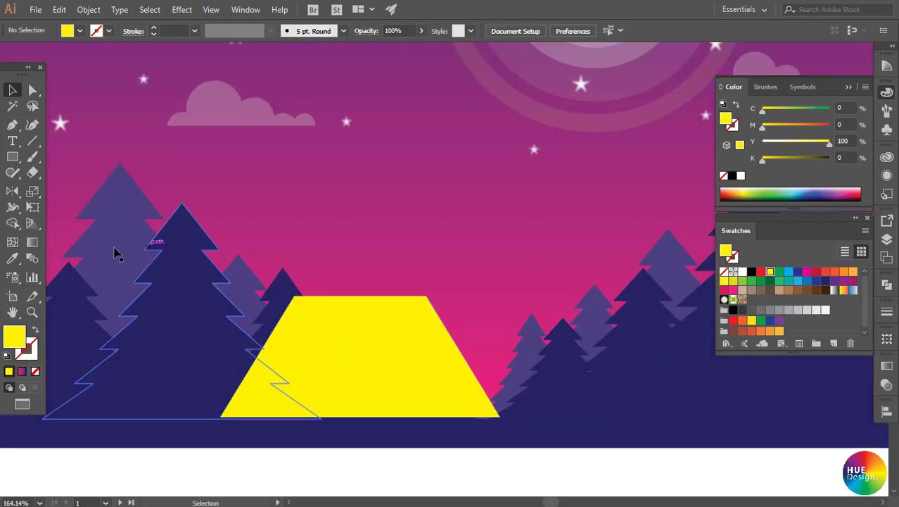
pyautogui.click(498, 415)
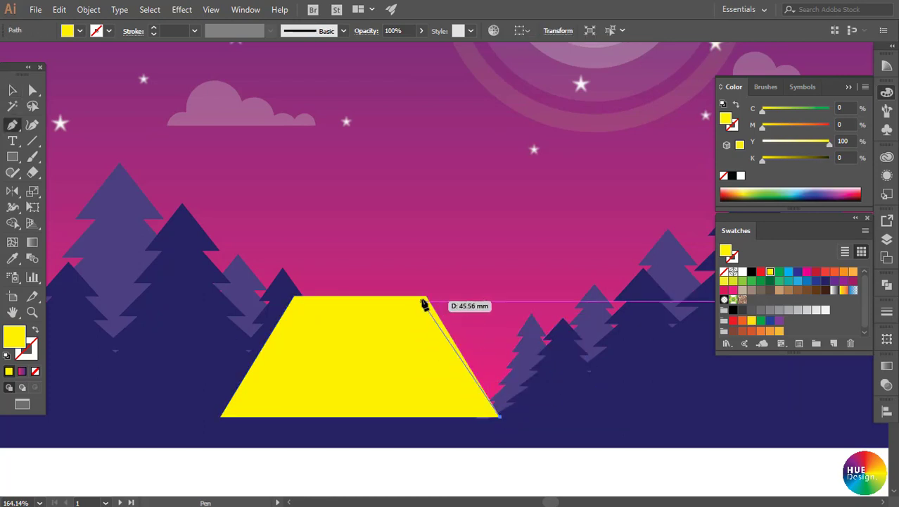
pyautogui.click(426, 298)
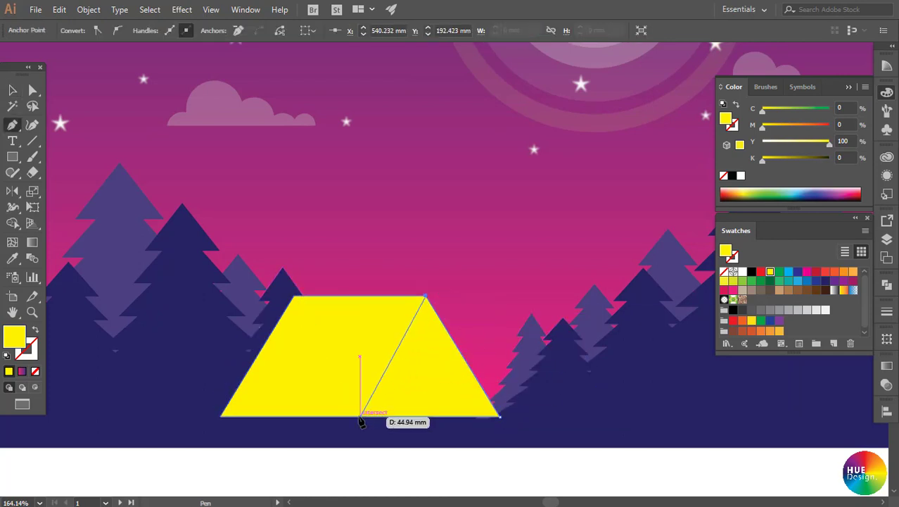
pyautogui.click(360, 416)
pyautogui.click(498, 416)
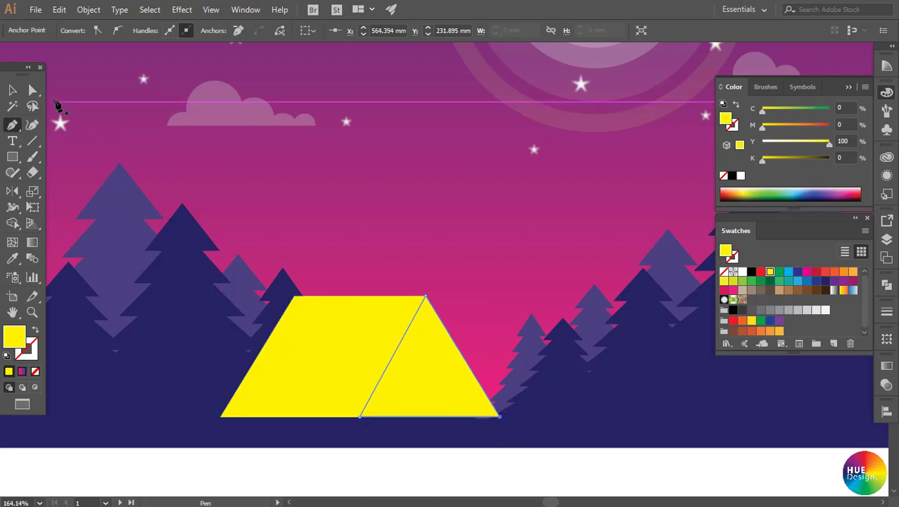
pyautogui.press('v')
pyautogui.hotkey('ctrl', '-')
pyautogui.moveTo(329, 159); pyautogui.dragTo(445, 335)
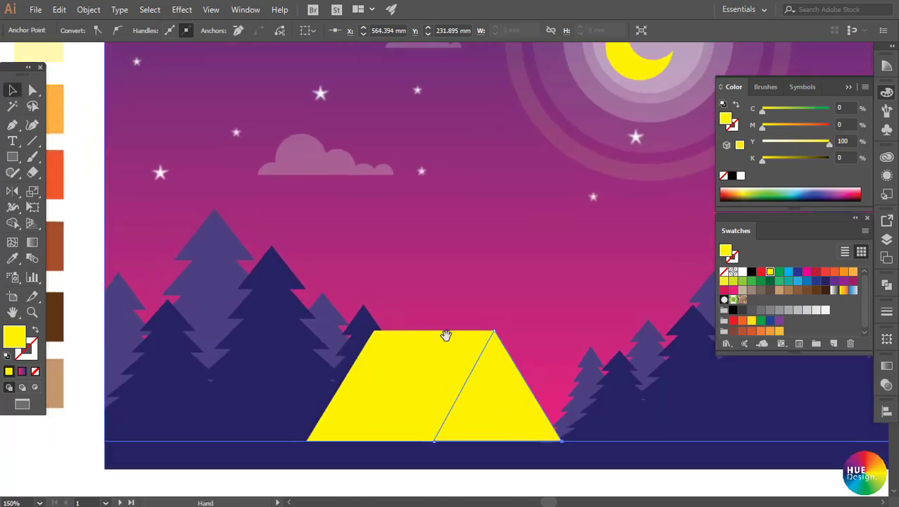
pyautogui.scroll(-2, 445, 335)
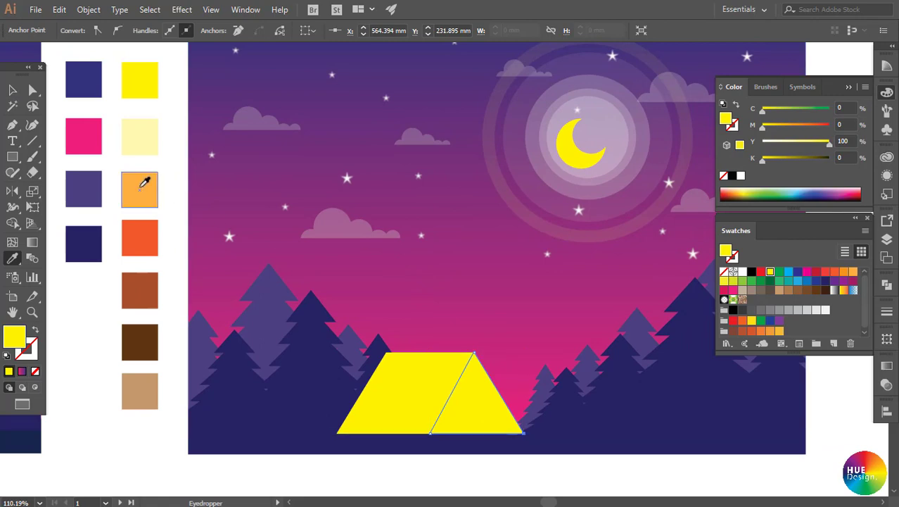
# - Fill the triangle light orange and add a narrower red-orange triangle inside it
pyautogui.click(139, 188)
pyautogui.click(12, 89)
pyautogui.click(510, 478)
pyautogui.click(475, 427)
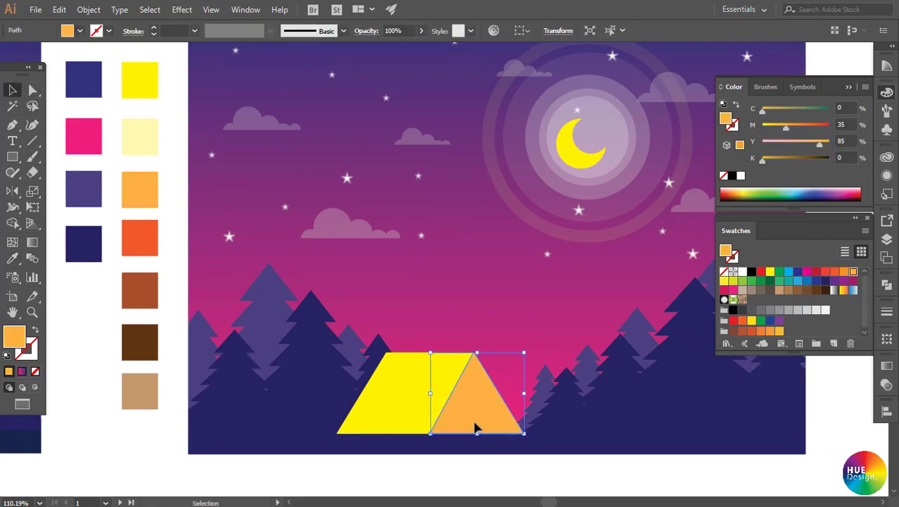
pyautogui.moveTo(524, 392); pyautogui.dragTo(502, 391)
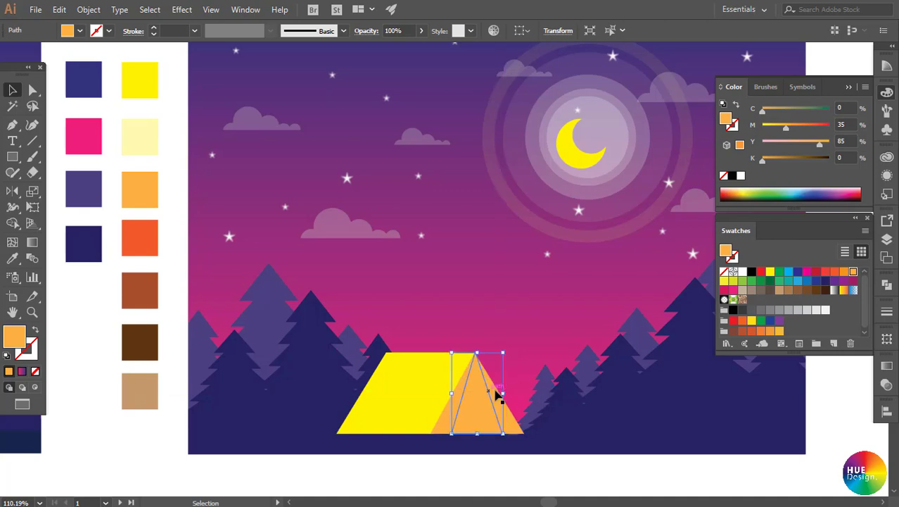
pyautogui.press('i')
pyautogui.click(141, 231)
pyautogui.click(11, 91)
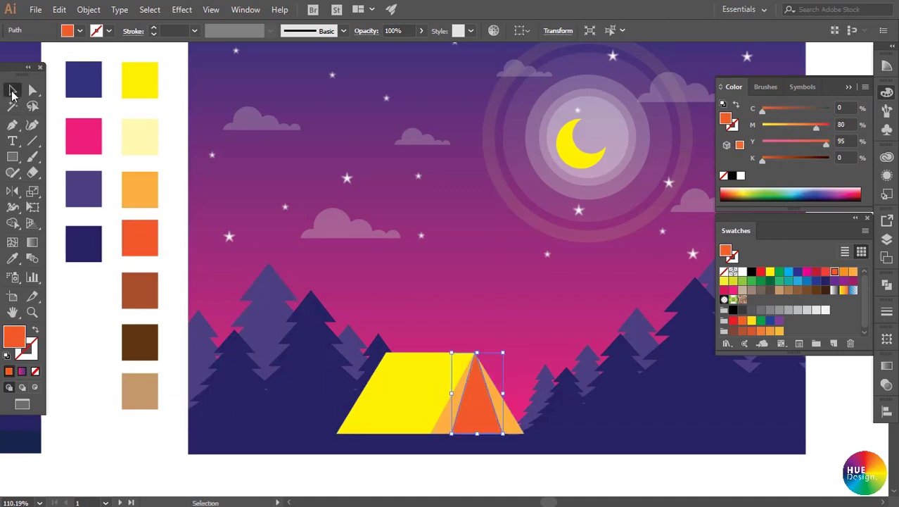
# - Add the narrowest brown triangle inside, then view the artboard at 100%
pyautogui.moveTo(505, 391); pyautogui.dragTo(490, 396)
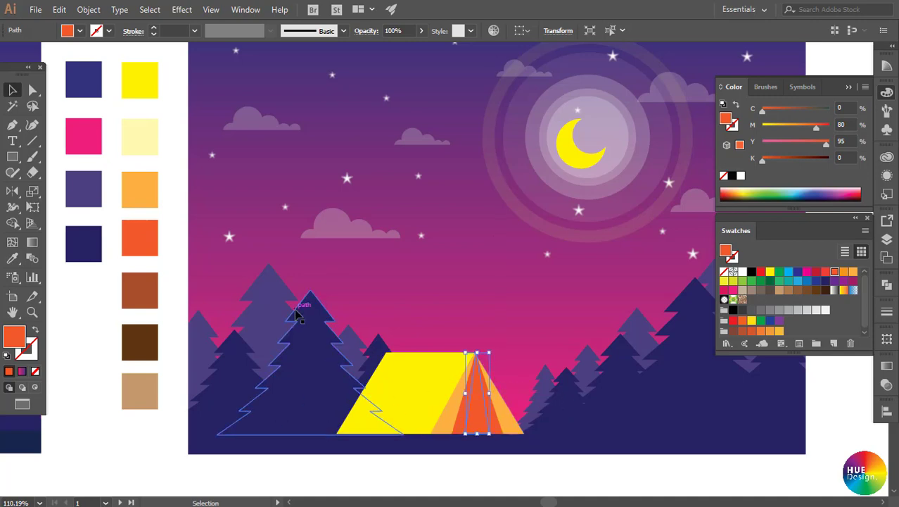
pyautogui.press('i')
pyautogui.click(141, 290)
pyautogui.press('v')
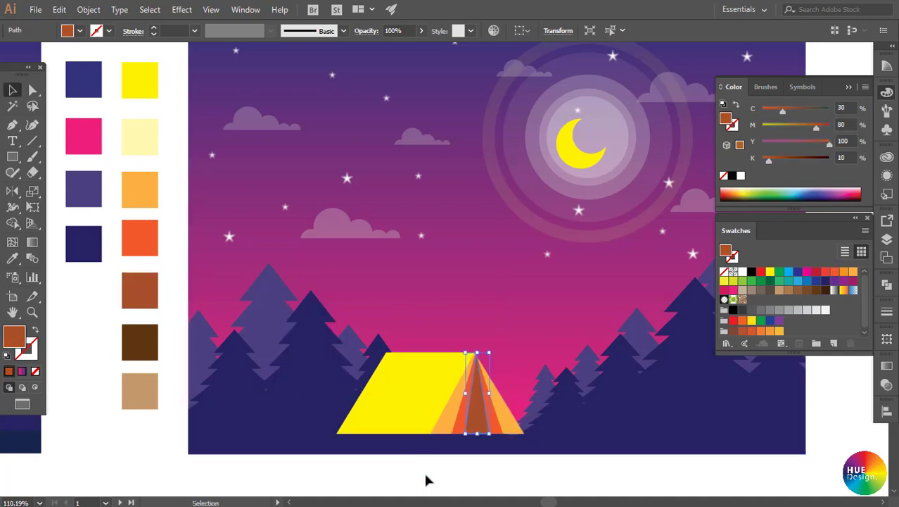
pyautogui.click(422, 470)
pyautogui.hotkey('ctrl', '1')
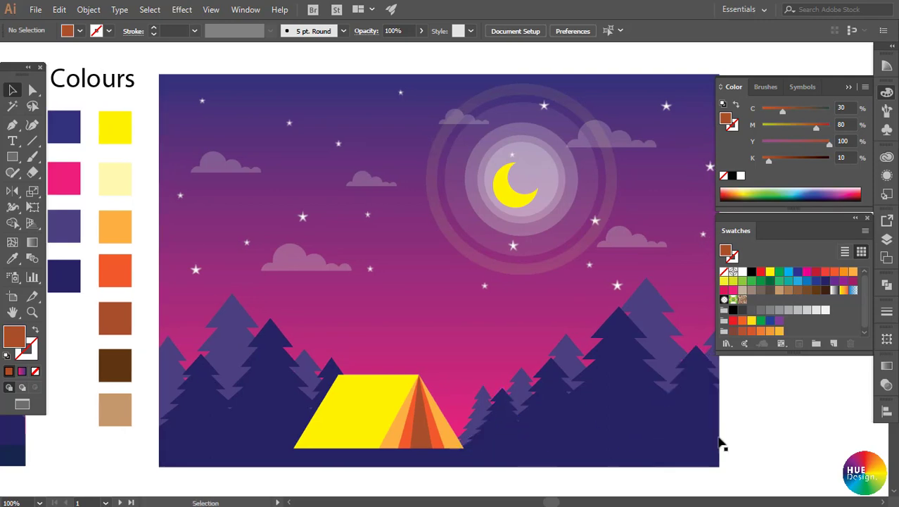
# - Draw a curved highlight shape on the tent's upper front and fill it pale yellow
pyautogui.press('p')
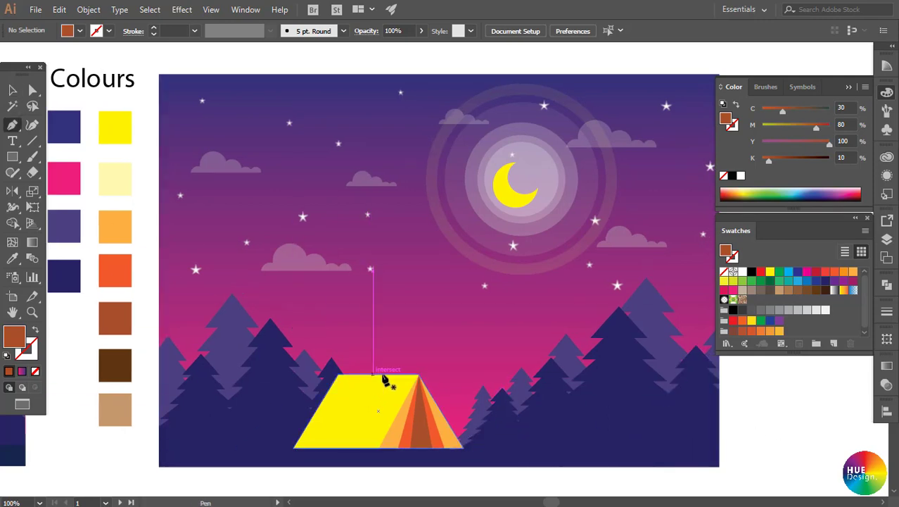
pyautogui.click(367, 376)
pyautogui.click(418, 376)
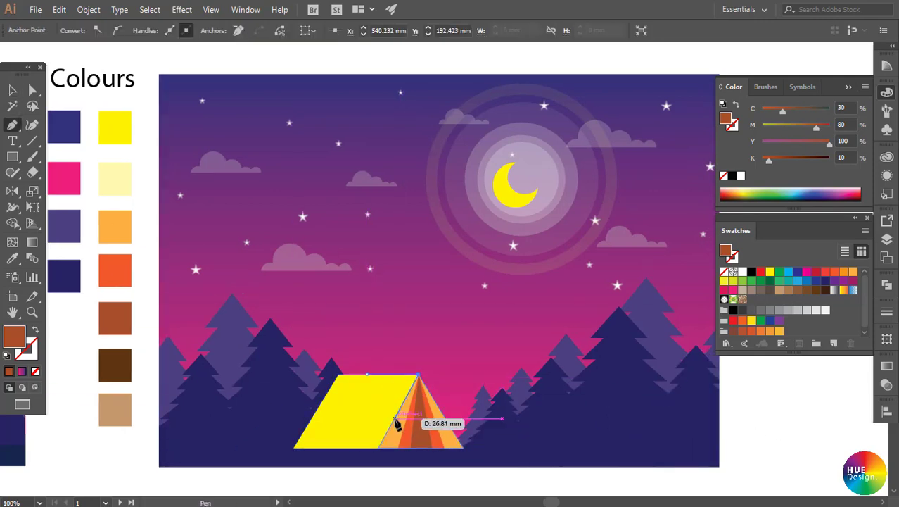
pyautogui.click(390, 426)
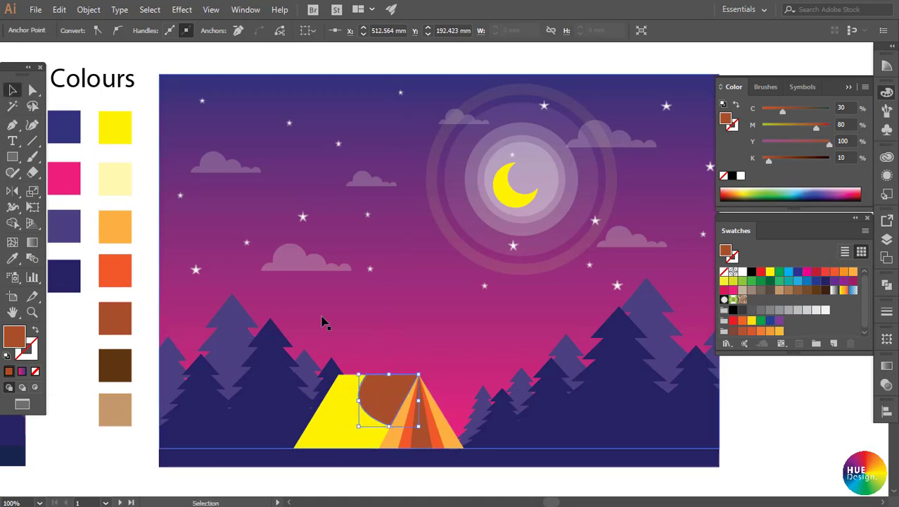
pyautogui.press('i')
pyautogui.click(118, 176)
pyautogui.press('v')
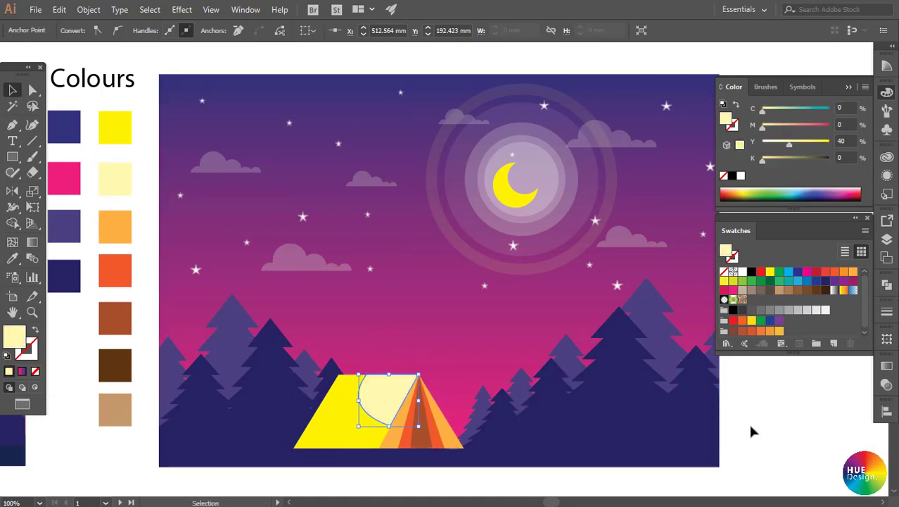
pyautogui.click(751, 429)
# - Select the yellow tent body together with the pale highlight, then deselect
pyautogui.scroll(-1, 587, 403)
pyautogui.hscroll(-1, 753, 405)
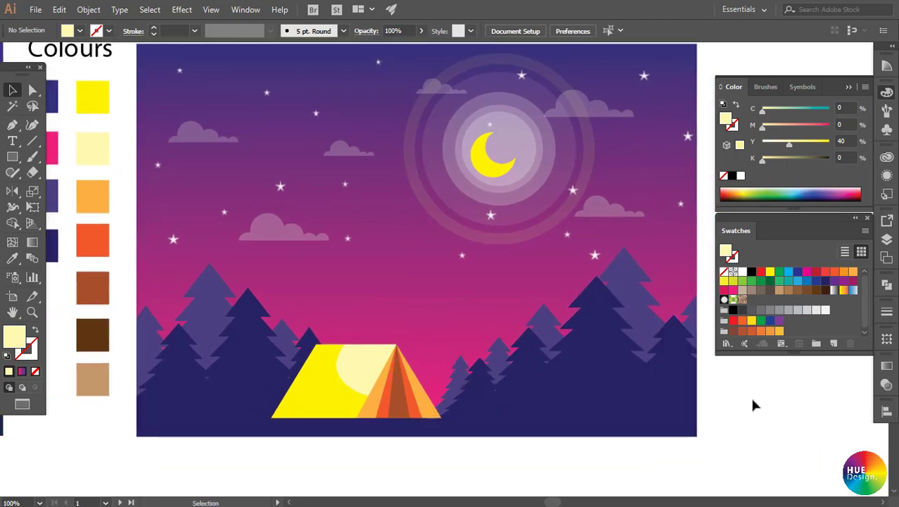
pyautogui.click(355, 375)
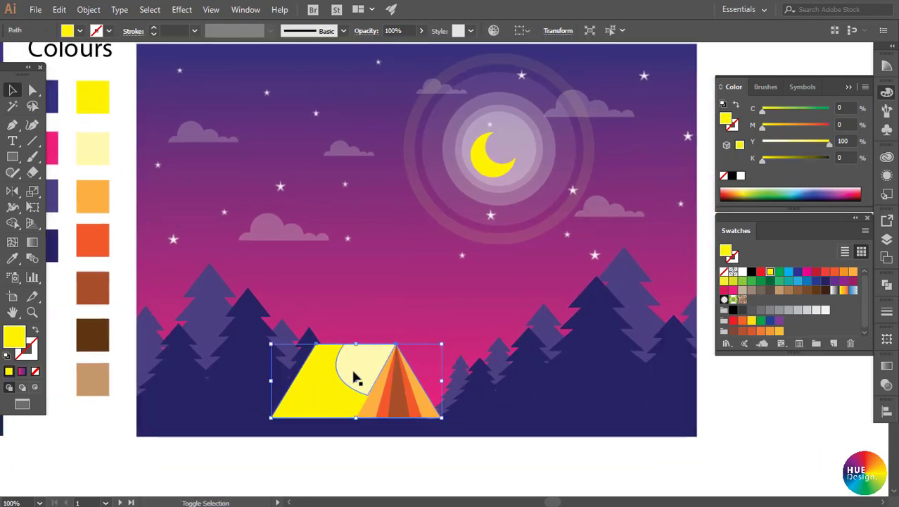
pyautogui.keyDown('shift'); pyautogui.click(370, 389); pyautogui.keyUp('shift')
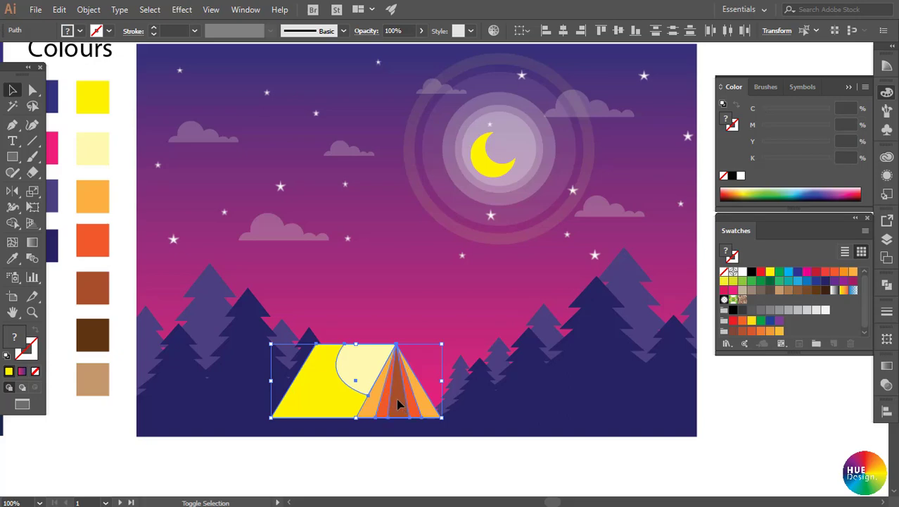
pyautogui.click(633, 450)
# - Draw a thin log rectangle beside the tent
pyautogui.moveTo(435, 386); pyautogui.dragTo(452, 408)
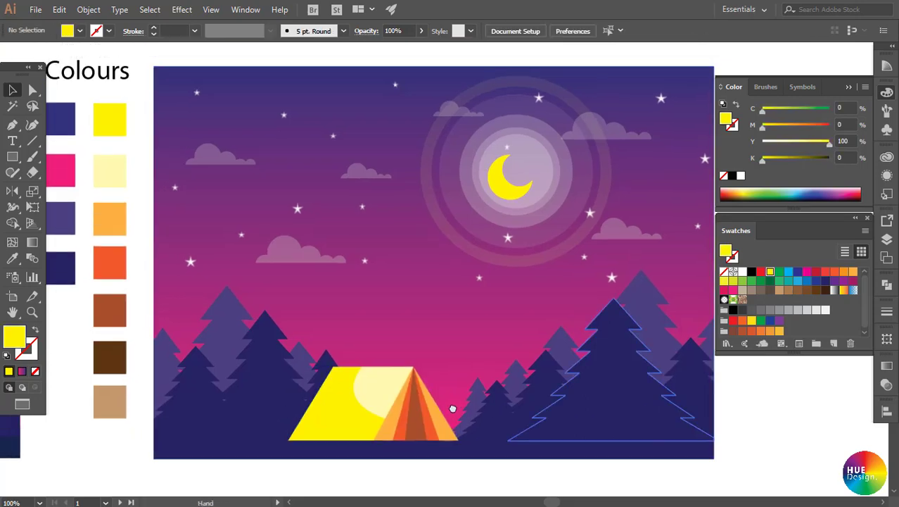
pyautogui.scroll(-2, 522, 401)
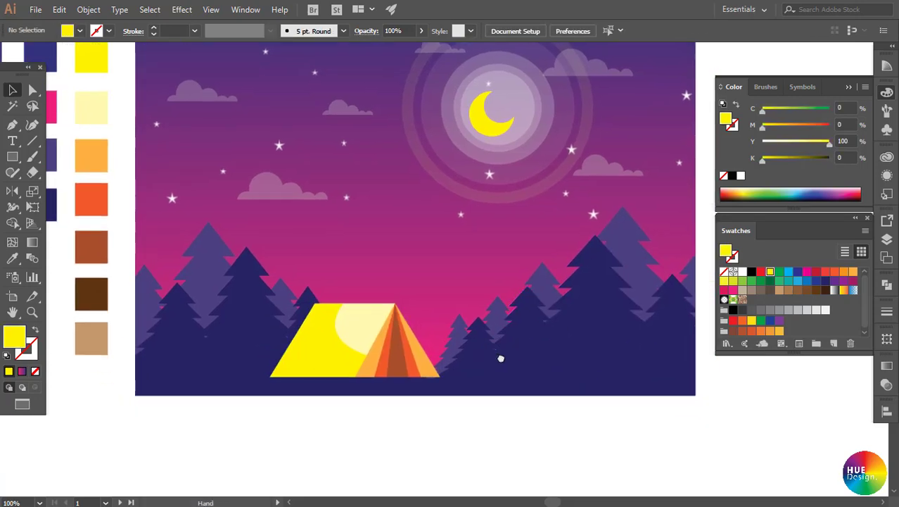
pyautogui.scroll(2, 500, 357)
pyautogui.scroll(2, 542, 335)
pyautogui.scroll(-1, 570, 347)
pyautogui.scroll(3, 505, 340)
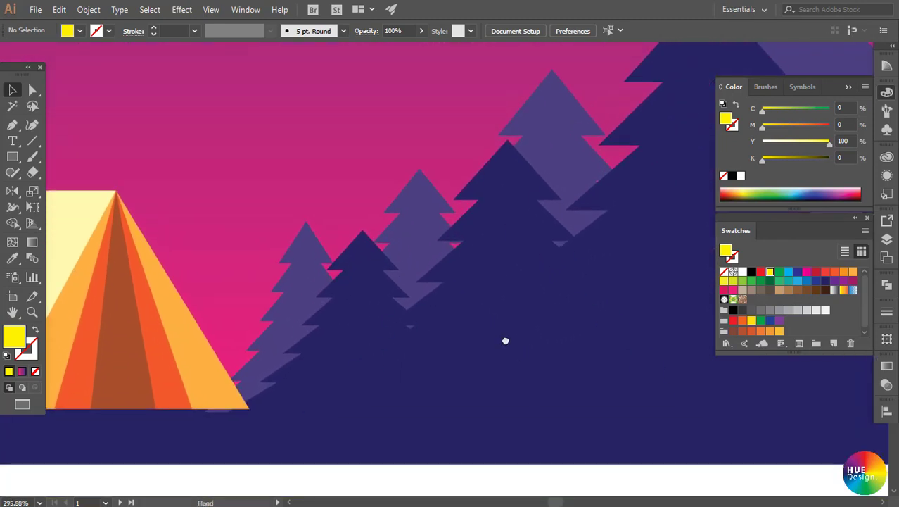
pyautogui.moveTo(11, 161); pyautogui.dragTo(56, 189)
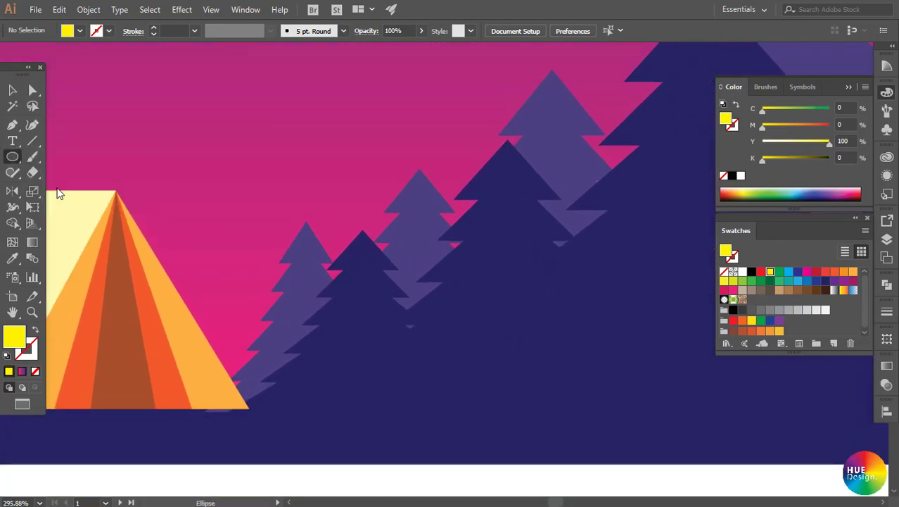
pyautogui.moveTo(12, 157); pyautogui.dragTo(70, 154)
pyautogui.moveTo(394, 386); pyautogui.dragTo(508, 399)
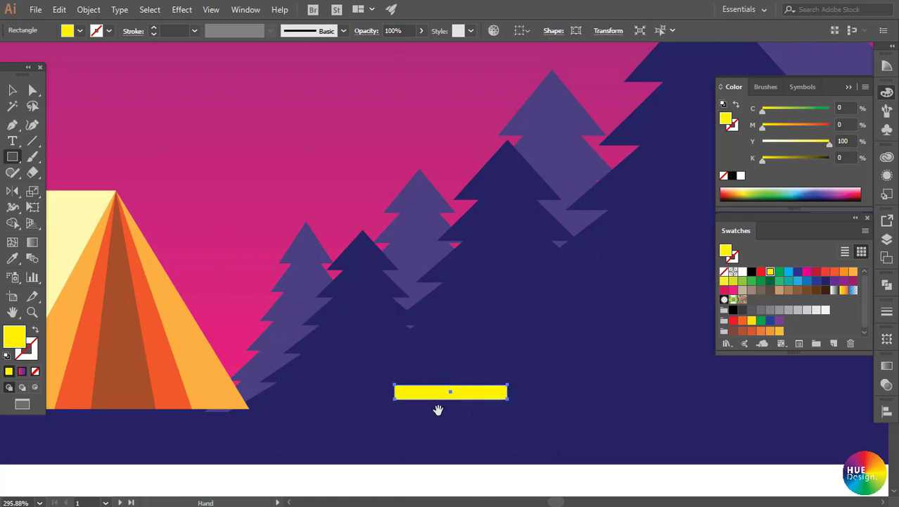
# - Fill the log rectangle dark brown (C40 M70 Y100 K50) with the Eyedropper
pyautogui.scroll(-3, 438, 409)
pyautogui.hscroll(-3, 395, 311)
pyautogui.scroll(-4, 482, 421)
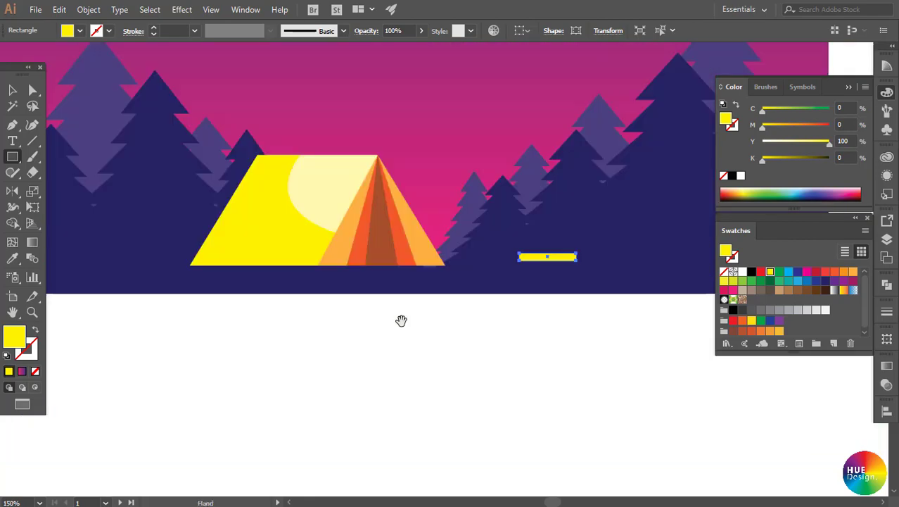
pyautogui.scroll(5, 401, 321)
pyautogui.scroll(-1, 456, 281)
pyautogui.scroll(1, 261, 293)
pyautogui.press('i')
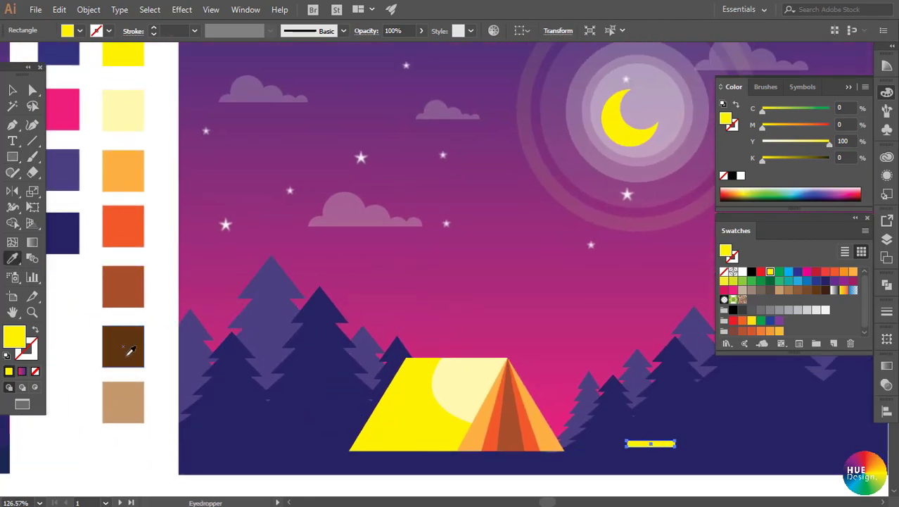
pyautogui.click(130, 350)
pyautogui.press('v')
# - Nudge the brown log and the tent group slightly lower
pyautogui.scroll(4, 648, 468)
pyautogui.scroll(3, 676, 470)
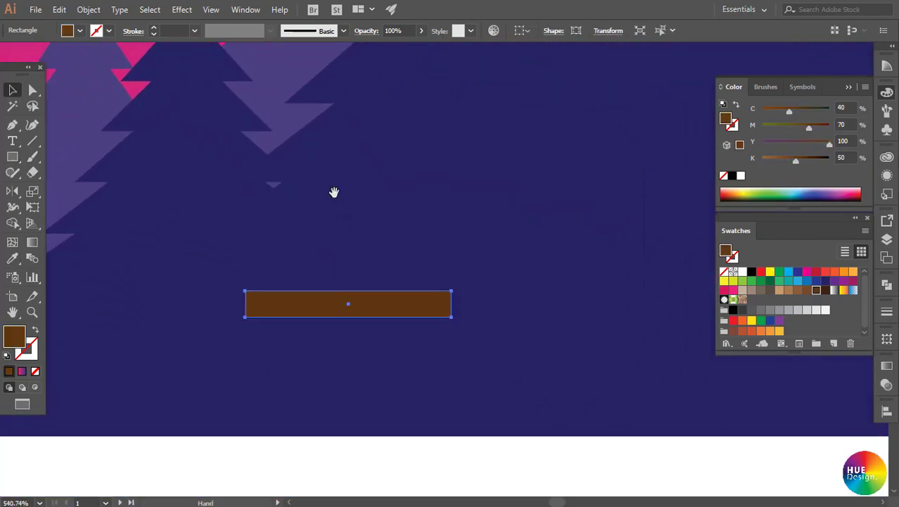
pyautogui.moveTo(334, 192); pyautogui.dragTo(505, 226)
pyautogui.scroll(-2, 488, 346)
pyautogui.moveTo(490, 367); pyautogui.dragTo(492, 379)
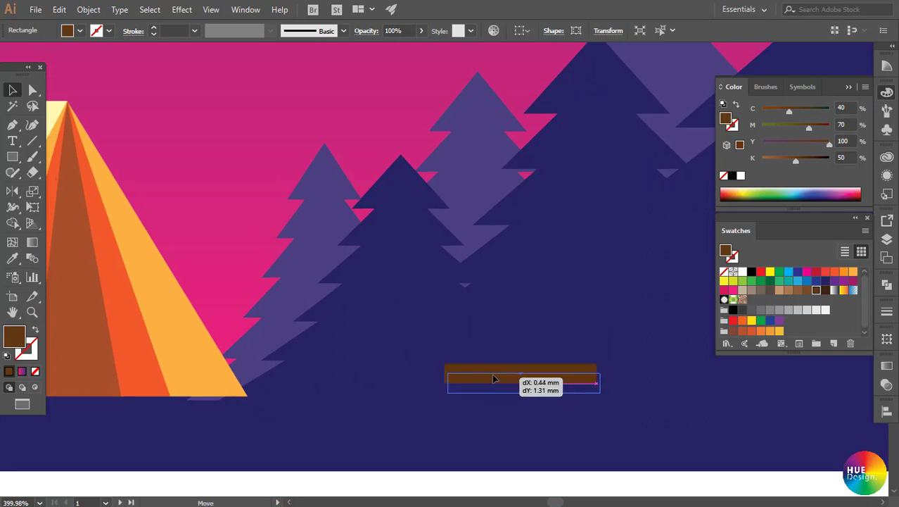
pyautogui.click(73, 355)
pyautogui.moveTo(159, 343); pyautogui.dragTo(159, 347)
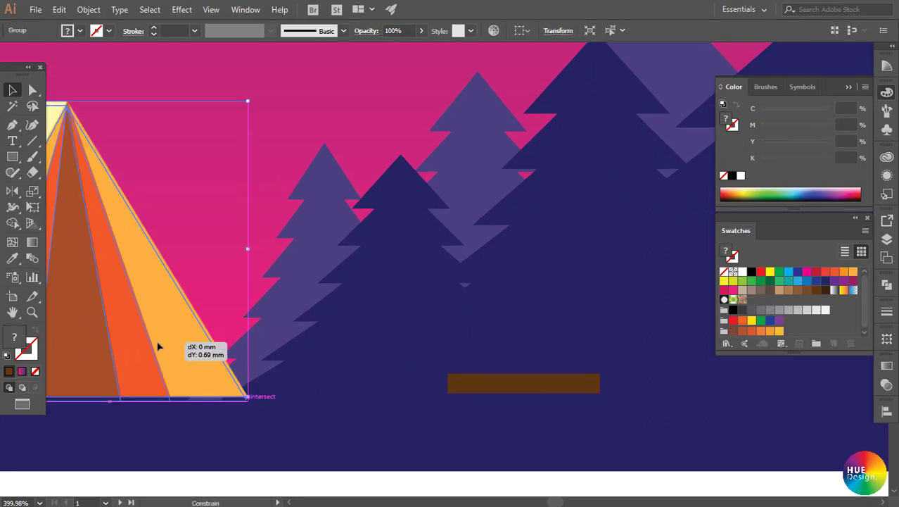
pyautogui.click(550, 389)
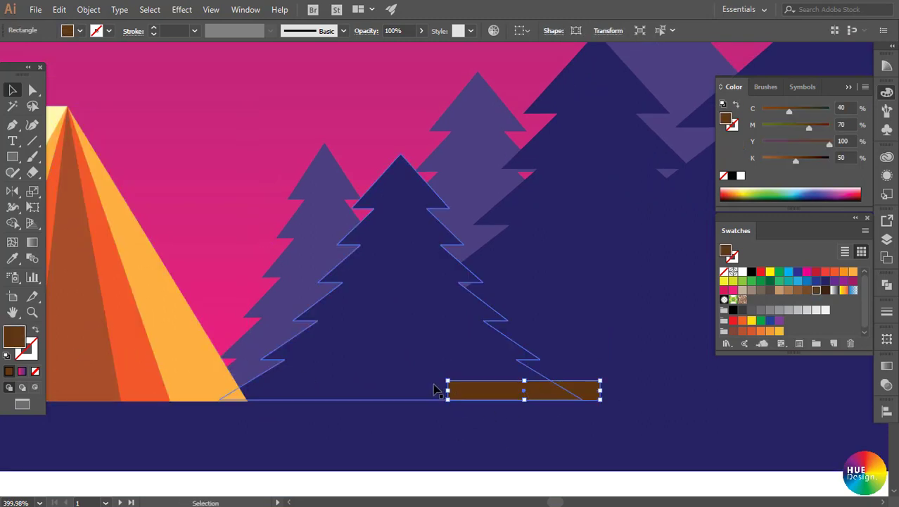
# - Lock the tree and ground group with Object > Lock > Selection
pyautogui.hotkey('ctrl', 'shift', 'a')
pyautogui.click(438, 448)
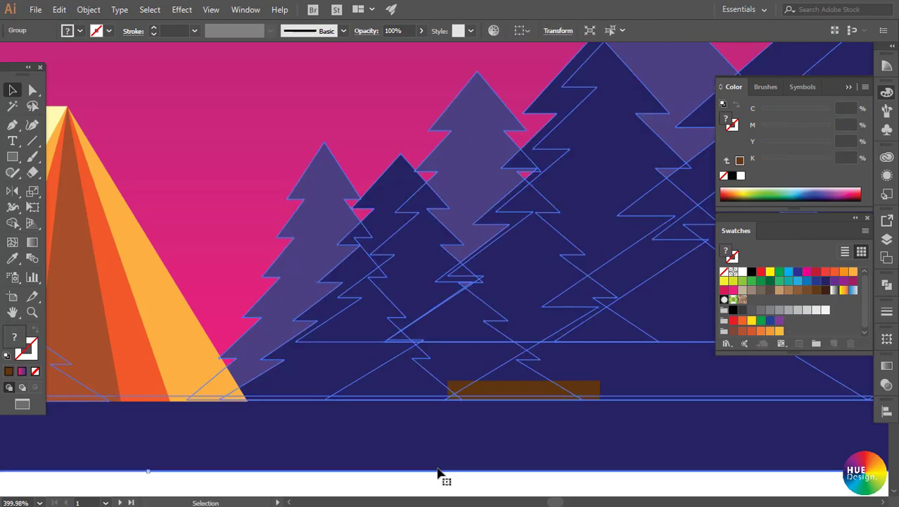
pyautogui.click(438, 473)
pyautogui.click(88, 9)
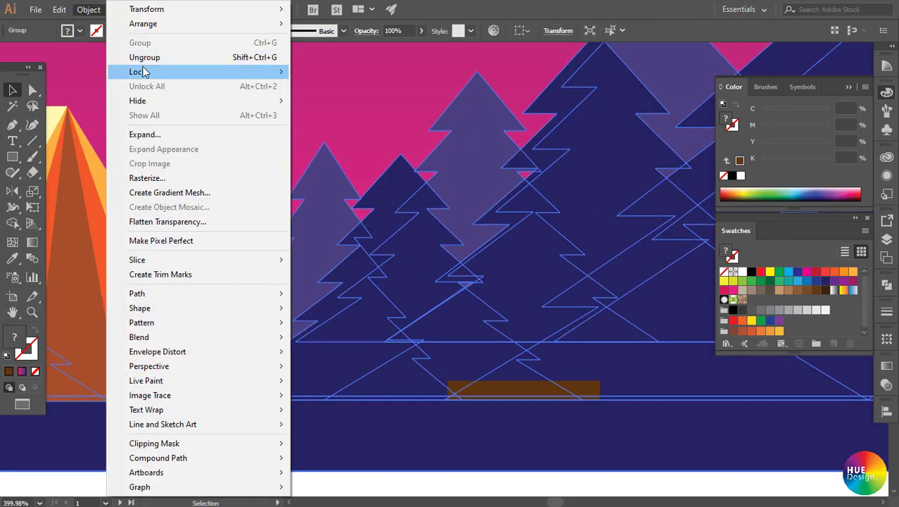
pyautogui.click(317, 73)
# - Move the brown bar down onto the ground line
pyautogui.moveTo(452, 386); pyautogui.dragTo(474, 395)
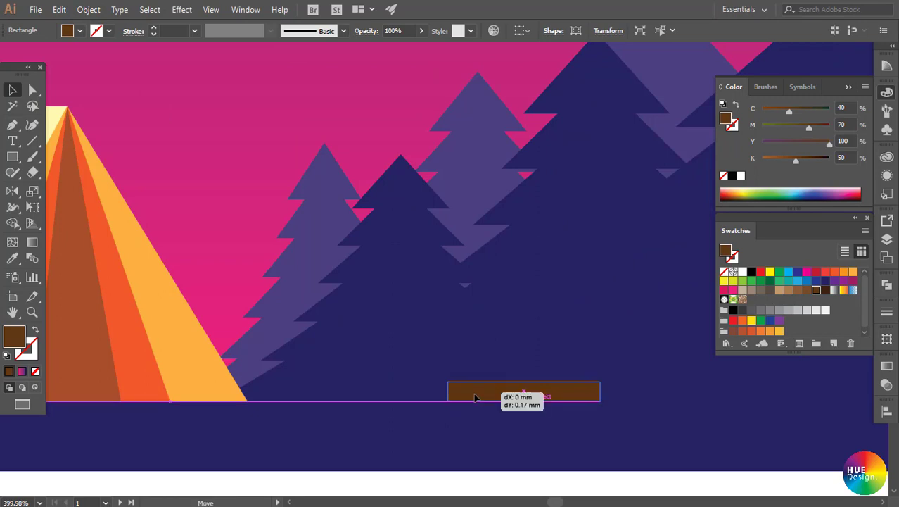
pyautogui.click(342, 386)
pyautogui.click(12, 157)
# - Draw a circle the bar's height over the brown bar's left end
pyautogui.click(64, 187)
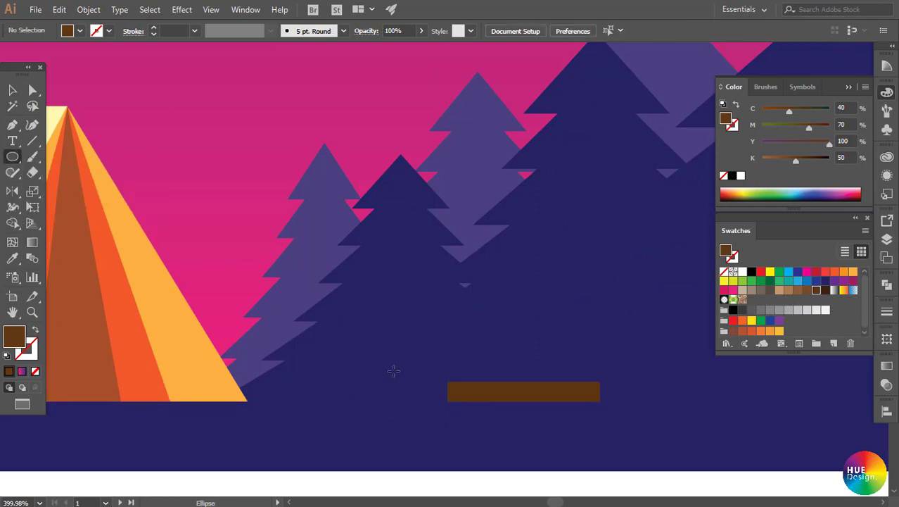
pyautogui.moveTo(430, 401); pyautogui.dragTo(467, 383)
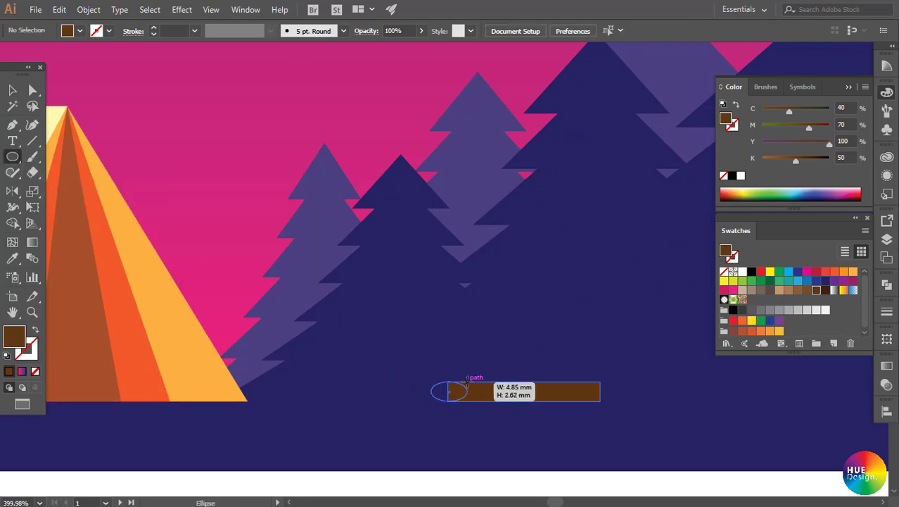
pyautogui.moveTo(467, 383); pyautogui.dragTo(469, 361)
pyautogui.press('v')
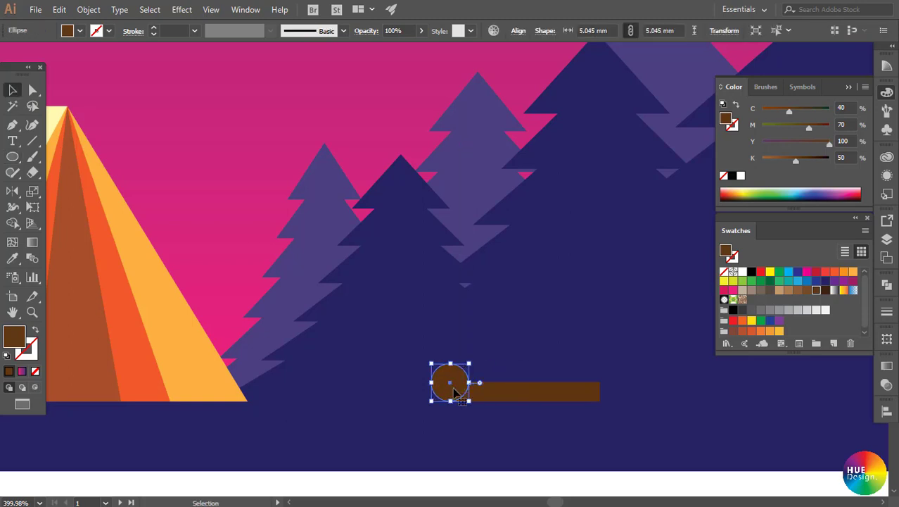
pyautogui.moveTo(456, 391); pyautogui.dragTo(455, 410)
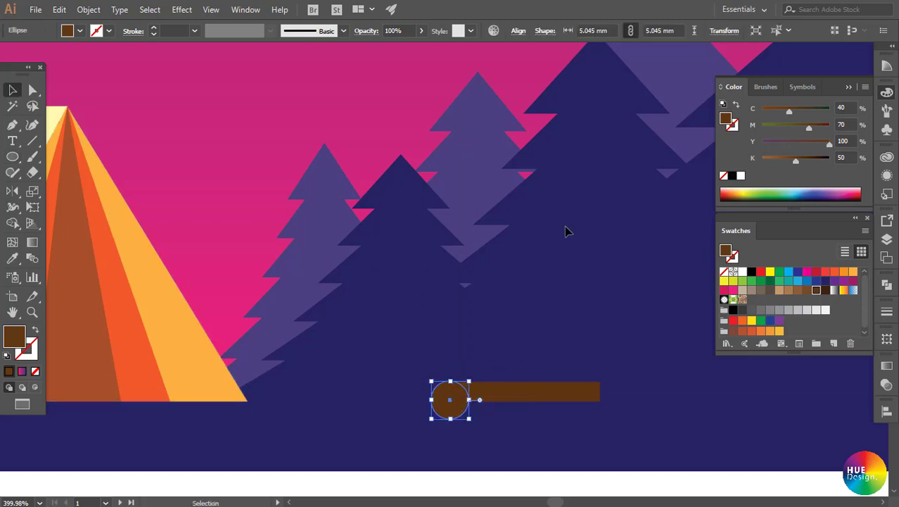
pyautogui.scroll(-3, 466, 409)
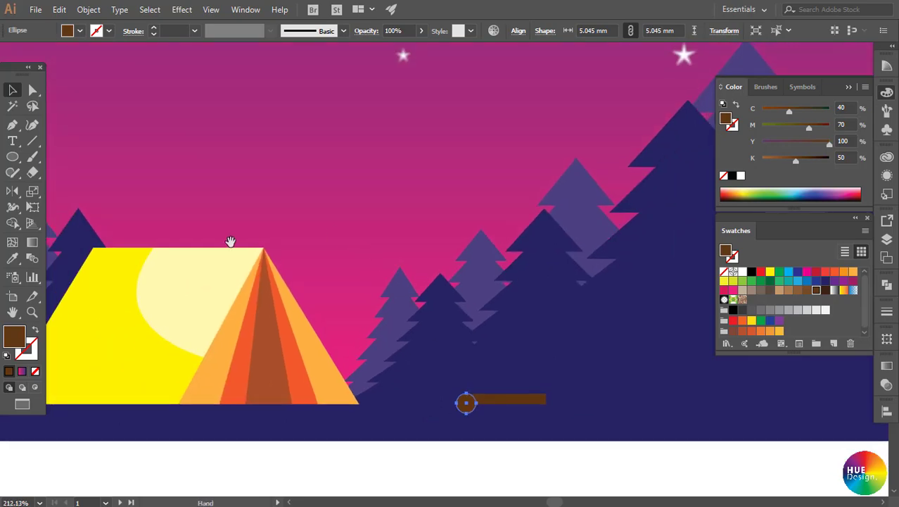
pyautogui.scroll(5, 121, 211)
pyautogui.hscroll(-5, 121, 211)
pyautogui.hscroll(-4, 235, 309)
# - Fill the circle tan (C25 M40 Y65 K0) with the Eyedropper
pyautogui.press('i')
pyautogui.scroll(-5, 206, 406)
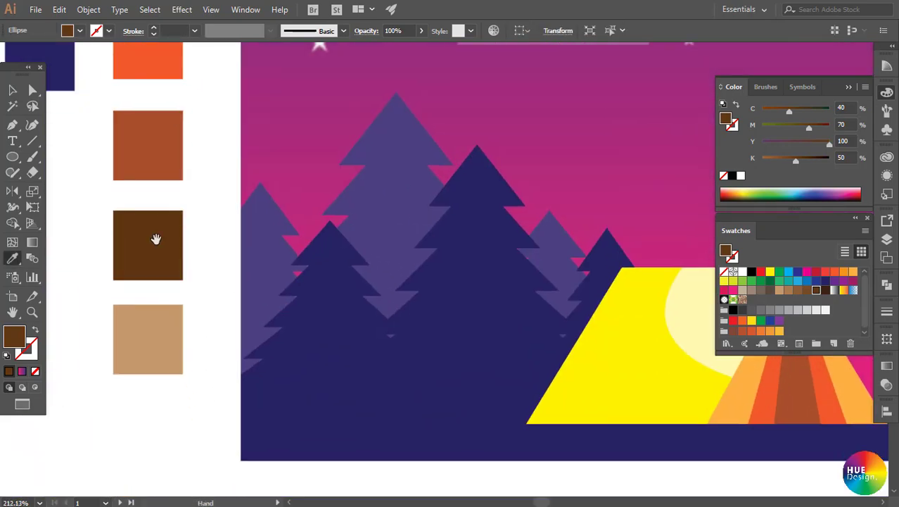
pyautogui.click(165, 332)
pyautogui.hscroll(5, 398, 346)
pyautogui.scroll(5, 327, 335)
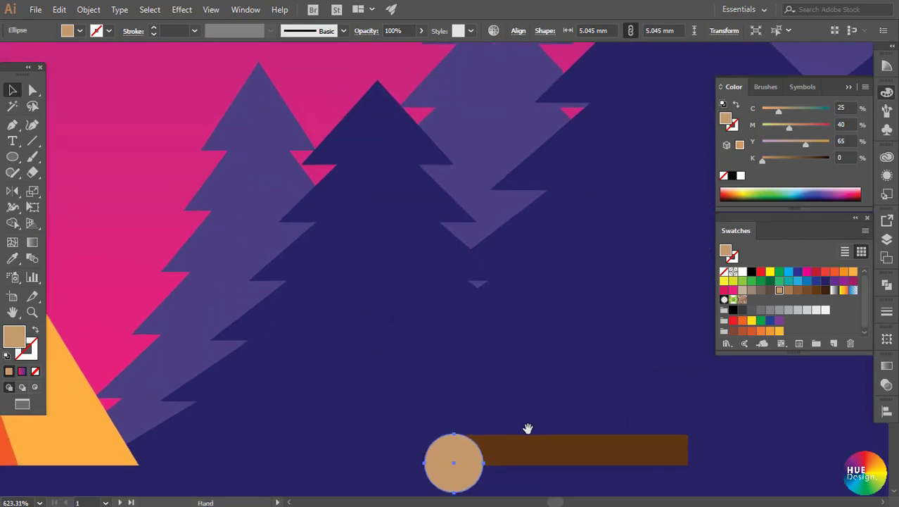
pyautogui.scroll(-3, 245, 339)
pyautogui.hscroll(5, 245, 339)
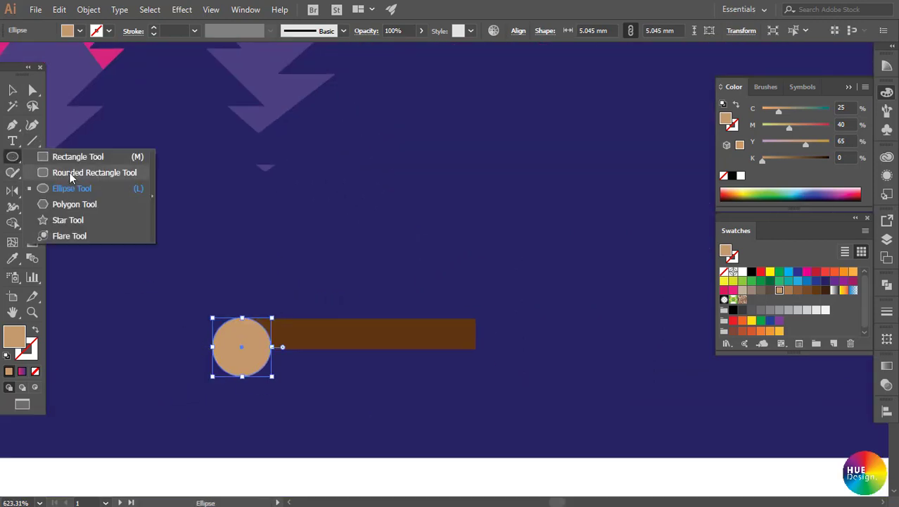
# - Cut away the circle's lower half with a rectangle using Pathfinder Minus Front
pyautogui.moveTo(12, 158); pyautogui.dragTo(67, 152)
pyautogui.moveTo(202, 348); pyautogui.dragTo(283, 392)
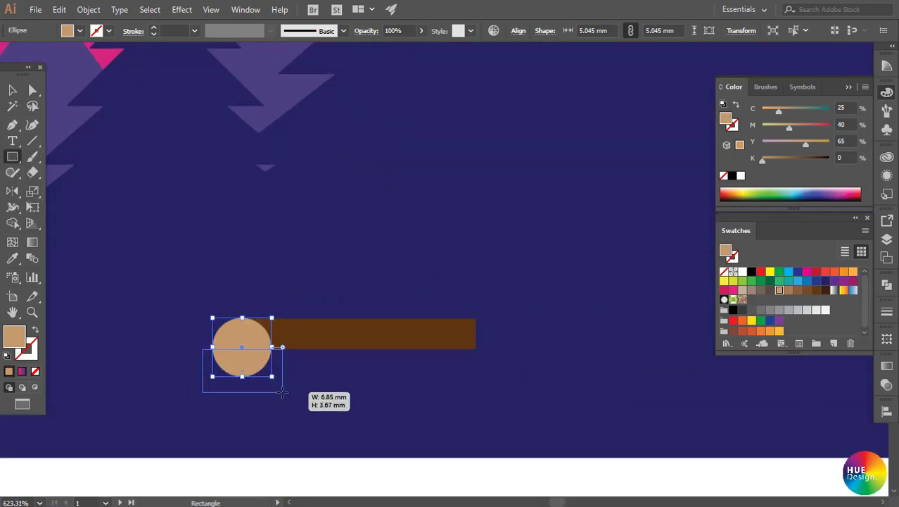
pyautogui.press('v')
pyautogui.keyDown('shift'); pyautogui.click(234, 334); pyautogui.keyUp('shift')
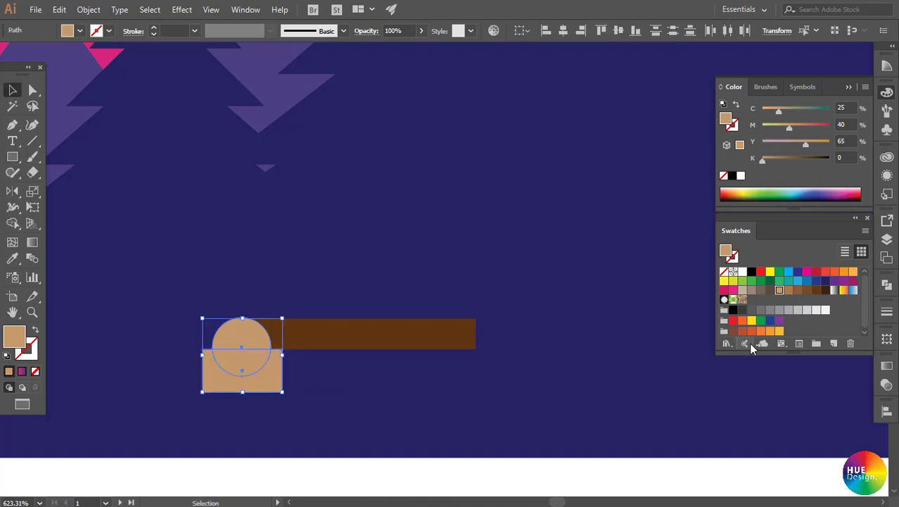
pyautogui.click(887, 285)
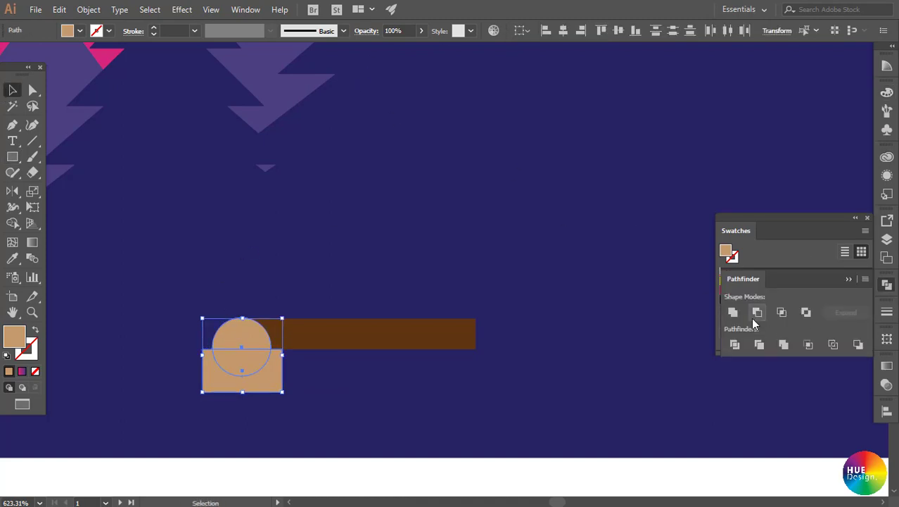
pyautogui.click(758, 312)
pyautogui.click(418, 477)
pyautogui.click(247, 329)
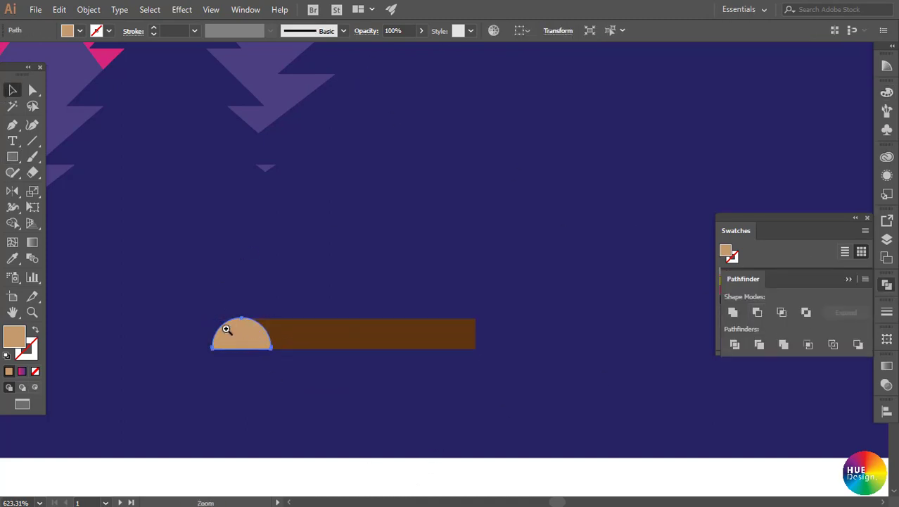
pyautogui.scroll(5, 226, 328)
pyautogui.scroll(-1, 483, 391)
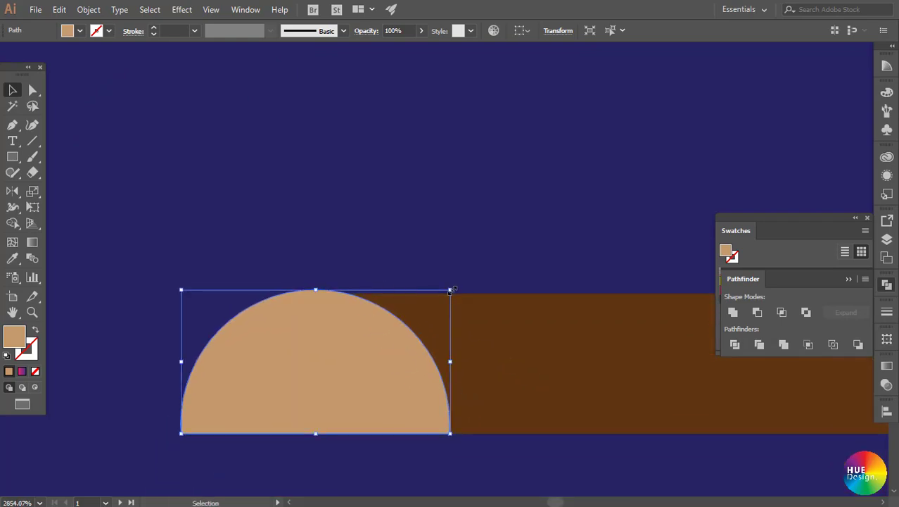
# - Group the tan semicircle and brown bar into one log
pyautogui.scroll(-3, 504, 374)
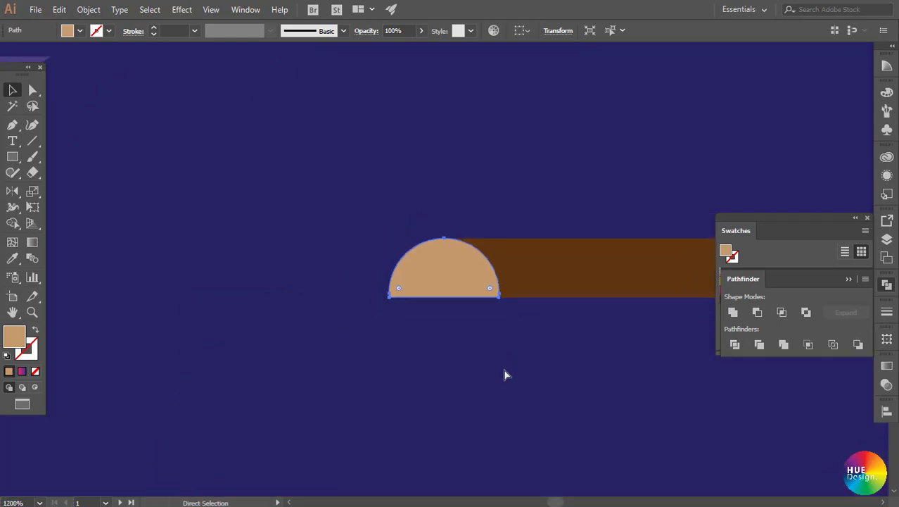
pyautogui.scroll(-2, 504, 374)
pyautogui.hscroll(3, 485, 322)
pyautogui.hscroll(1, 351, 296)
pyautogui.click(215, 259)
pyautogui.keyDown('shift'); pyautogui.click(308, 271); pyautogui.keyUp('shift')
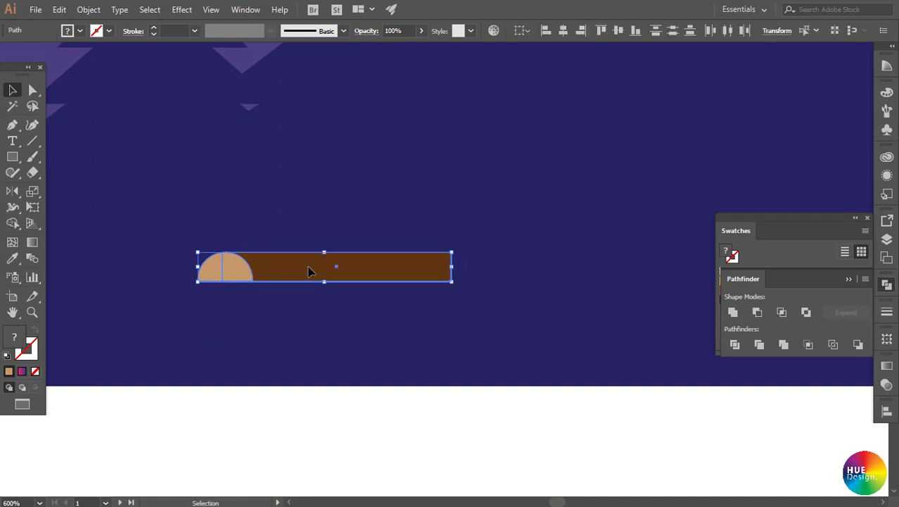
pyautogui.hotkey('ctrl', 'g')
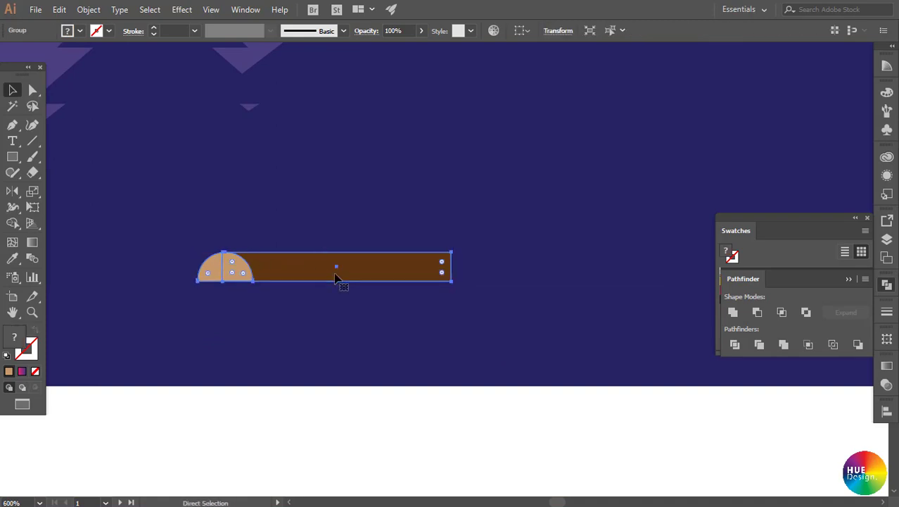
# - Alt-drag a log copy below-right, shorten its bar and lighten it to K35
pyautogui.moveTo(336, 278); pyautogui.dragTo(405, 288)
pyautogui.doubleClick(486, 281)
pyautogui.click(478, 282)
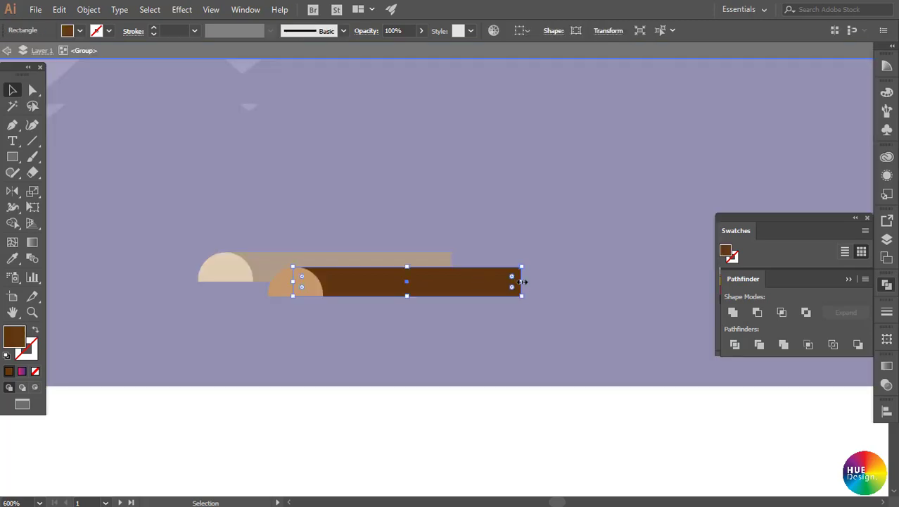
pyautogui.moveTo(521, 281); pyautogui.dragTo(451, 280)
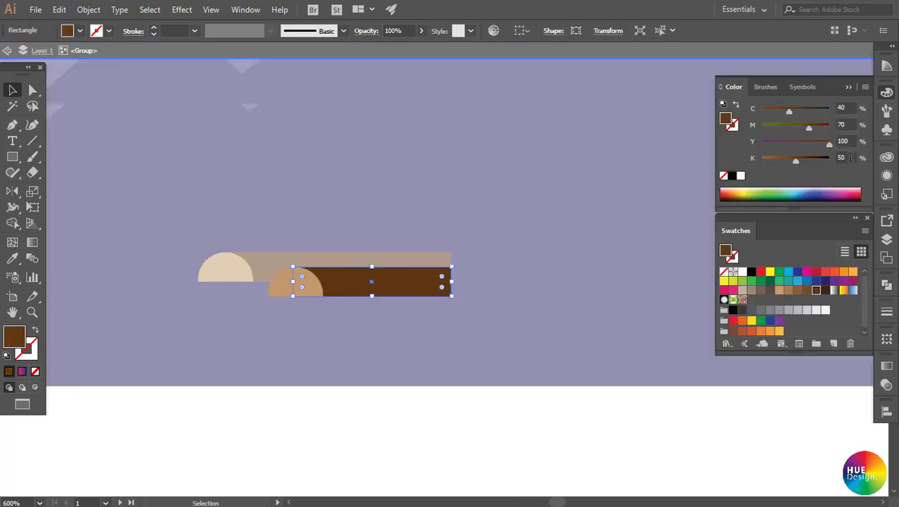
pyautogui.write('35')
pyautogui.press('Return')
pyautogui.doubleClick(531, 378)
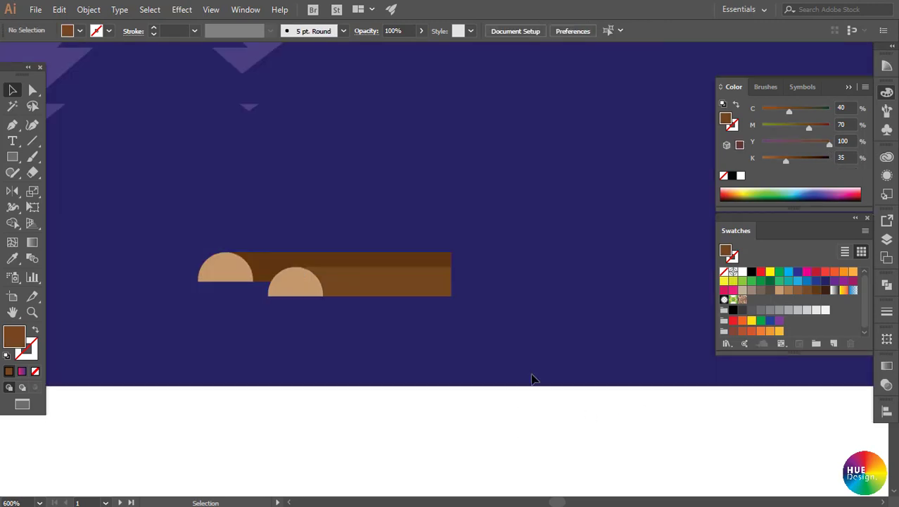
pyautogui.click(372, 292)
# - Reflect a copy of both logs across the vertical axis and place it on their right
pyautogui.scroll(-2, 556, 273)
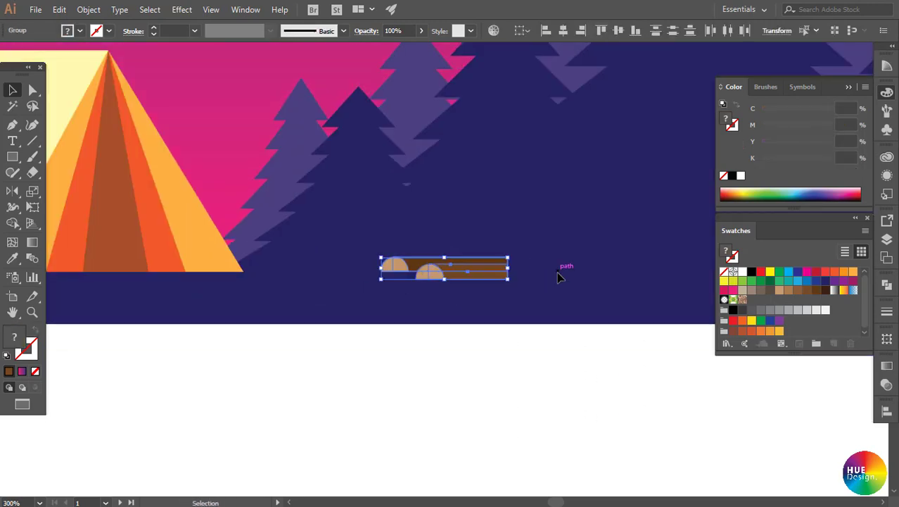
pyautogui.doubleClick(13, 190)
pyautogui.click(686, 323)
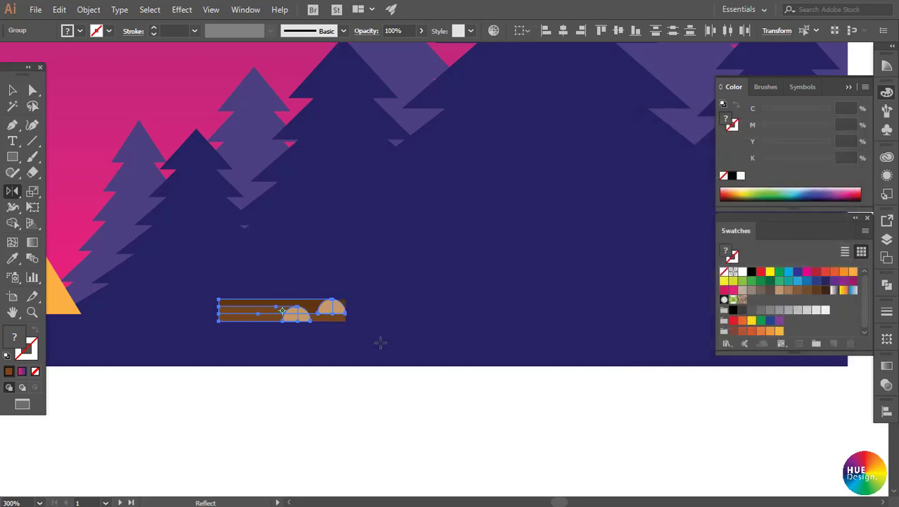
pyautogui.press('v')
pyautogui.moveTo(293, 316); pyautogui.dragTo(419, 320)
pyautogui.click(445, 416)
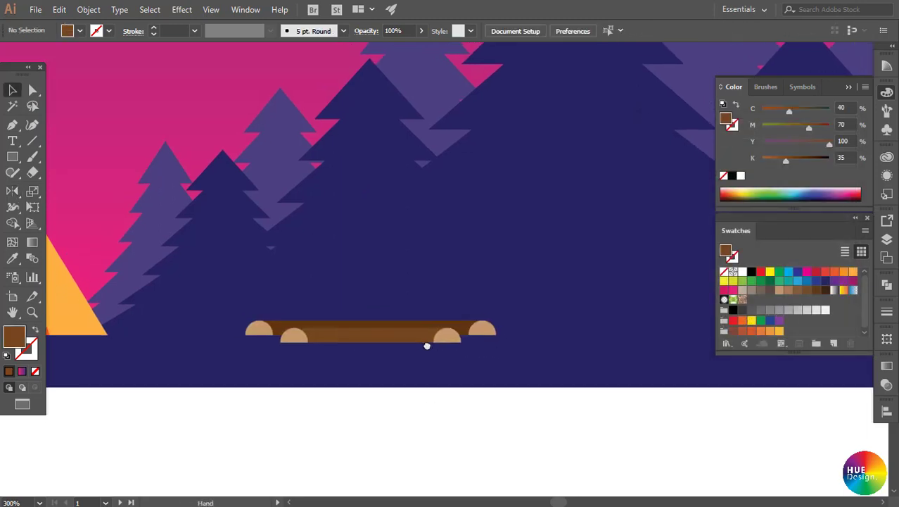
pyautogui.scroll(3, 426, 345)
pyautogui.moveTo(428, 360); pyautogui.dragTo(497, 403)
pyautogui.scroll(-1, 456, 332)
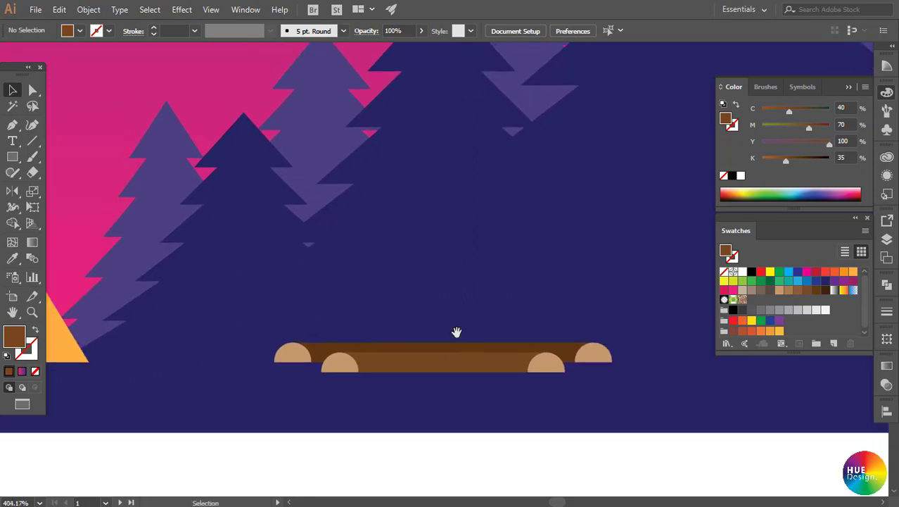
# - With the Pen tool, place the flame's first point above the logs and drag a curved second point
pyautogui.click(10, 127)
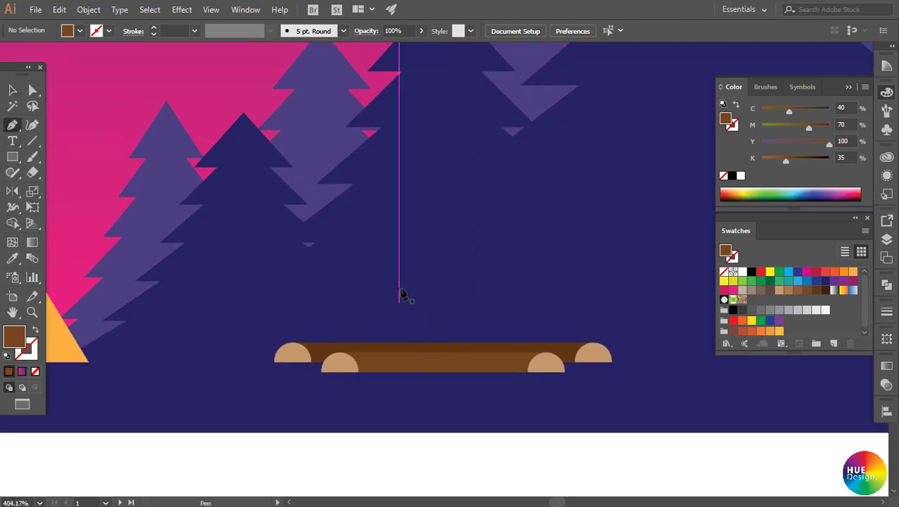
pyautogui.click(396, 260)
pyautogui.moveTo(399, 280); pyautogui.dragTo(399, 288)
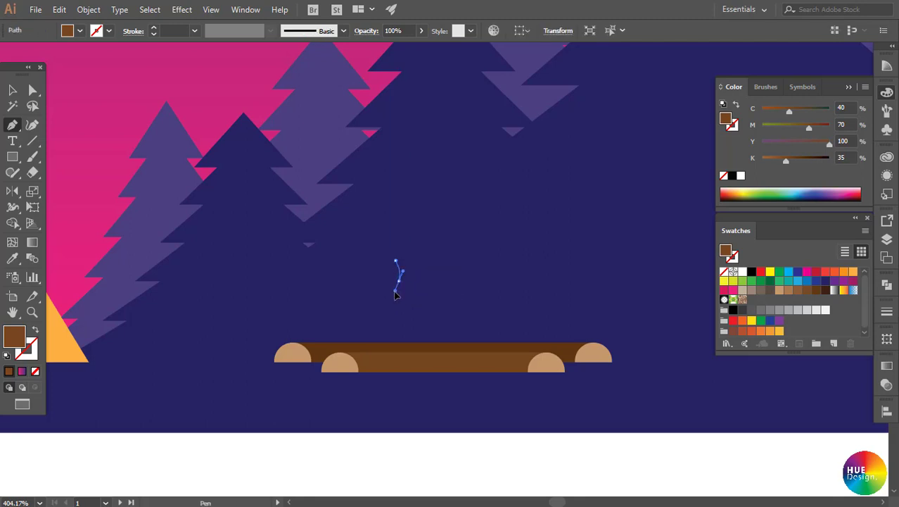
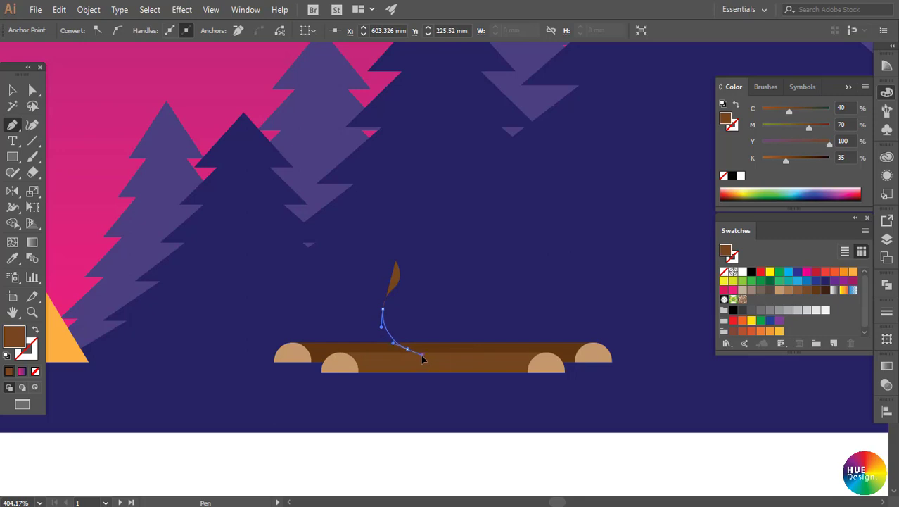
# - Draw the flame path over the logs with three curling tongues and a sharp top
pyautogui.moveTo(422, 359); pyautogui.dragTo(461, 345)
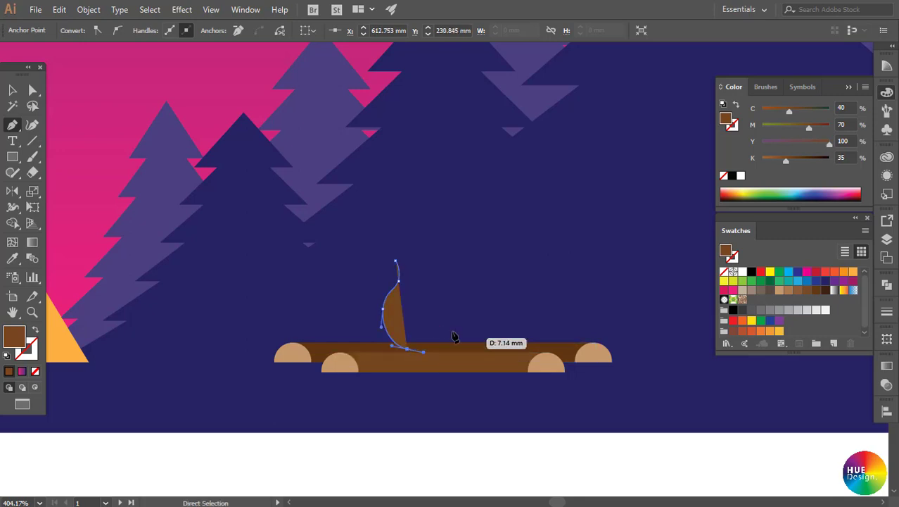
pyautogui.scroll(3, 478, 345)
pyautogui.moveTo(461, 359); pyautogui.dragTo(508, 330)
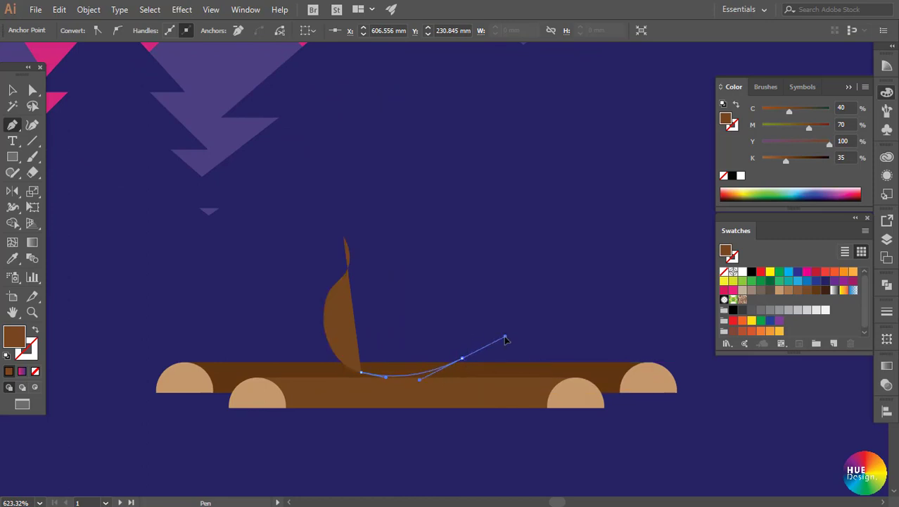
pyautogui.moveTo(465, 261); pyautogui.dragTo(456, 240)
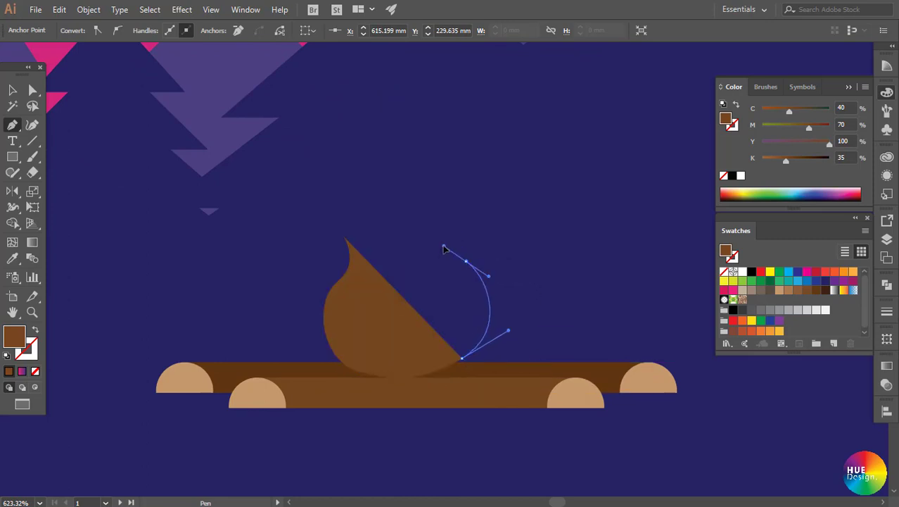
pyautogui.moveTo(488, 183)
pyautogui.mouseDown()
pyautogui.moveTo(460, 241)
pyautogui.moveTo(503, 198)
pyautogui.mouseUp()
pyautogui.click(466, 221)
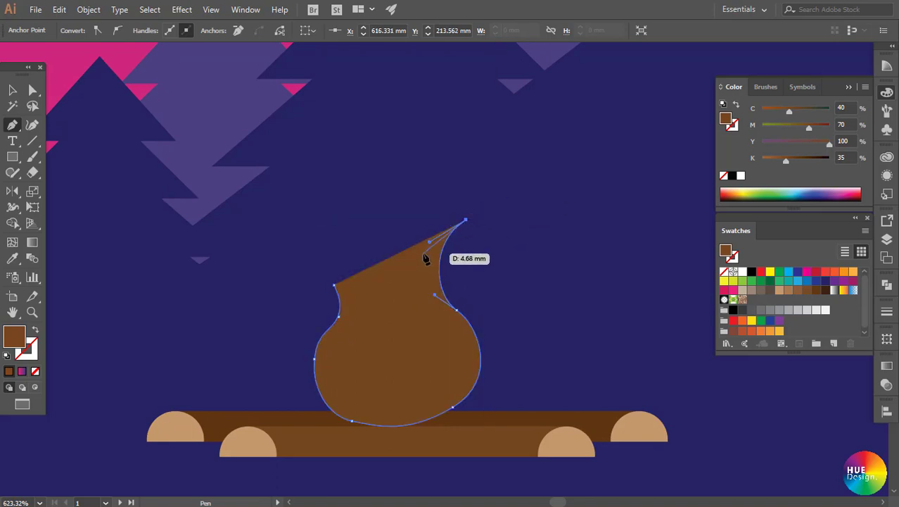
pyautogui.moveTo(423, 252)
pyautogui.mouseDown()
pyautogui.moveTo(407, 290)
pyautogui.moveTo(423, 308)
pyautogui.mouseUp()
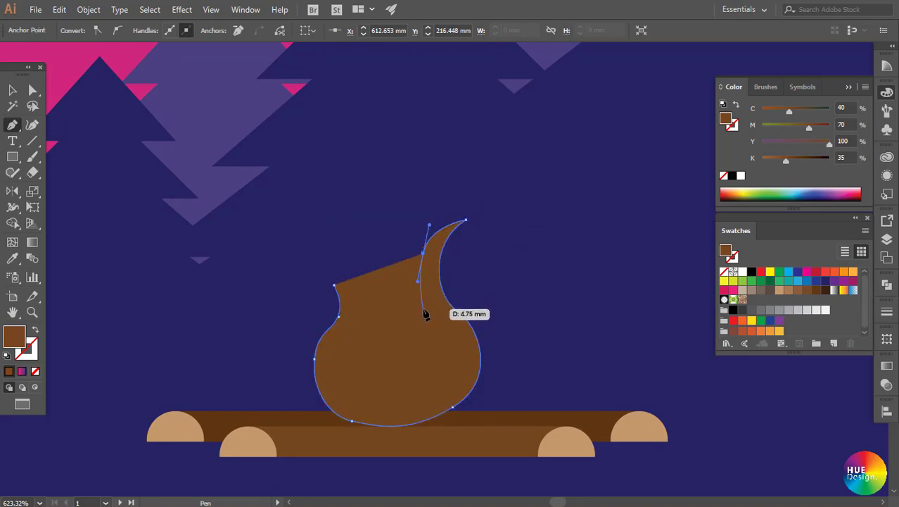
pyautogui.click(423, 309)
pyautogui.moveTo(404, 275)
pyautogui.mouseDown()
pyautogui.moveTo(405, 248)
pyautogui.moveTo(384, 258)
pyautogui.moveTo(379, 292)
pyautogui.mouseUp()
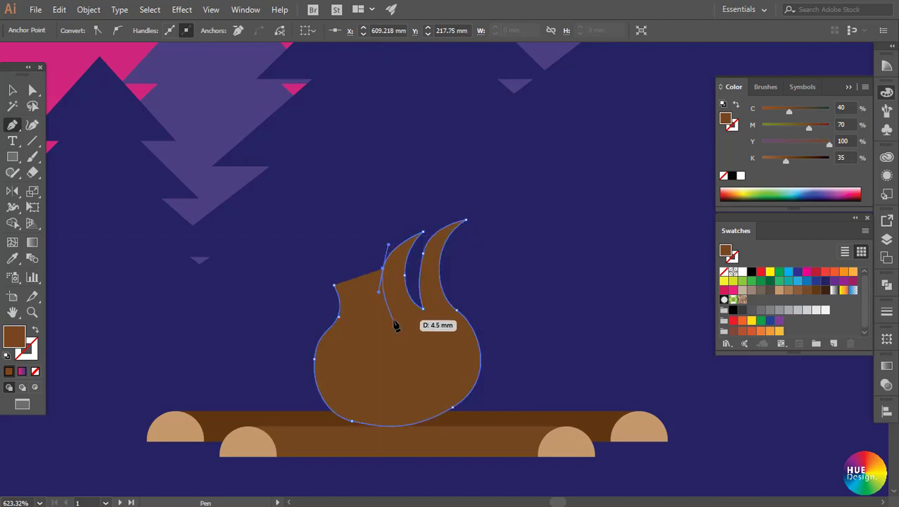
pyautogui.moveTo(396, 325); pyautogui.dragTo(377, 345)
pyautogui.moveTo(361, 311)
pyautogui.mouseDown()
pyautogui.moveTo(371, 280)
pyautogui.moveTo(349, 298)
pyautogui.moveTo(351, 316)
pyautogui.moveTo(335, 284)
pyautogui.mouseUp()
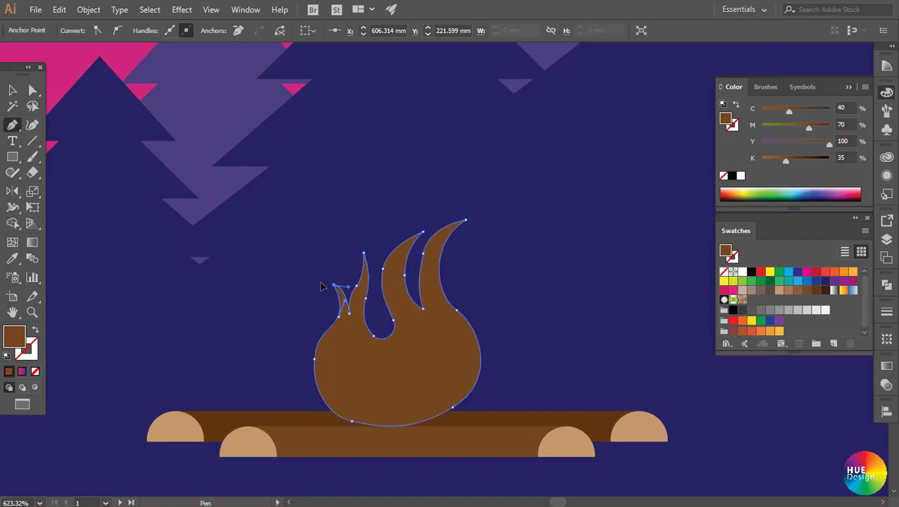
# - Refine the flame's anchors, widening its right side, then nudge it slightly right and down
pyautogui.click(31, 91)
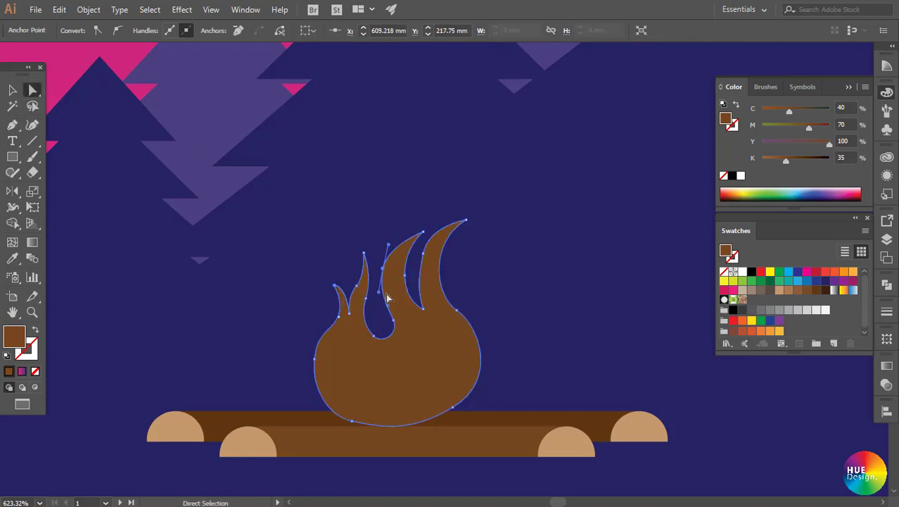
pyautogui.moveTo(387, 275); pyautogui.dragTo(389, 270)
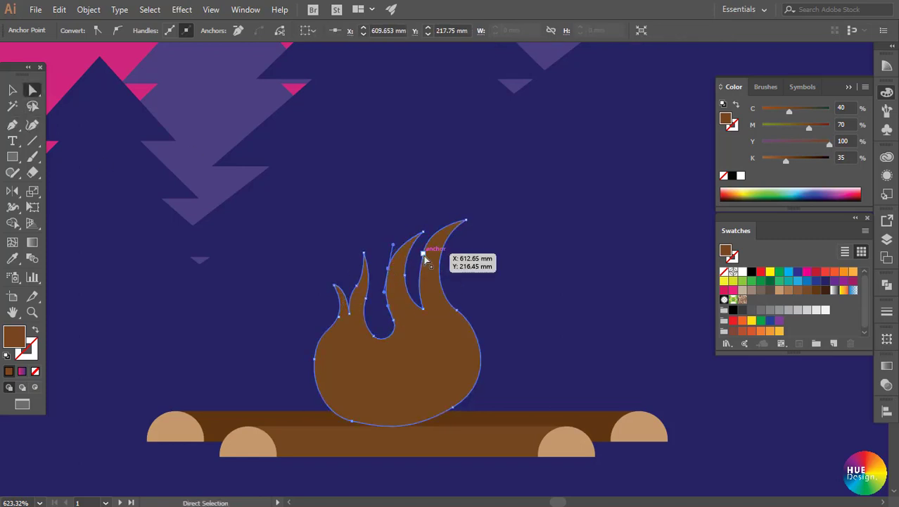
pyautogui.click(433, 230)
pyautogui.click(456, 314)
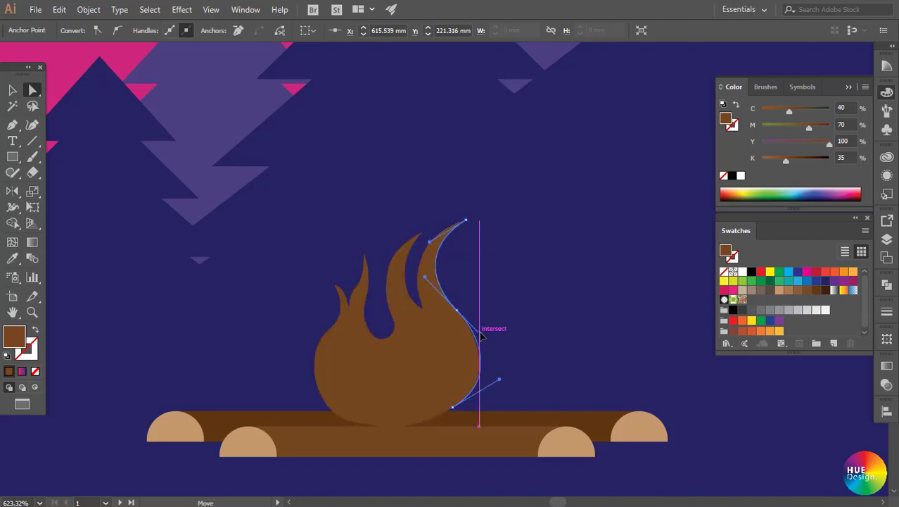
pyautogui.moveTo(476, 326); pyautogui.dragTo(483, 335)
pyautogui.moveTo(499, 381); pyautogui.dragTo(492, 382)
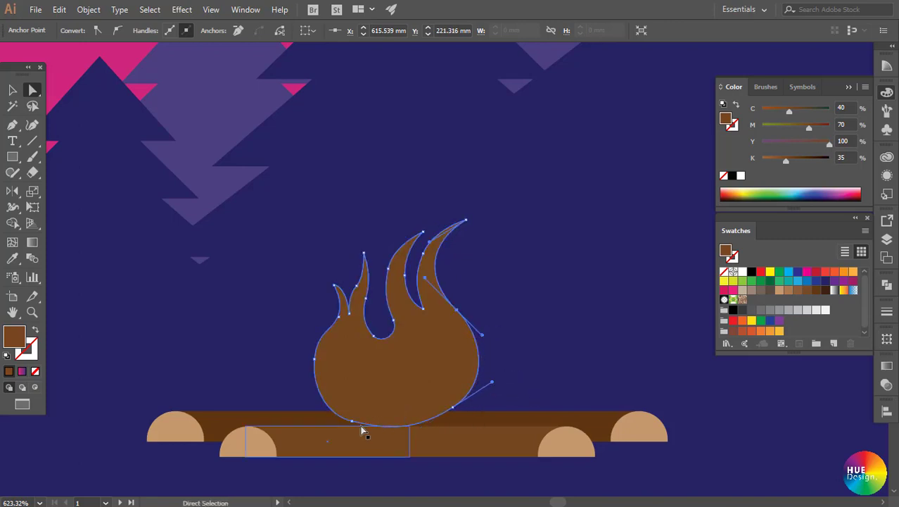
pyautogui.click(12, 89)
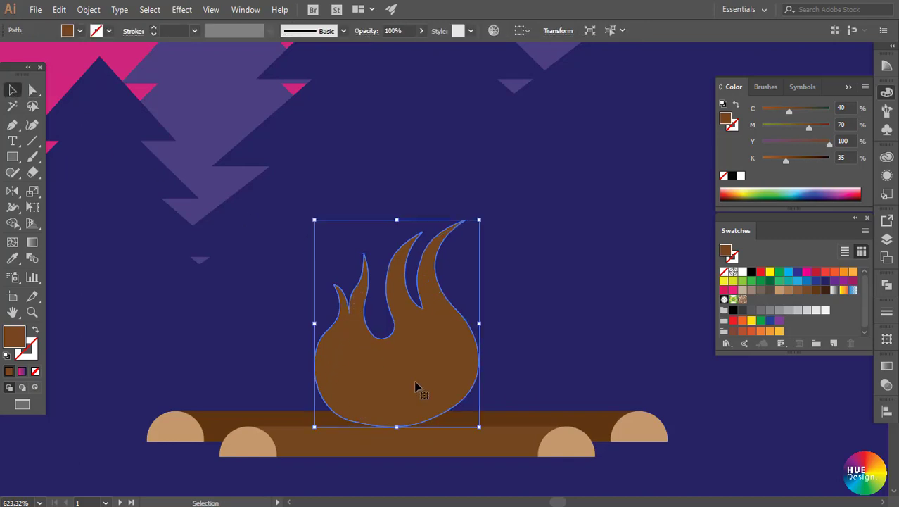
pyautogui.moveTo(417, 386); pyautogui.dragTo(430, 393)
# - Fill the flame with the pale yellow swatch using the Eyedropper
pyautogui.press('z')
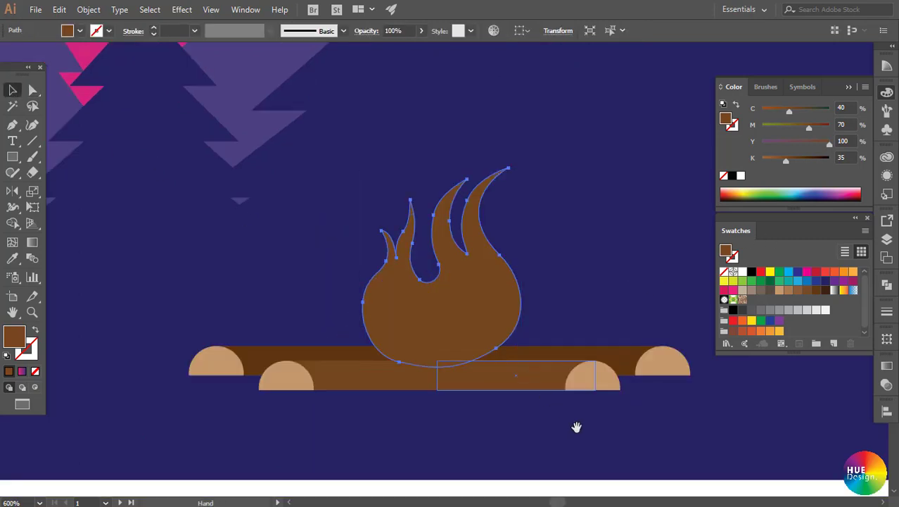
pyautogui.keyDown('alt'); pyautogui.click(584, 431); pyautogui.keyUp('alt')
pyautogui.keyDown('alt'); pyautogui.click(449, 307); pyautogui.keyUp('alt')
pyautogui.hscroll(-5, 449, 307)
pyautogui.scroll(3, 317, 289)
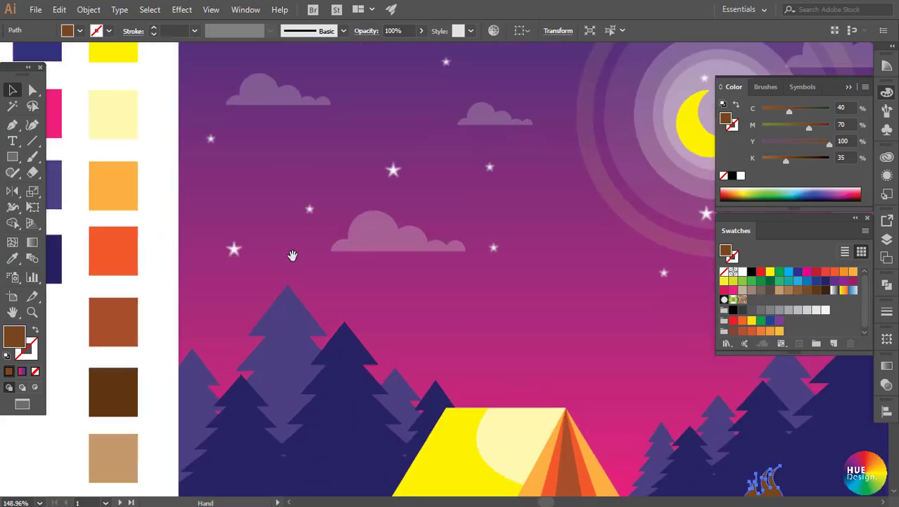
pyautogui.click(139, 137)
pyautogui.press('v')
pyautogui.scroll(-5, 346, 215)
pyautogui.scroll(3, 465, 296)
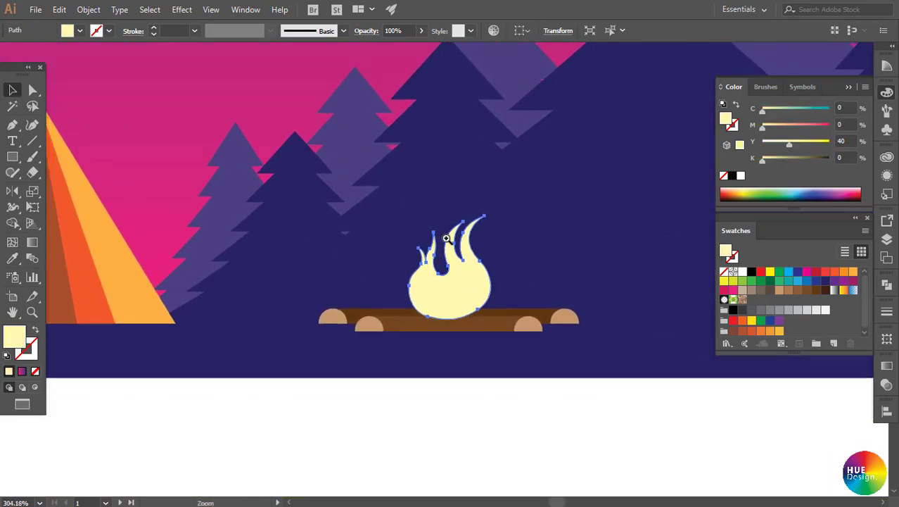
pyautogui.scroll(1, 446, 239)
# - Add a vertically reflected copy of the flame filled bright yellow
pyautogui.press('o')
pyautogui.doubleClick(12, 190)
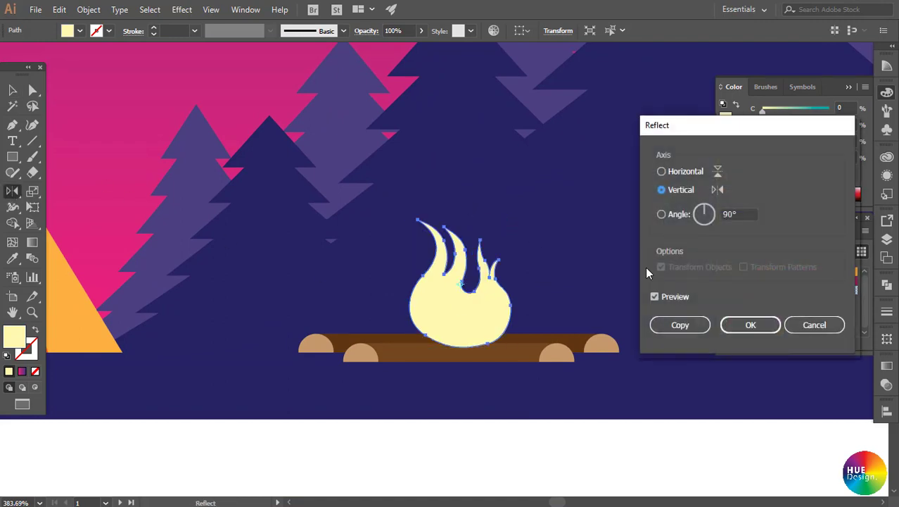
pyautogui.click(679, 324)
pyautogui.press('v')
pyautogui.click(769, 271)
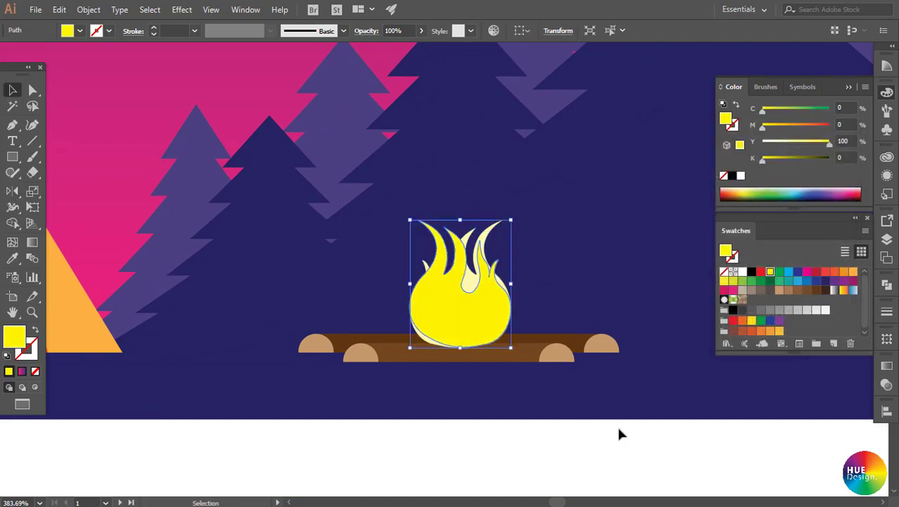
pyautogui.click(616, 424)
pyautogui.click(485, 323)
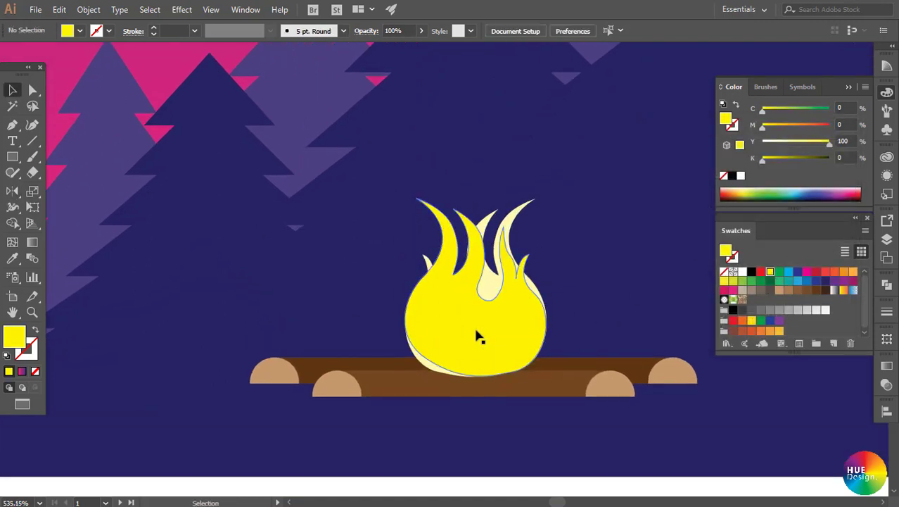
# - Draw a small orange circle inside the yellow flame
pyautogui.click(12, 157)
pyautogui.click(59, 189)
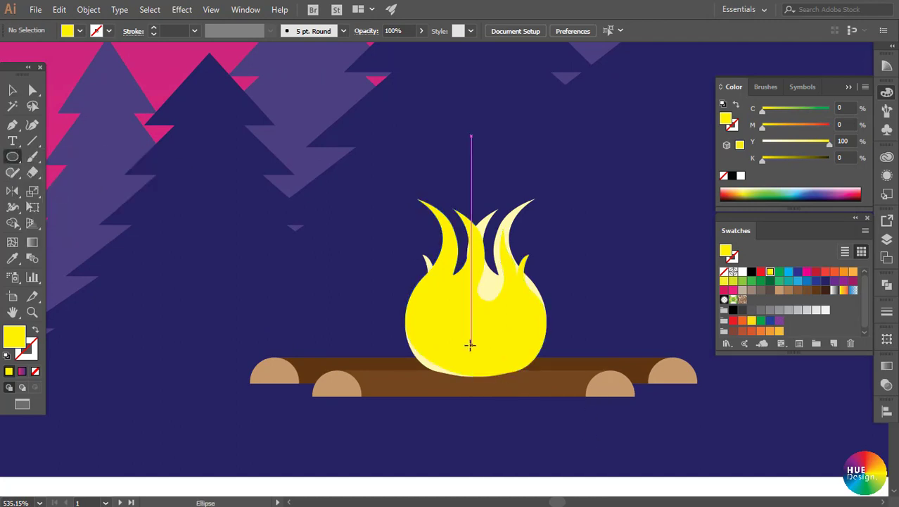
pyautogui.moveTo(463, 352); pyautogui.dragTo(497, 318)
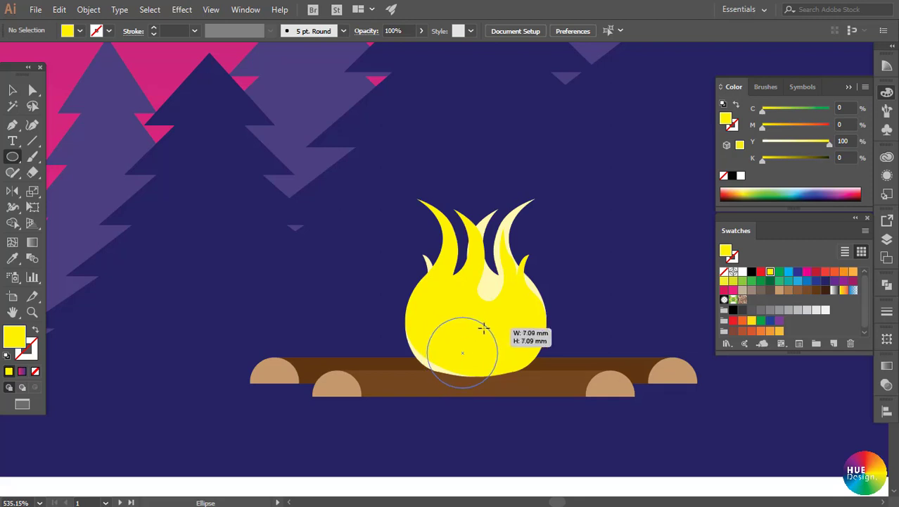
pyautogui.moveTo(485, 324); pyautogui.dragTo(487, 327)
pyautogui.press('v')
pyautogui.moveTo(466, 361); pyautogui.dragTo(479, 334)
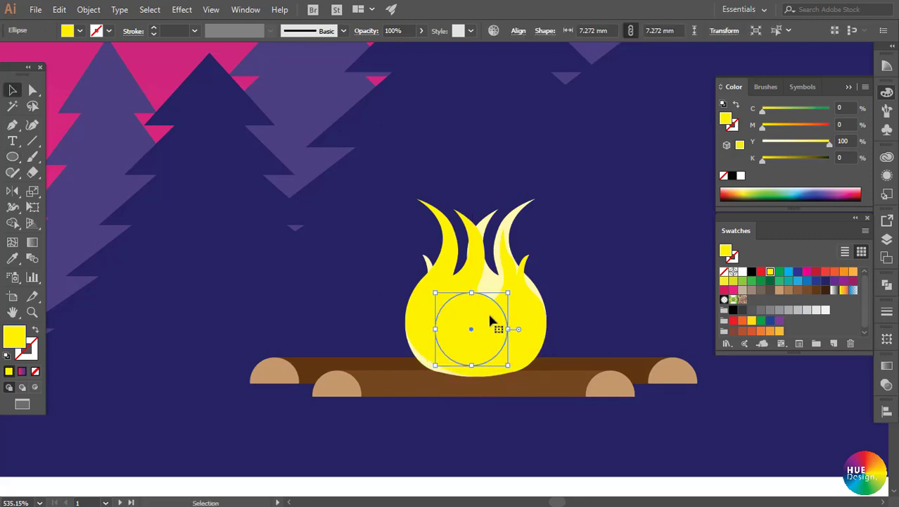
pyautogui.moveTo(510, 293); pyautogui.dragTo(515, 287)
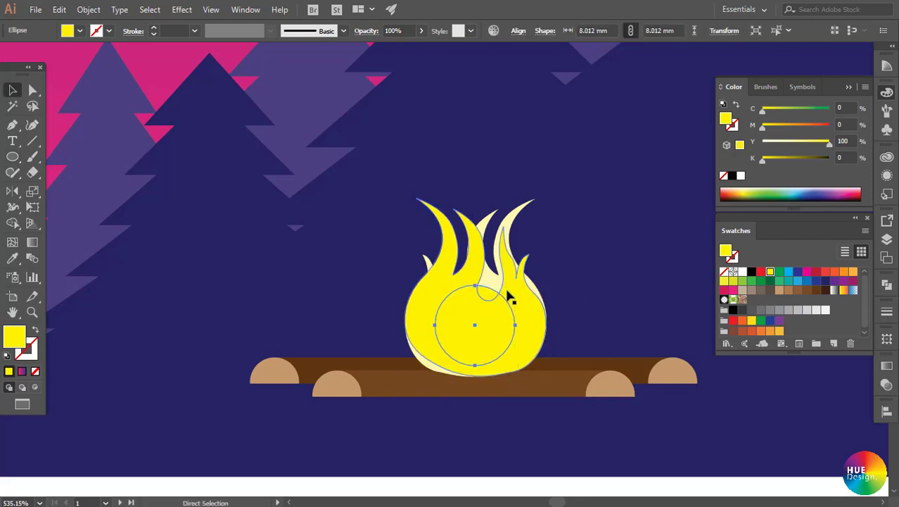
pyautogui.click(836, 272)
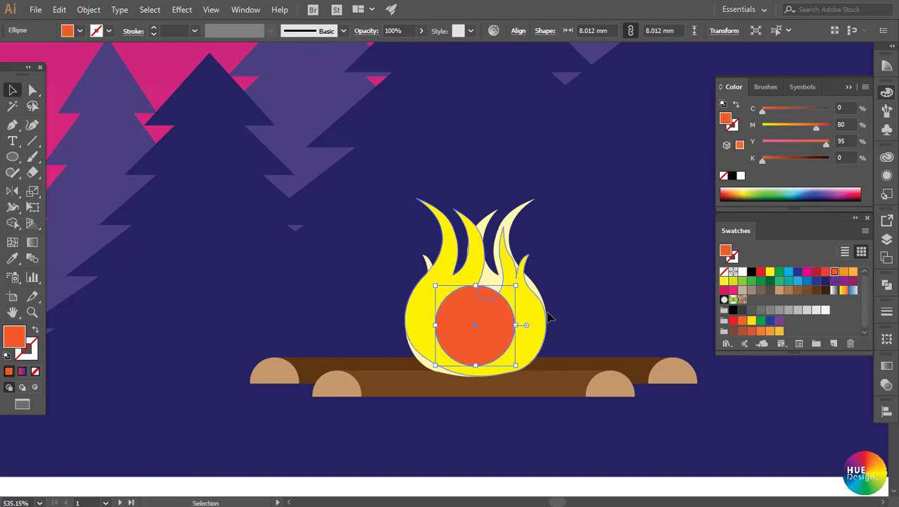
# - Subtract an overlapping copy above it with Minus Front, leaving an orange crescent
pyautogui.moveTo(516, 286); pyautogui.dragTo(510, 292)
pyautogui.moveTo(479, 335); pyautogui.dragTo(491, 299)
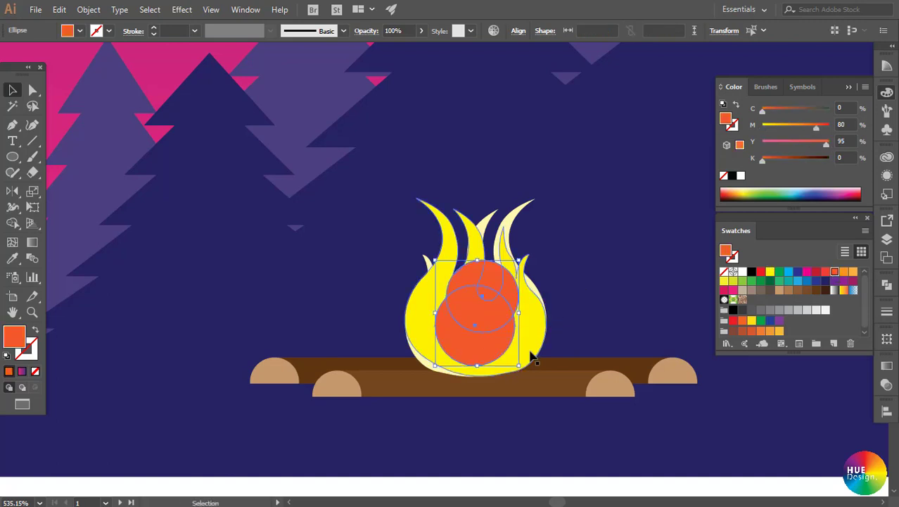
pyautogui.click(886, 284)
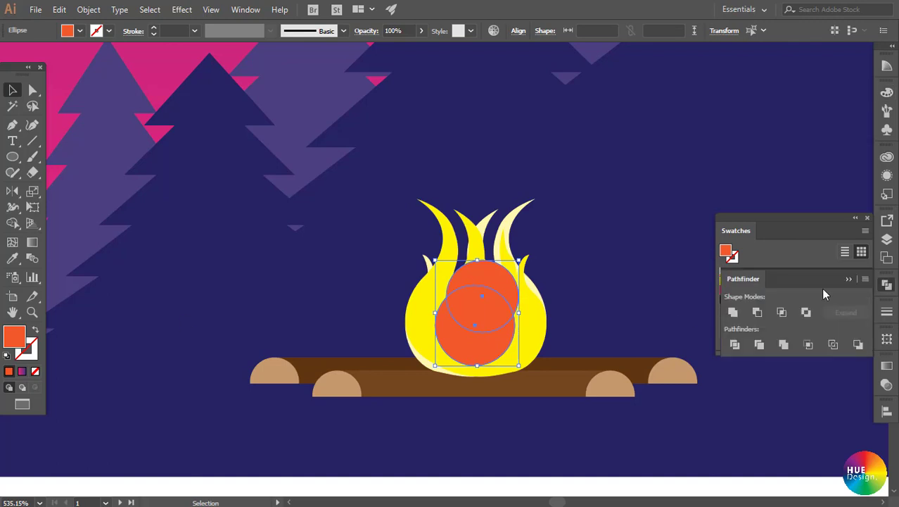
pyautogui.click(758, 314)
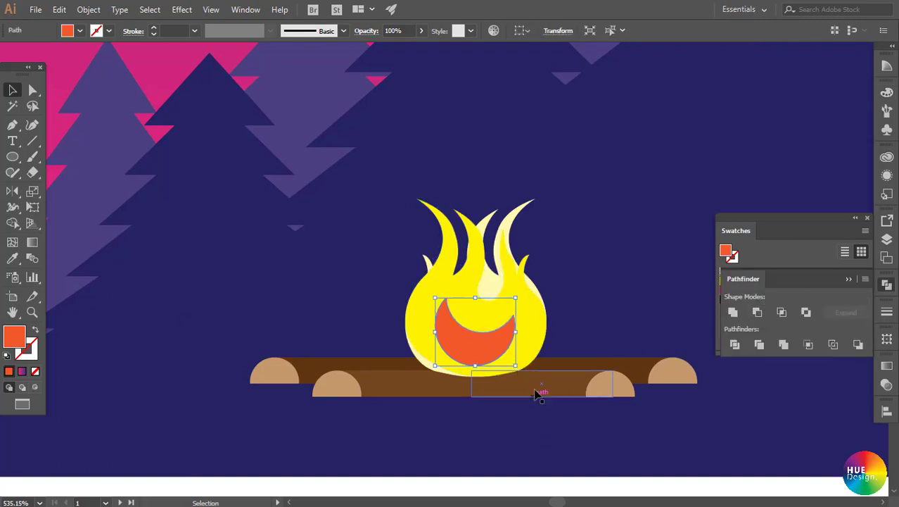
# - Pull the crescent's tips upward and curve its left edge and bottom dip
pyautogui.press('a')
pyautogui.moveTo(514, 319)
pyautogui.mouseDown()
pyautogui.moveTo(514, 287)
pyautogui.moveTo(506, 311)
pyautogui.mouseUp()
pyautogui.scroll(5, 506, 311)
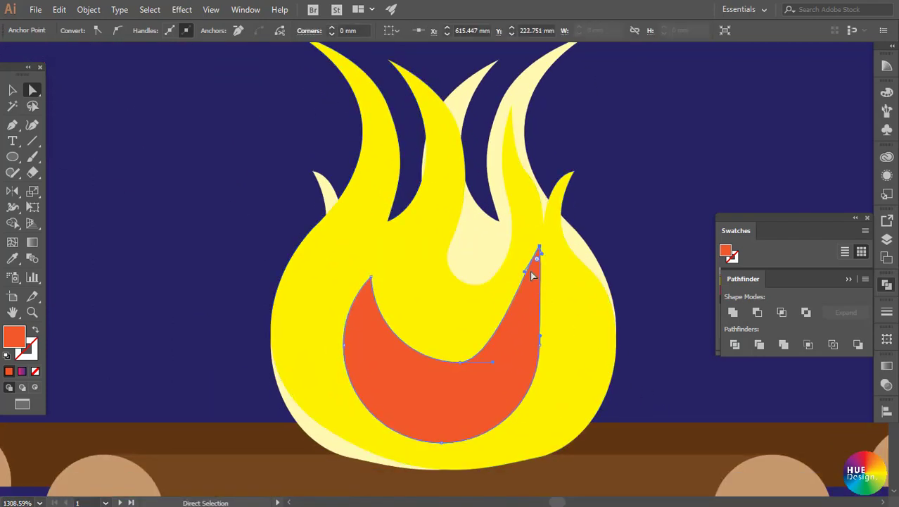
pyautogui.moveTo(532, 275); pyautogui.dragTo(482, 294)
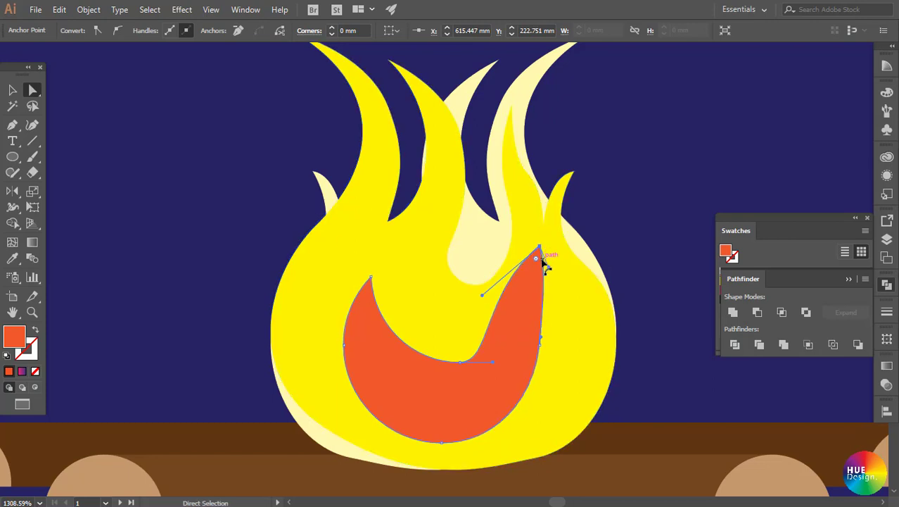
pyautogui.moveTo(540, 248)
pyautogui.mouseDown()
pyautogui.moveTo(527, 308)
pyautogui.moveTo(534, 335)
pyautogui.moveTo(516, 342)
pyautogui.mouseUp()
pyautogui.click(372, 280)
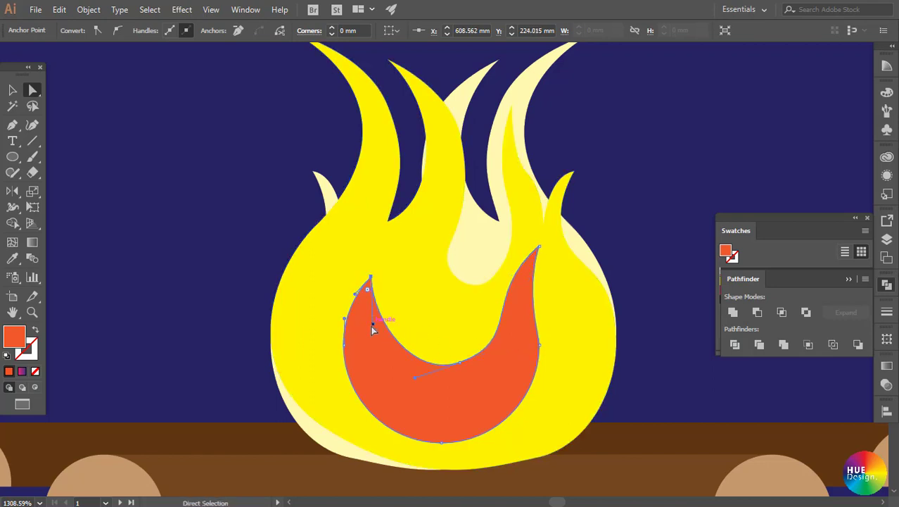
pyautogui.moveTo(371, 277); pyautogui.dragTo(366, 247)
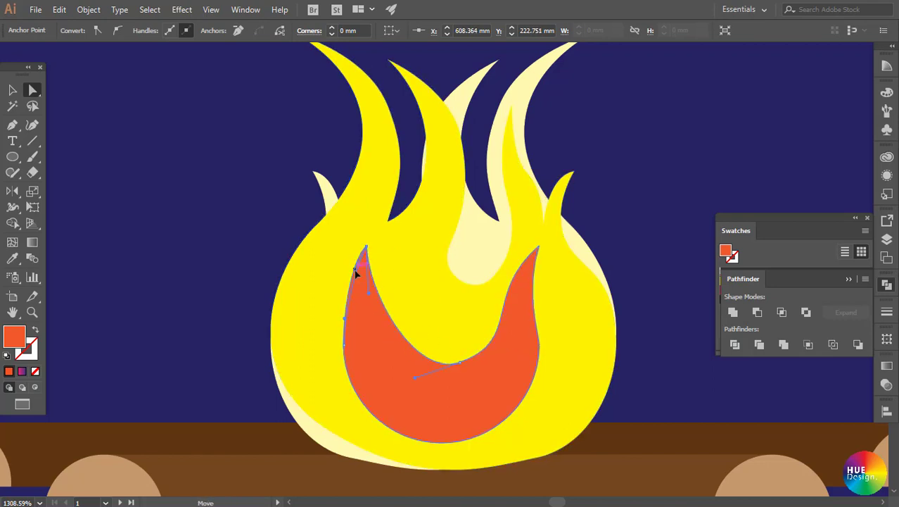
pyautogui.moveTo(382, 321)
pyautogui.mouseDown()
pyautogui.moveTo(406, 320)
pyautogui.moveTo(414, 288)
pyautogui.moveTo(423, 291)
pyautogui.mouseUp()
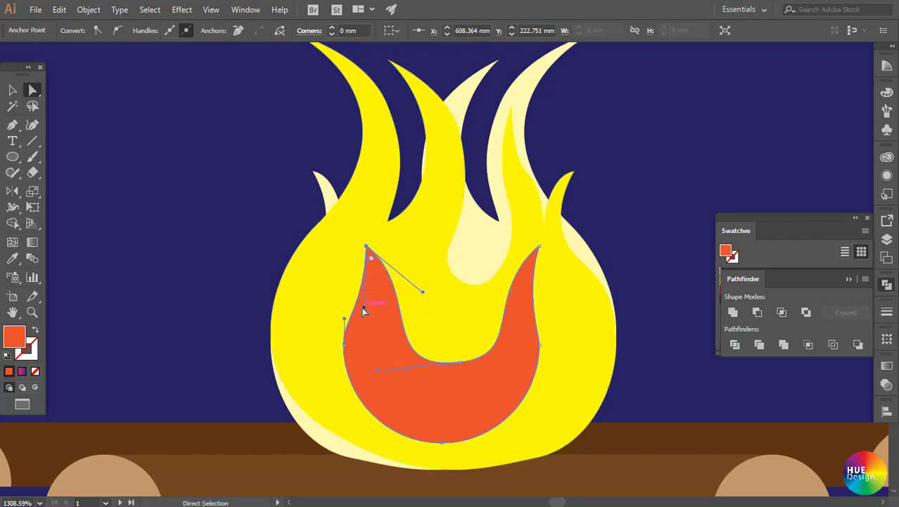
pyautogui.moveTo(345, 318); pyautogui.dragTo(347, 301)
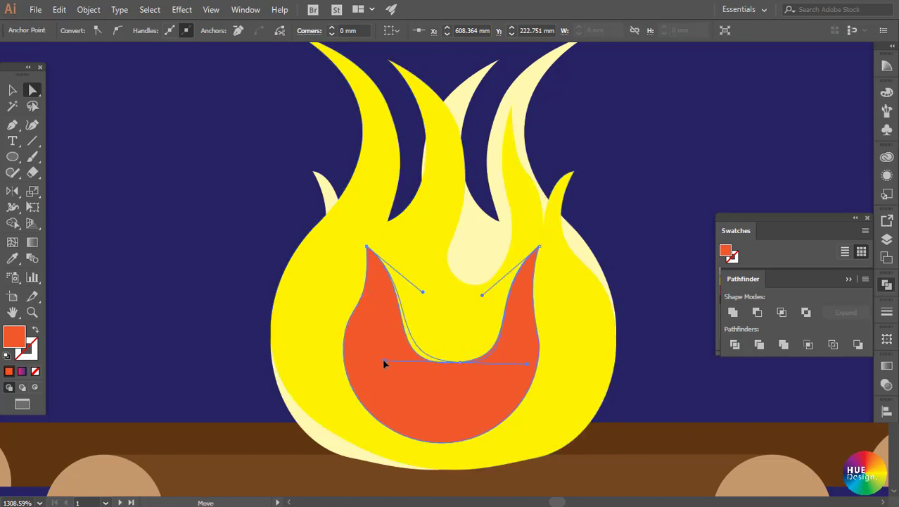
pyautogui.moveTo(459, 362); pyautogui.dragTo(450, 360)
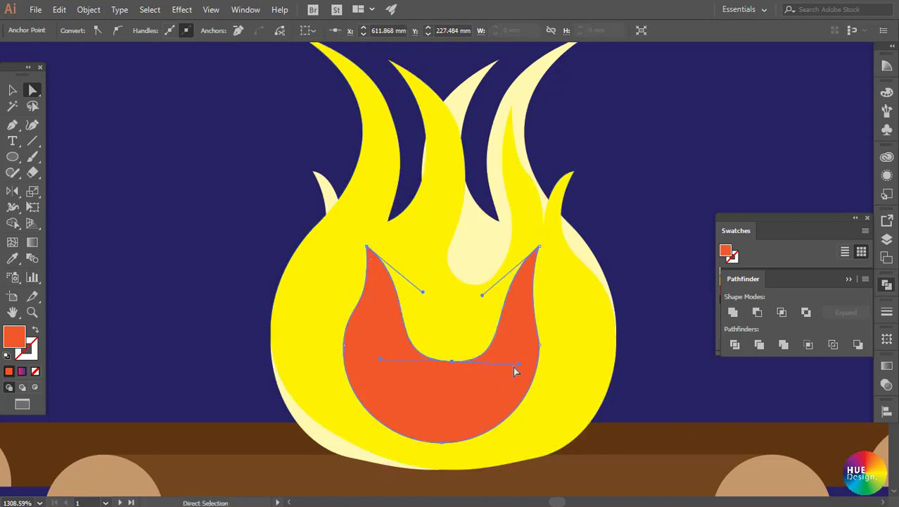
pyautogui.moveTo(518, 361); pyautogui.dragTo(518, 344)
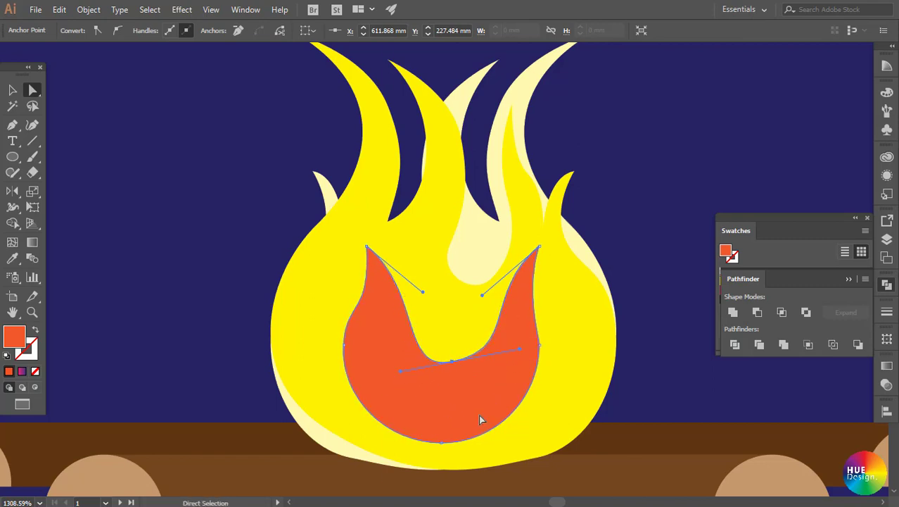
# - Reshape the orange flame's inner left and right curves
pyautogui.hotkey('ctrl', '-')
pyautogui.hotkey('ctrl', '-')
pyautogui.hotkey('ctrl', '-')
pyautogui.hotkey('ctrl', '-')
pyautogui.hotkey('ctrl', 'shift', 'a')
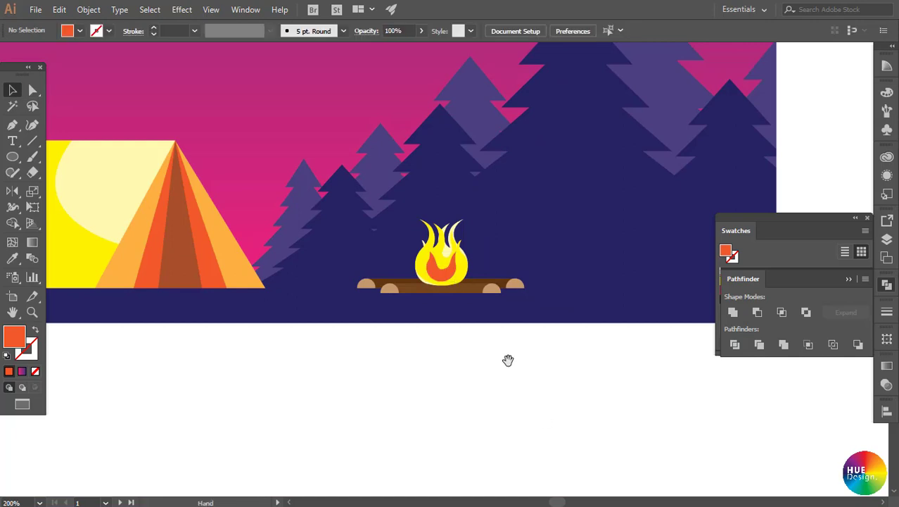
pyautogui.moveTo(488, 307)
pyautogui.mouseDown()
pyautogui.moveTo(568, 384)
pyautogui.moveTo(516, 367)
pyautogui.mouseUp()
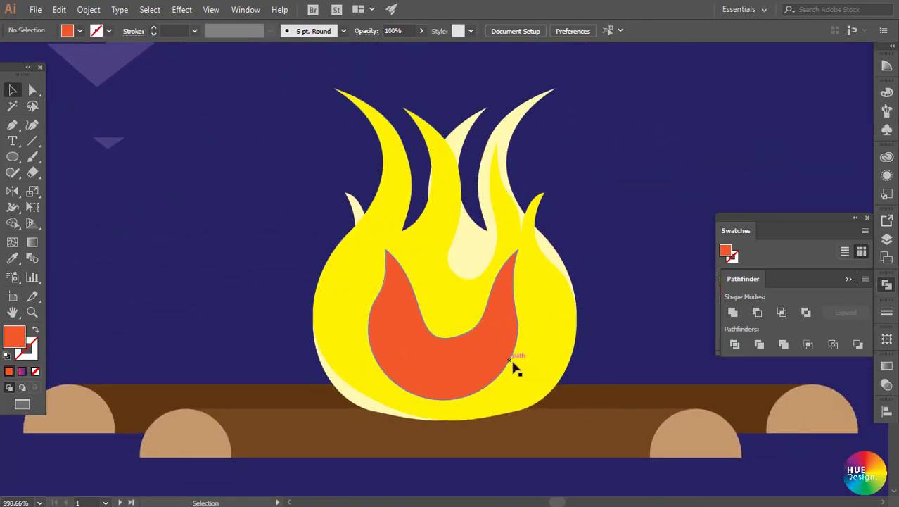
pyautogui.press('p')
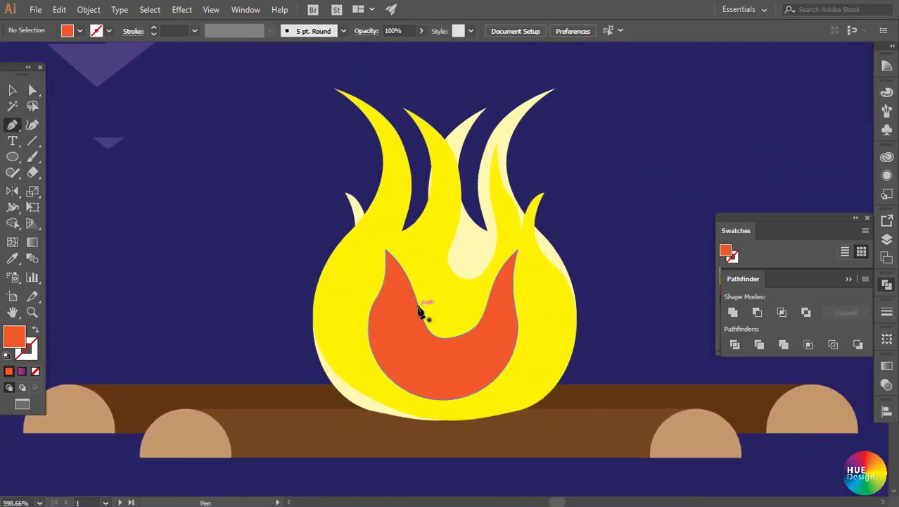
pyautogui.press('a')
pyautogui.click(417, 315)
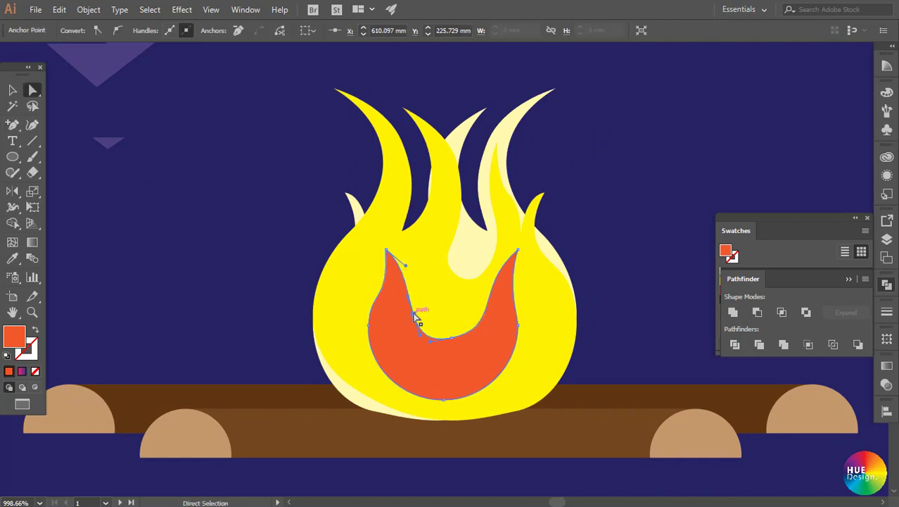
pyautogui.moveTo(410, 299); pyautogui.dragTo(416, 290)
pyautogui.moveTo(451, 341); pyautogui.dragTo(451, 341)
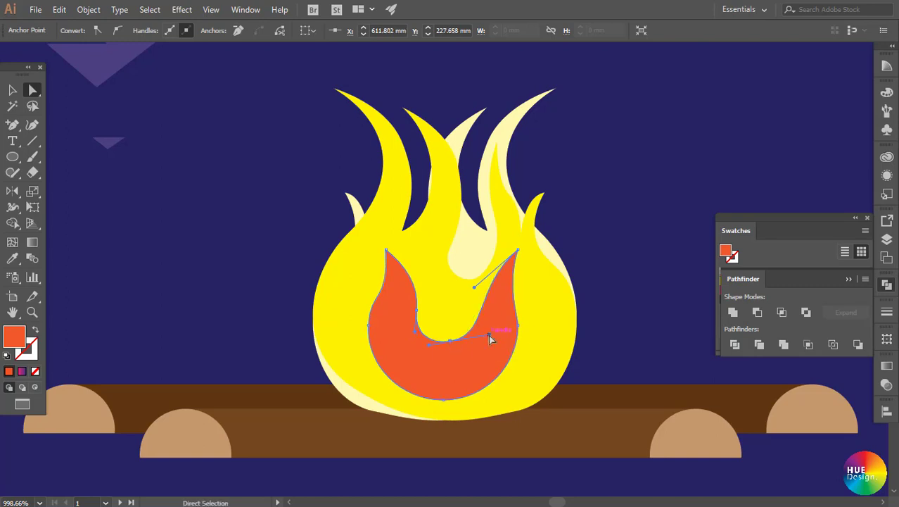
pyautogui.moveTo(474, 286); pyautogui.dragTo(459, 297)
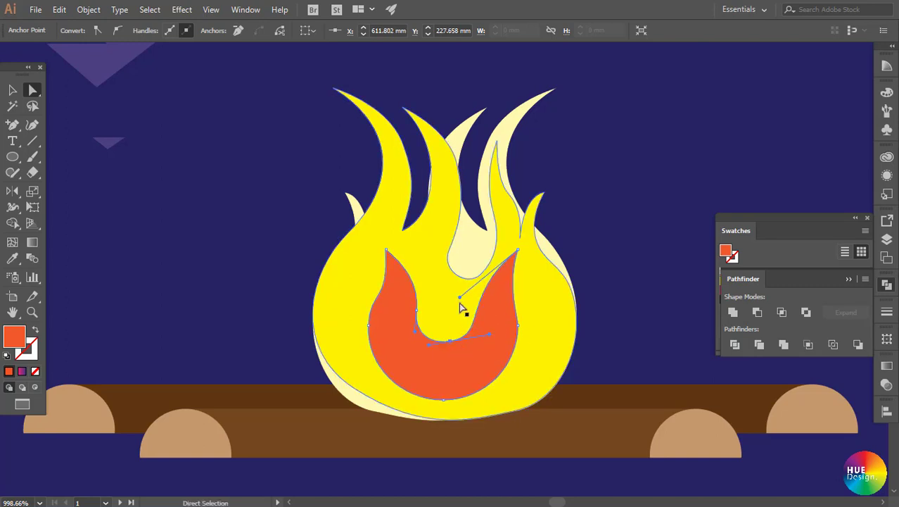
# - Reshape and smooth the rounded notch at the bottom of the orange inner flame
pyautogui.scroll(-3, 501, 363)
pyautogui.scroll(-2, 541, 382)
pyautogui.hotkey('ctrl', 'shift', 'a')
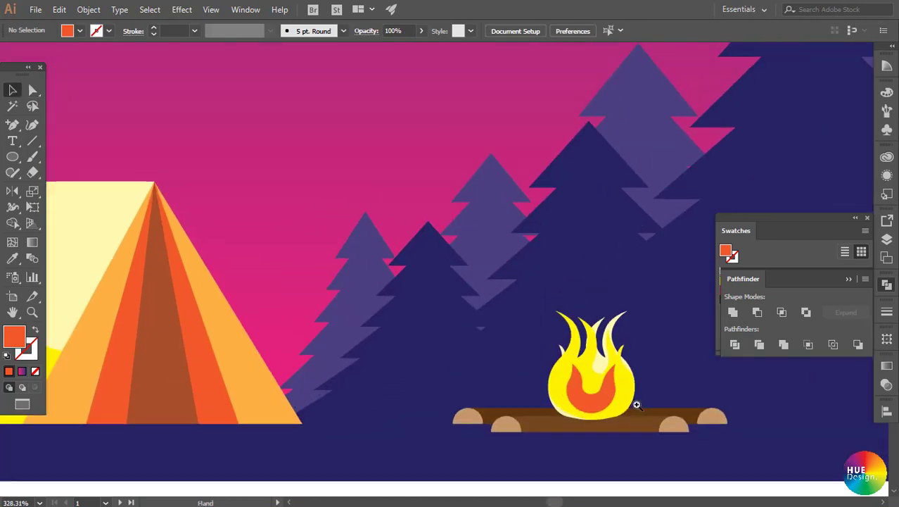
pyautogui.scroll(3, 534, 355)
pyautogui.scroll(2, 534, 355)
pyautogui.press('a')
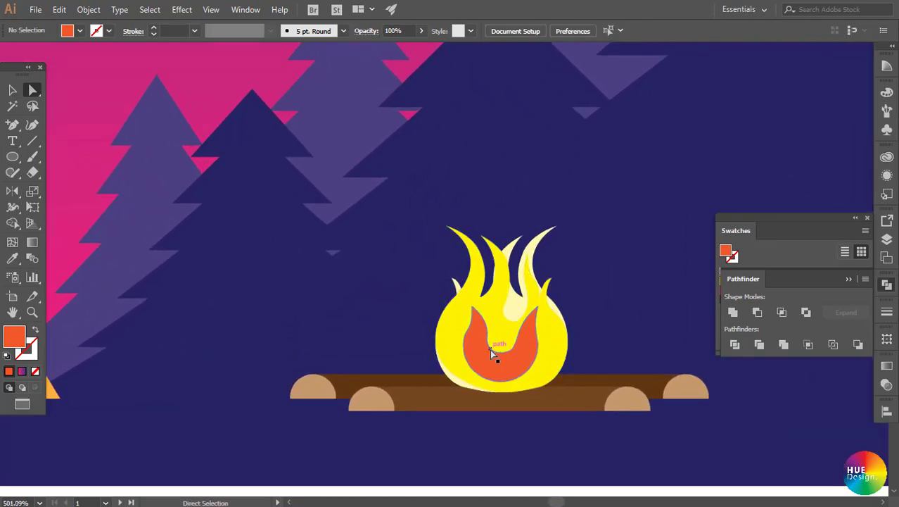
pyautogui.click(490, 349)
pyautogui.moveTo(490, 349); pyautogui.dragTo(499, 353)
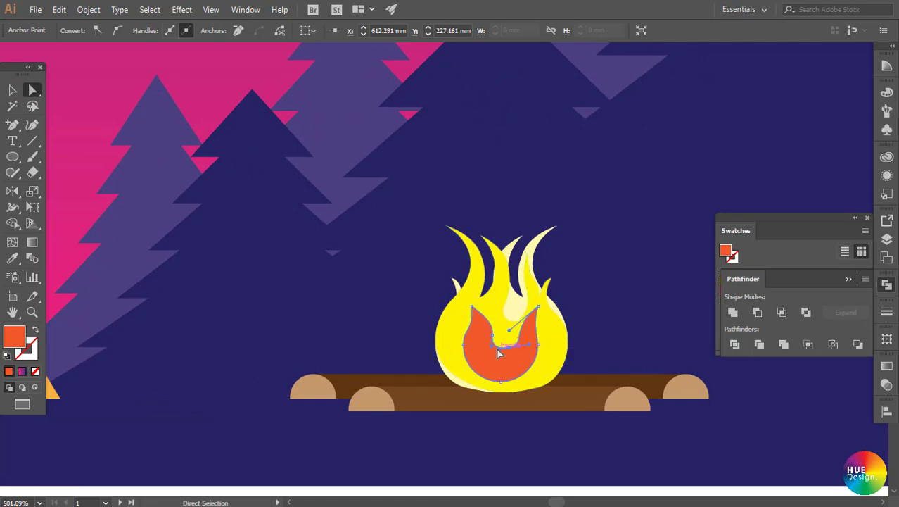
pyautogui.moveTo(502, 352)
pyautogui.mouseDown()
pyautogui.moveTo(526, 354)
pyautogui.moveTo(500, 345)
pyautogui.mouseUp()
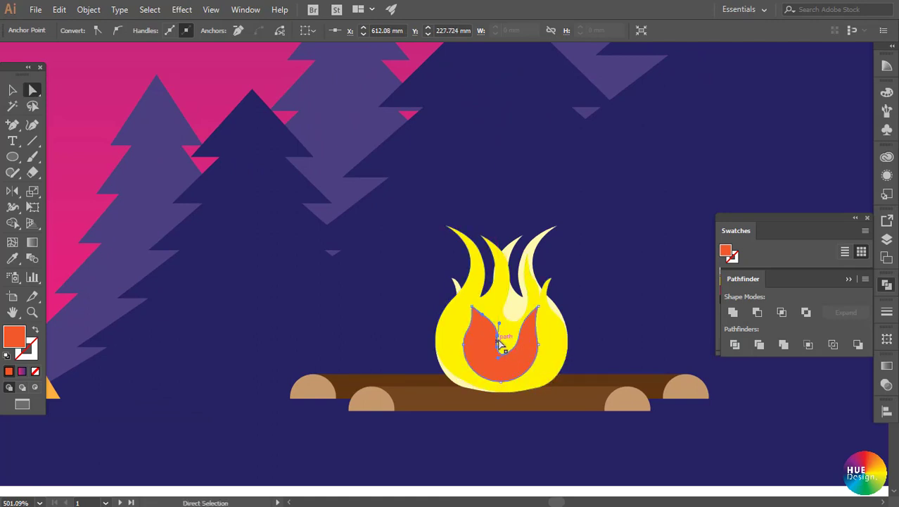
# - Fill the big outer flame with orange swatches from the Color panel instead of yellow
pyautogui.click(591, 355)
pyautogui.press('v')
pyautogui.click(553, 360)
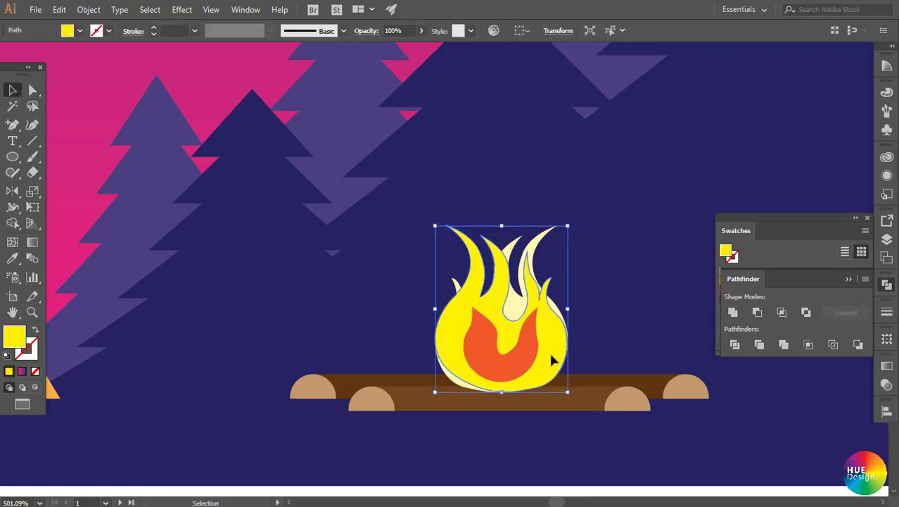
pyautogui.click(887, 93)
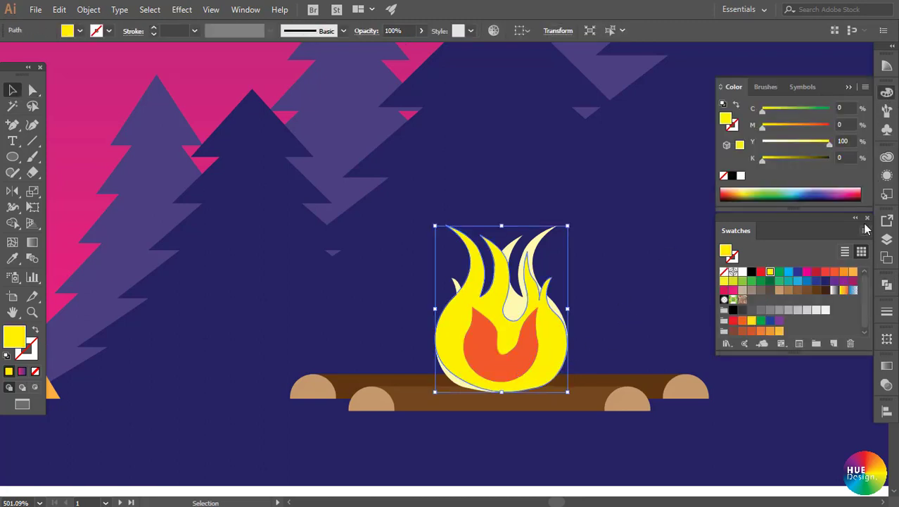
pyautogui.click(851, 276)
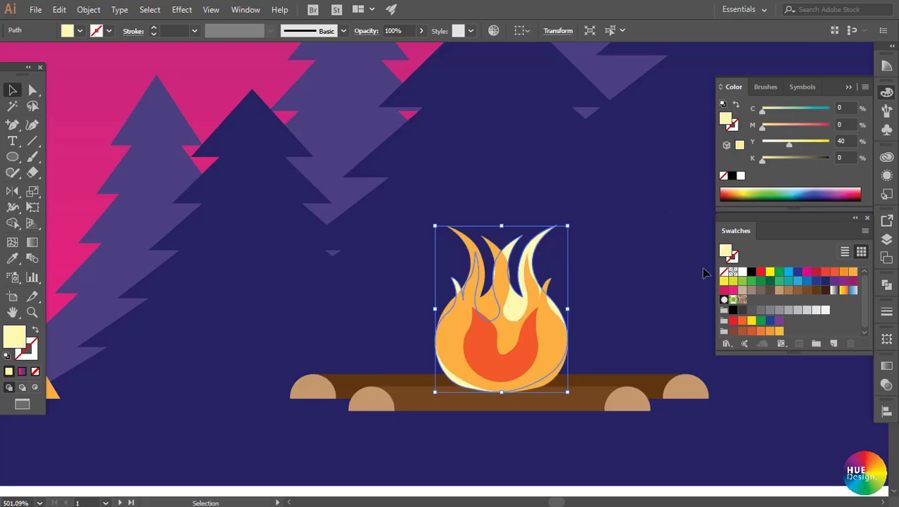
pyautogui.click(552, 346)
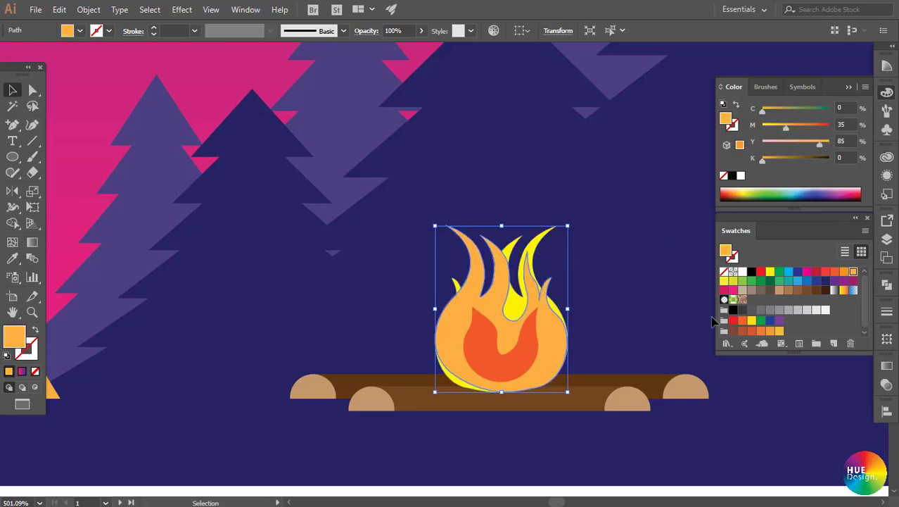
pyautogui.click(842, 272)
pyautogui.click(618, 300)
pyautogui.hotkey('ctrl', '-')
pyautogui.hotkey('ctrl', '-')
pyautogui.hotkey('ctrl', '-')
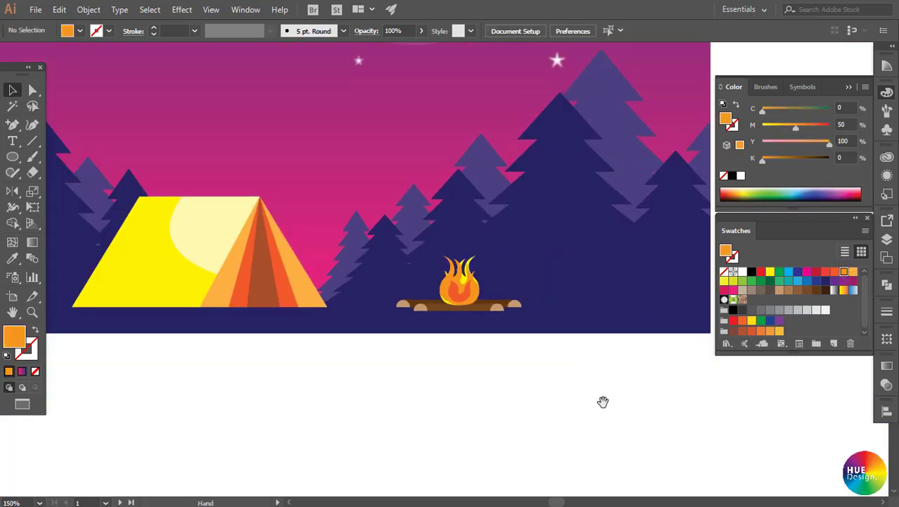
# - Reshape the flame tongue tips, refining the middle orange tongue and stretching the yellow one
pyautogui.scroll(2, 603, 401)
pyautogui.scroll(2, 476, 267)
pyautogui.scroll(3, 568, 375)
pyautogui.scroll(2, 566, 344)
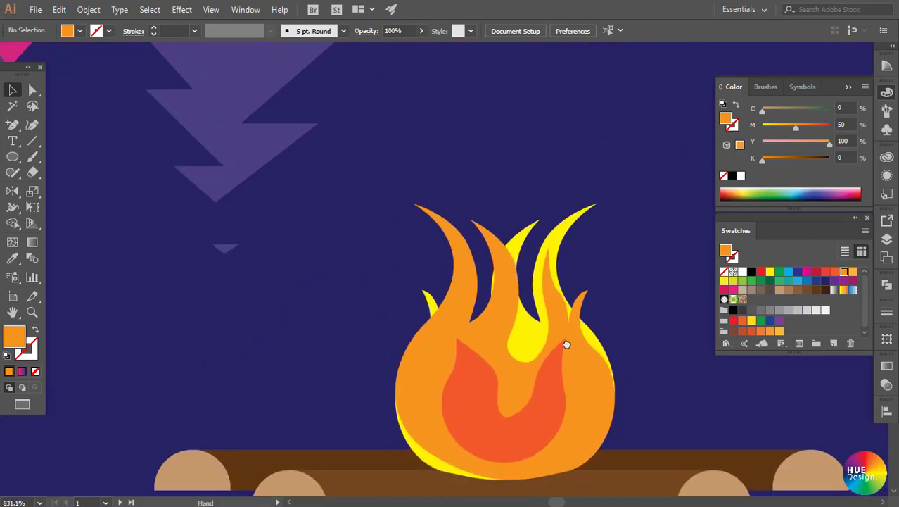
pyautogui.scroll(-2, 567, 344)
pyautogui.press('a')
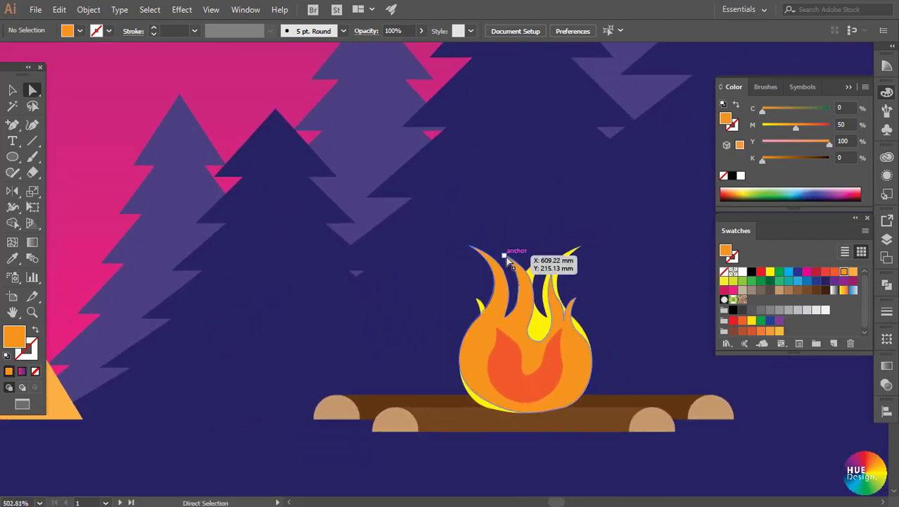
pyautogui.click(506, 257)
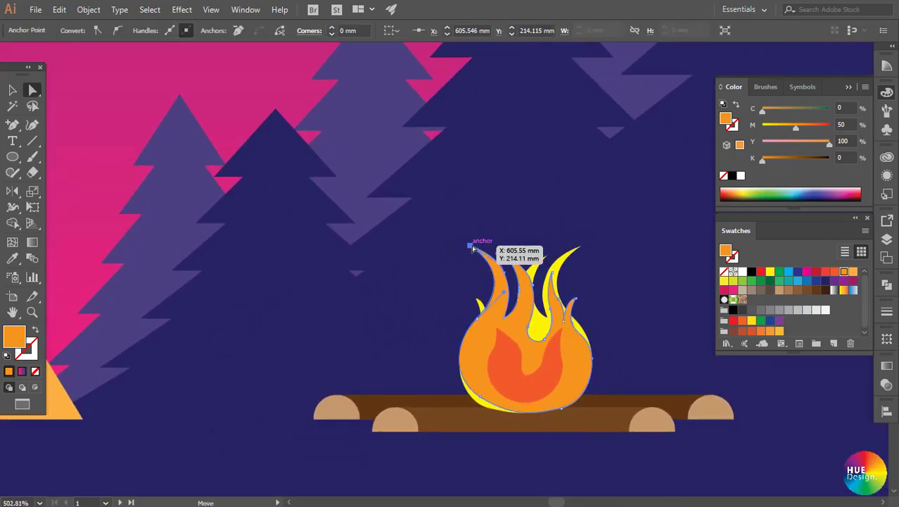
pyautogui.moveTo(473, 248)
pyautogui.mouseDown()
pyautogui.moveTo(481, 260)
pyautogui.moveTo(506, 235)
pyautogui.mouseUp()
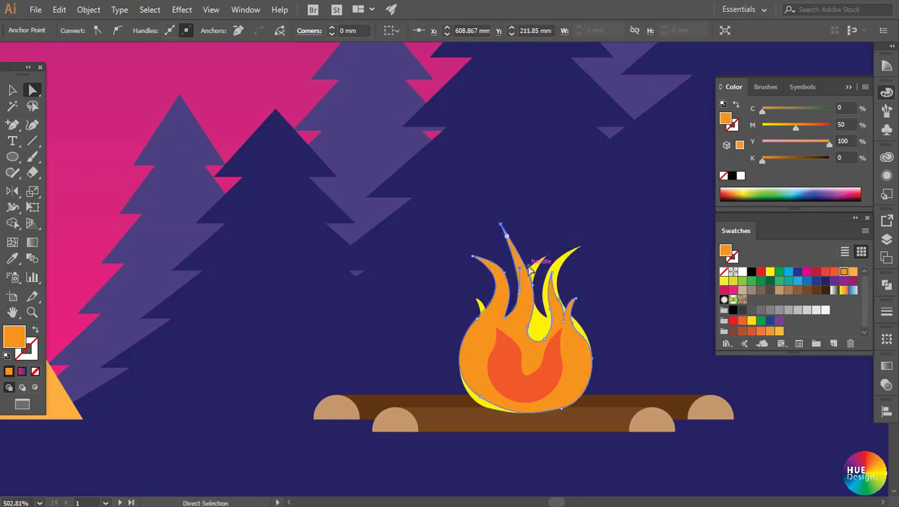
pyautogui.moveTo(529, 270); pyautogui.dragTo(542, 308)
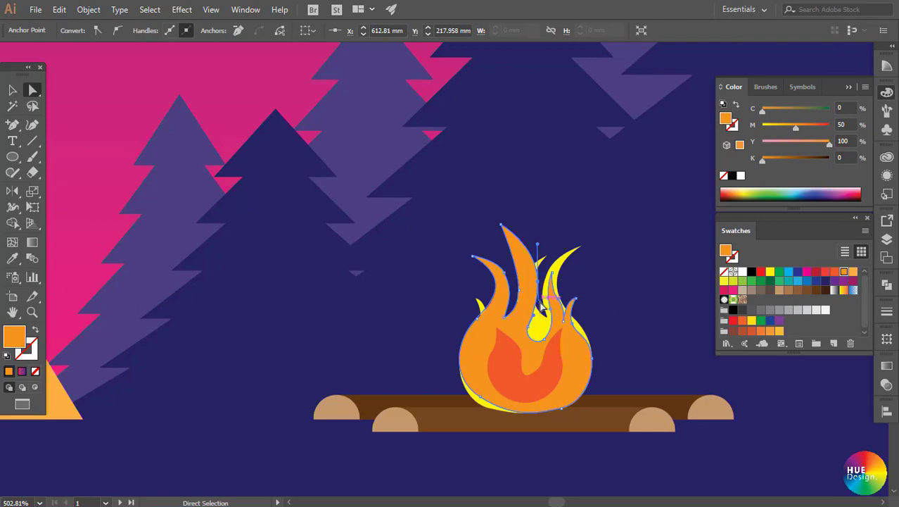
pyautogui.moveTo(521, 296); pyautogui.dragTo(517, 309)
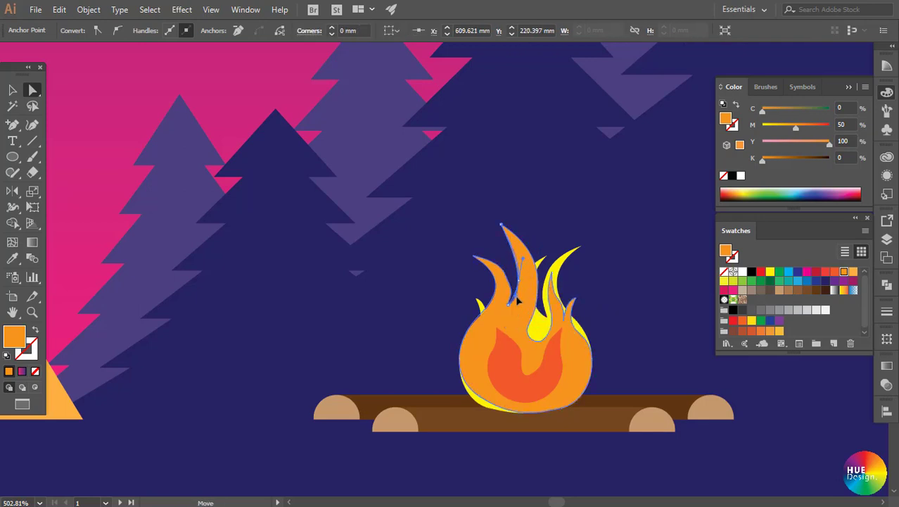
pyautogui.moveTo(545, 260); pyautogui.dragTo(556, 246)
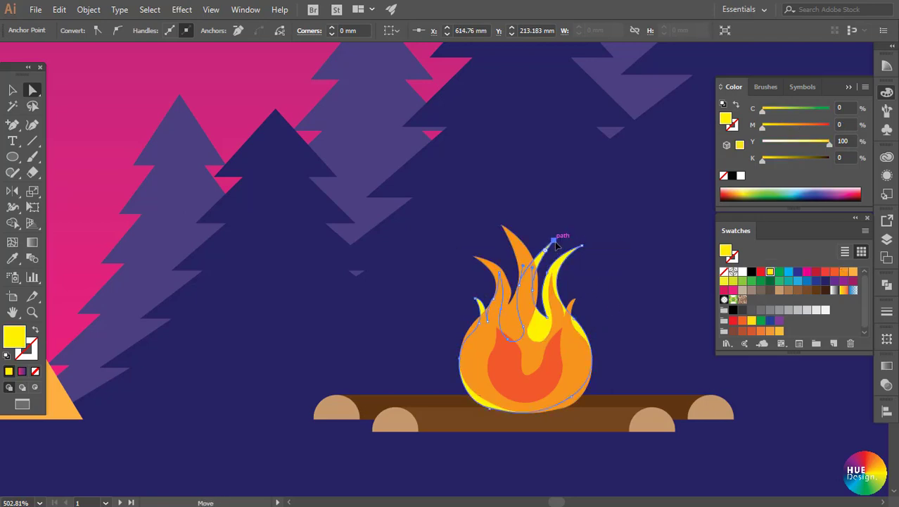
pyautogui.moveTo(535, 290); pyautogui.dragTo(553, 303)
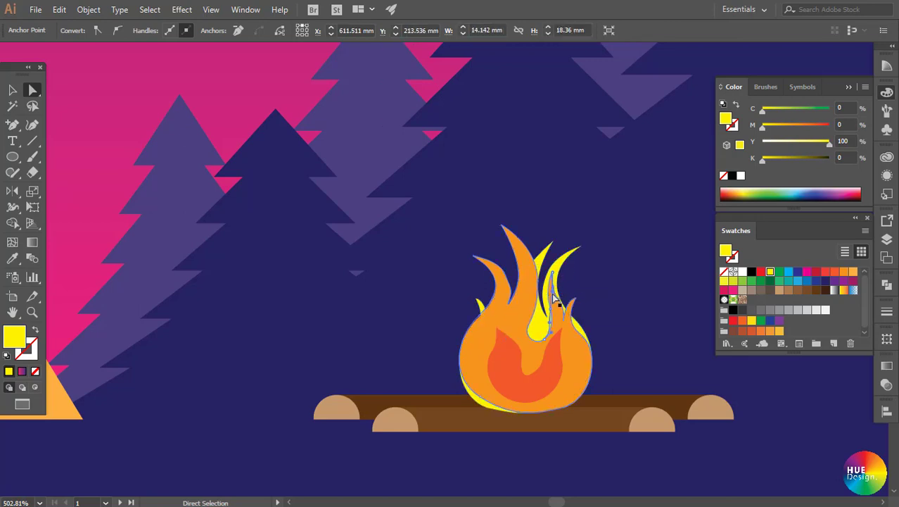
# - Widen the yellow flame's curving tongue and adjust its right edge
pyautogui.click(556, 303)
pyautogui.scroll(3, 522, 243)
pyautogui.moveTo(638, 387); pyautogui.dragTo(546, 307)
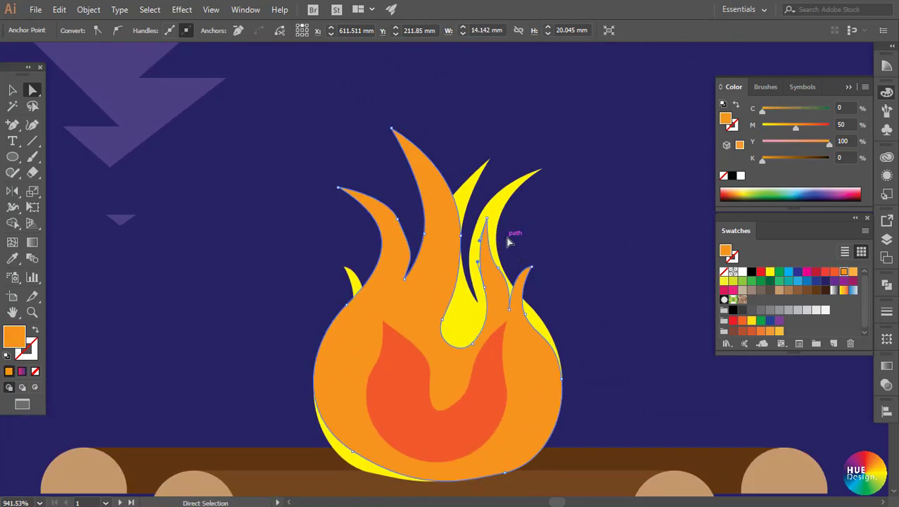
pyautogui.click(498, 236)
pyautogui.moveTo(479, 259); pyautogui.dragTo(504, 274)
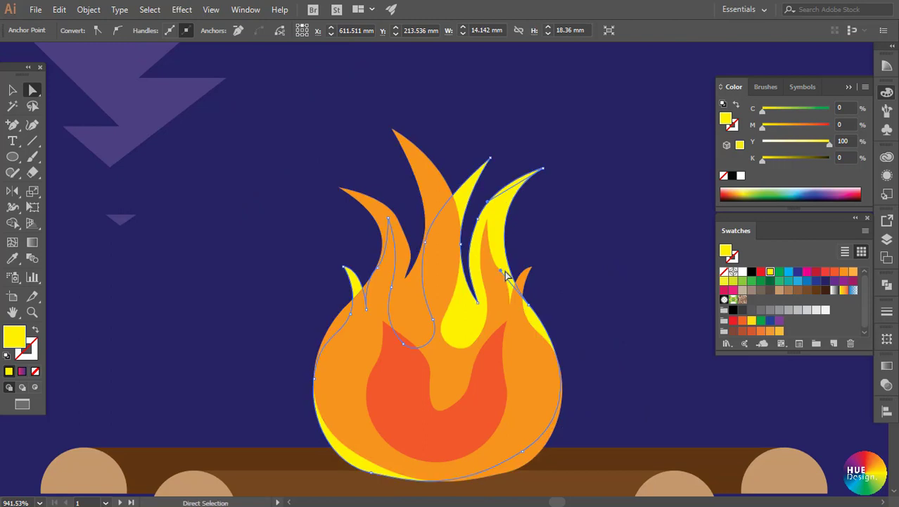
pyautogui.moveTo(533, 312); pyautogui.dragTo(537, 307)
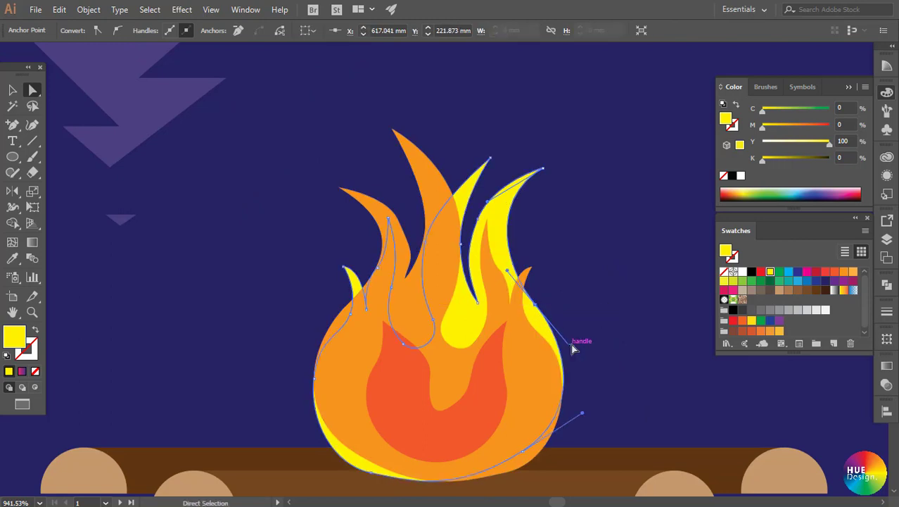
# - Reshape the small left tongue and pull in the orange flame's right edge
pyautogui.click(352, 303)
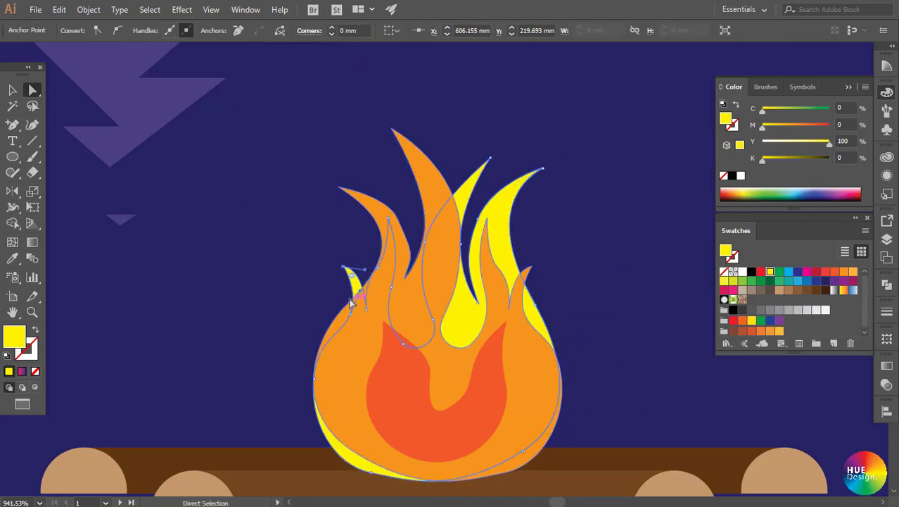
pyautogui.moveTo(351, 303); pyautogui.dragTo(356, 314)
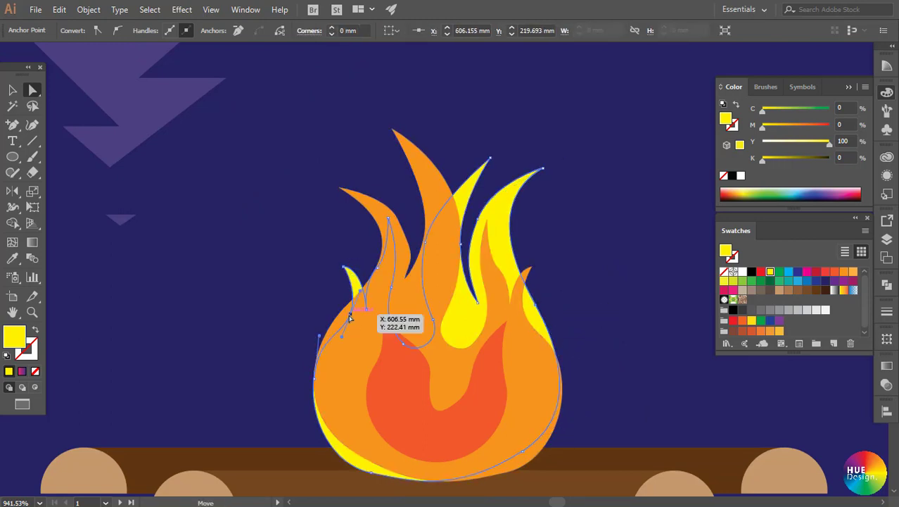
pyautogui.click(526, 318)
pyautogui.moveTo(526, 318); pyautogui.dragTo(532, 328)
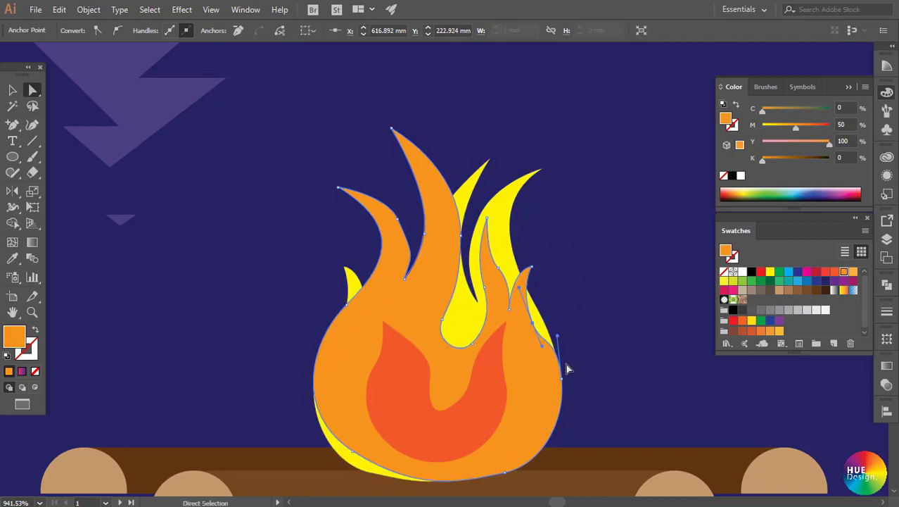
pyautogui.moveTo(563, 380); pyautogui.dragTo(547, 343)
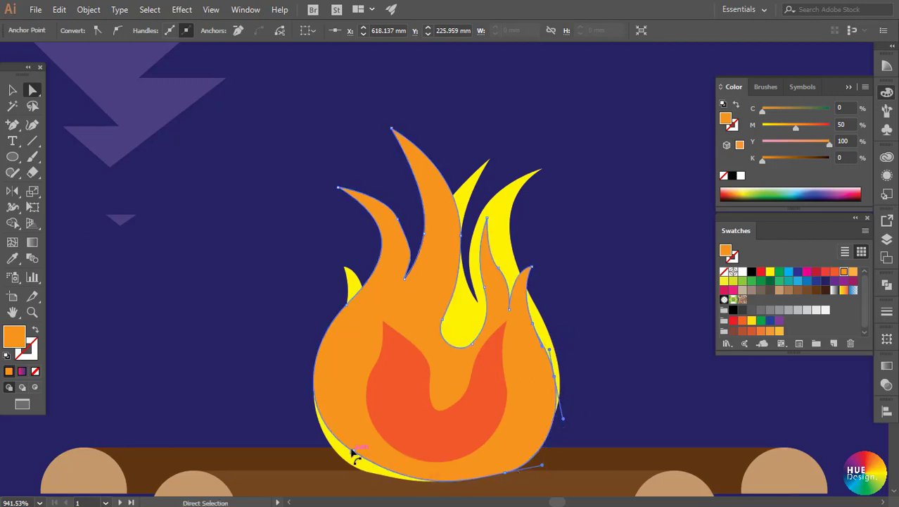
pyautogui.press('v')
pyautogui.scroll(-5, 523, 413)
pyautogui.click(522, 414)
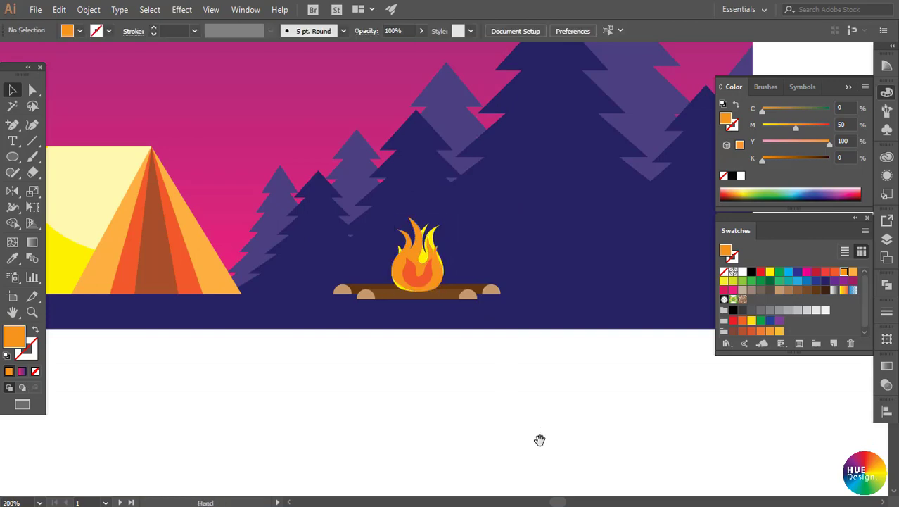
pyautogui.keyDown('ctrl'); pyautogui.keyDown('alt'); pyautogui.click(539, 438); pyautogui.keyUp('alt'); pyautogui.keyUp('ctrl')
pyautogui.scroll(-3, 522, 370)
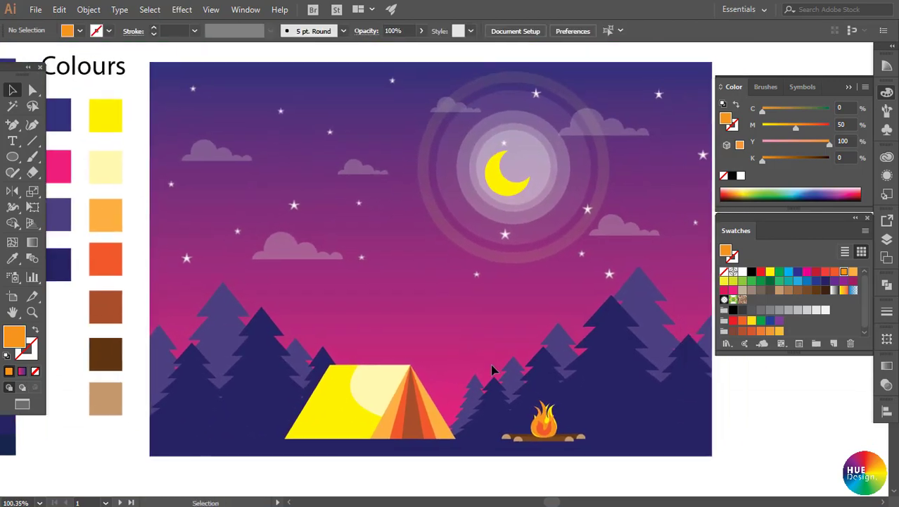
pyautogui.moveTo(492, 369)
pyautogui.mouseDown()
pyautogui.moveTo(801, 378)
pyautogui.moveTo(845, 370)
pyautogui.moveTo(287, 375)
pyautogui.mouseUp()
pyautogui.scroll(5, 536, 291)
pyautogui.scroll(2, 582, 408)
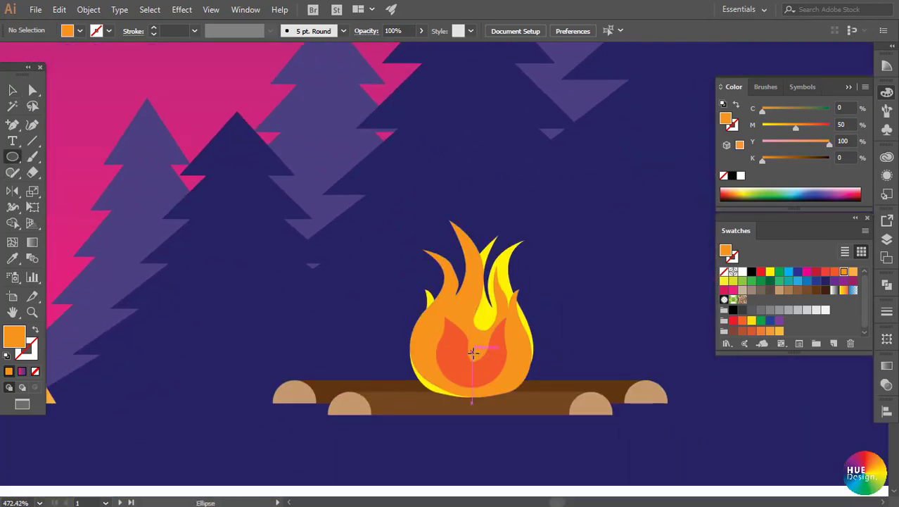
# - Draw a large white circle behind the campfire at 25% opacity
pyautogui.moveTo(473, 353); pyautogui.dragTo(604, 255)
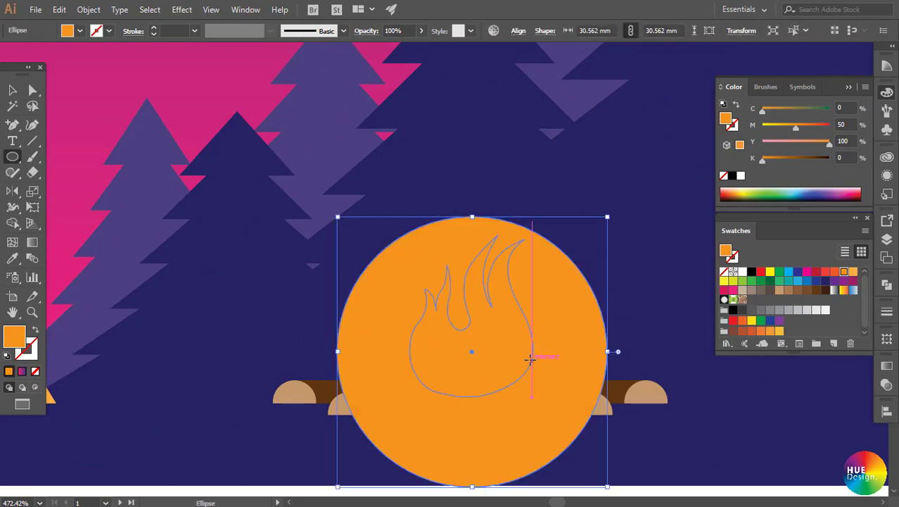
pyautogui.moveTo(530, 359); pyautogui.dragTo(492, 379)
pyautogui.press('a')
pyautogui.hotkey('ctrl', '[')
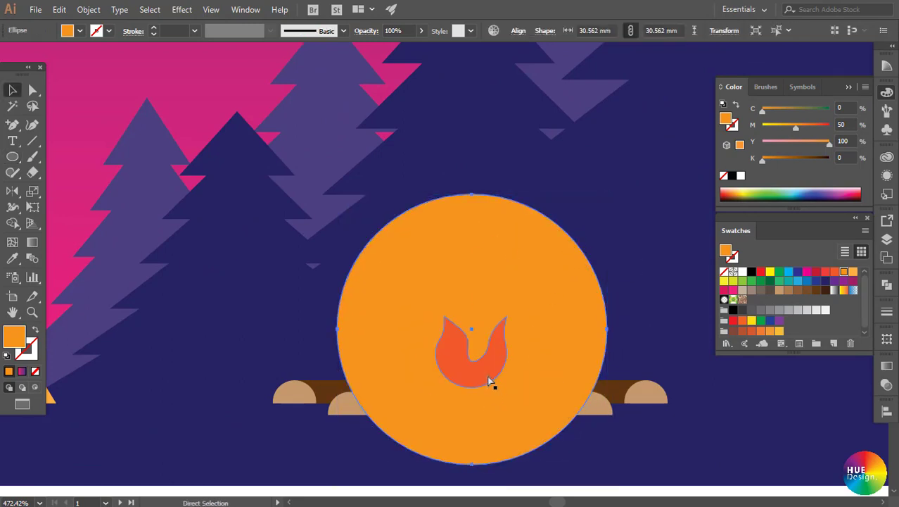
pyautogui.hotkey('ctrl', '[')
pyautogui.hotkey('ctrl', '[')
pyautogui.hotkey('ctrl', '[')
pyautogui.hotkey('ctrl', ']')
pyautogui.hotkey('ctrl', ']')
pyautogui.hotkey('ctrl', ']')
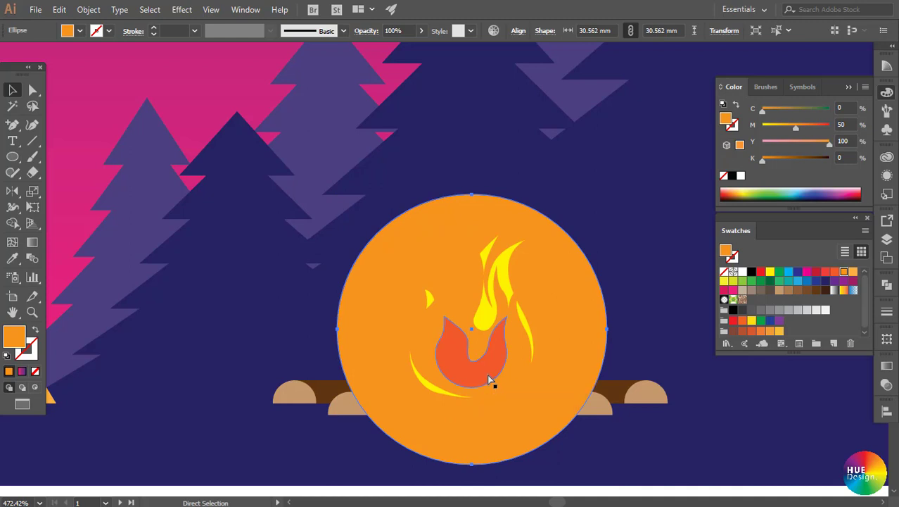
pyautogui.press('v')
pyautogui.click(743, 271)
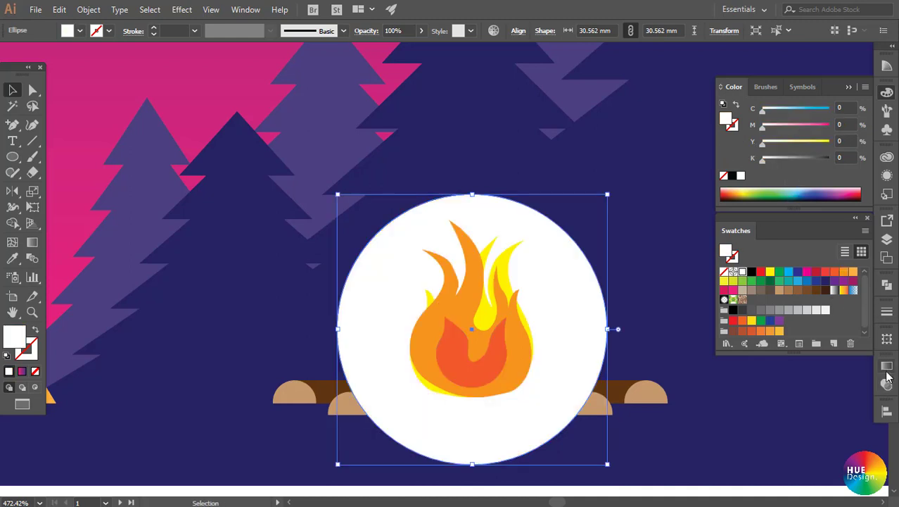
pyautogui.click(887, 378)
pyautogui.write('25')
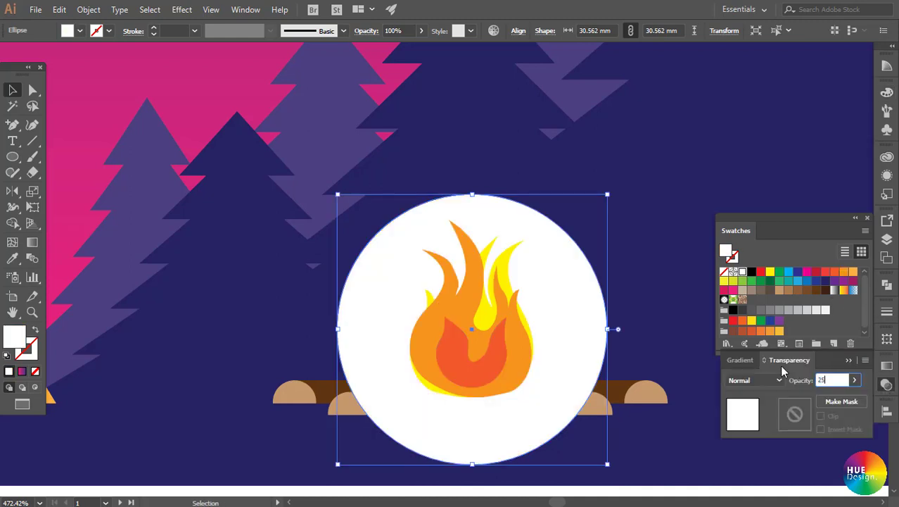
pyautogui.press('Return')
pyautogui.moveTo(566, 333); pyautogui.dragTo(566, 328)
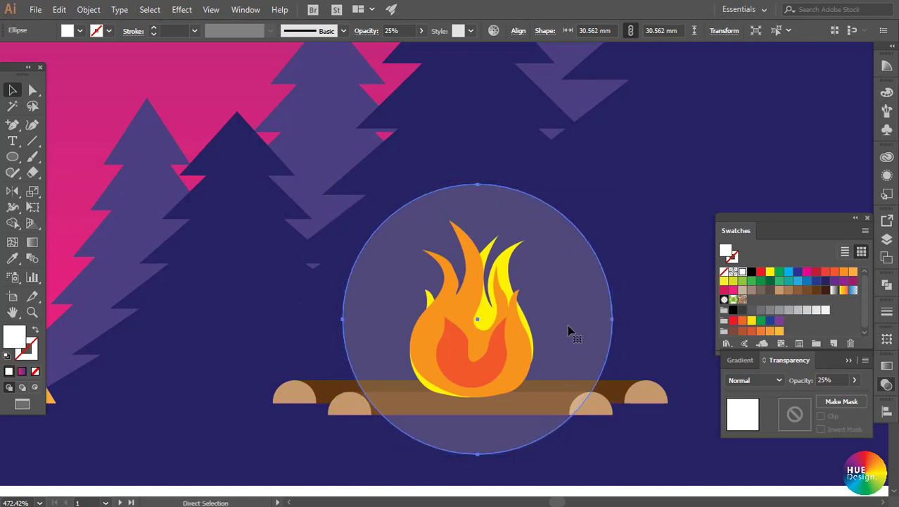
# - Add a smaller concentric glow circle inside it, then zoom out to check the scene
pyautogui.moveTo(612, 186); pyautogui.dragTo(588, 209)
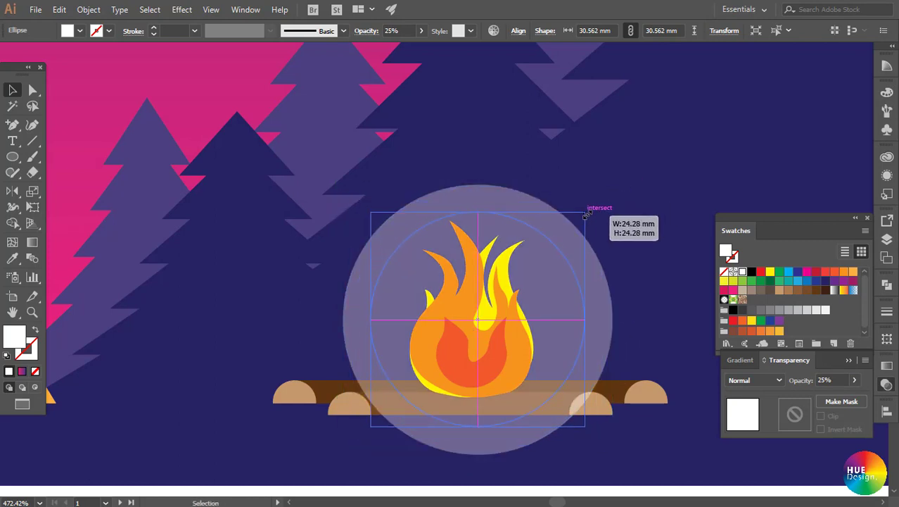
pyautogui.hotkey('ctrl', 'z')
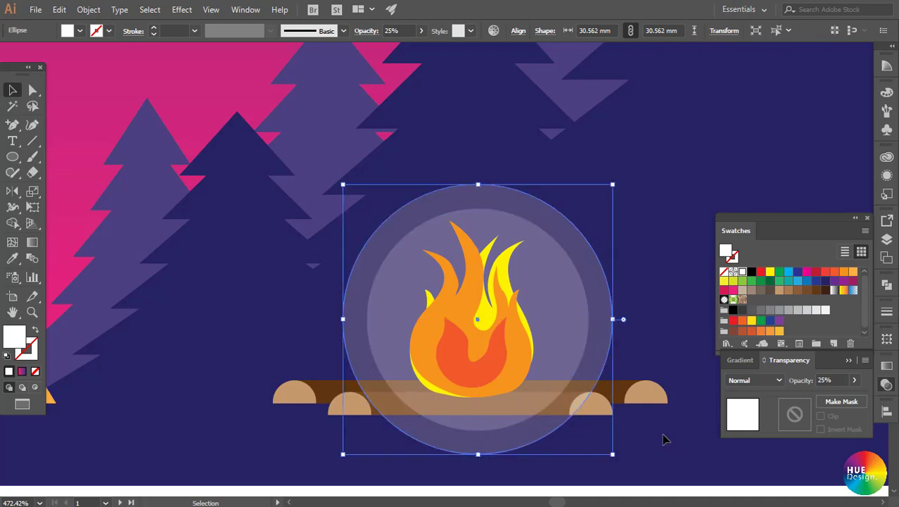
pyautogui.hotkey('ctrl', 'shift', 'a')
pyautogui.hotkey('ctrl', '-')
pyautogui.hotkey('ctrl', '-')
pyautogui.hotkey('ctrl', '-')
pyautogui.scroll(1, 565, 359)
pyautogui.moveTo(443, 287); pyautogui.dragTo(588, 415)
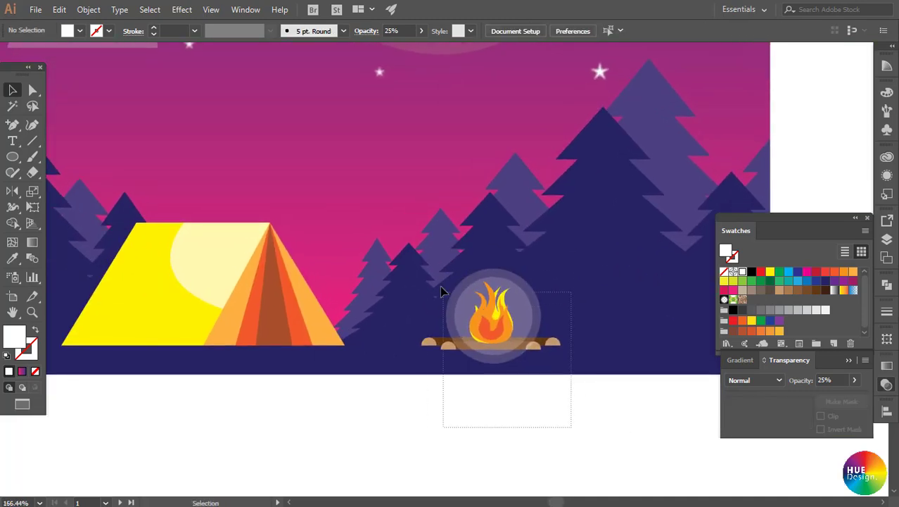
pyautogui.click(574, 414)
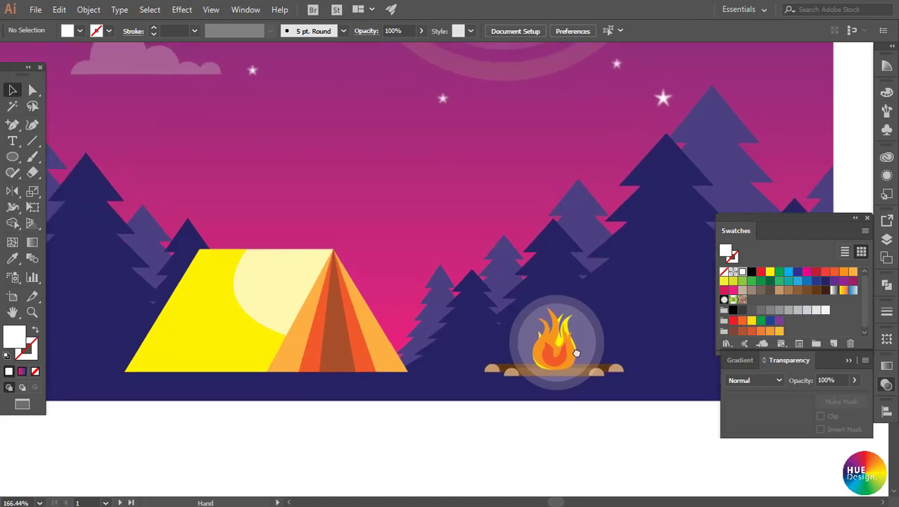
pyautogui.click(618, 441)
pyautogui.hotkey('ctrl', '-')
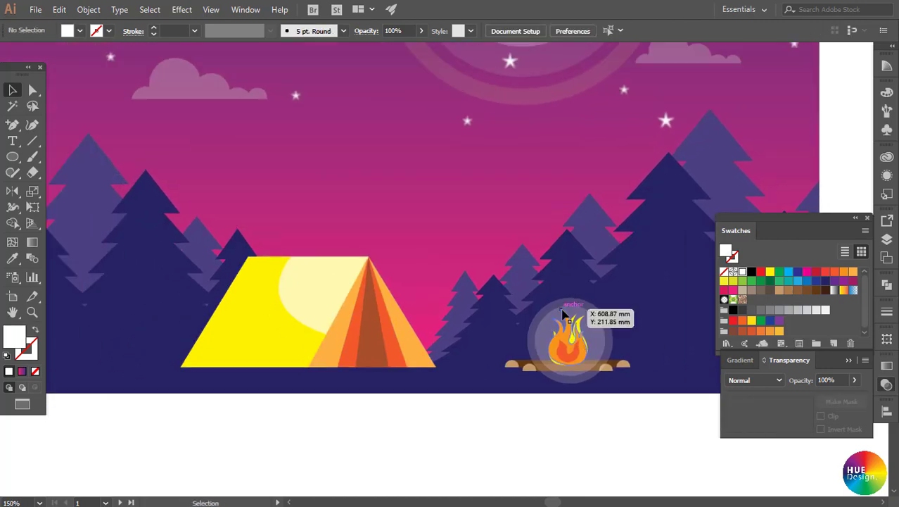
# - Draw a diagonal shooting-star line with the Line Segment tool in the sky left of the moon
pyautogui.scroll(4, 539, 368)
pyautogui.scroll(1, 489, 360)
pyautogui.scroll(-1, 489, 360)
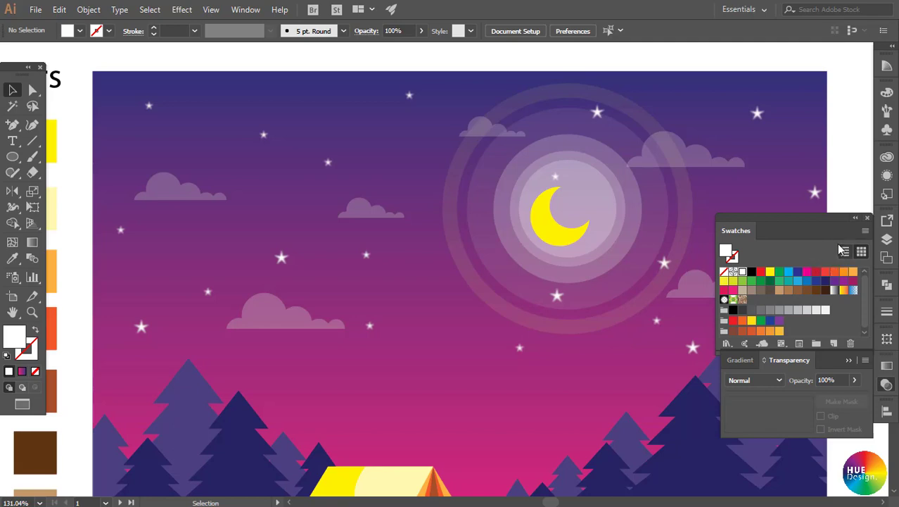
pyautogui.moveTo(384, 286); pyautogui.dragTo(364, 268)
pyautogui.click(31, 142)
pyautogui.moveTo(308, 143); pyautogui.dragTo(339, 143)
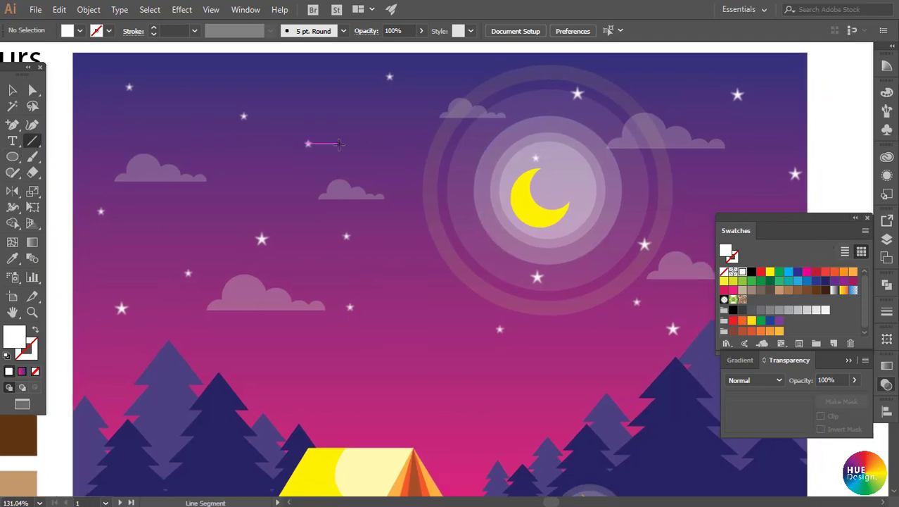
pyautogui.moveTo(319, 172)
pyautogui.mouseDown()
pyautogui.moveTo(390, 131)
pyautogui.moveTo(482, 150)
pyautogui.mouseUp()
# - Give the line a white stroke, the Charcoal brush and a 0.5 pt stroke weight
pyautogui.click(31, 351)
pyautogui.click(8, 370)
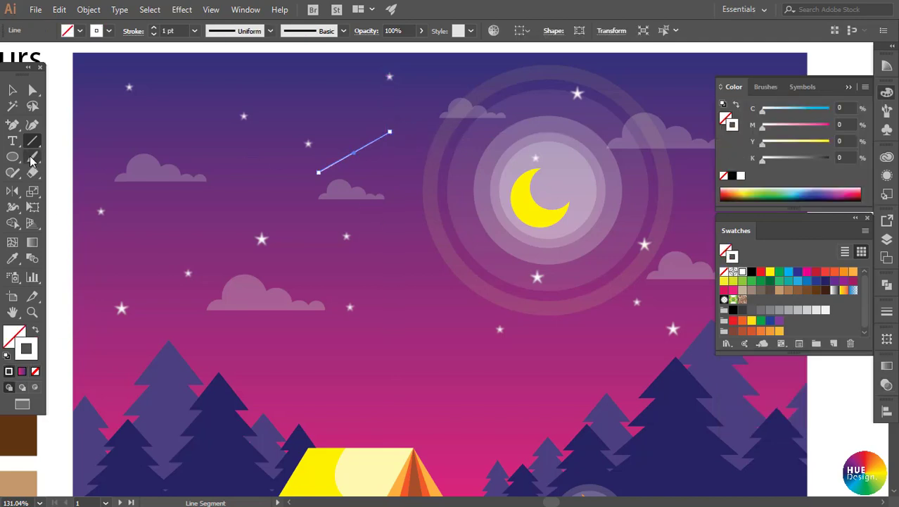
pyautogui.click(887, 110)
pyautogui.click(767, 155)
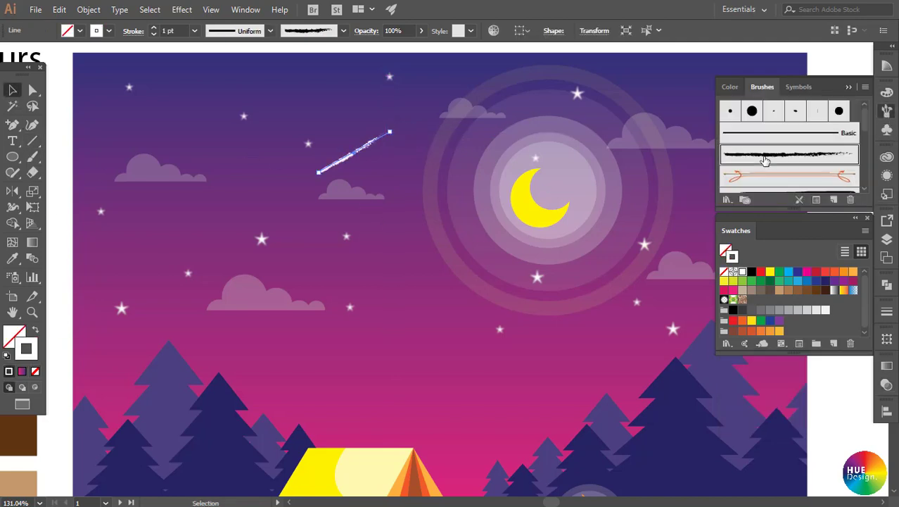
pyautogui.click(888, 314)
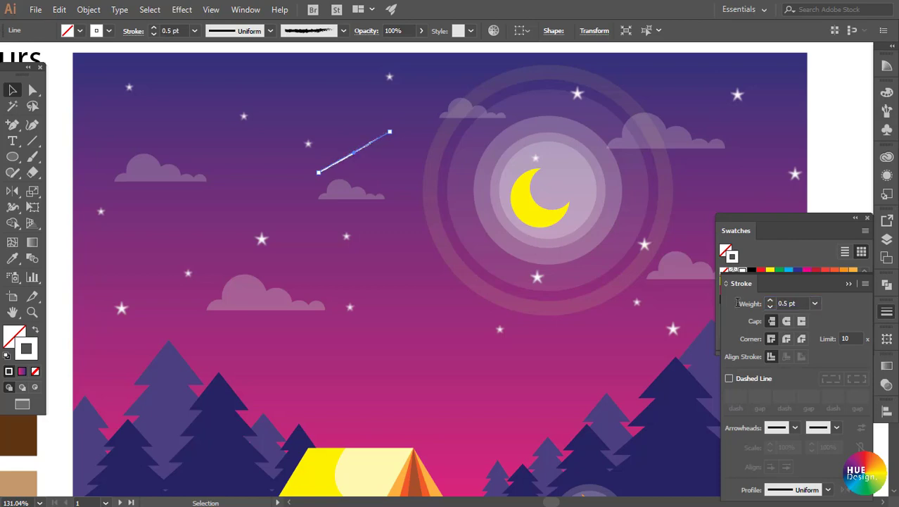
# - Expand the brushed streak's appearance into shapes and zoom in on it
pyautogui.click(89, 9)
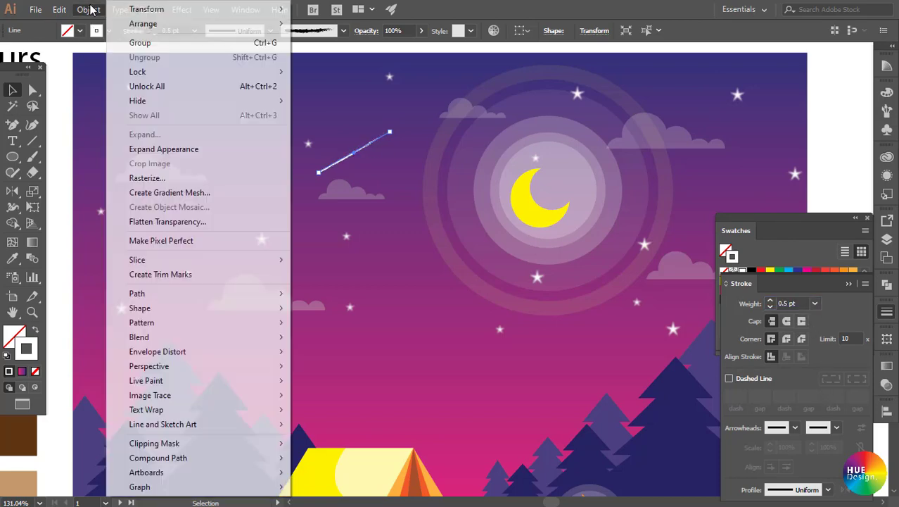
pyautogui.click(150, 156)
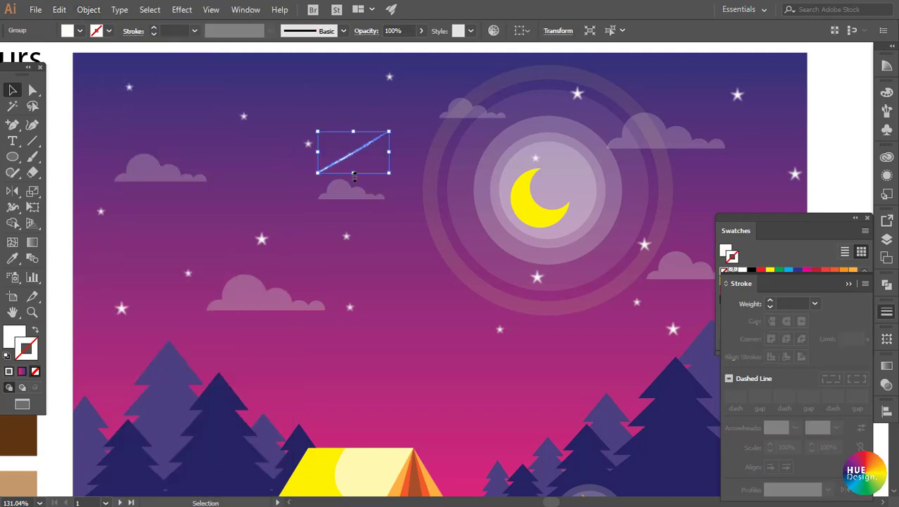
pyautogui.keyDown('ctrl'); pyautogui.click(328, 132); pyautogui.keyUp('ctrl')
pyautogui.keyDown('ctrl'); pyautogui.keyDown('alt'); pyautogui.click(376, 243); pyautogui.keyUp('alt'); pyautogui.keyUp('ctrl')
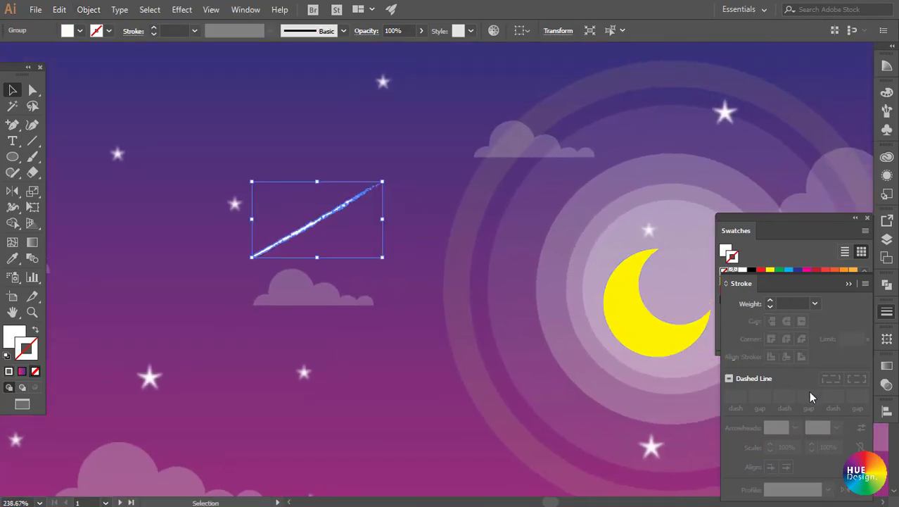
# - Apply a linear gradient fill to the streak and make its left stop white
pyautogui.click(887, 409)
pyautogui.click(80, 30)
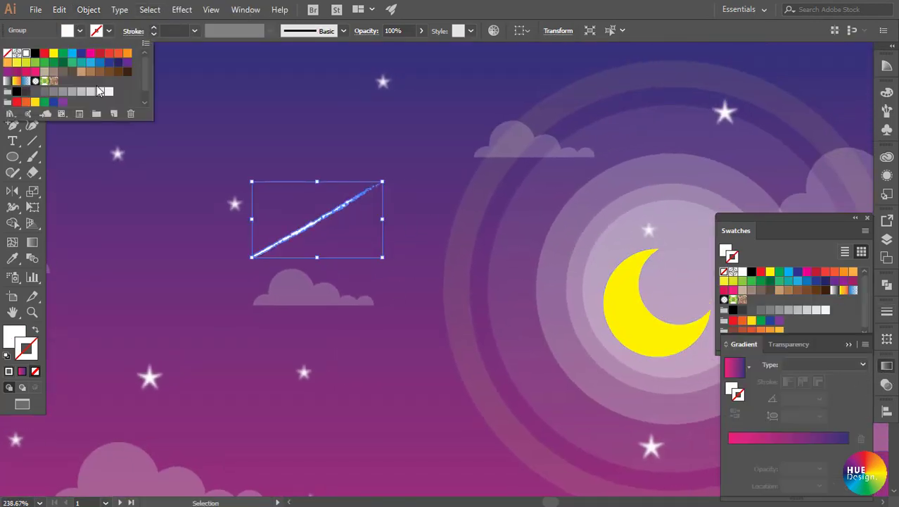
pyautogui.click(27, 81)
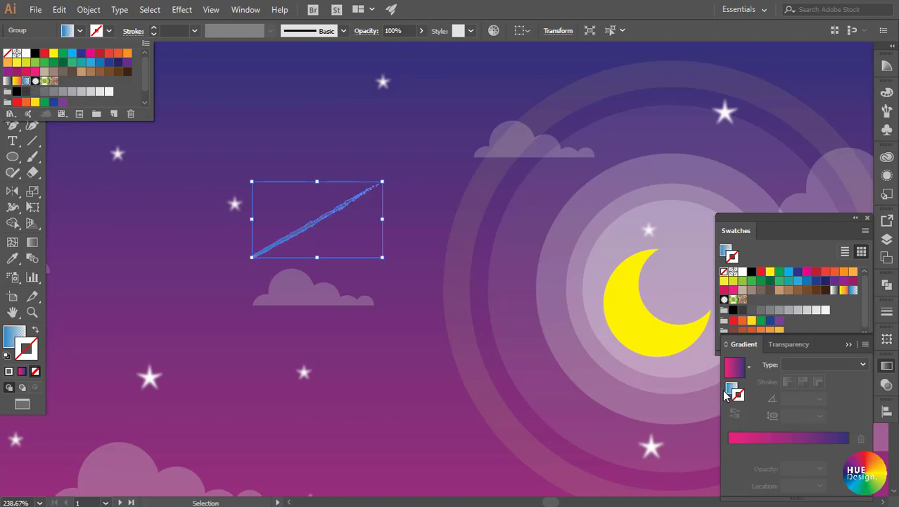
pyautogui.click(731, 391)
pyautogui.doubleClick(729, 448)
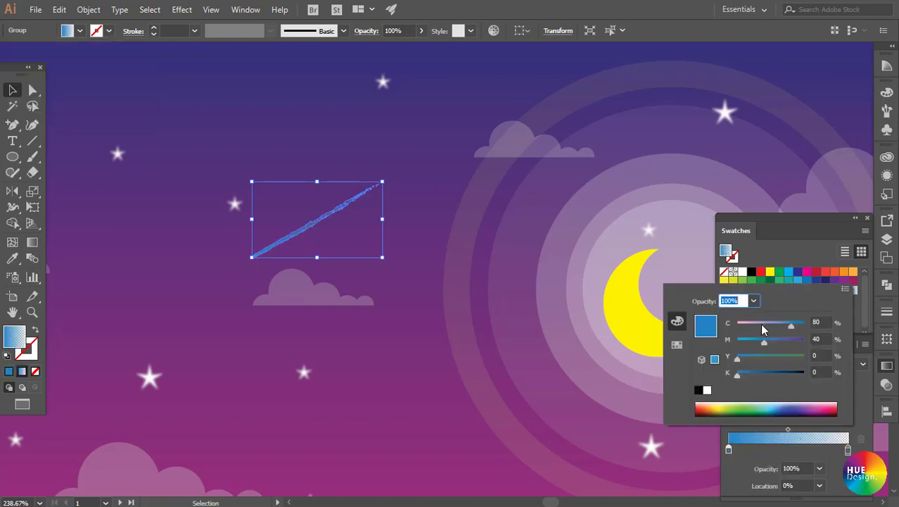
pyautogui.click(706, 390)
# - Make the right gradient stop white, fading to 0% opacity, and preview the streak
pyautogui.click(847, 450)
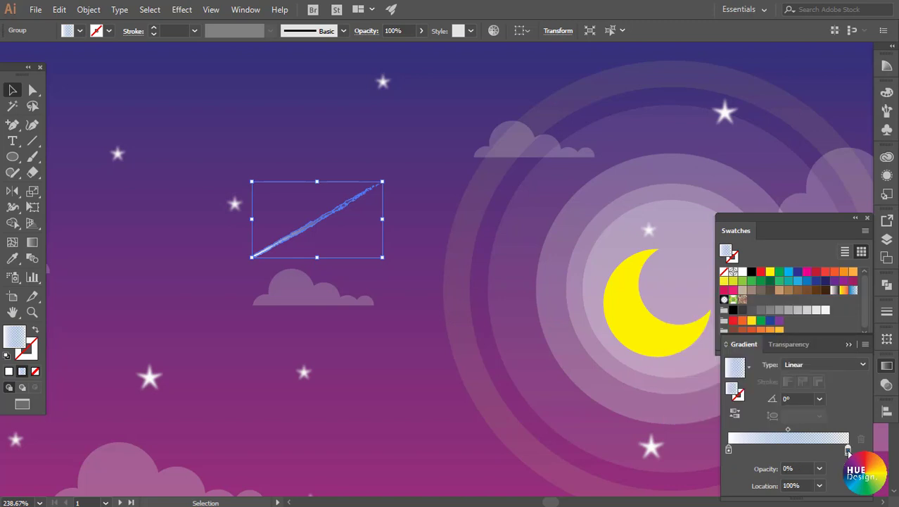
pyautogui.doubleClick(847, 451)
pyautogui.click(706, 389)
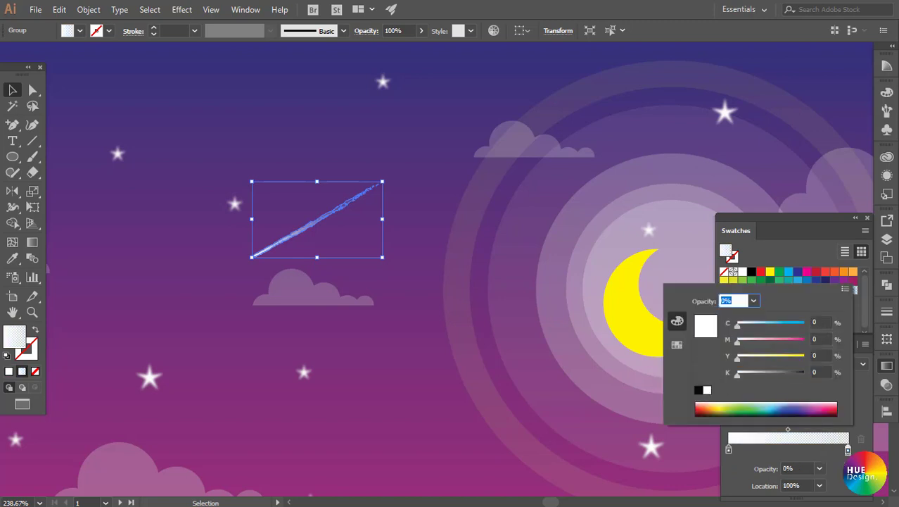
pyautogui.press('Return')
pyautogui.click(344, 357)
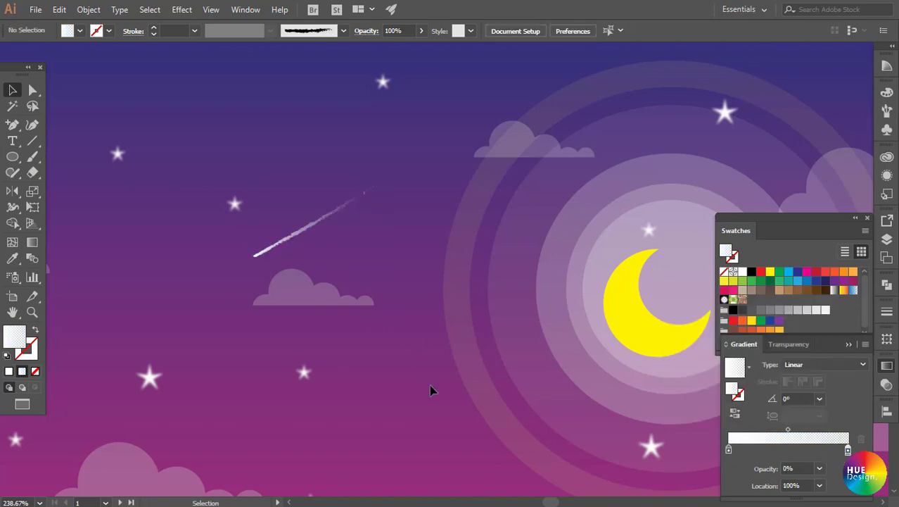
pyautogui.click(288, 237)
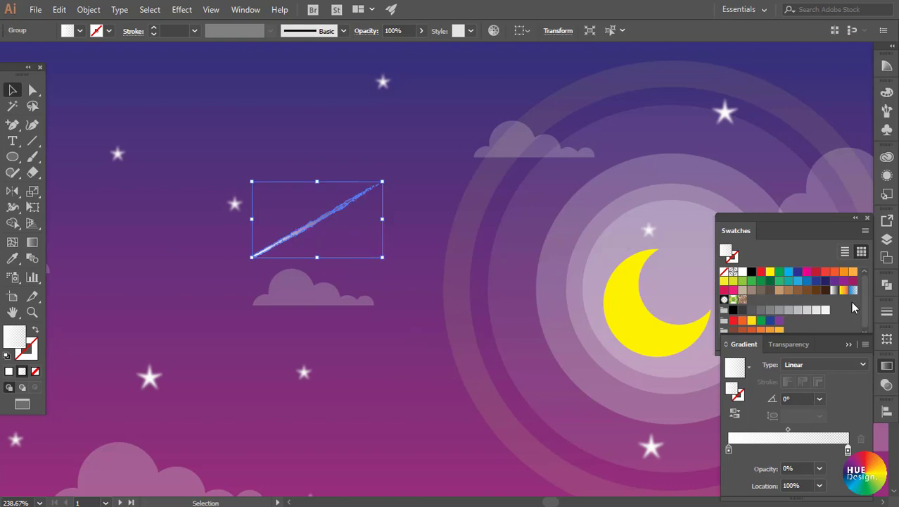
# - Alt-drag a copy of the streak lower in the sky and lengthen it
pyautogui.scroll(-1, 655, 348)
pyautogui.scroll(-1, 609, 424)
pyautogui.moveTo(225, 135); pyautogui.dragTo(224, 260)
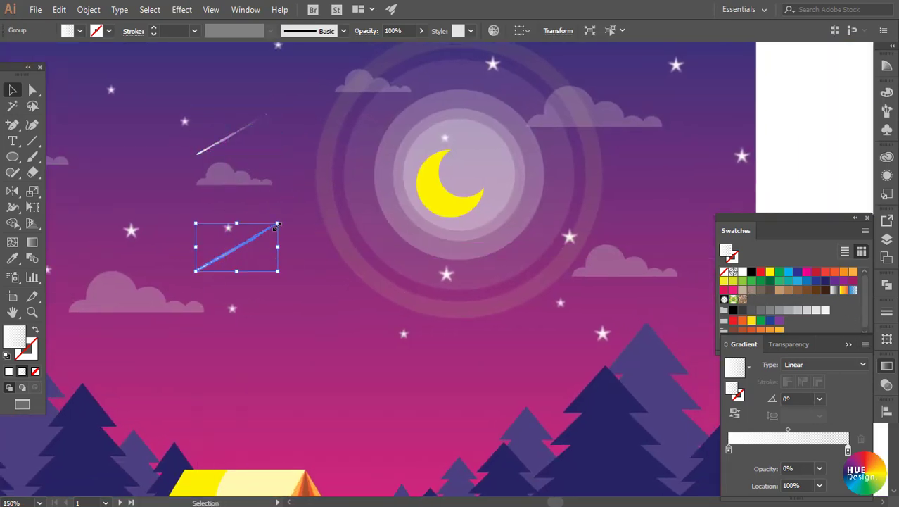
pyautogui.moveTo(278, 221); pyautogui.dragTo(322, 196)
pyautogui.click(228, 156)
# - Place two more streak copies near the moon, one by the cloud, one shortened
pyautogui.moveTo(230, 134)
pyautogui.mouseDown()
pyautogui.moveTo(500, 251)
pyautogui.moveTo(616, 131)
pyautogui.mouseUp()
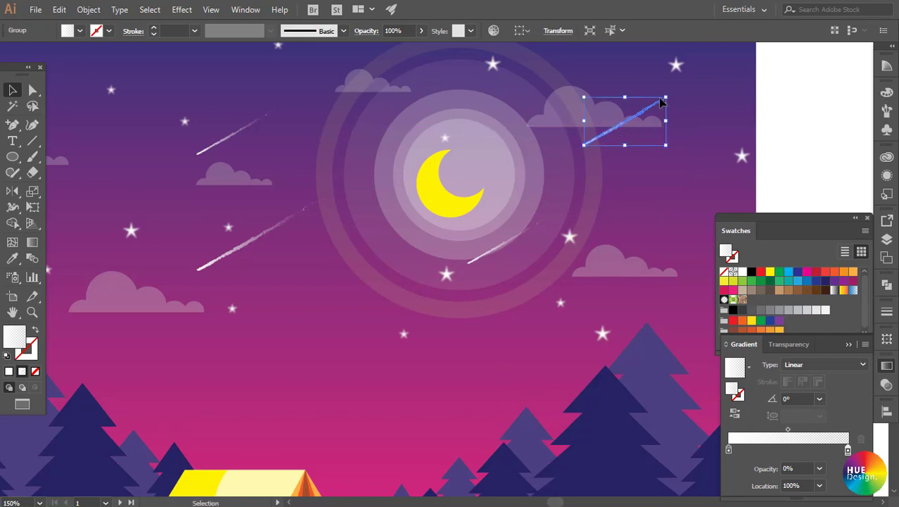
pyautogui.moveTo(662, 98); pyautogui.dragTo(642, 111)
pyautogui.click(761, 121)
pyautogui.moveTo(566, 247); pyautogui.dragTo(501, 205)
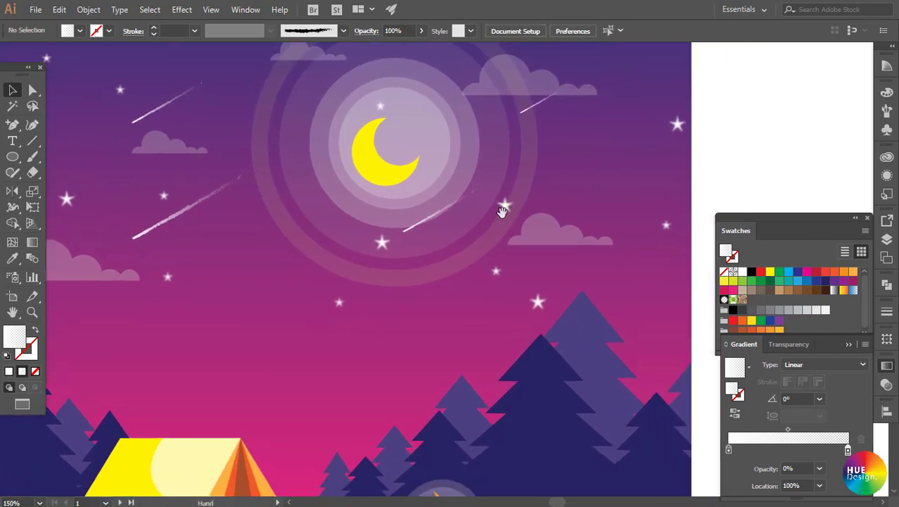
pyautogui.moveTo(188, 240)
pyautogui.mouseDown()
pyautogui.moveTo(273, 245)
pyautogui.moveTo(261, 232)
pyautogui.moveTo(342, 275)
pyautogui.moveTo(365, 229)
pyautogui.mouseUp()
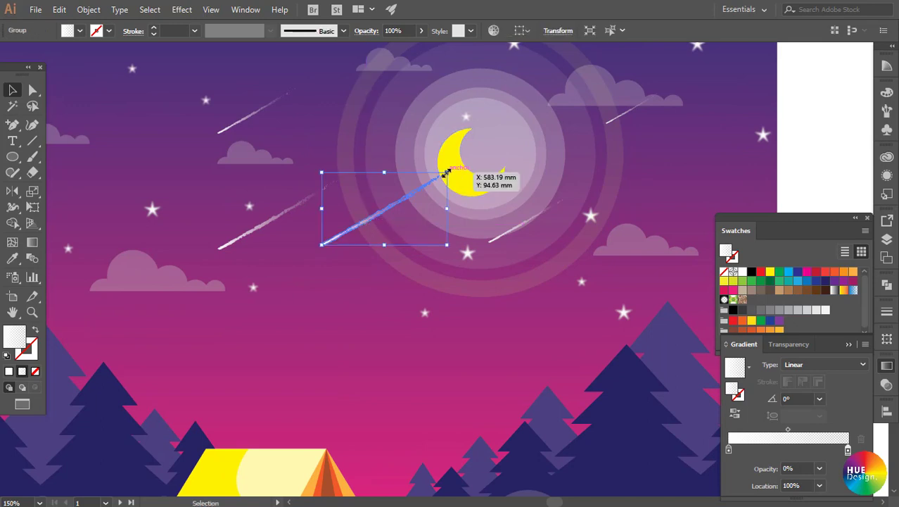
pyautogui.moveTo(446, 172); pyautogui.dragTo(420, 191)
# - Add a short streak copy in the upper-left sky
pyautogui.moveTo(342, 242); pyautogui.dragTo(582, 252)
pyautogui.moveTo(598, 236); pyautogui.dragTo(339, 163)
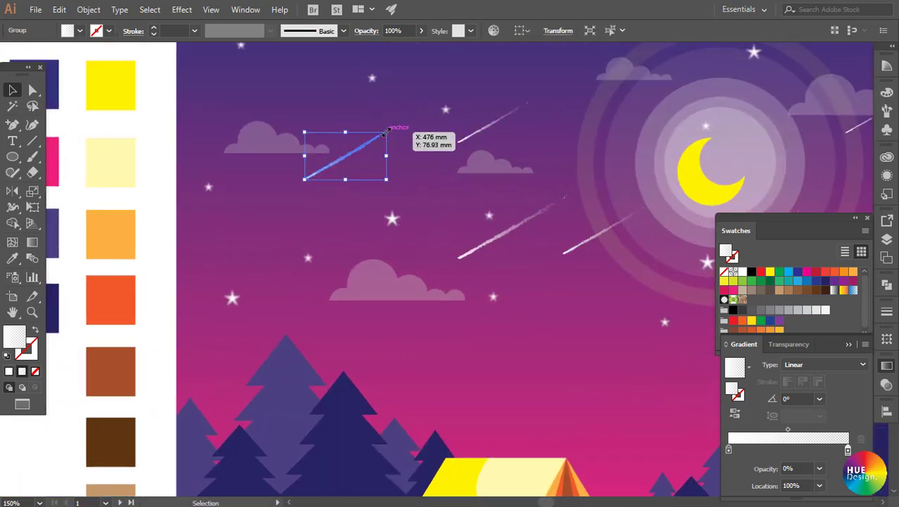
pyautogui.moveTo(384, 132); pyautogui.dragTo(342, 159)
pyautogui.keyDown('ctrl'); pyautogui.keyDown('alt'); pyautogui.click(509, 355); pyautogui.keyUp('alt'); pyautogui.keyUp('ctrl')
# - Fit the whole artboard in the window and stretch one streak longer
pyautogui.keyDown('ctrl'); pyautogui.keyDown('alt'); pyautogui.click(408, 260); pyautogui.keyUp('alt'); pyautogui.keyUp('ctrl')
pyautogui.moveTo(409, 260); pyautogui.dragTo(277, 145)
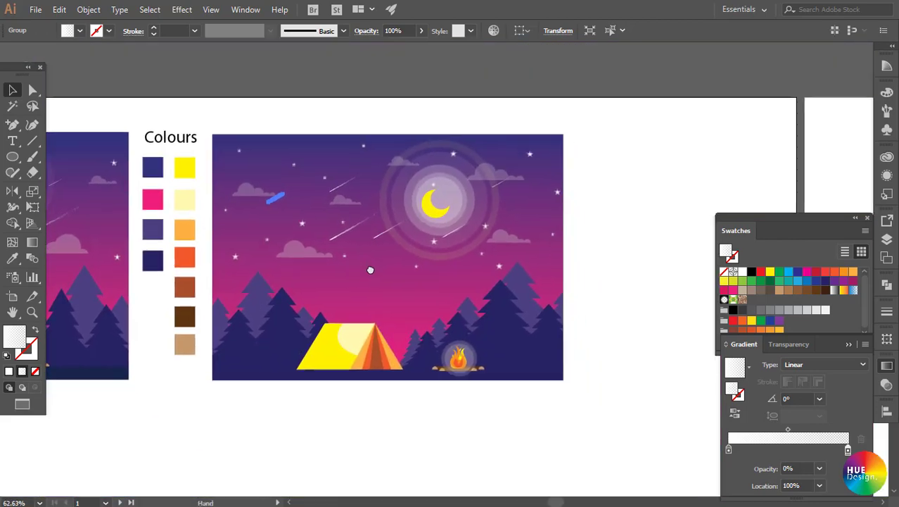
pyautogui.hotkey('ctrl', 'shift', 'a')
pyautogui.hotkey('ctrl', '0')
pyautogui.moveTo(377, 326); pyautogui.dragTo(389, 309)
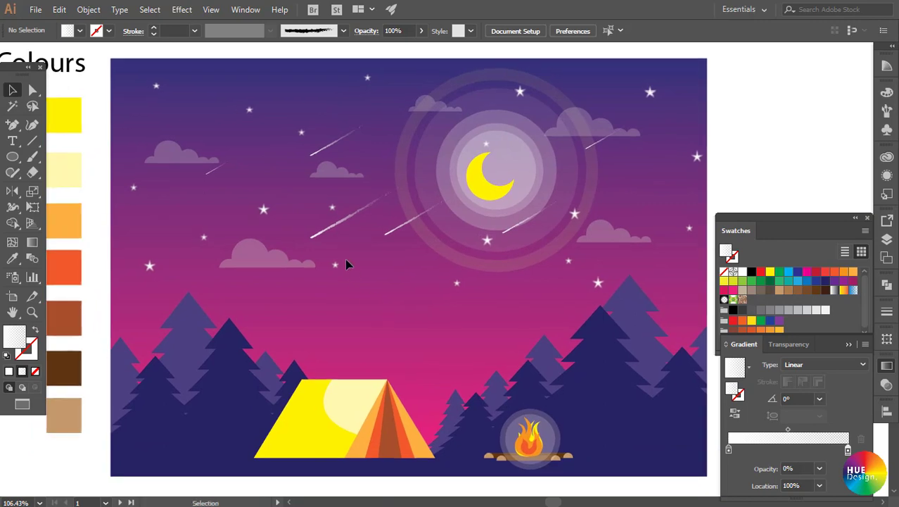
pyautogui.click(349, 216)
pyautogui.moveTo(388, 194)
pyautogui.mouseDown()
pyautogui.moveTo(415, 167)
pyautogui.moveTo(394, 190)
pyautogui.mouseUp()
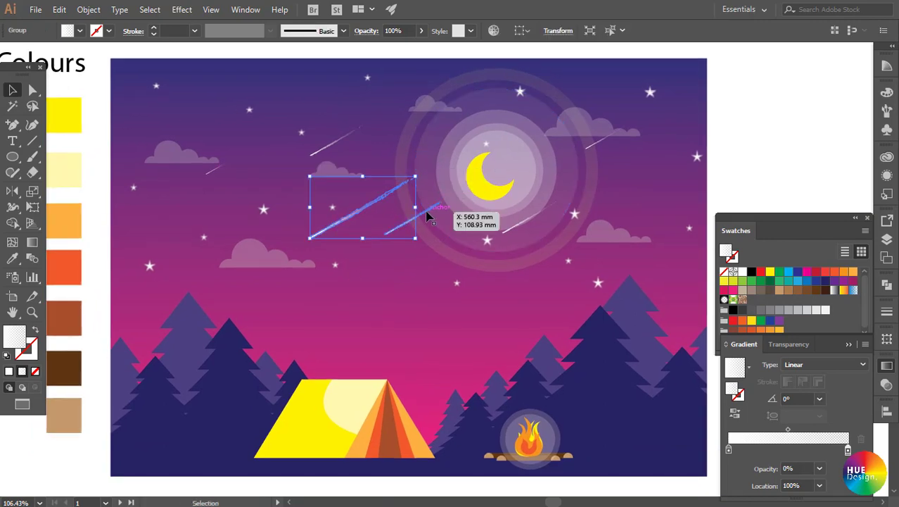
# - Shorten a streak below the moon and copy another streak to the moon's right
pyautogui.click(415, 219)
pyautogui.moveTo(386, 235); pyautogui.dragTo(373, 240)
pyautogui.click(728, 168)
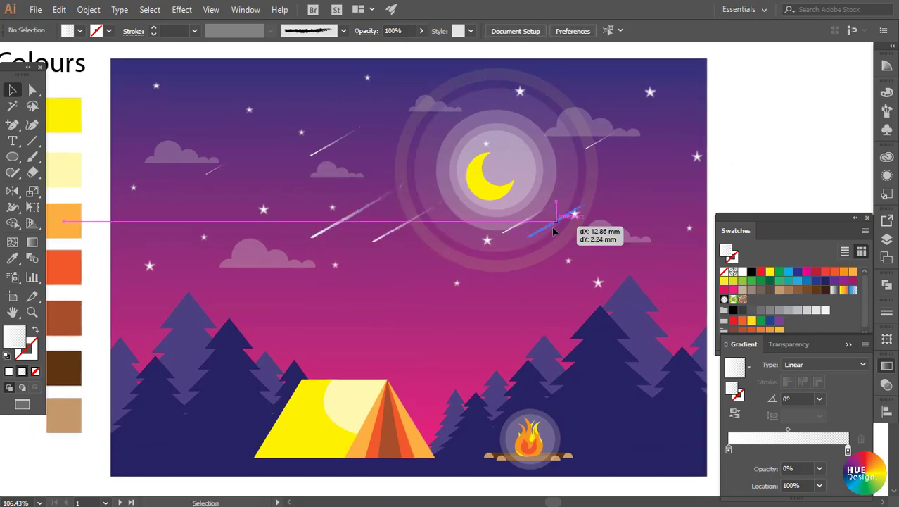
pyautogui.moveTo(522, 222); pyautogui.dragTo(575, 227)
pyautogui.click(790, 166)
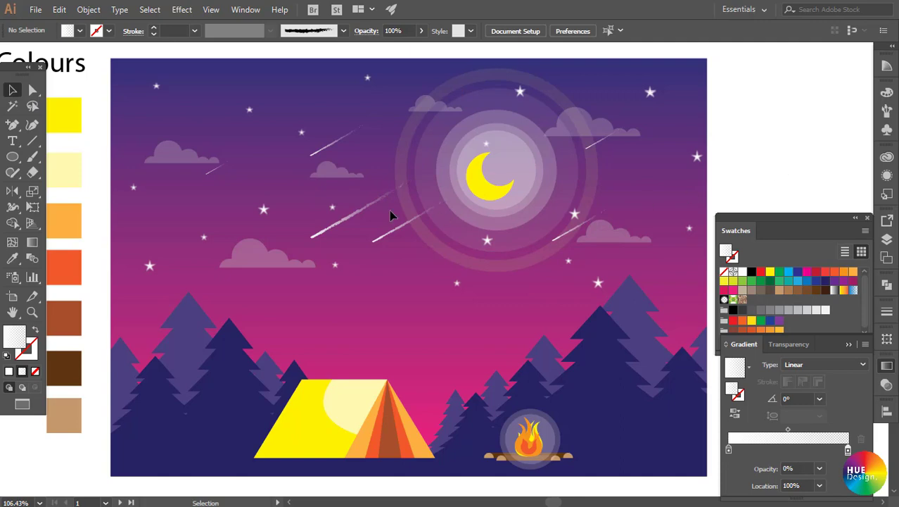
# - Adjust the streak reaching into the moon's halo
pyautogui.click(405, 182)
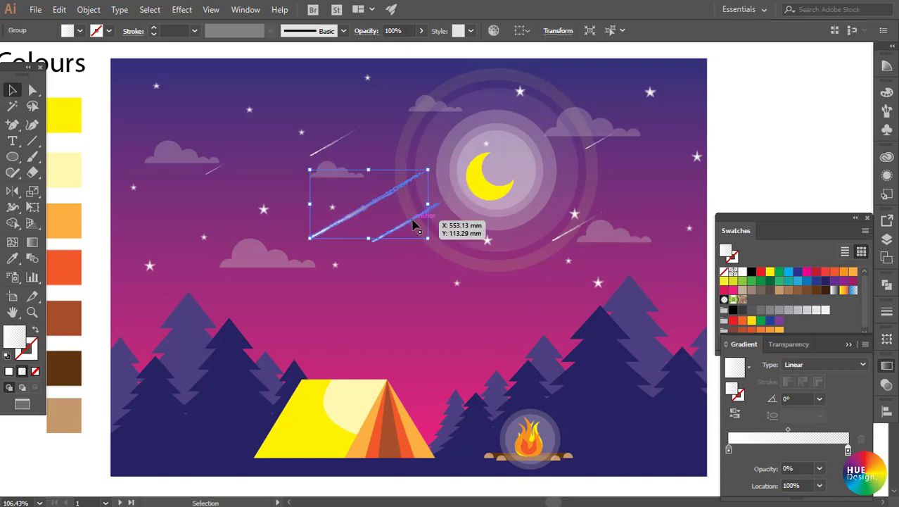
pyautogui.moveTo(415, 225)
pyautogui.mouseDown()
pyautogui.moveTo(447, 202)
pyautogui.moveTo(440, 192)
pyautogui.mouseUp()
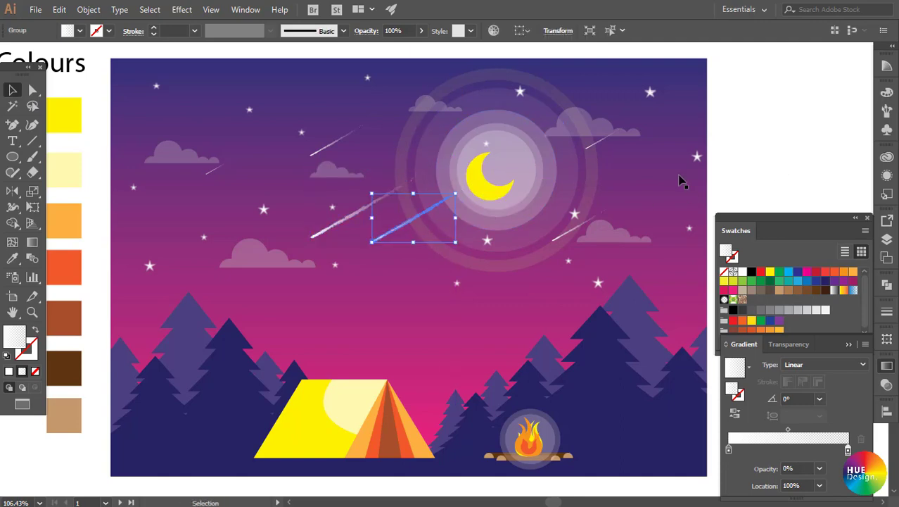
pyautogui.click(797, 161)
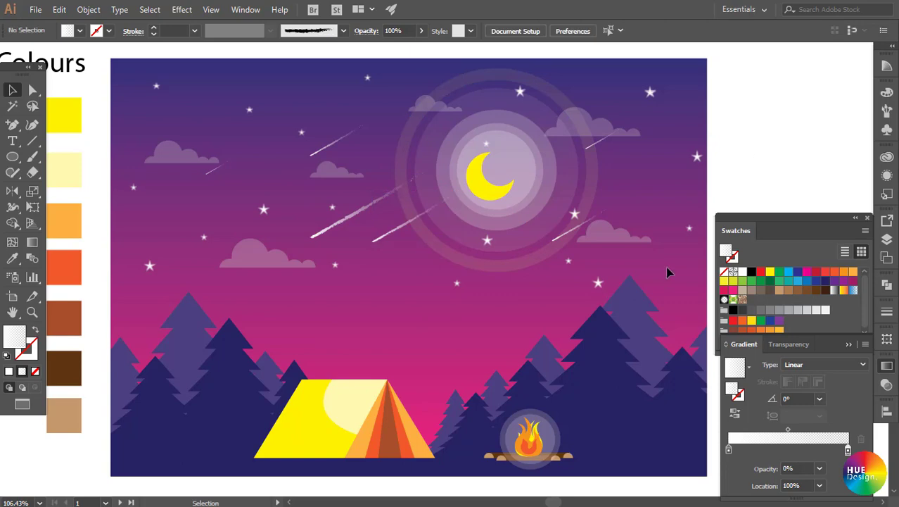
pyautogui.moveTo(566, 278)
pyautogui.mouseDown()
pyautogui.moveTo(554, 259)
pyautogui.moveTo(551, 268)
pyautogui.mouseUp()
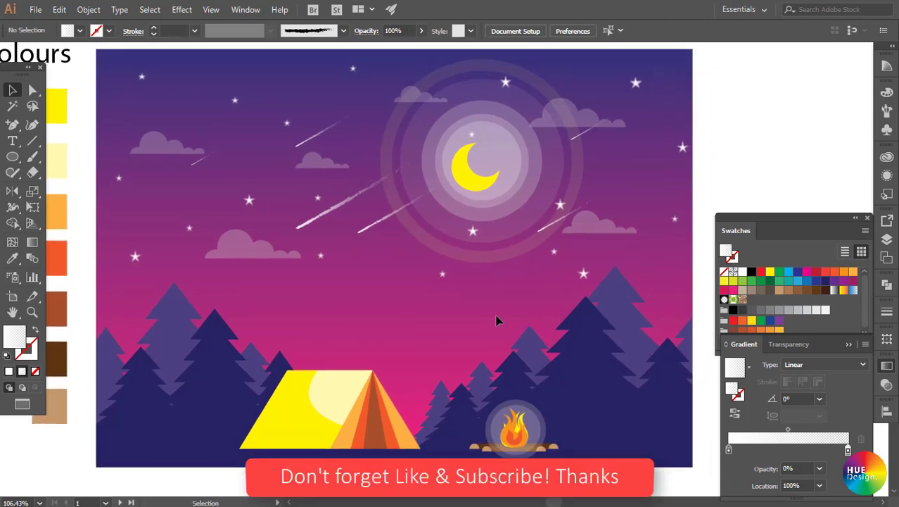
# - Close the Swatches and Gradient panels
pyautogui.moveTo(454, 283); pyautogui.dragTo(455, 283)
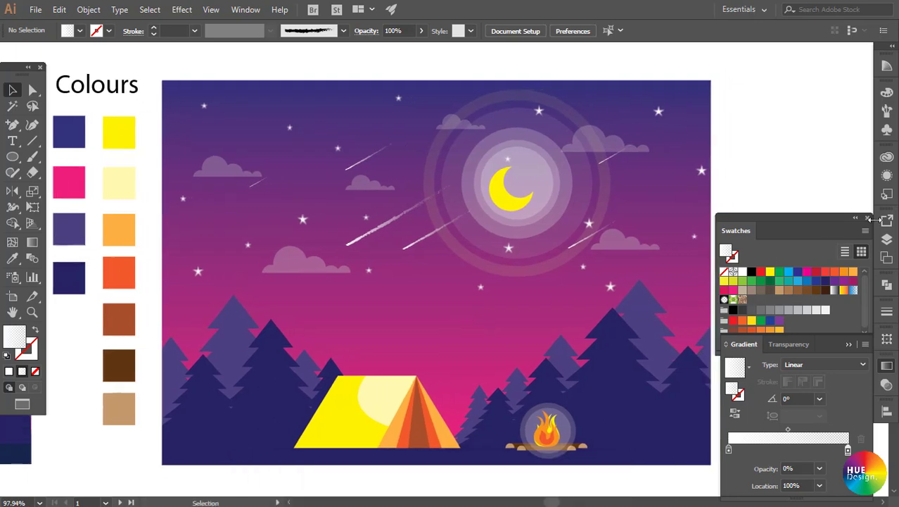
pyautogui.click(868, 218)
pyautogui.click(868, 345)
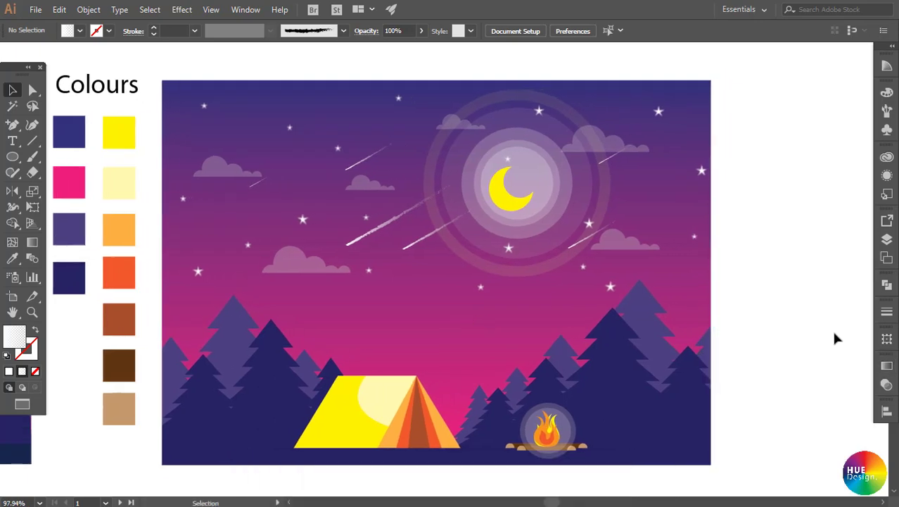
pyautogui.moveTo(764, 310); pyautogui.dragTo(794, 308)
pyautogui.scroll(1, 555, 239)
pyautogui.moveTo(521, 264); pyautogui.dragTo(537, 265)
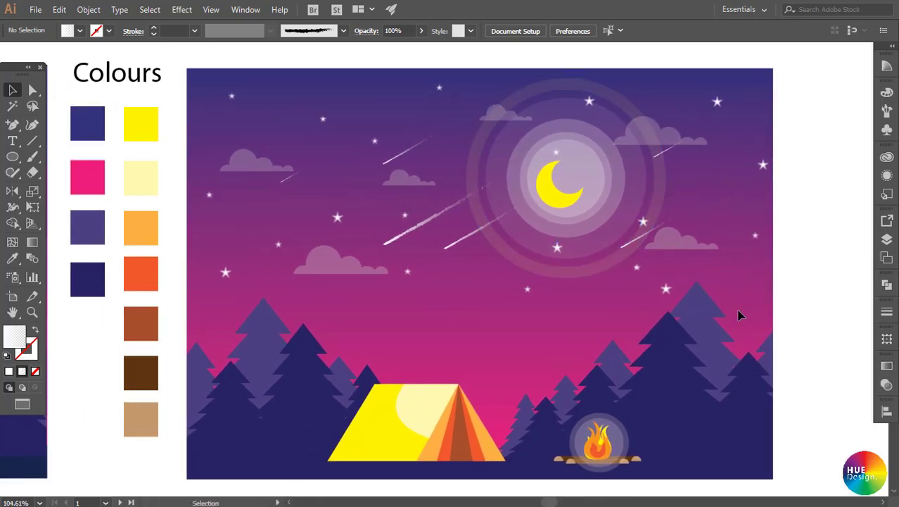
pyautogui.scroll(-1, 798, 279)
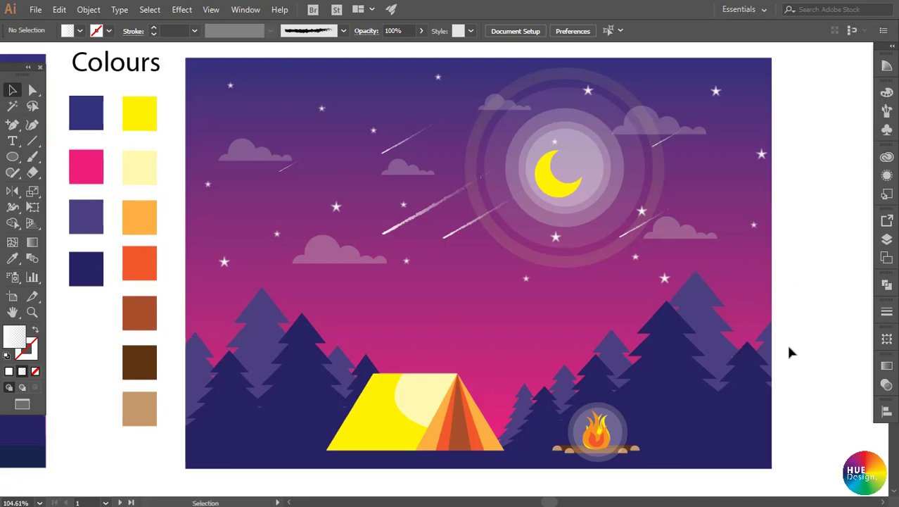
# - Unlock all artwork with Object > Unlock All, then deselect everything
pyautogui.moveTo(802, 473); pyautogui.dragTo(618, 381)
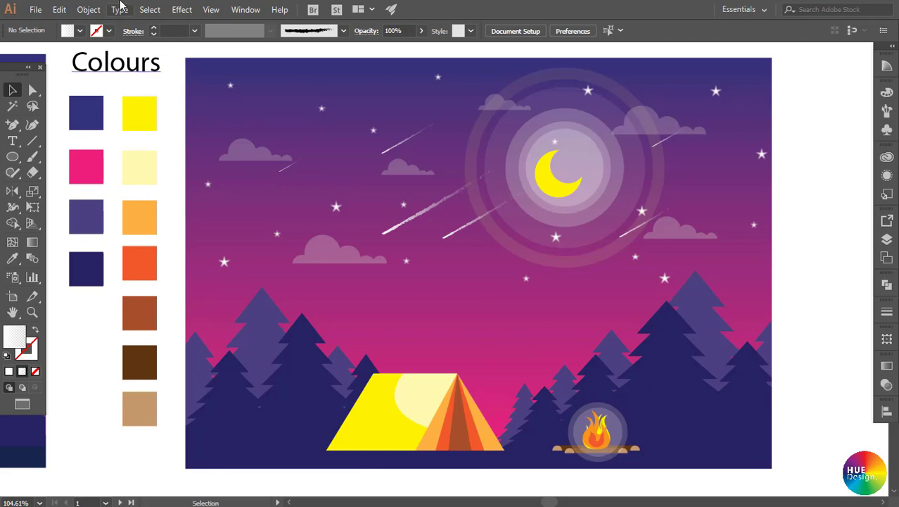
pyautogui.click(88, 9)
pyautogui.click(144, 88)
pyautogui.moveTo(171, 65); pyautogui.dragTo(792, 473)
pyautogui.click(810, 420)
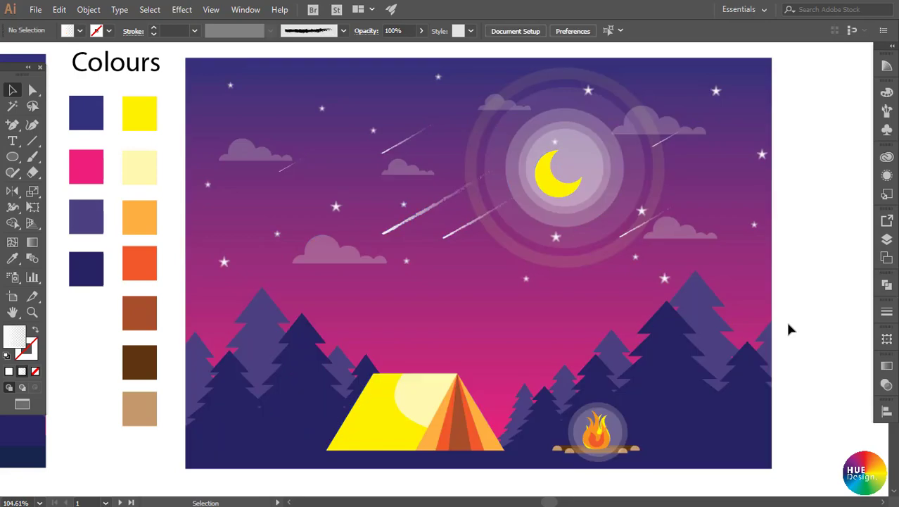
pyautogui.moveTo(797, 340); pyautogui.dragTo(799, 344)
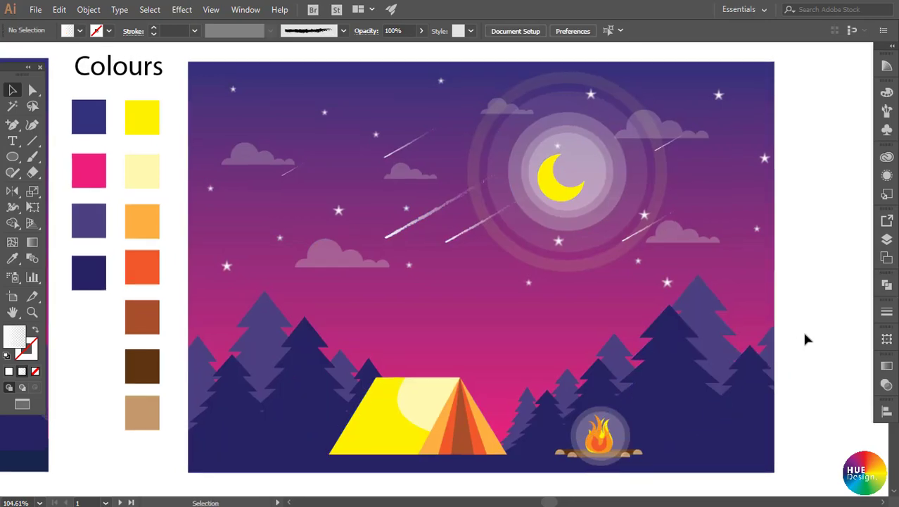